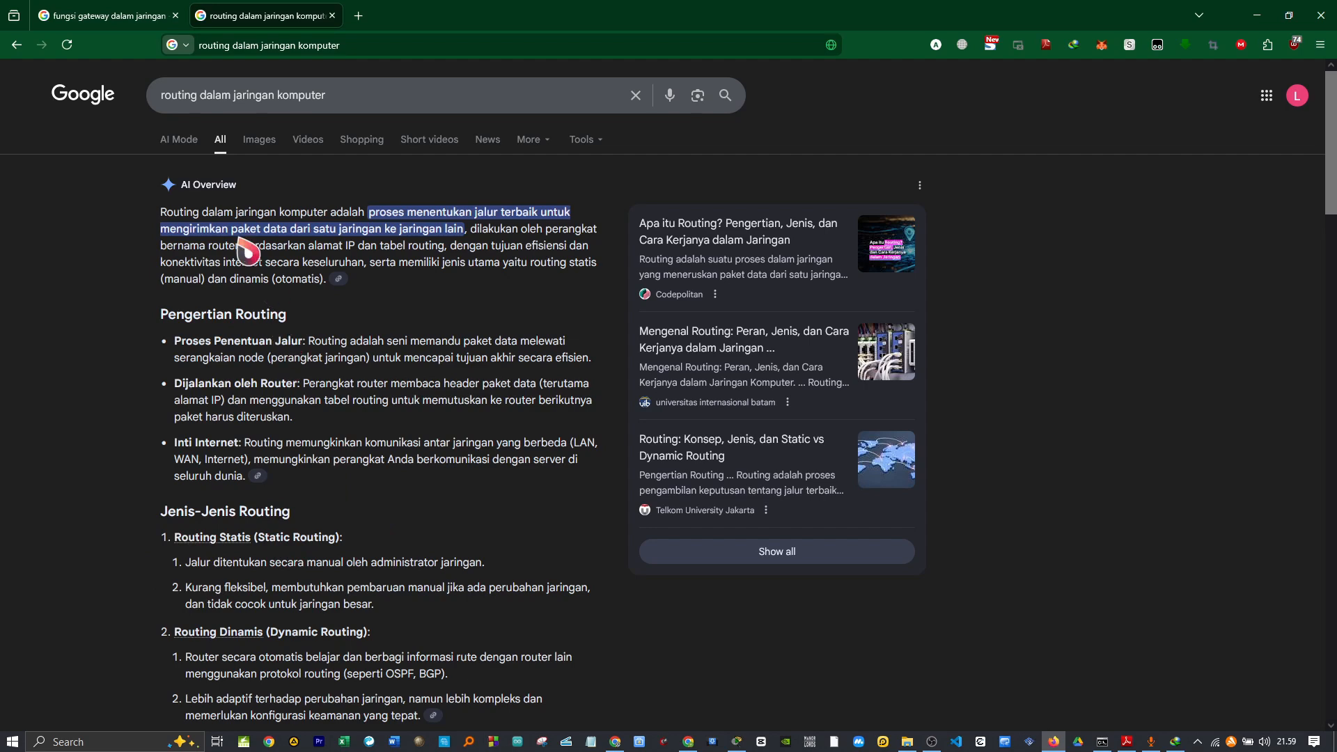
# Switch to Cisco Packet Tracer and place one 2911 router above the blue network and another above the pink network
pyautogui.click(132, 15)
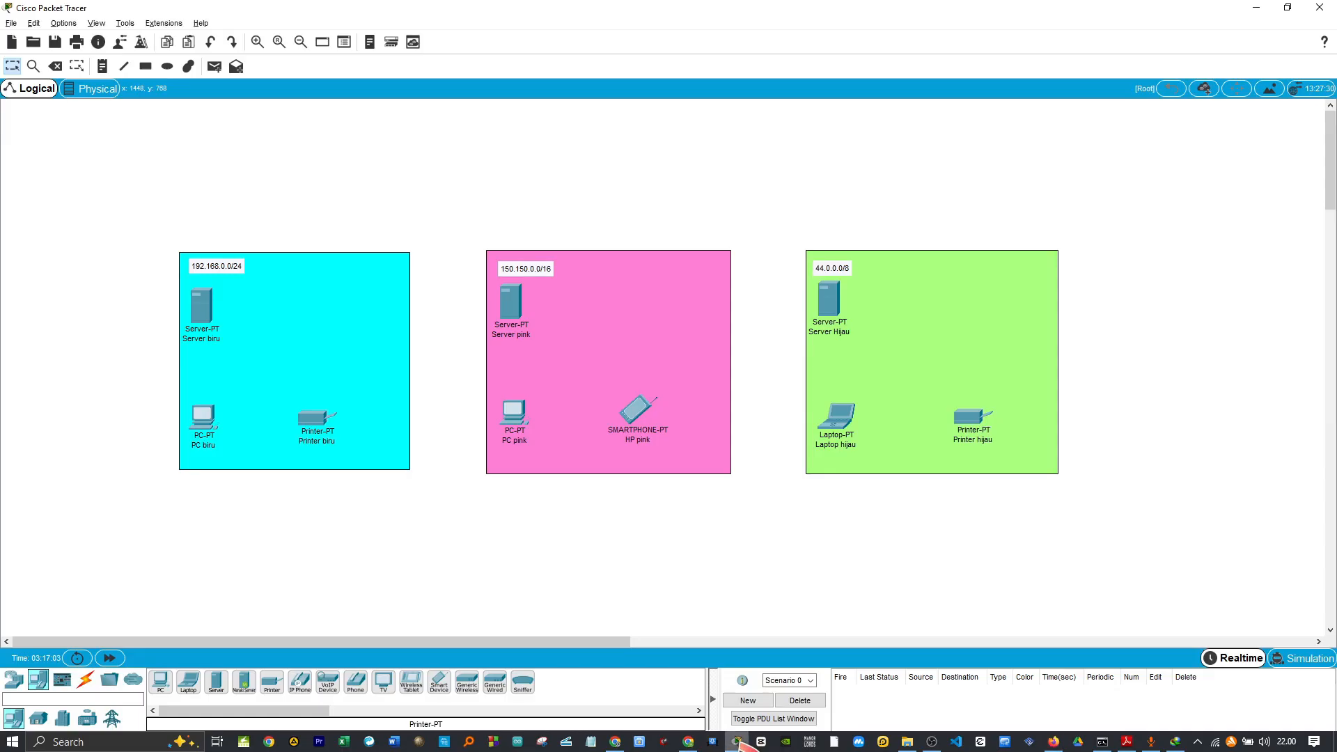
pyautogui.click(737, 741)
pyautogui.click(15, 682)
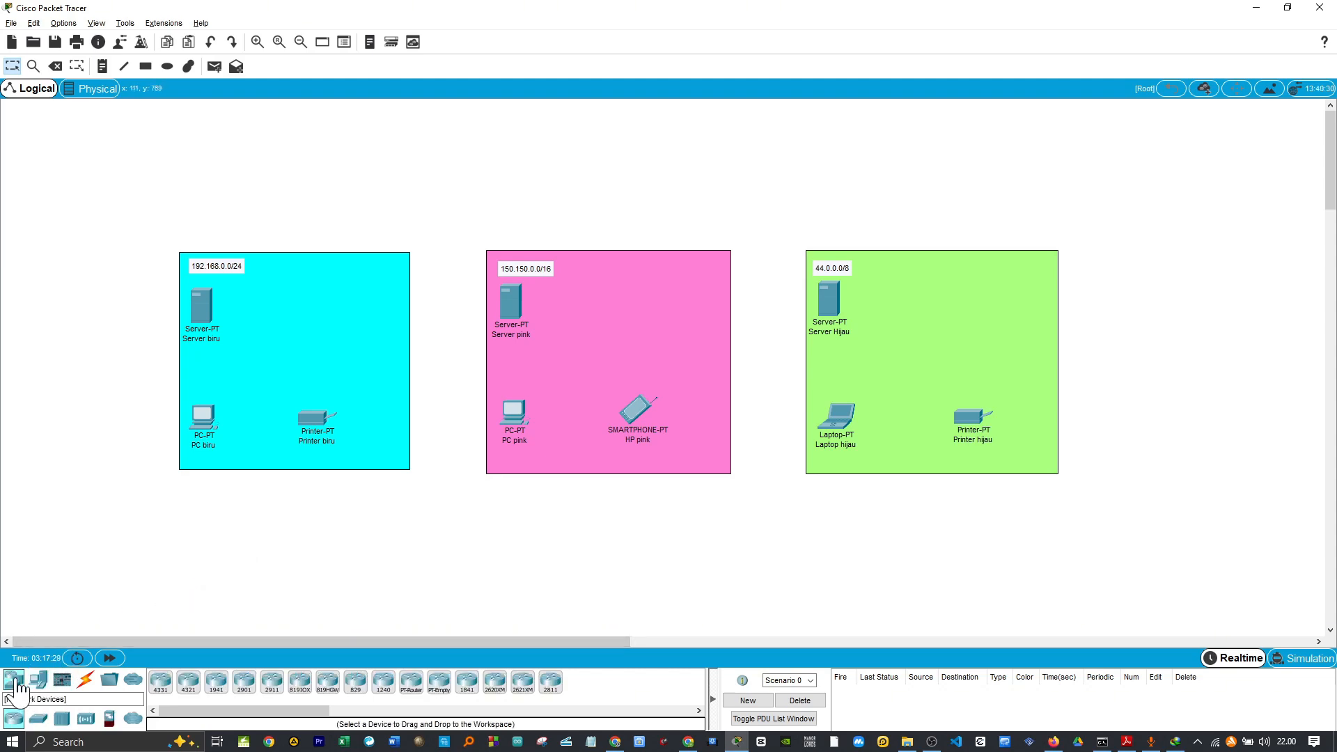
pyautogui.click(273, 686)
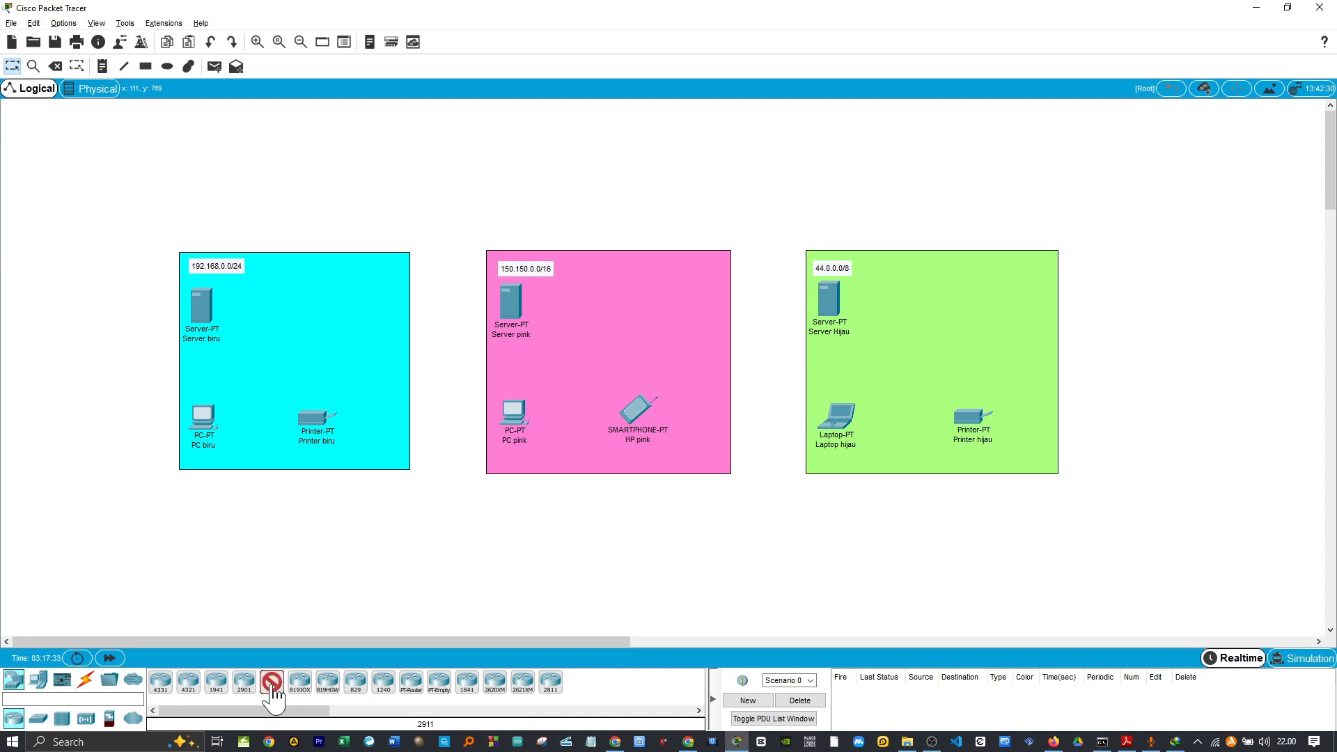
pyautogui.click(292, 186)
pyautogui.click(610, 186)
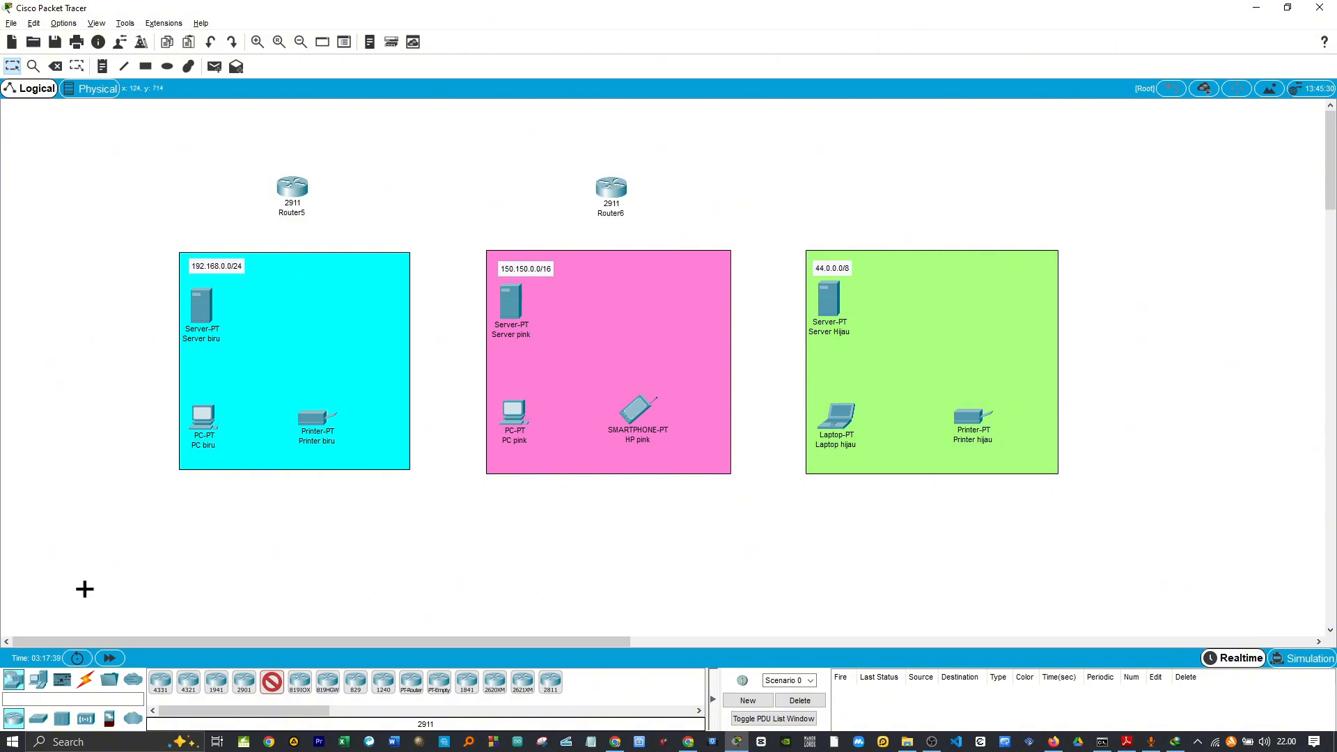
pyautogui.click(15, 62)
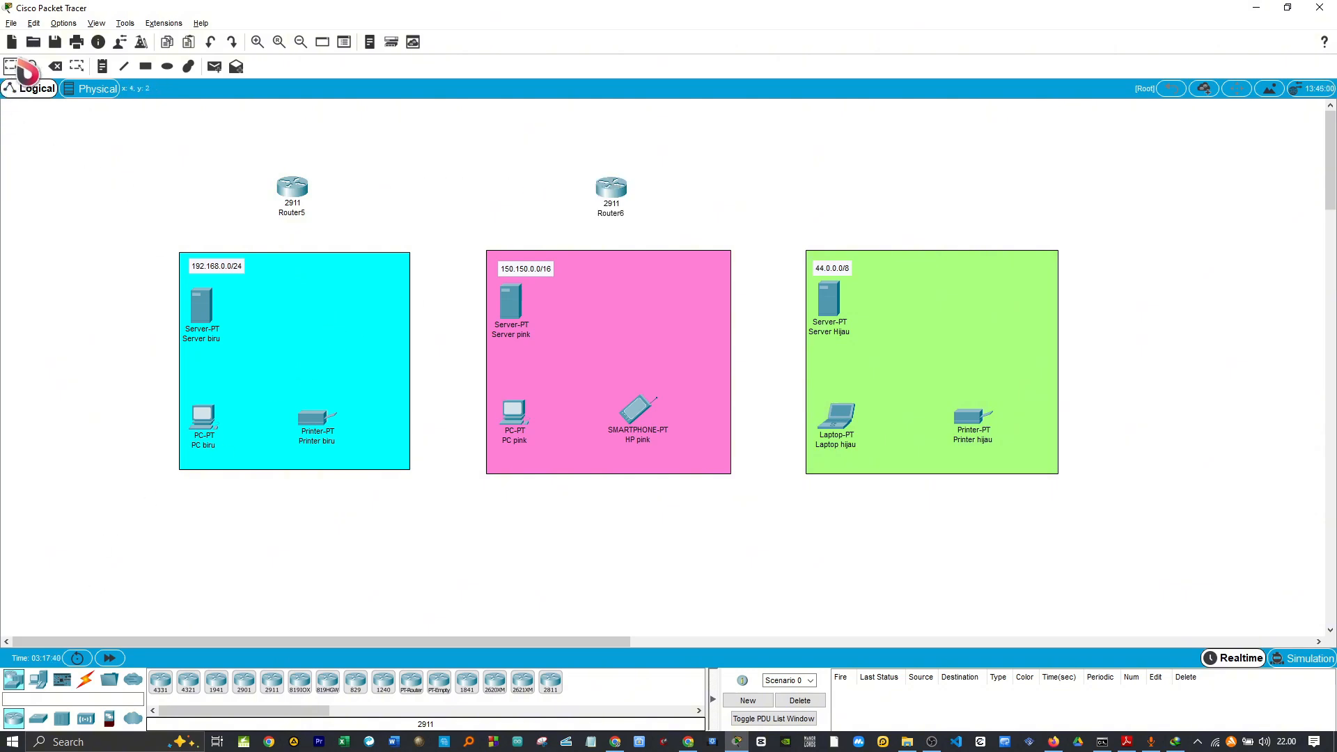
# Rename the router above the blue network "Router biru" and the one above the pink network "Router pink"
pyautogui.click(293, 214)
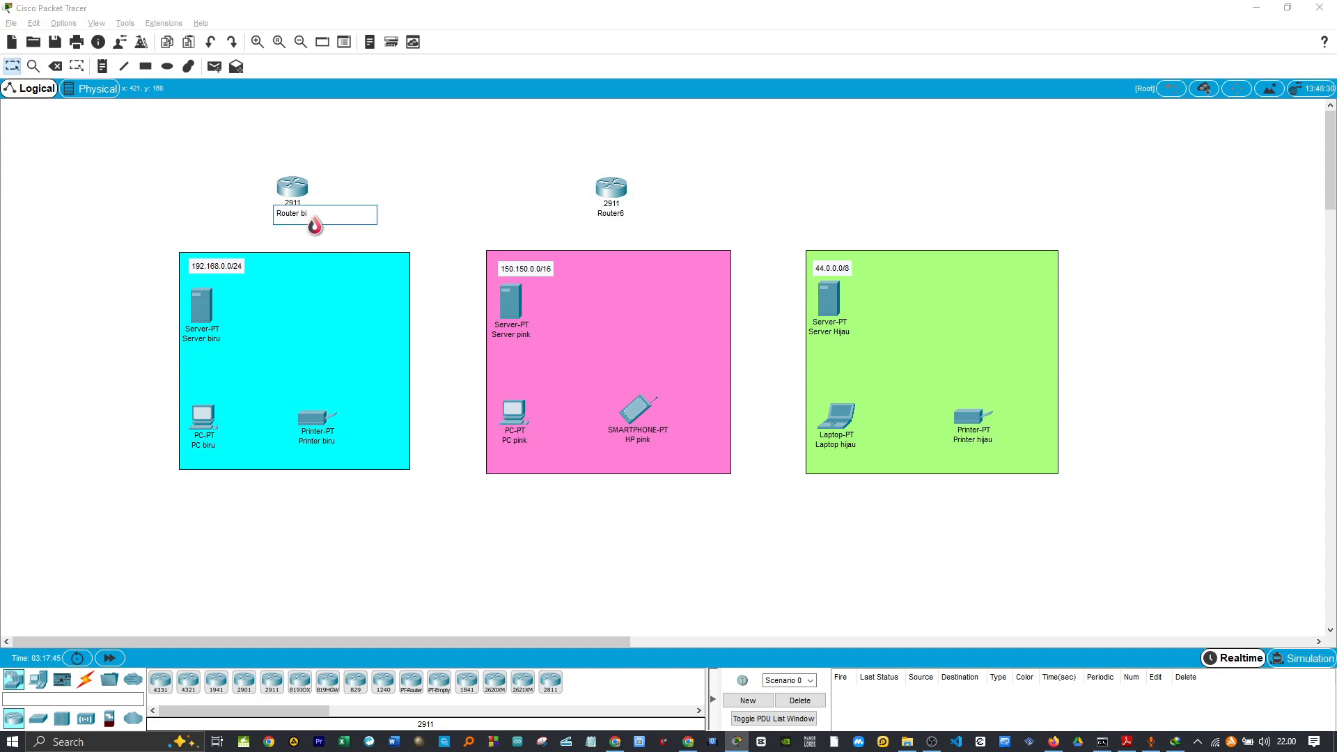
pyautogui.click(619, 218)
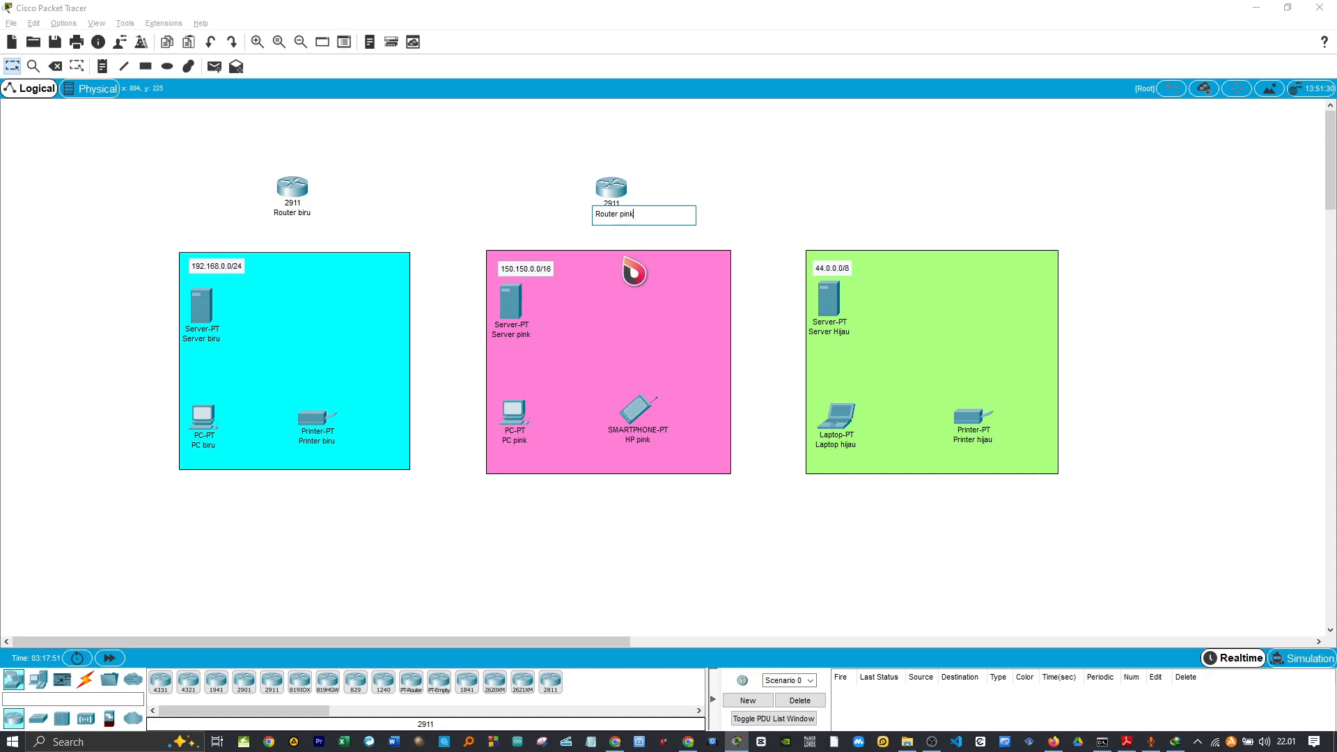
pyautogui.click(746, 212)
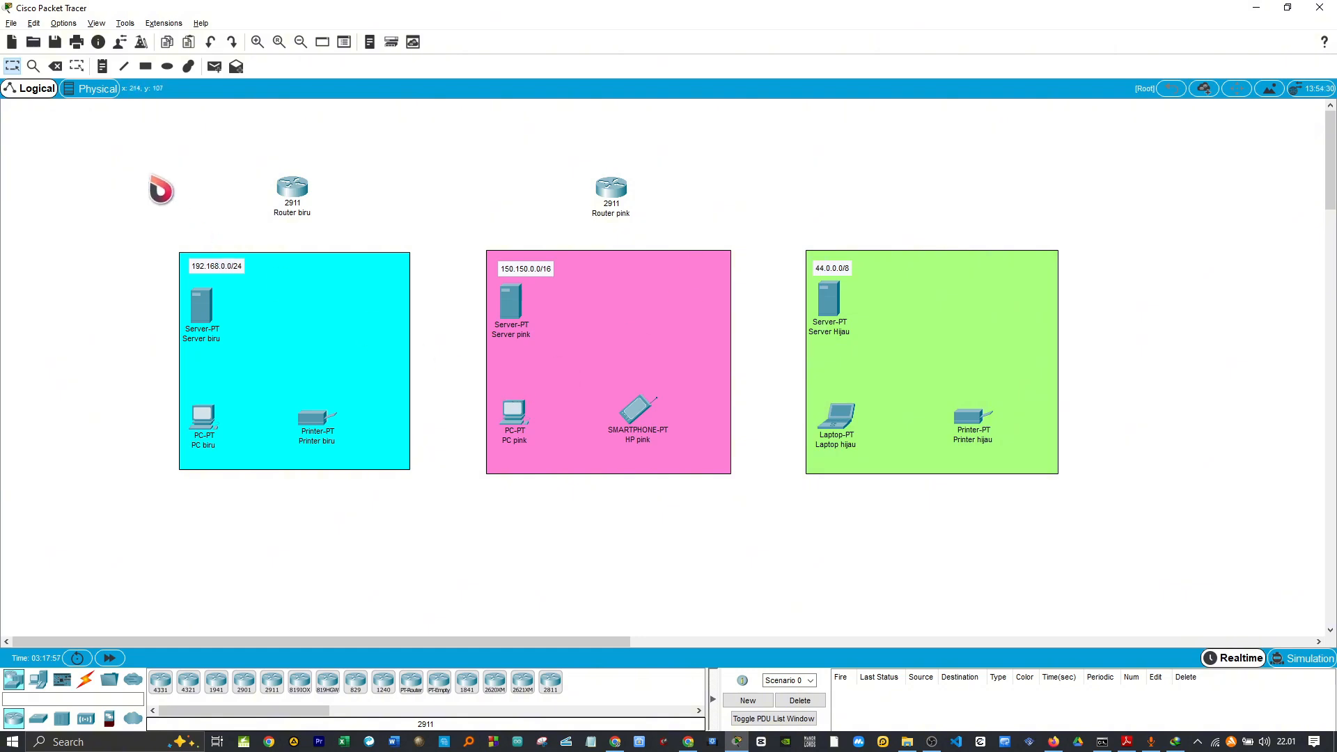
# Check the interface preferences for the option that shows port labels on mouse-over in the logical workspace
pyautogui.click(63, 23)
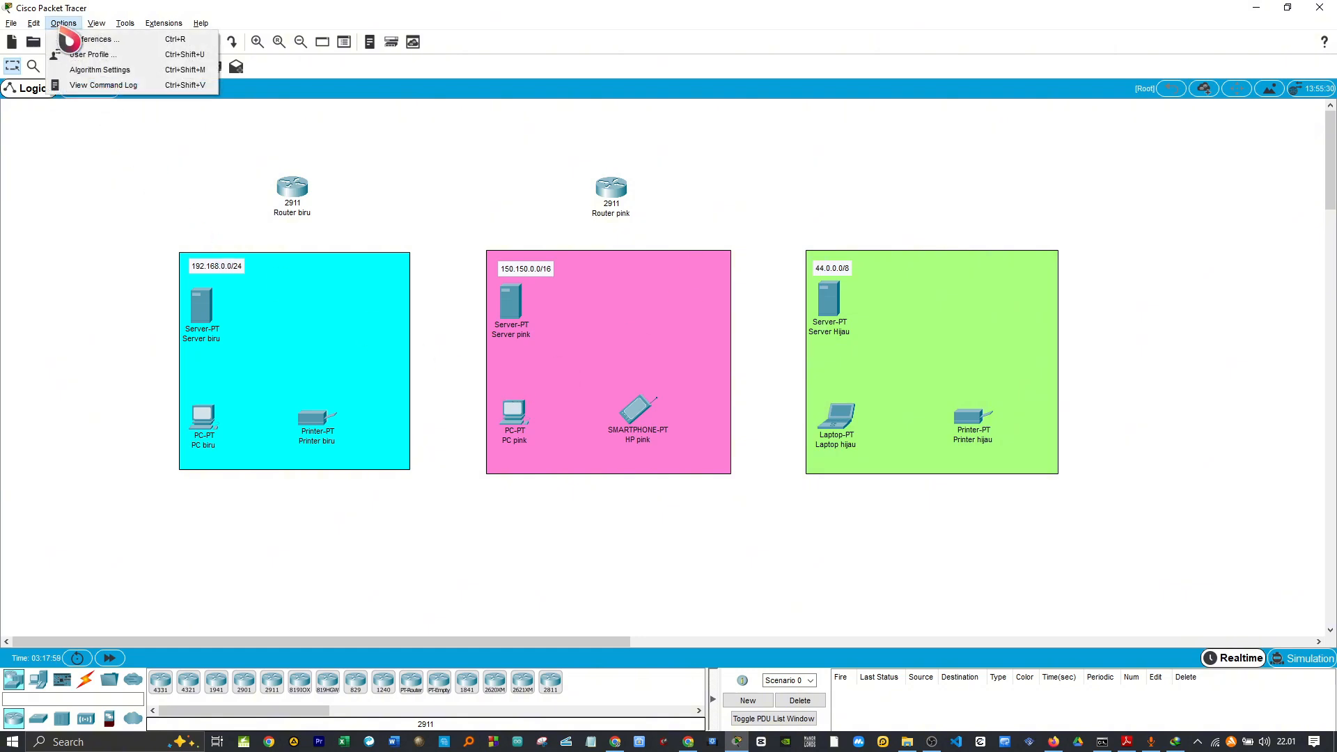
pyautogui.click(95, 39)
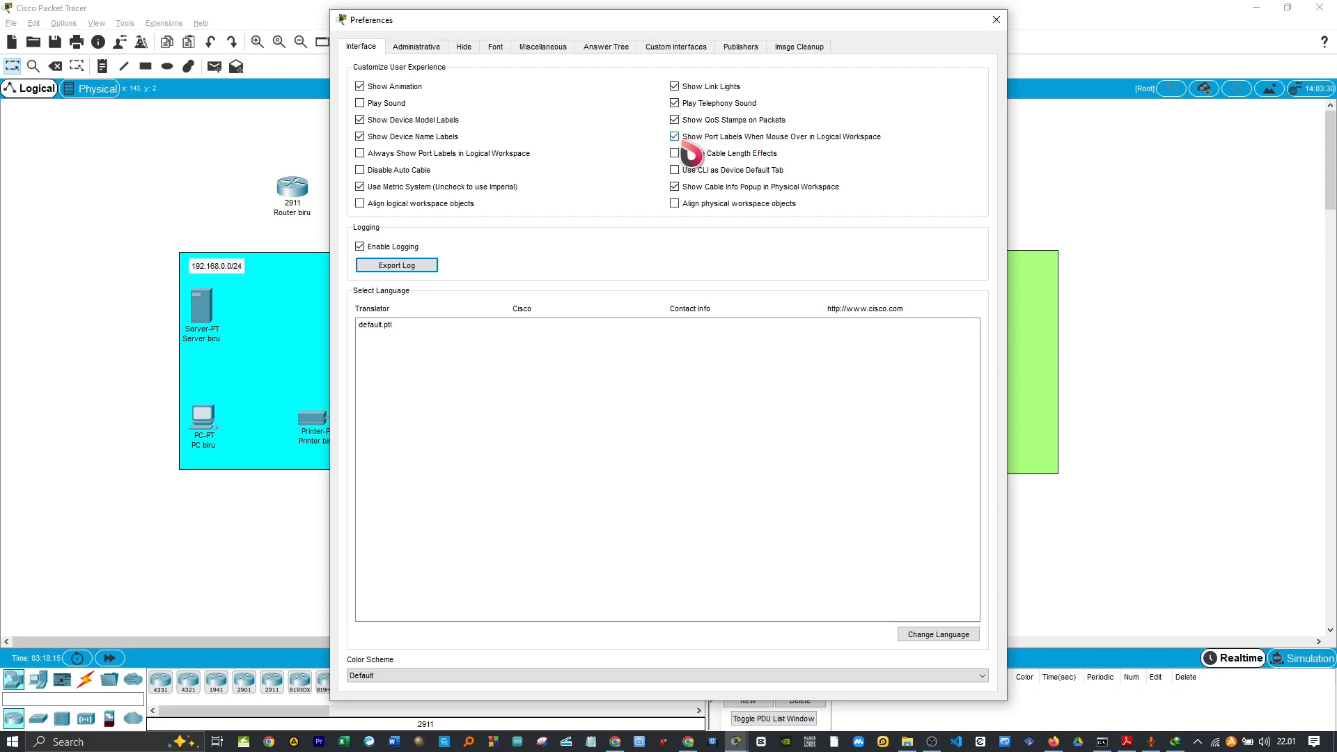
pyautogui.click(997, 21)
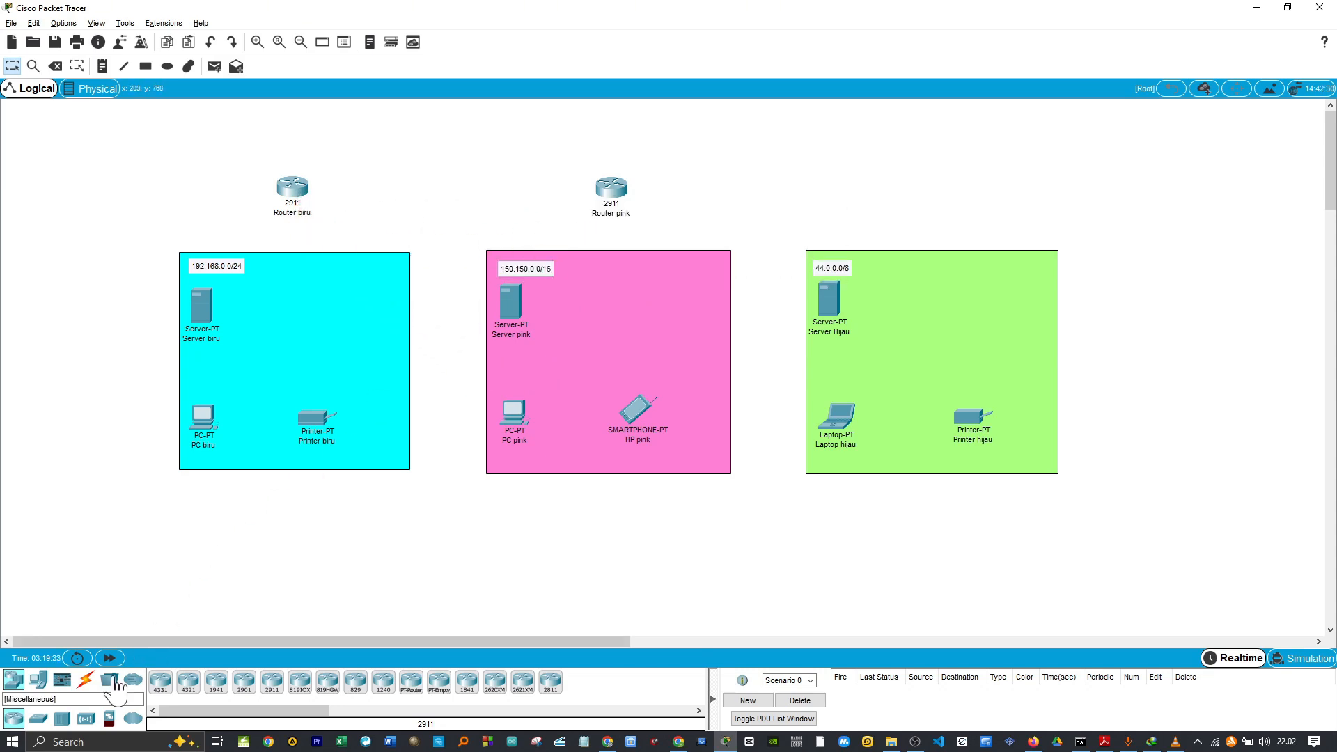
# Connect Router biru's GigabitEthernet0/0 to Router pink's GigabitEthernet0/0 with a copper straight-through cable
pyautogui.click(86, 682)
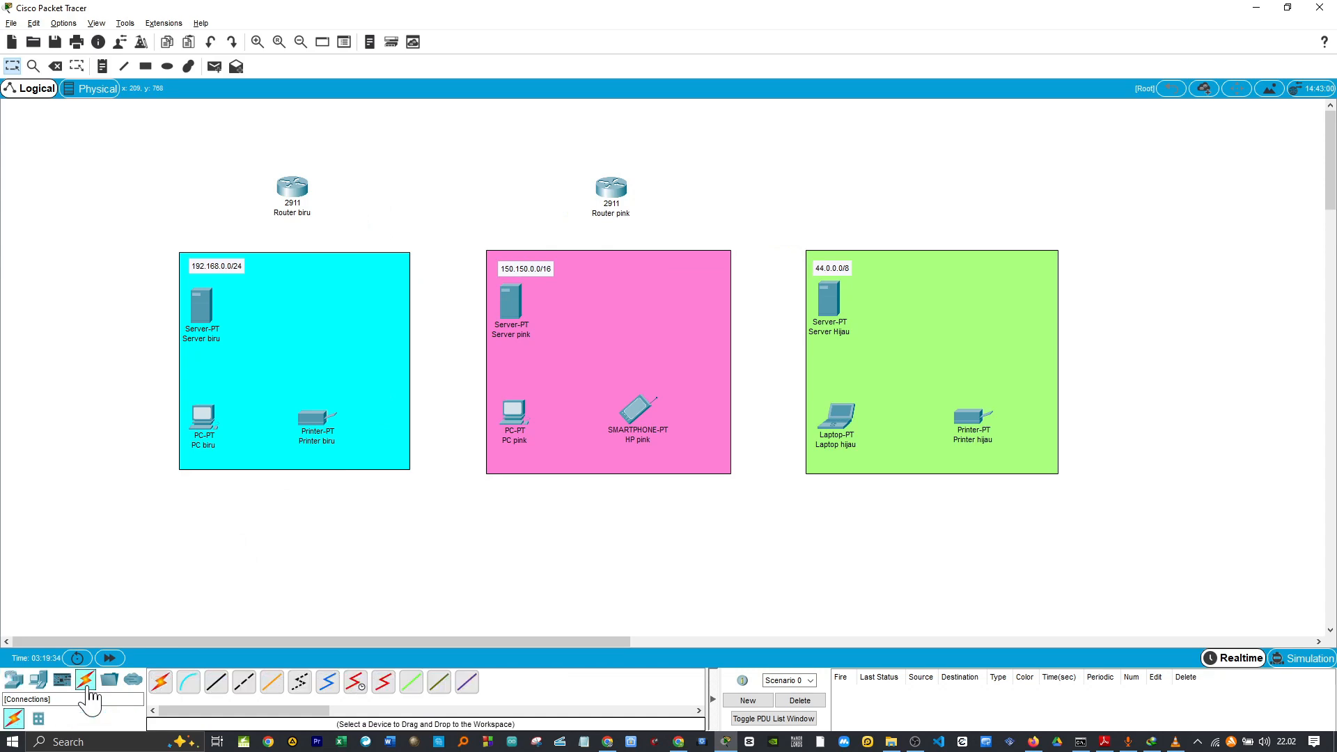
pyautogui.click(216, 682)
pyautogui.click(306, 188)
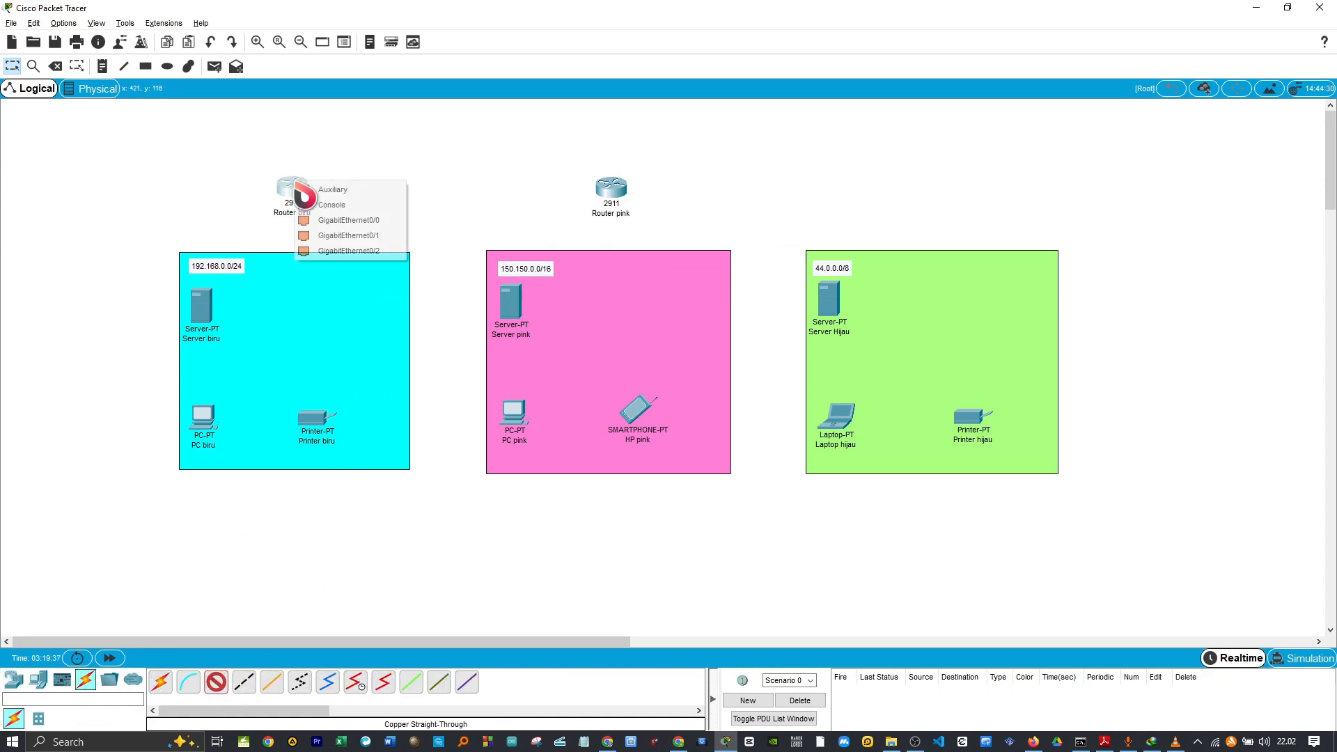
pyautogui.click(352, 222)
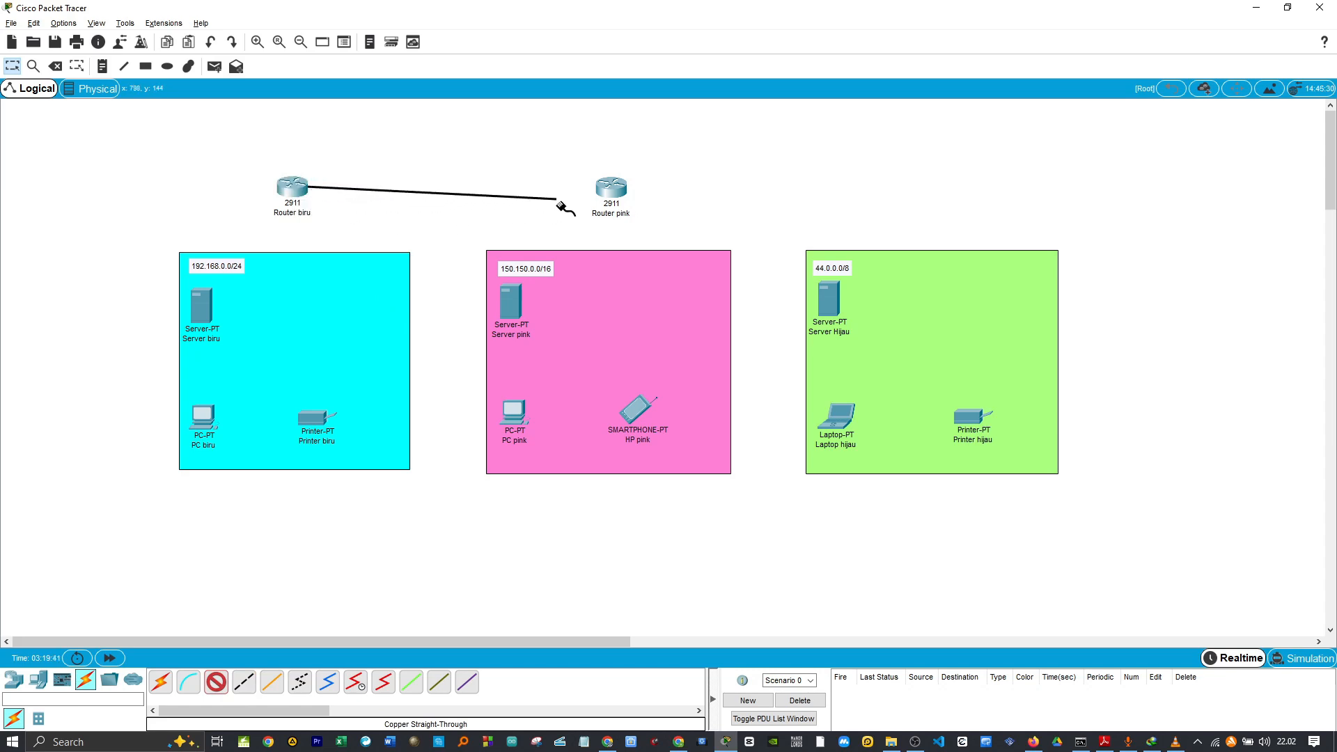
pyautogui.click(609, 188)
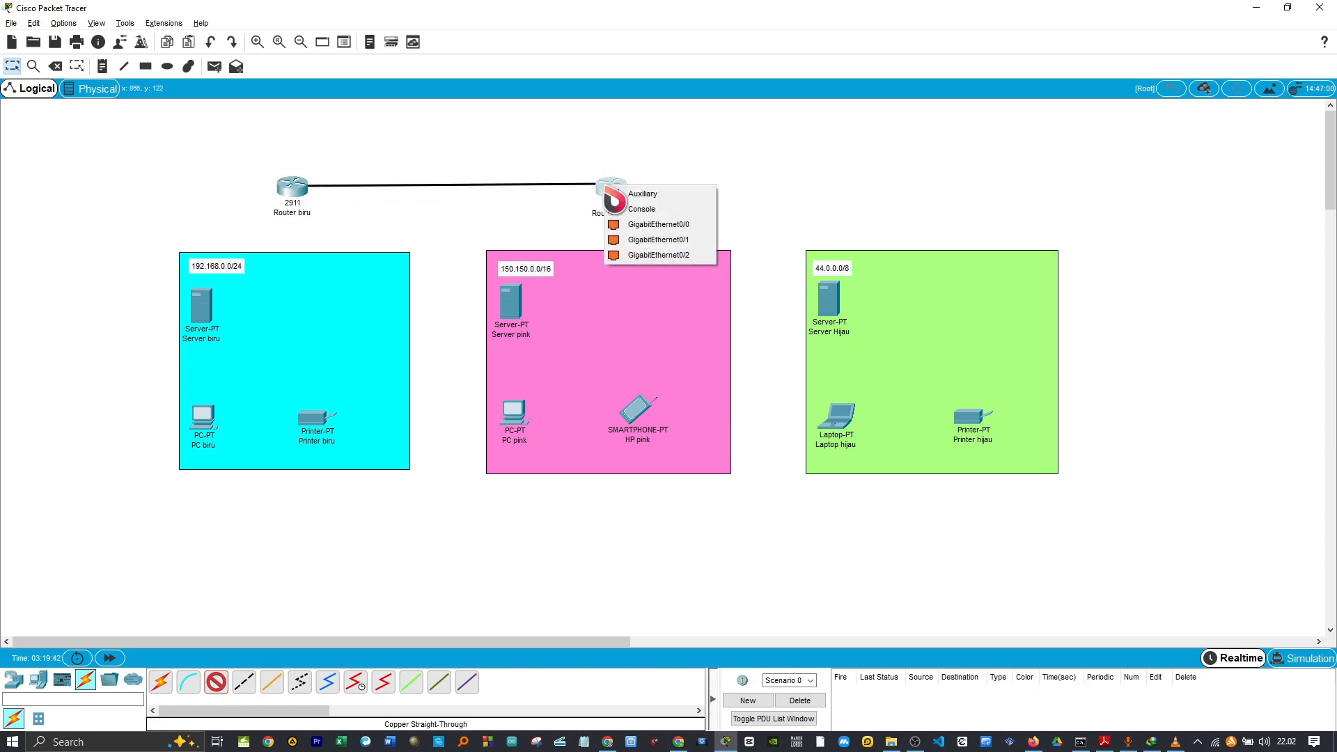
pyautogui.click(641, 224)
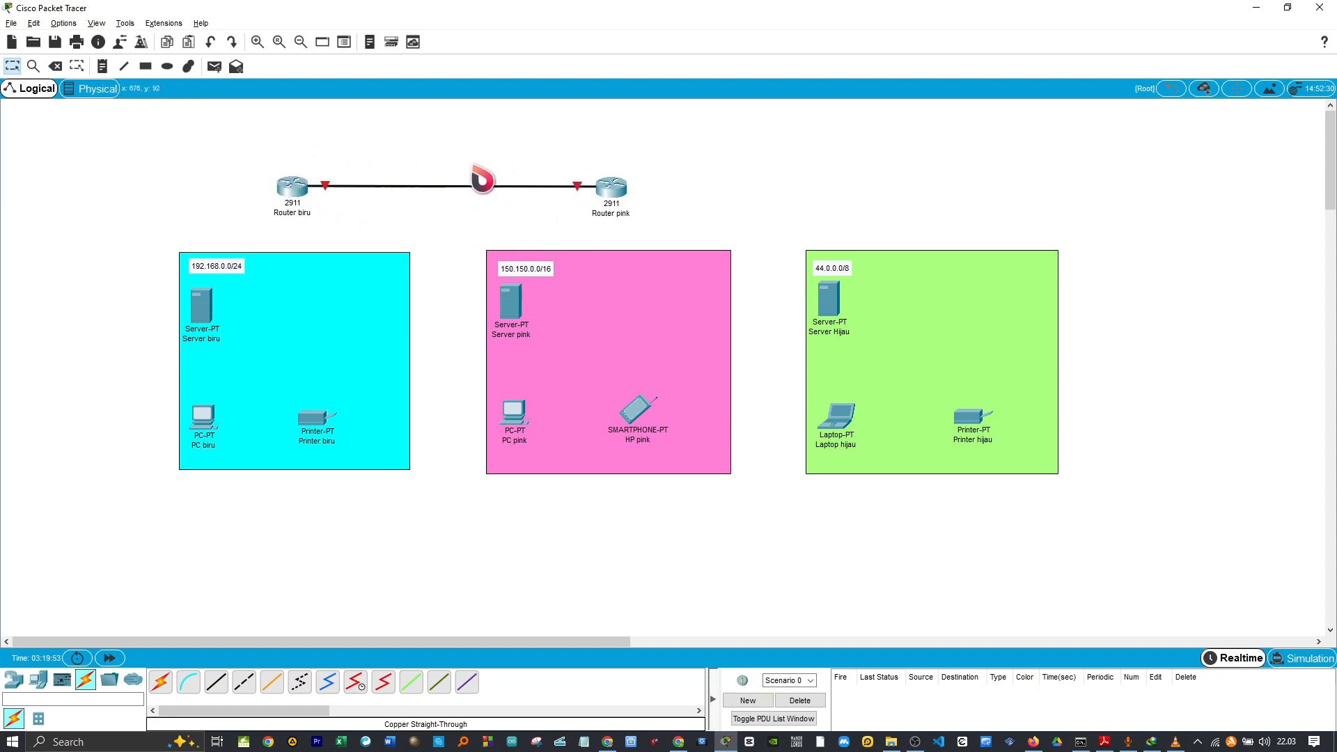
# Draw a rectangle with light yellow fill #ffff7f around the cable, spanning the gap between Router biru and Router pink
pyautogui.click(146, 66)
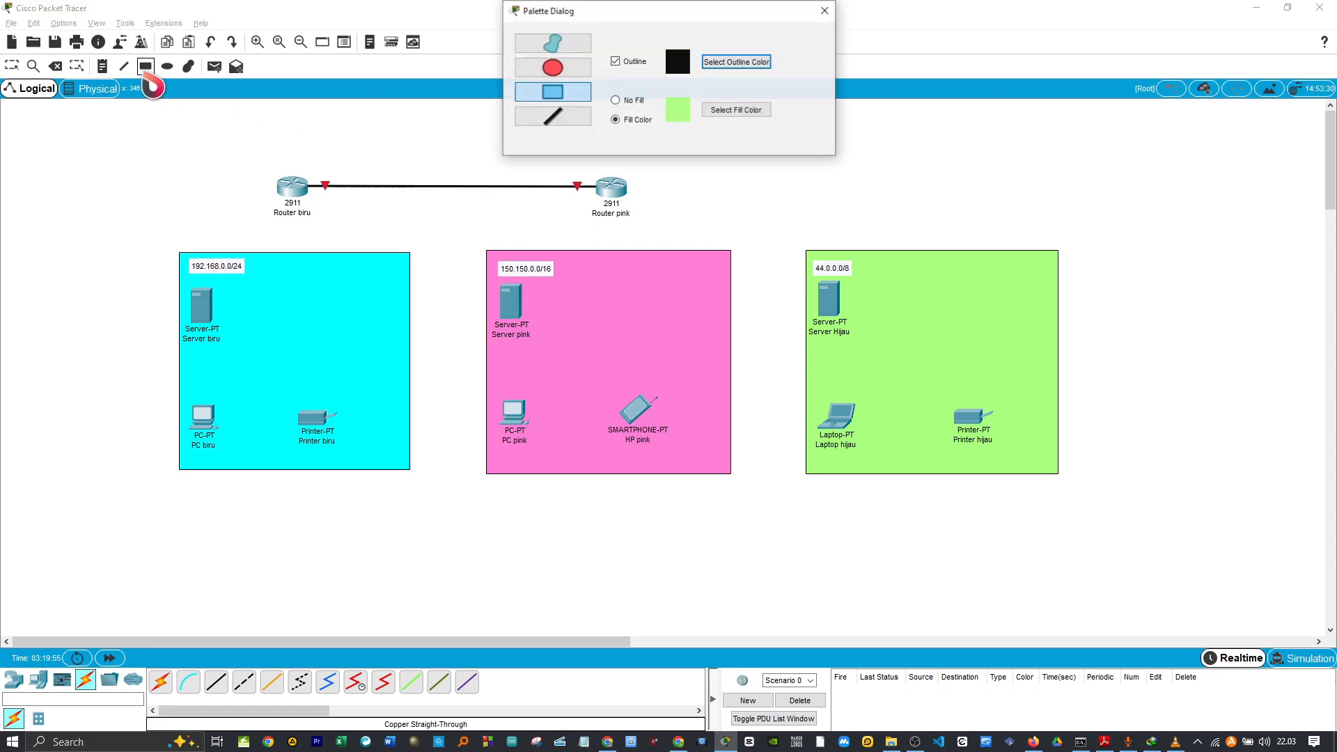
pyautogui.click(724, 114)
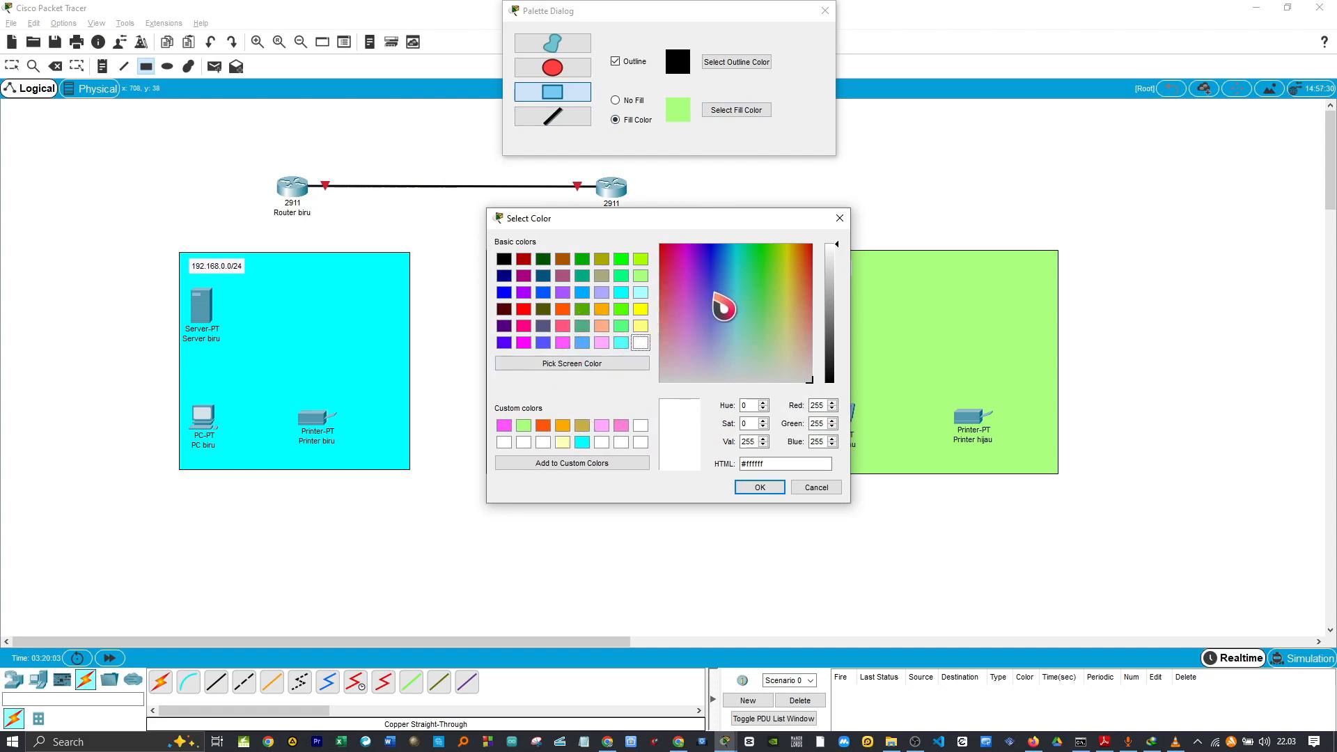
pyautogui.click(664, 289)
pyautogui.click(664, 315)
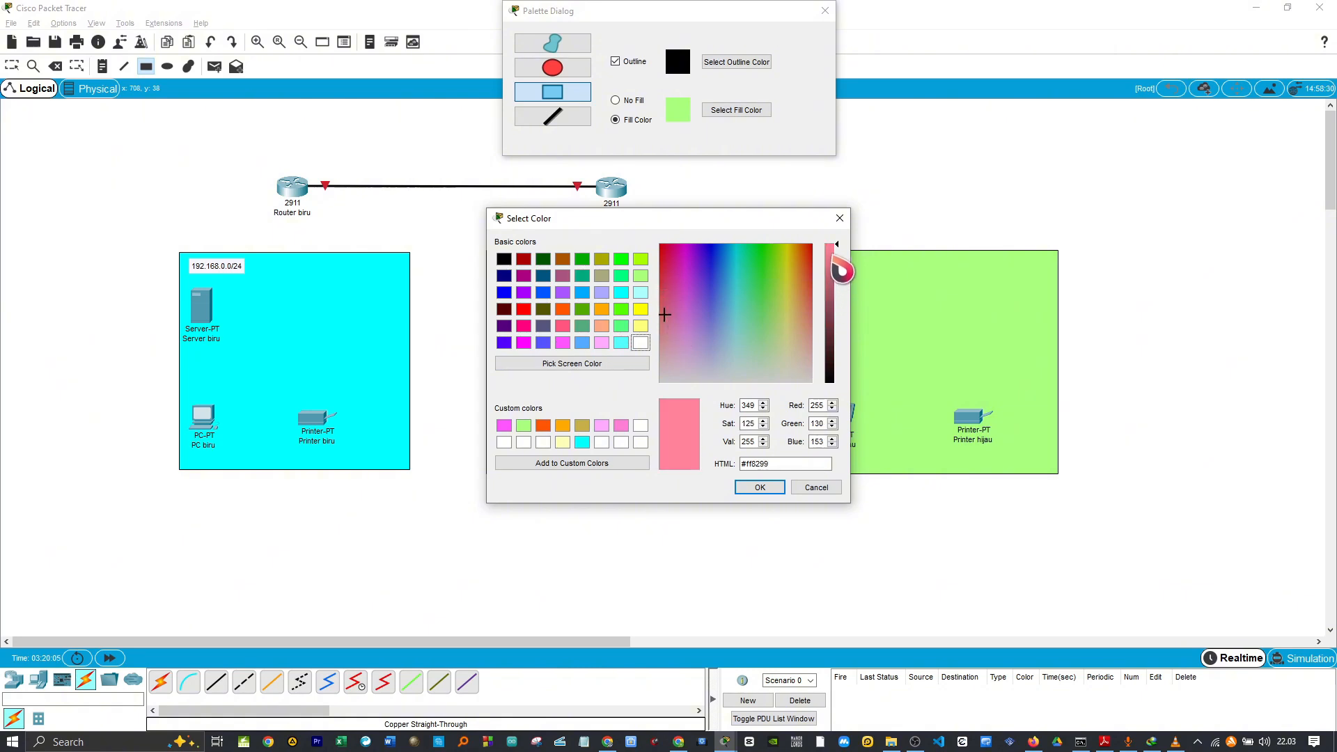
pyautogui.click(835, 281)
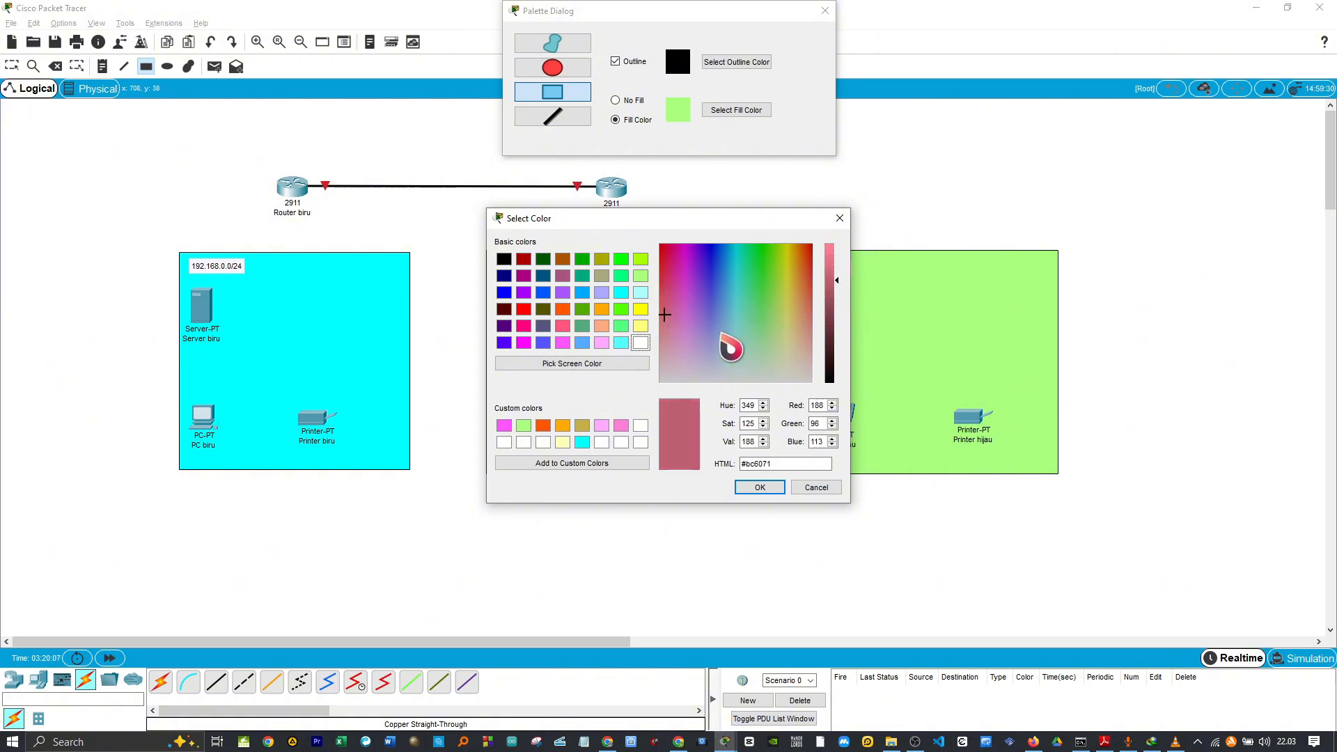
pyautogui.click(790, 325)
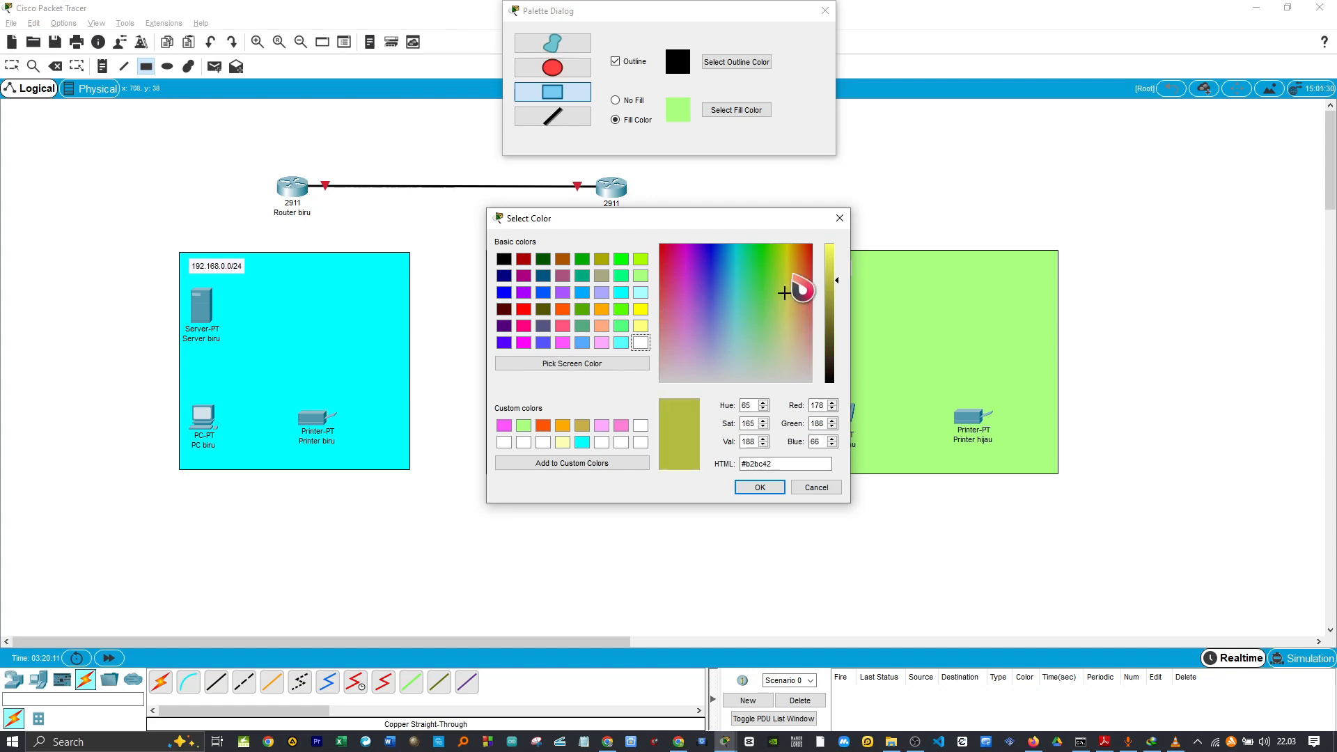
pyautogui.click(789, 271)
pyautogui.click(785, 249)
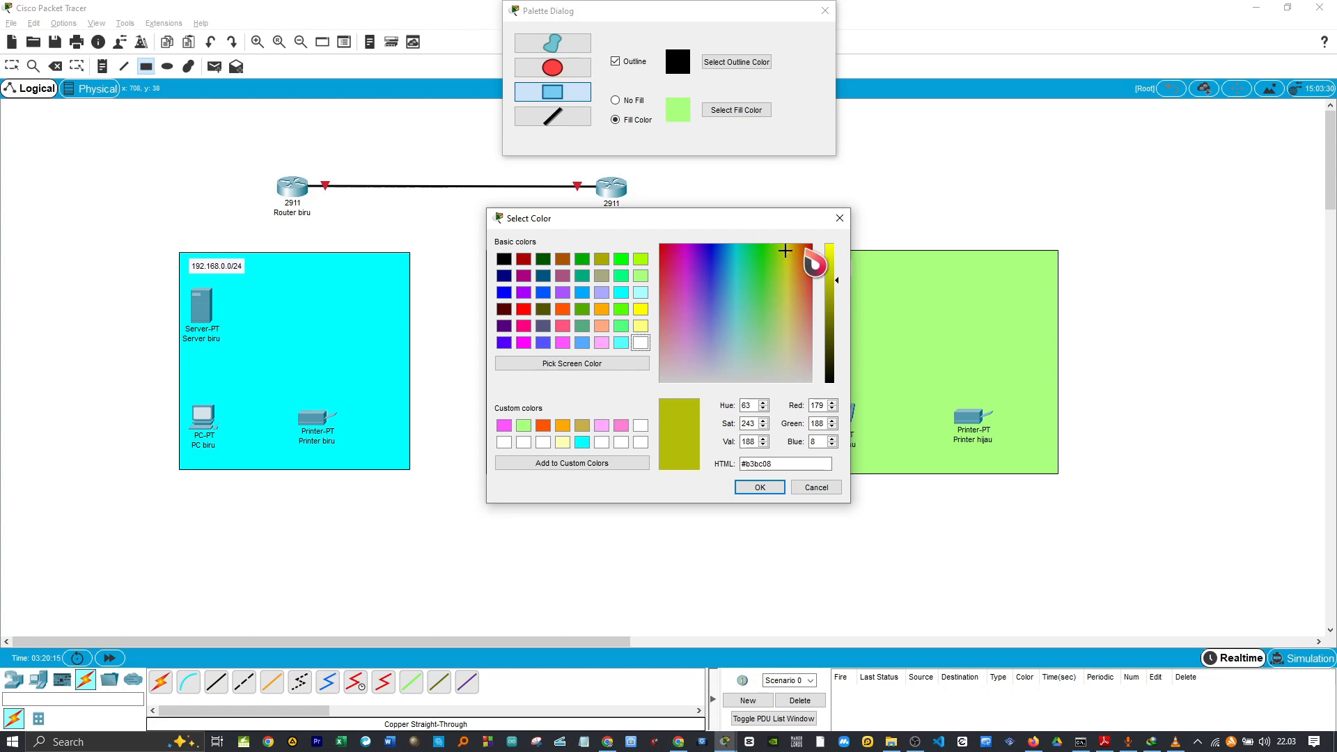
pyautogui.click(639, 325)
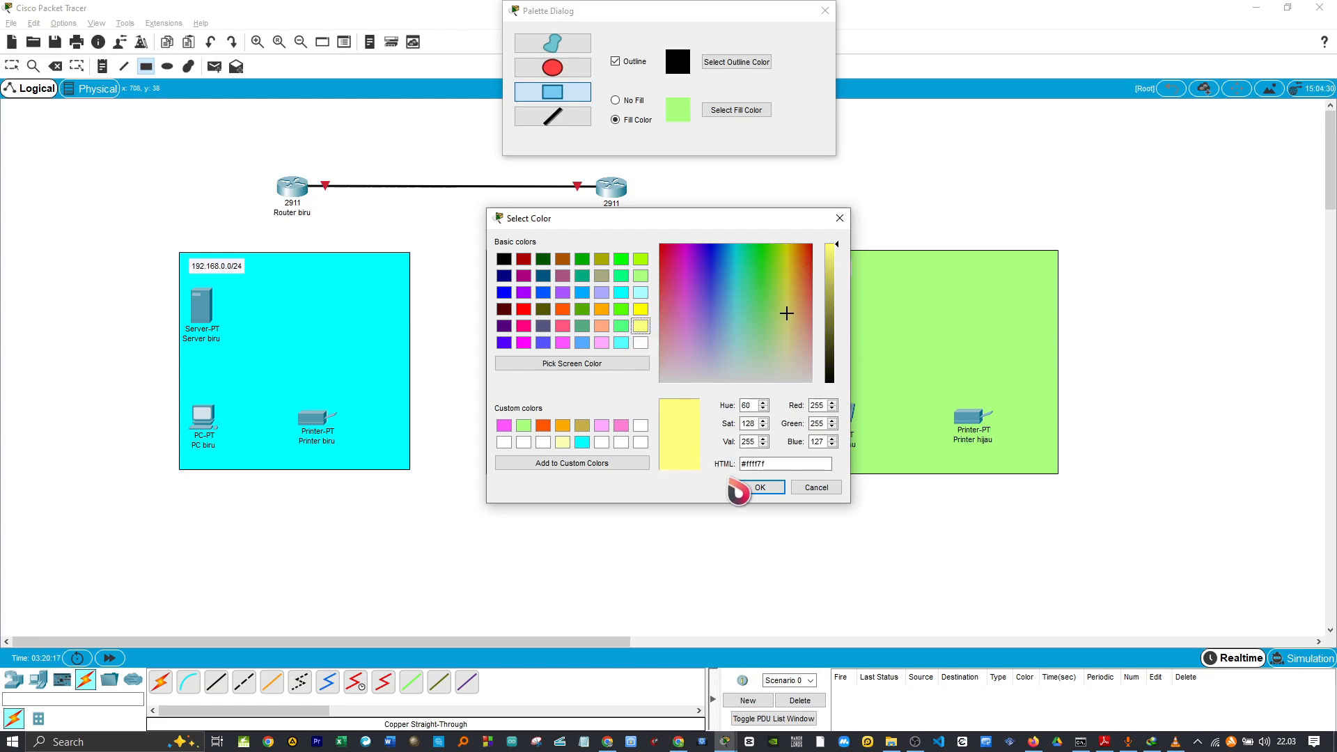
pyautogui.click(754, 487)
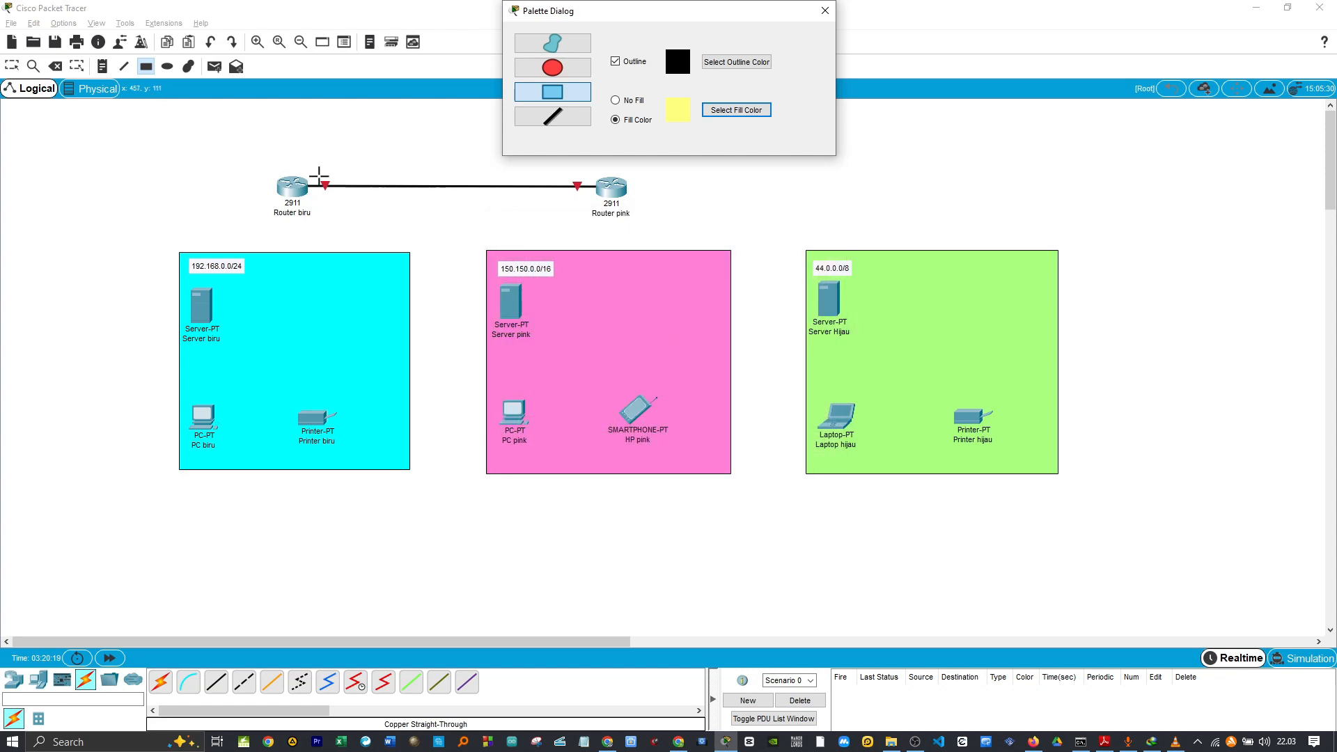
pyautogui.moveTo(312, 163); pyautogui.dragTo(590, 210)
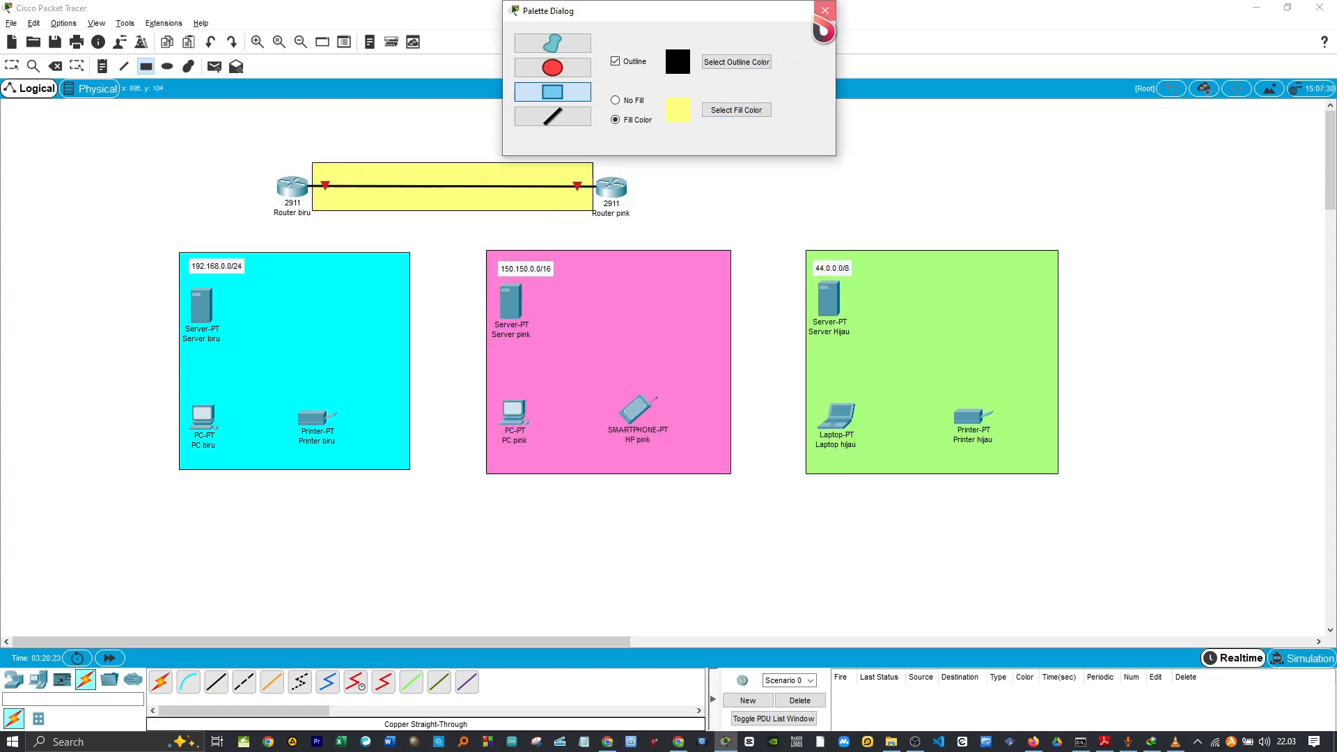
pyautogui.click(825, 11)
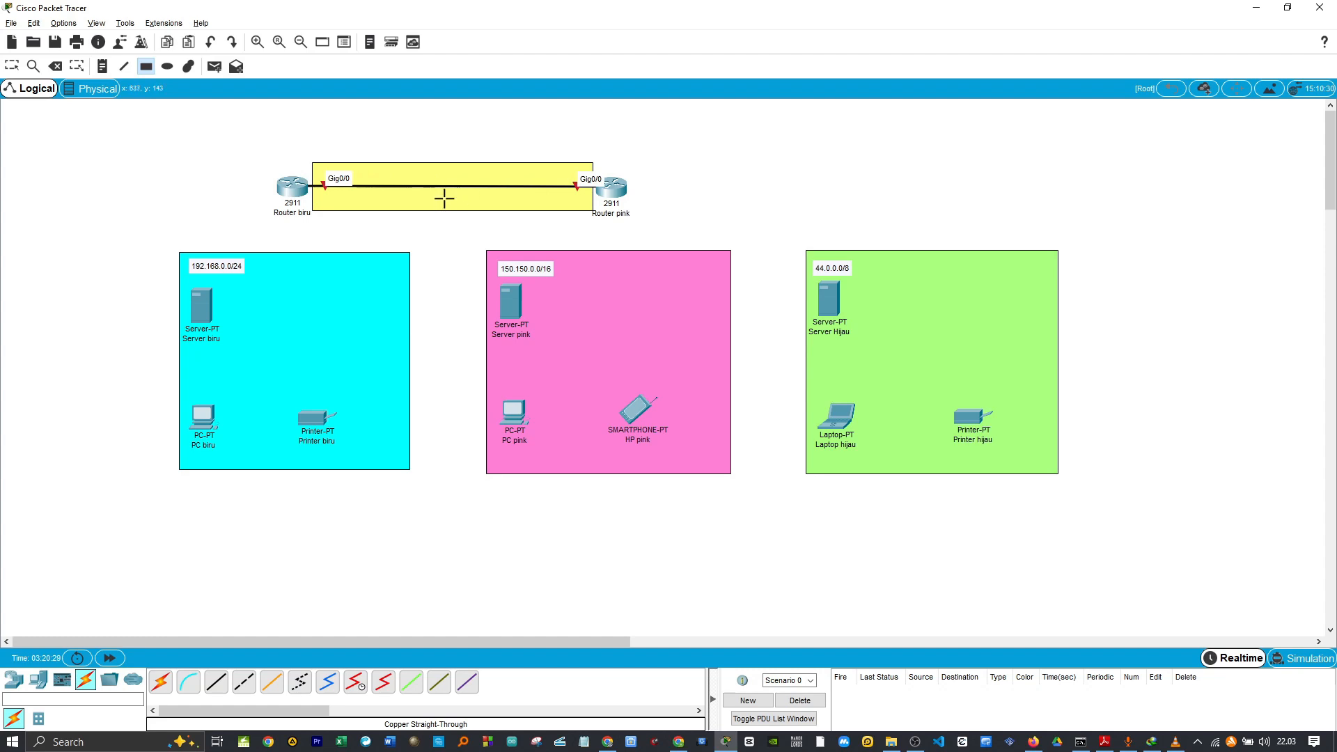
# Add the notes "G0 : 10.10.10.1/8" beside Router biru and "G0 : 10.10.10.2/8" beside Router pink
pyautogui.click(103, 67)
pyautogui.click(323, 159)
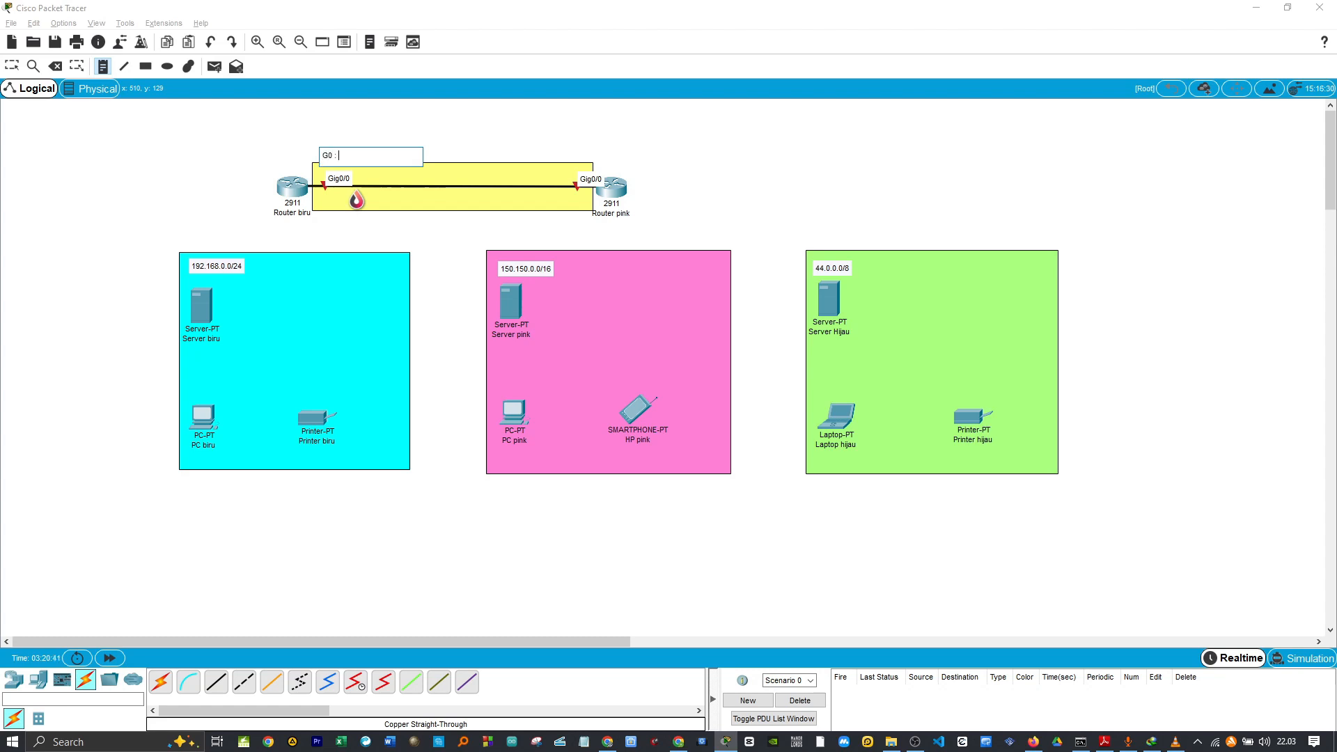
pyautogui.write('.10.10.1/8')
pyautogui.click(541, 167)
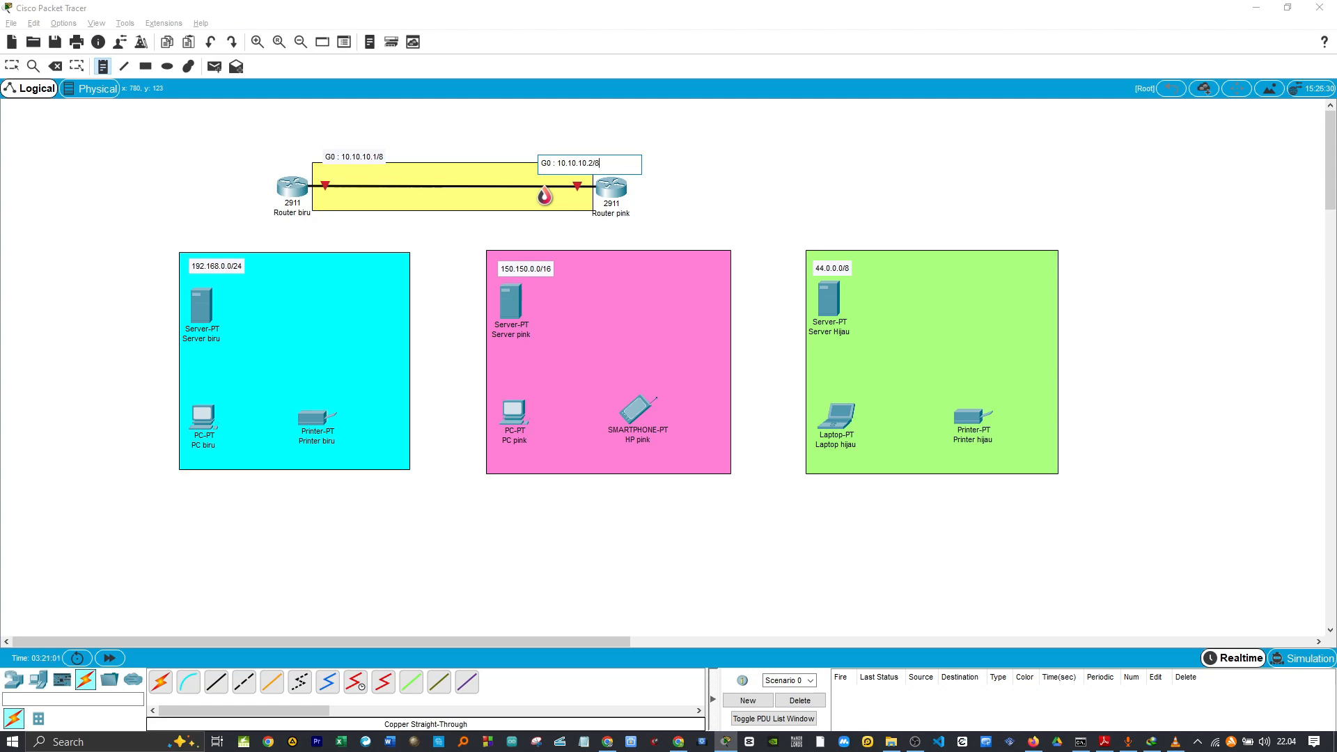
pyautogui.click(12, 66)
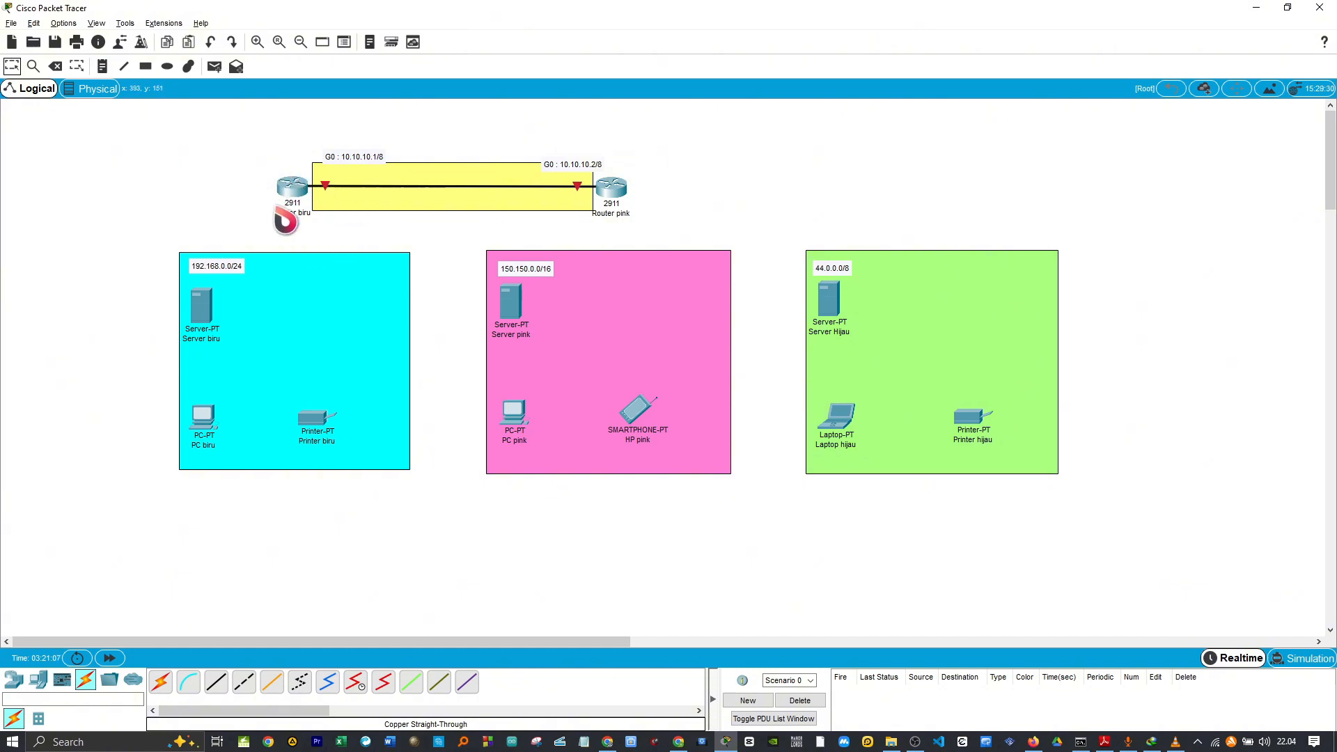
# Open the Router biru and Router pink device windows side by side, with both set to stay on top
pyautogui.click(294, 203)
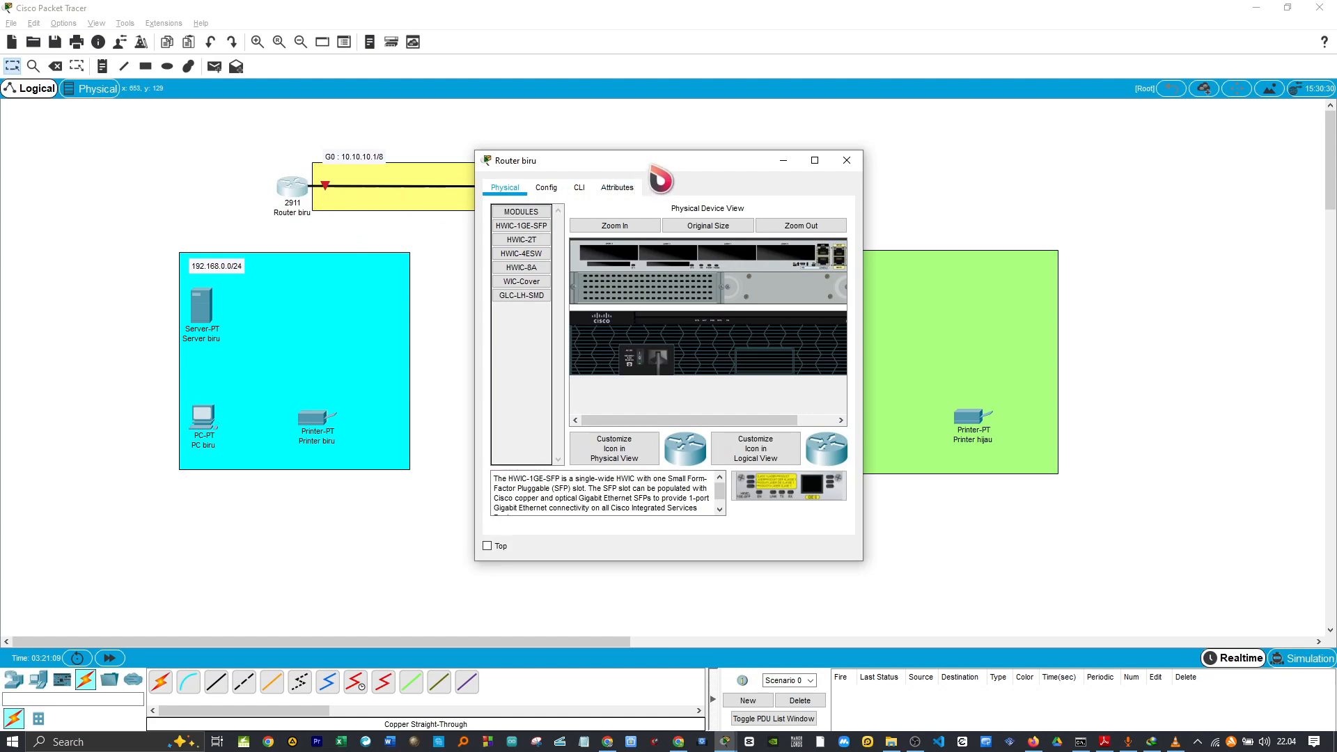
pyautogui.moveTo(665, 233); pyautogui.dragTo(254, 233)
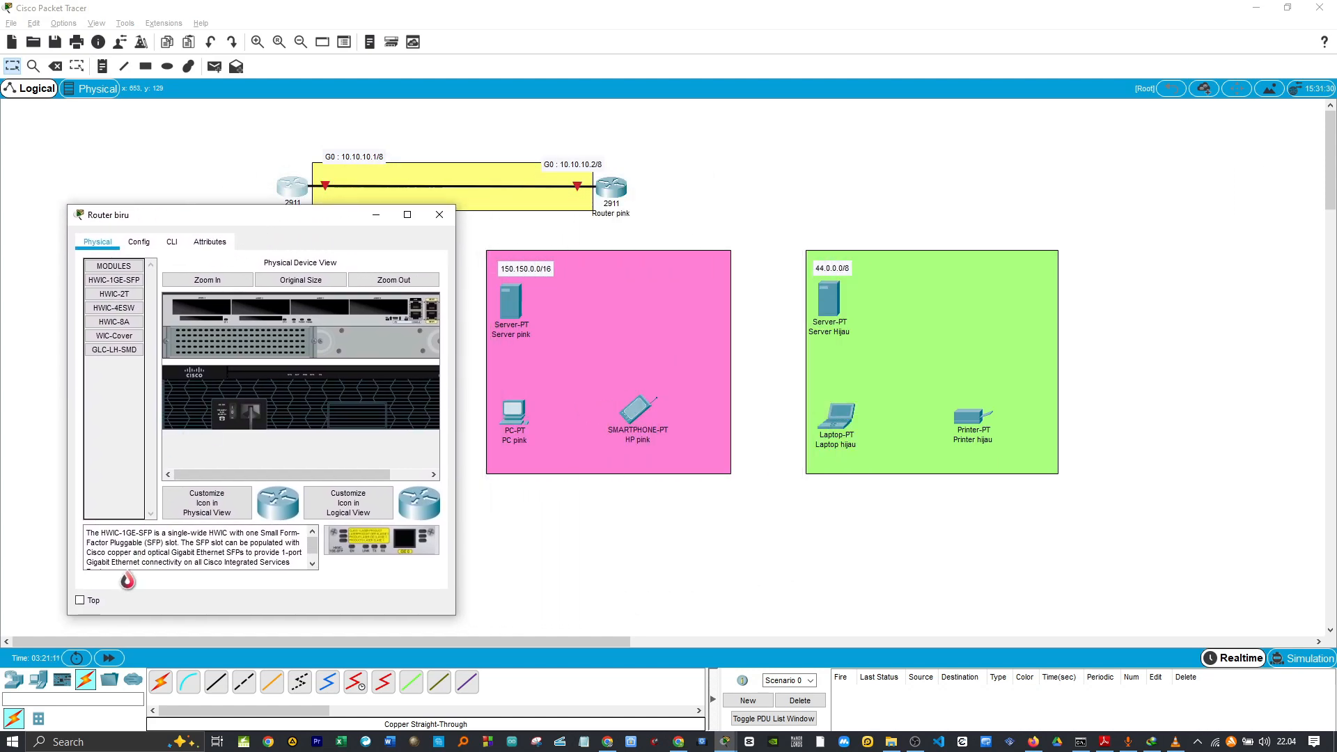
pyautogui.click(80, 601)
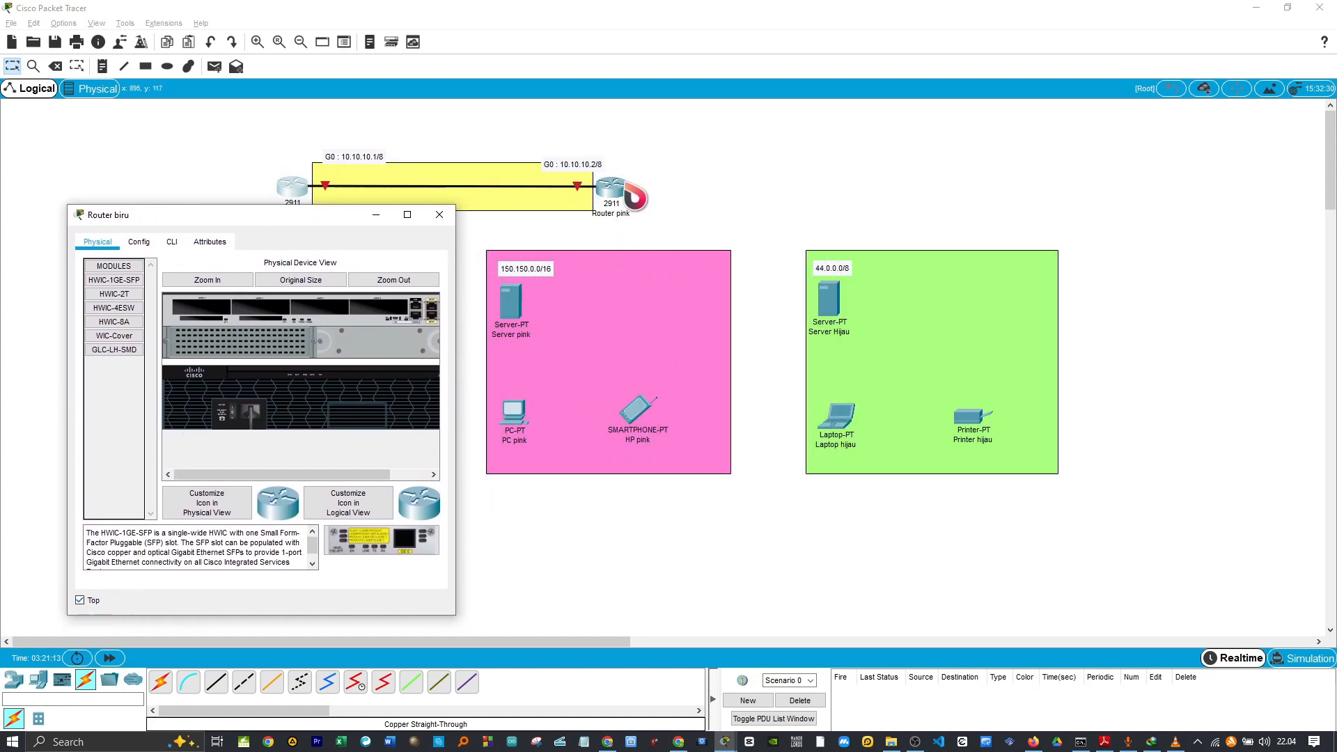
pyautogui.click(613, 187)
pyautogui.click(487, 546)
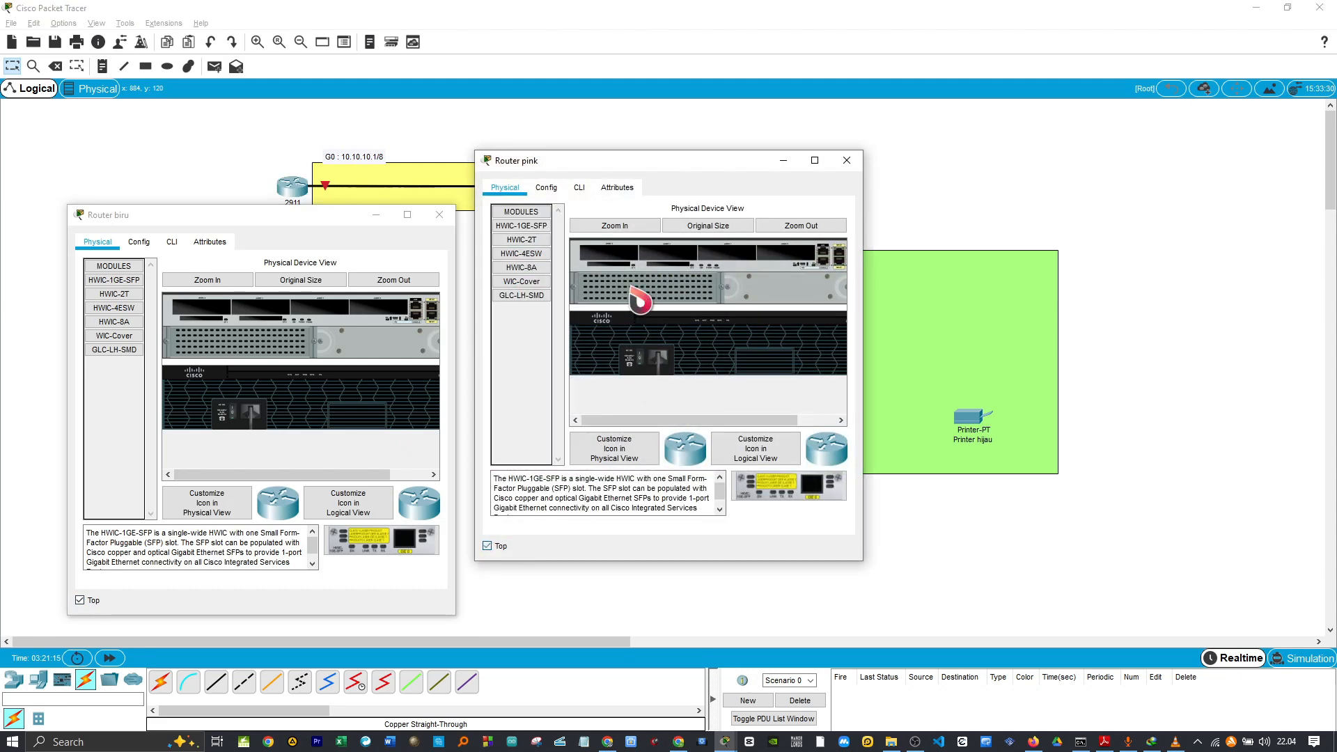
pyautogui.moveTo(632, 167); pyautogui.dragTo(648, 219)
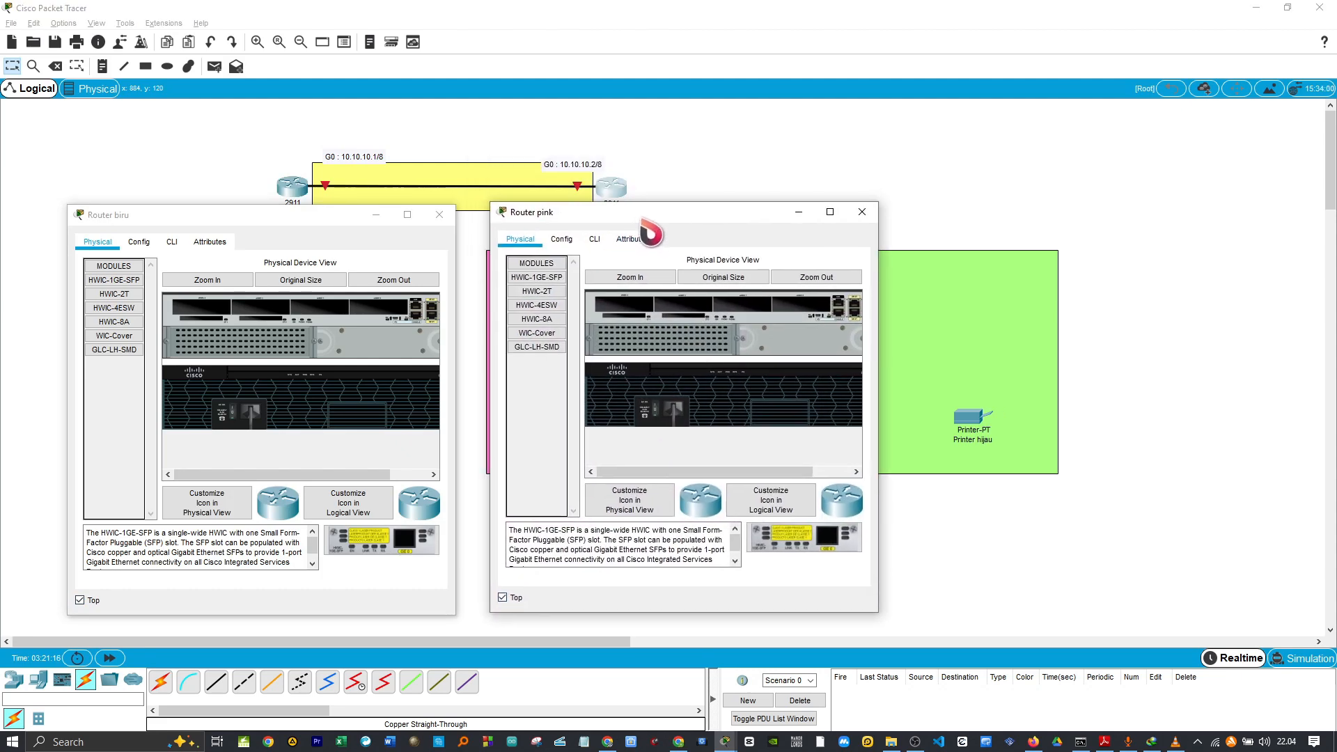
# Turn on Router biru's GigabitEthernet0/0 and set its IP address to 10.10.10.1 with subnet mask 255.0.0.0
pyautogui.click(142, 244)
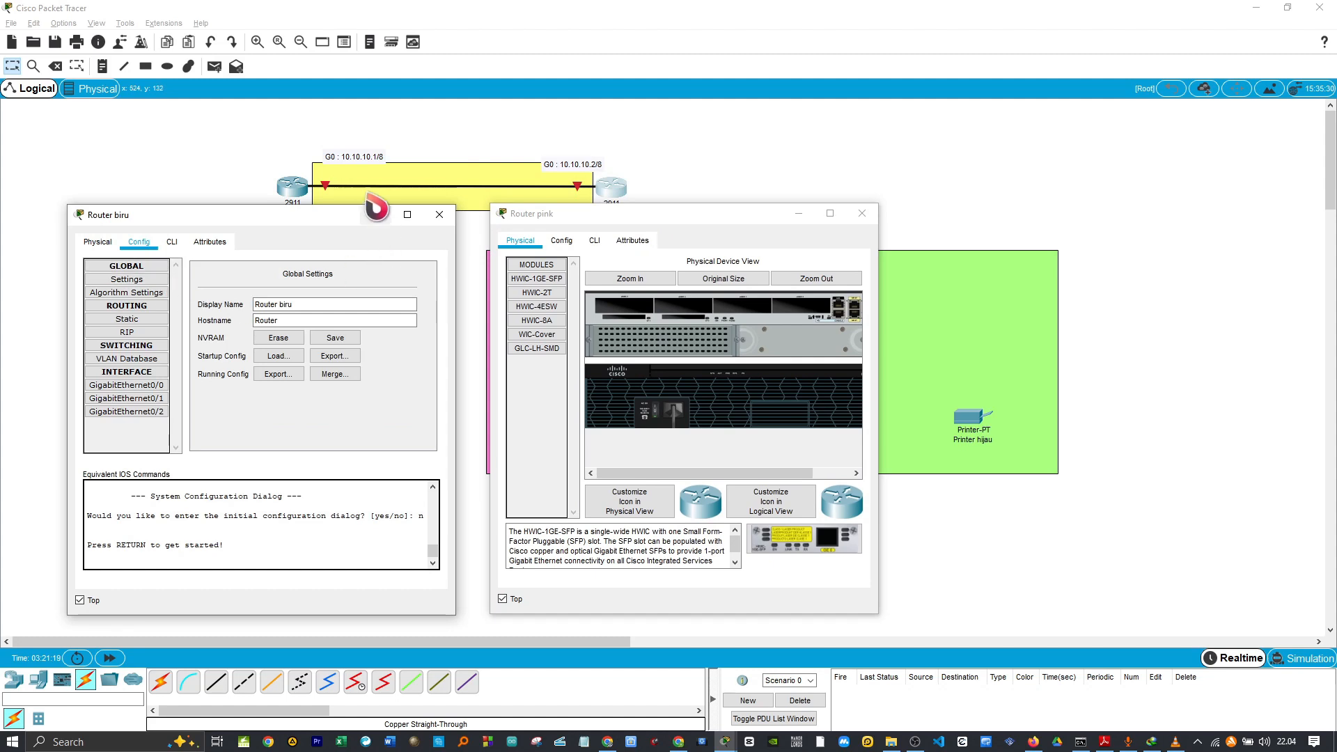
pyautogui.click(128, 387)
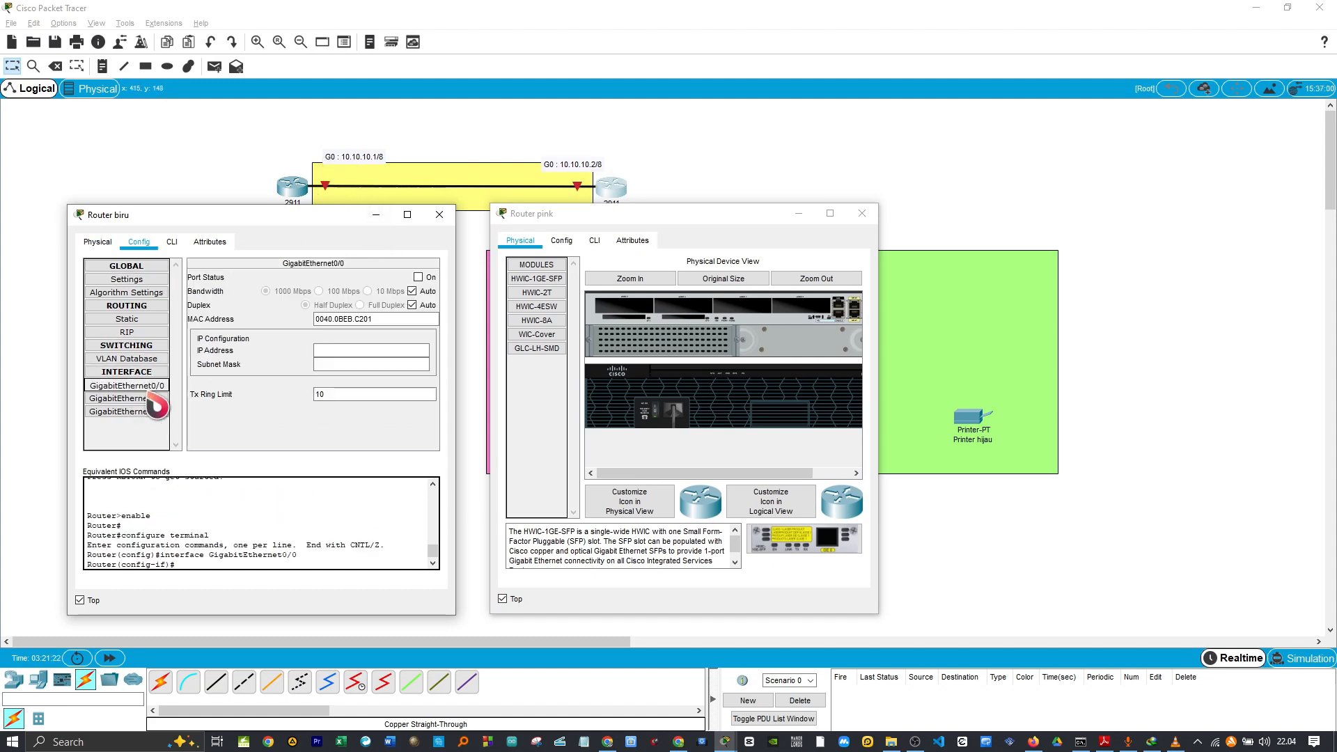
pyautogui.click(418, 277)
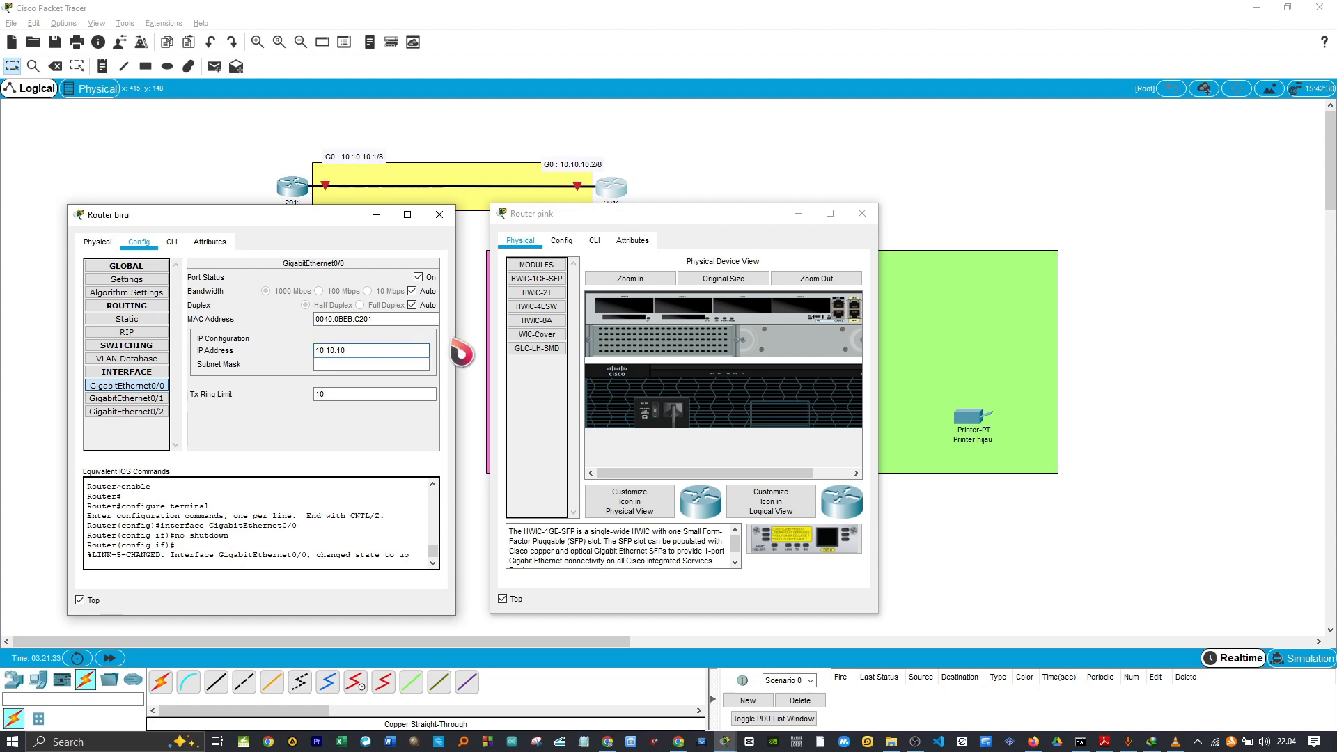
pyautogui.press('Tab')
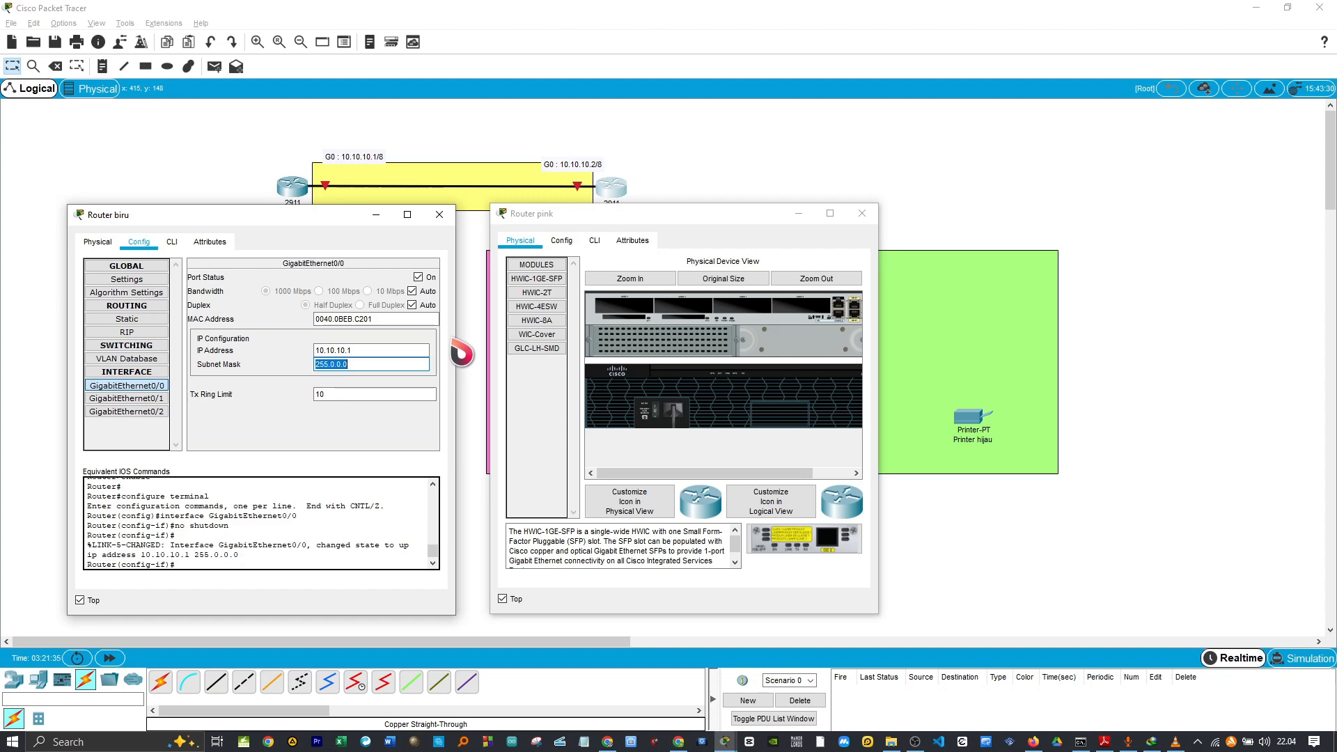
pyautogui.click(356, 365)
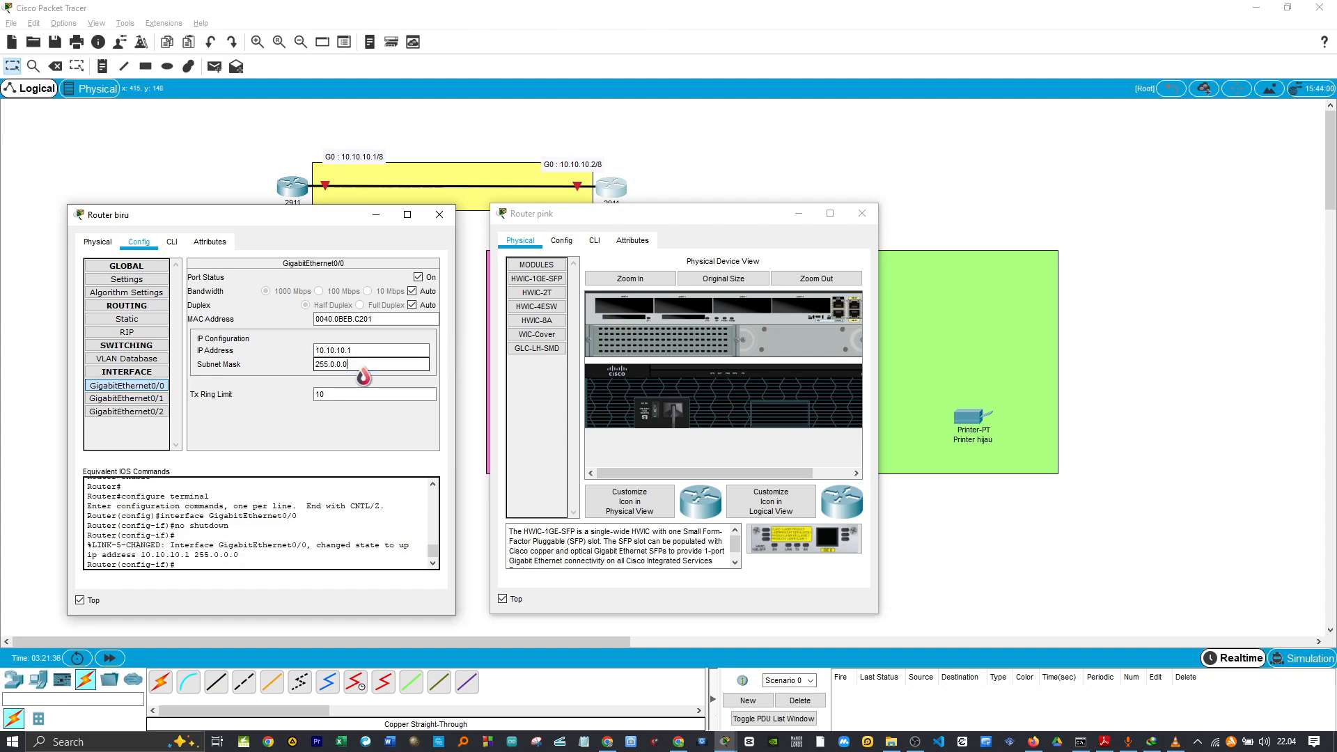
# Set Router pink's GigabitEthernet0/0 to 10.10.10.2 with mask 255.0.0.0, turn the port on, and close both router windows
pyautogui.click(566, 243)
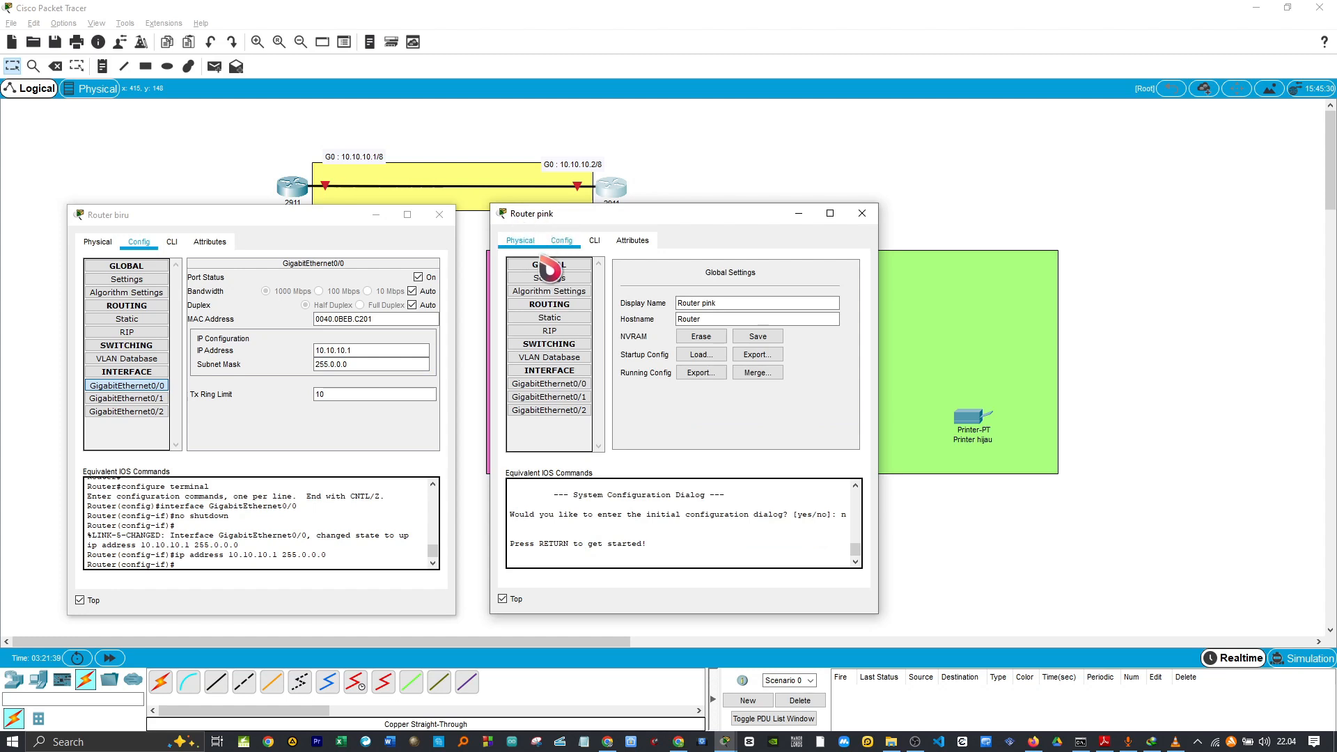
pyautogui.click(564, 384)
pyautogui.click(763, 350)
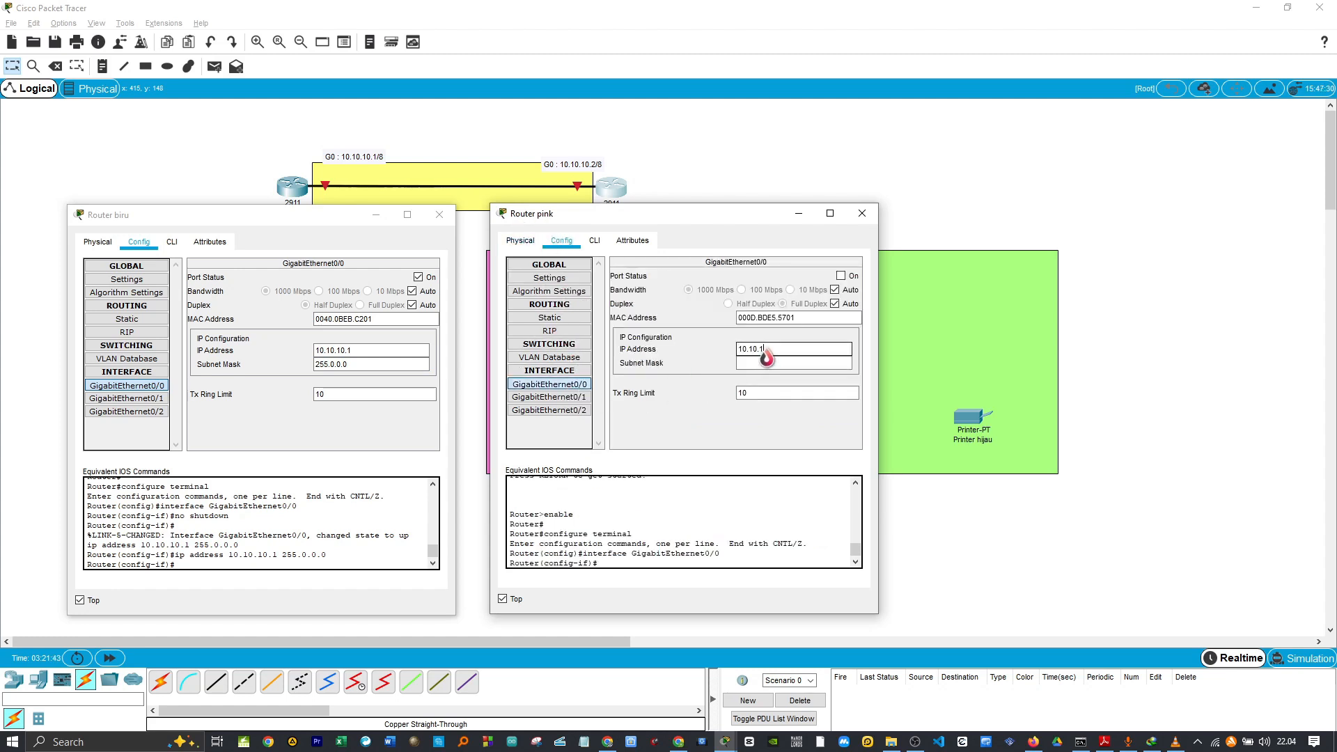
pyautogui.write('10.10.10.2')
pyautogui.click(773, 361)
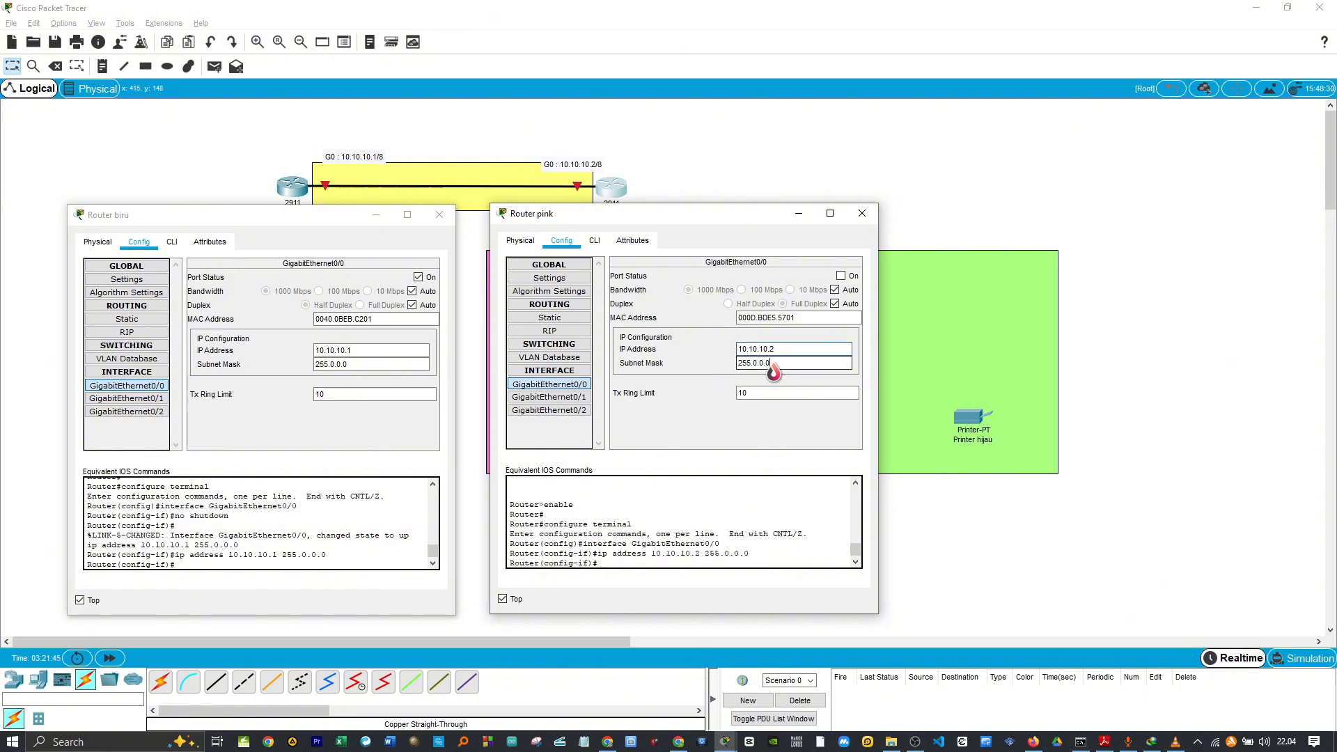
pyautogui.click(841, 276)
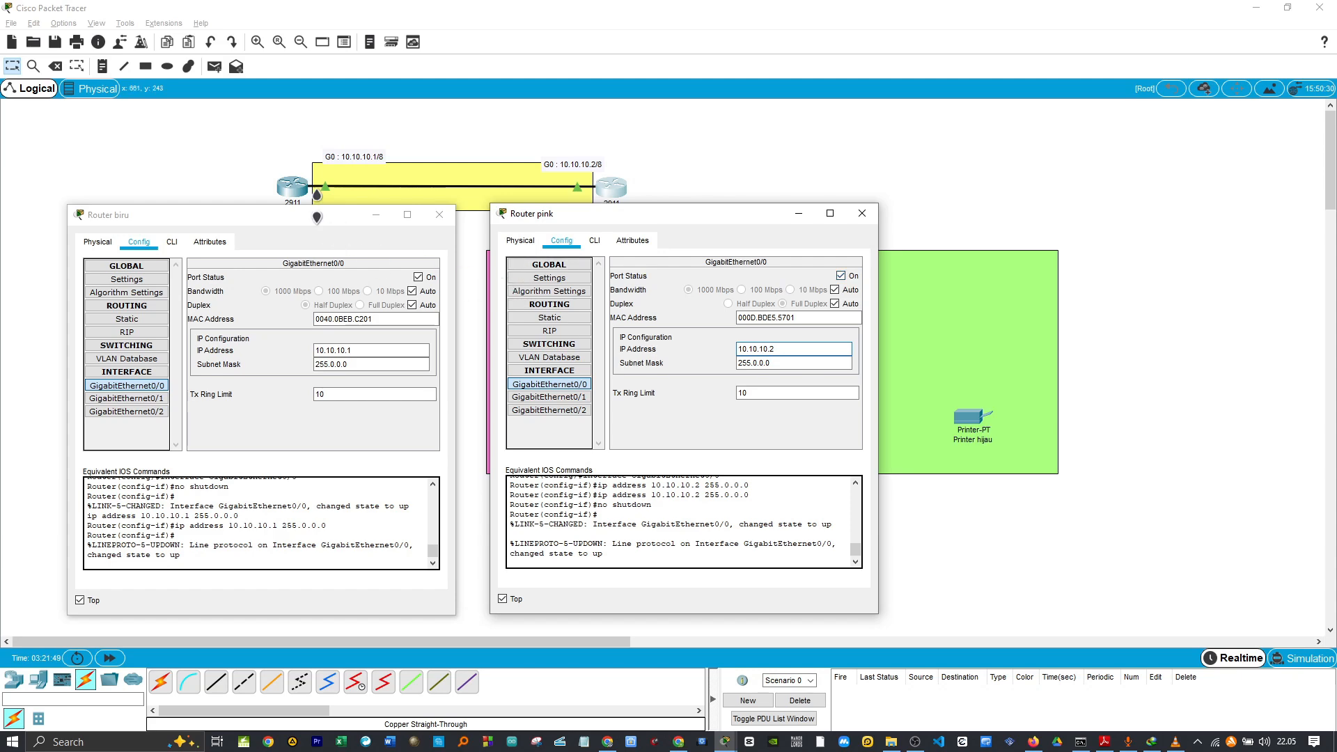
pyautogui.click(439, 215)
pyautogui.click(862, 213)
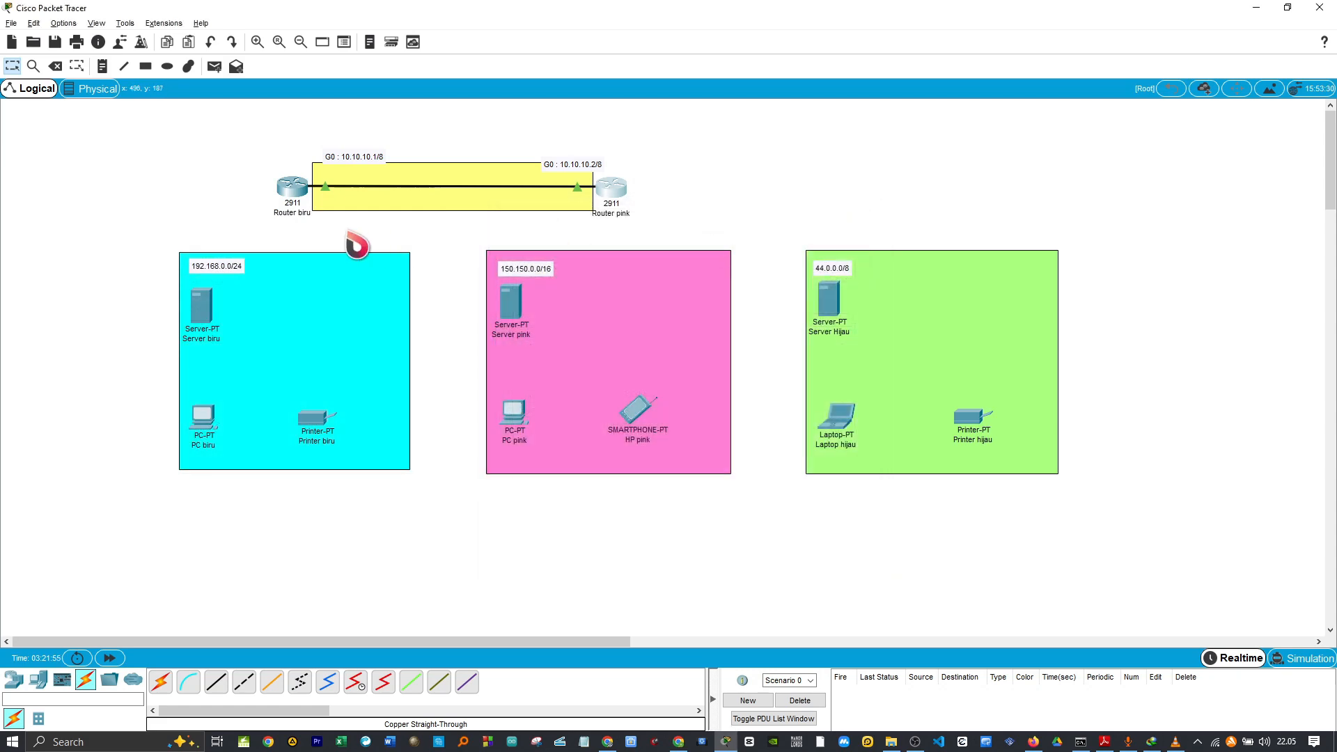
# Place one 2960 switch in the blue 192.168.0.0/24 area and one in the pink 150.150.0.0/16 area
pyautogui.click(16, 681)
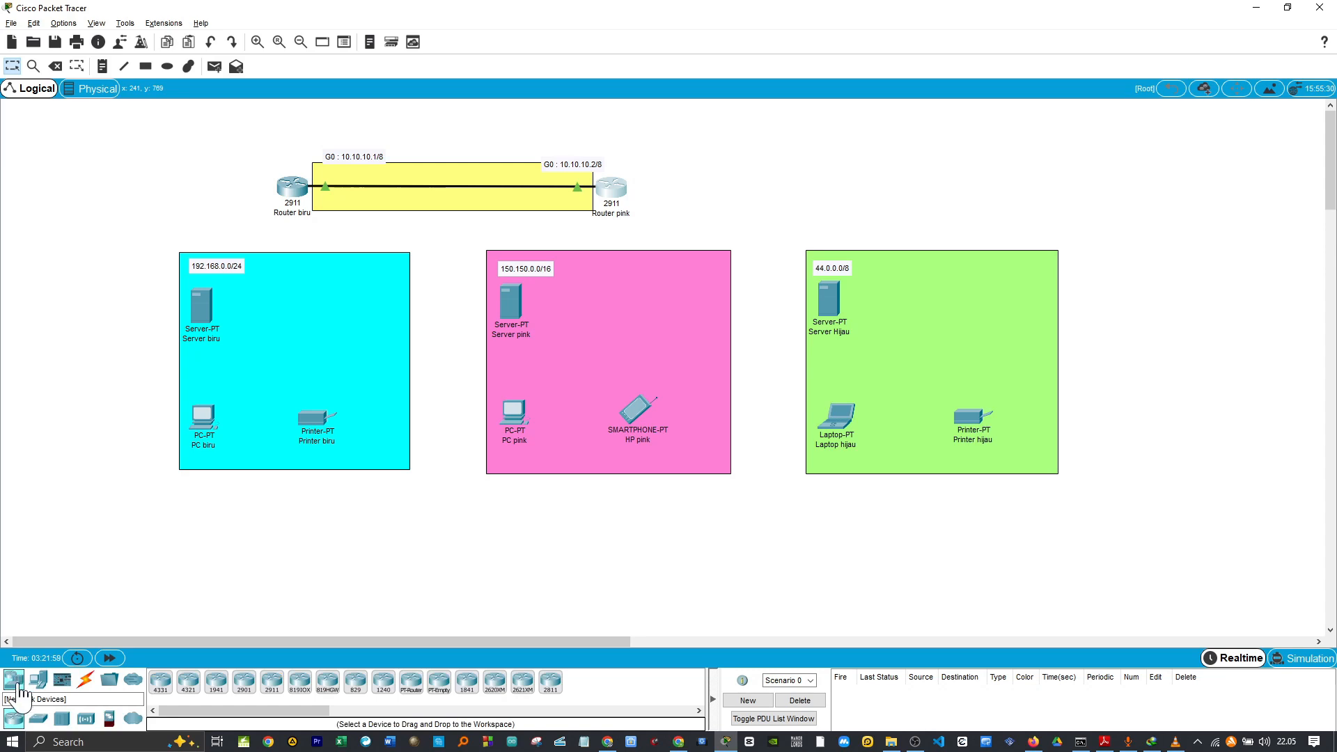
pyautogui.click(39, 718)
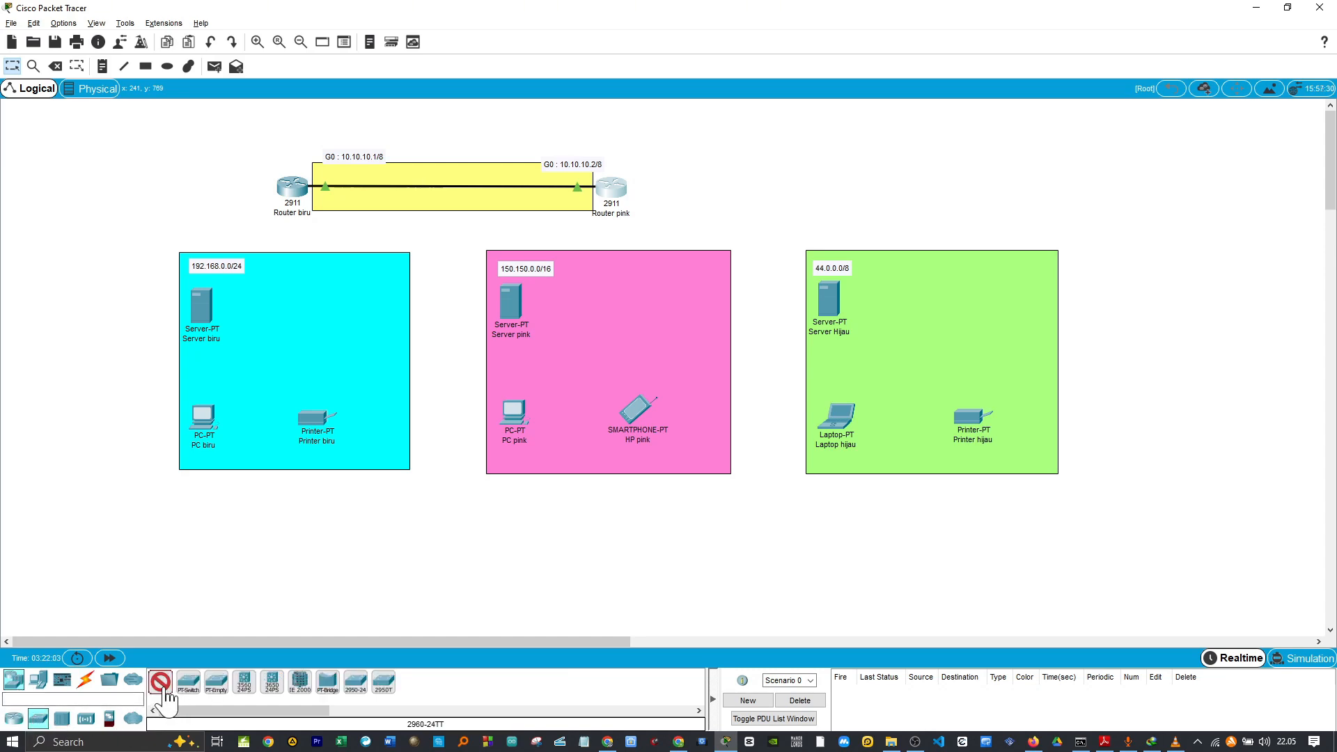
pyautogui.click(165, 689)
pyautogui.click(338, 290)
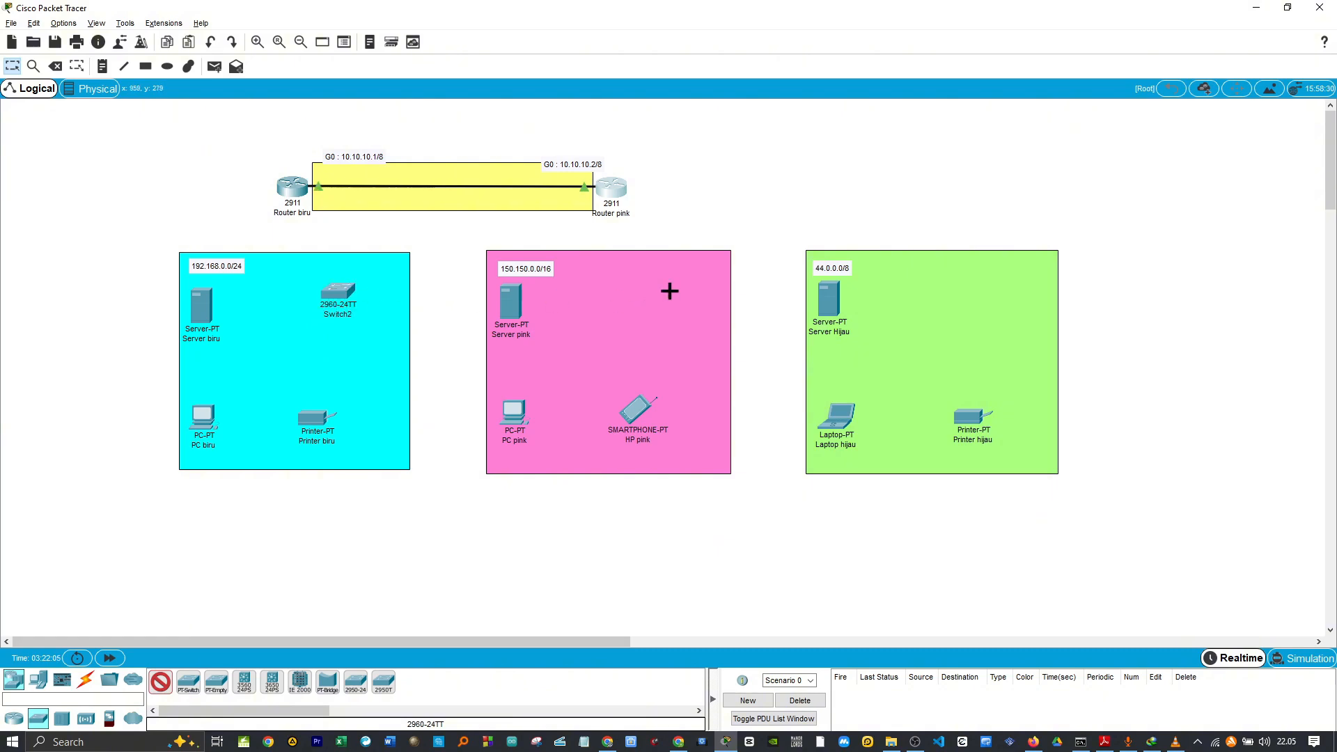
pyautogui.click(669, 291)
pyautogui.press('Escape')
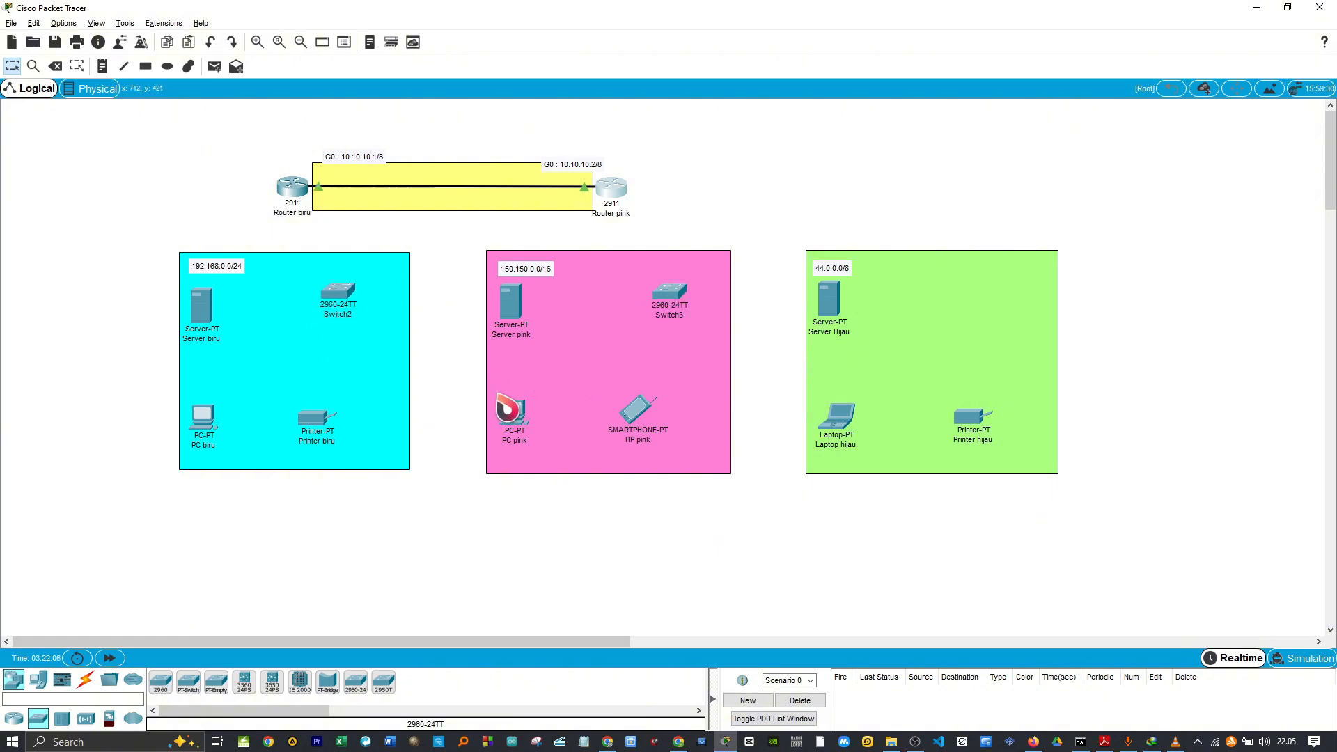
# Rename the switch in the blue area "Switch biru" and the one in the pink area "Switch pink"
pyautogui.click(347, 313)
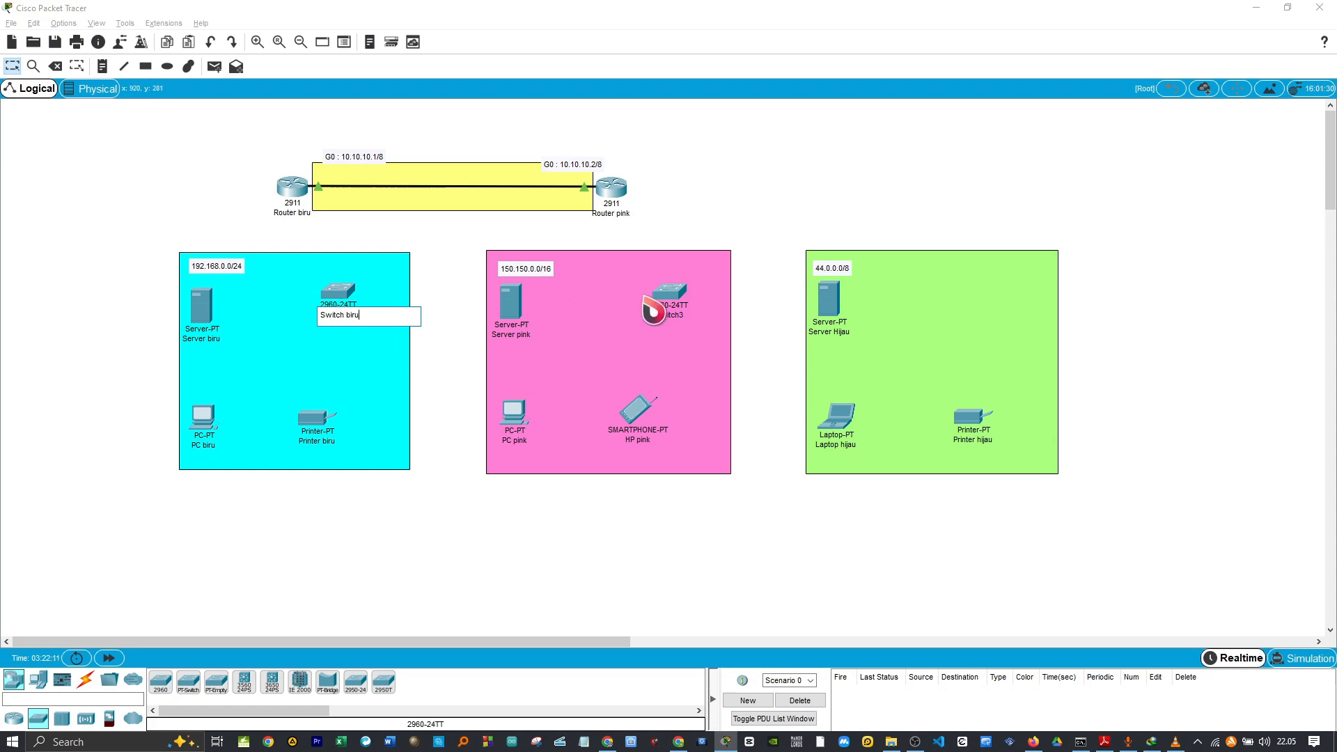
pyautogui.click(685, 316)
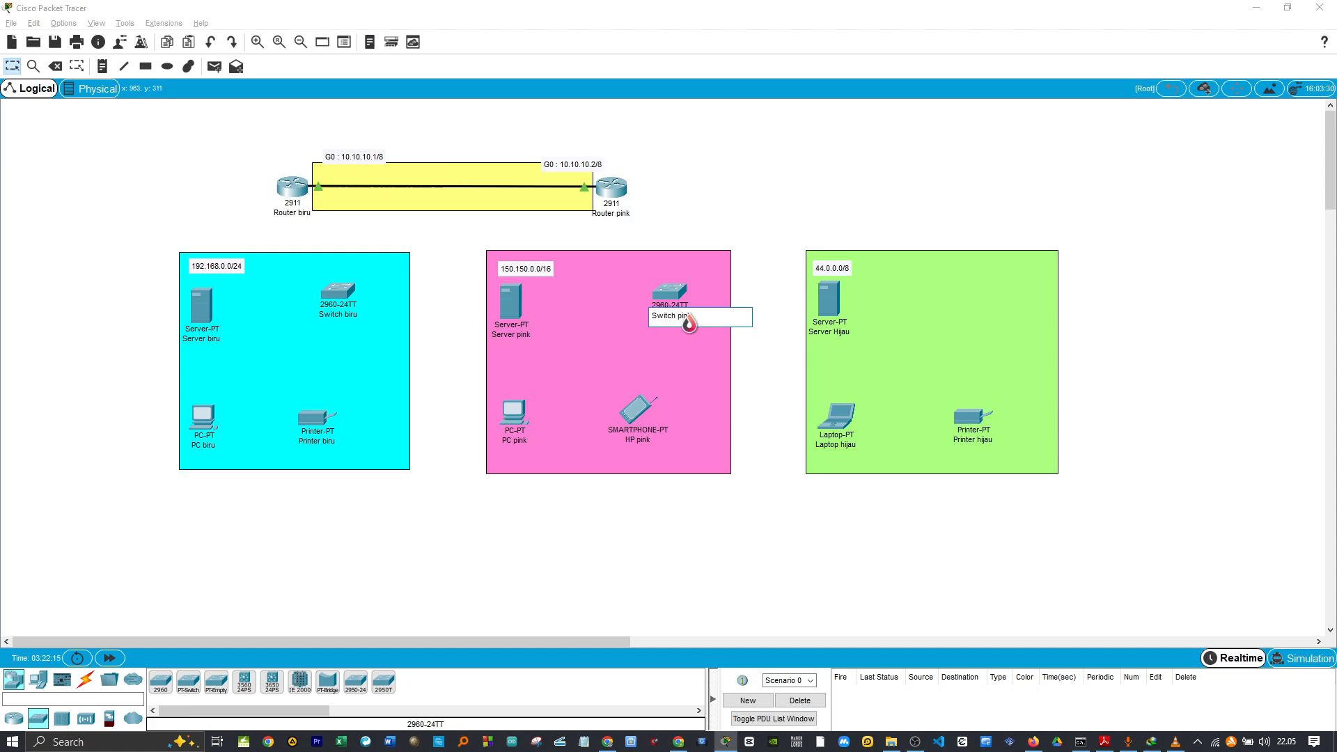
pyautogui.click(797, 189)
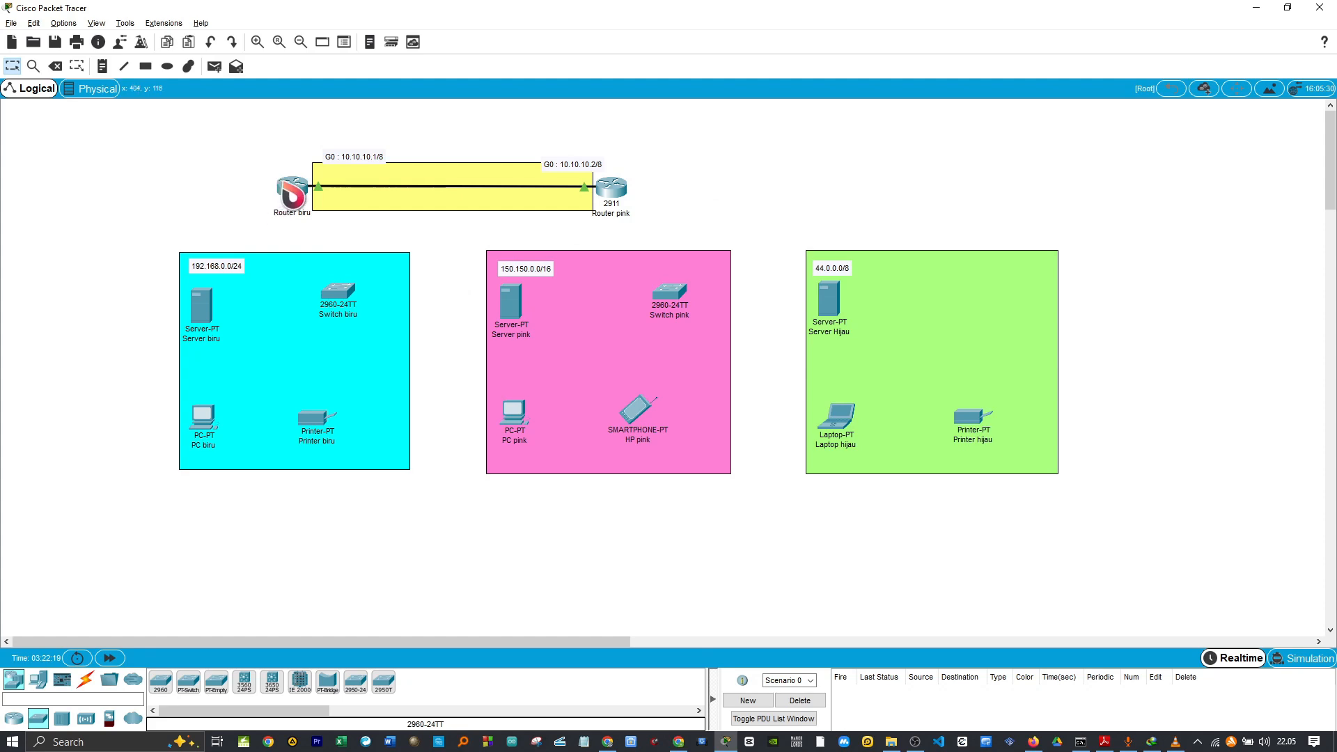
# Connect Router biru's GigabitEthernet0/1 to Switch biru's FastEthernet0/1 with a copper straight-through cable
pyautogui.click(86, 678)
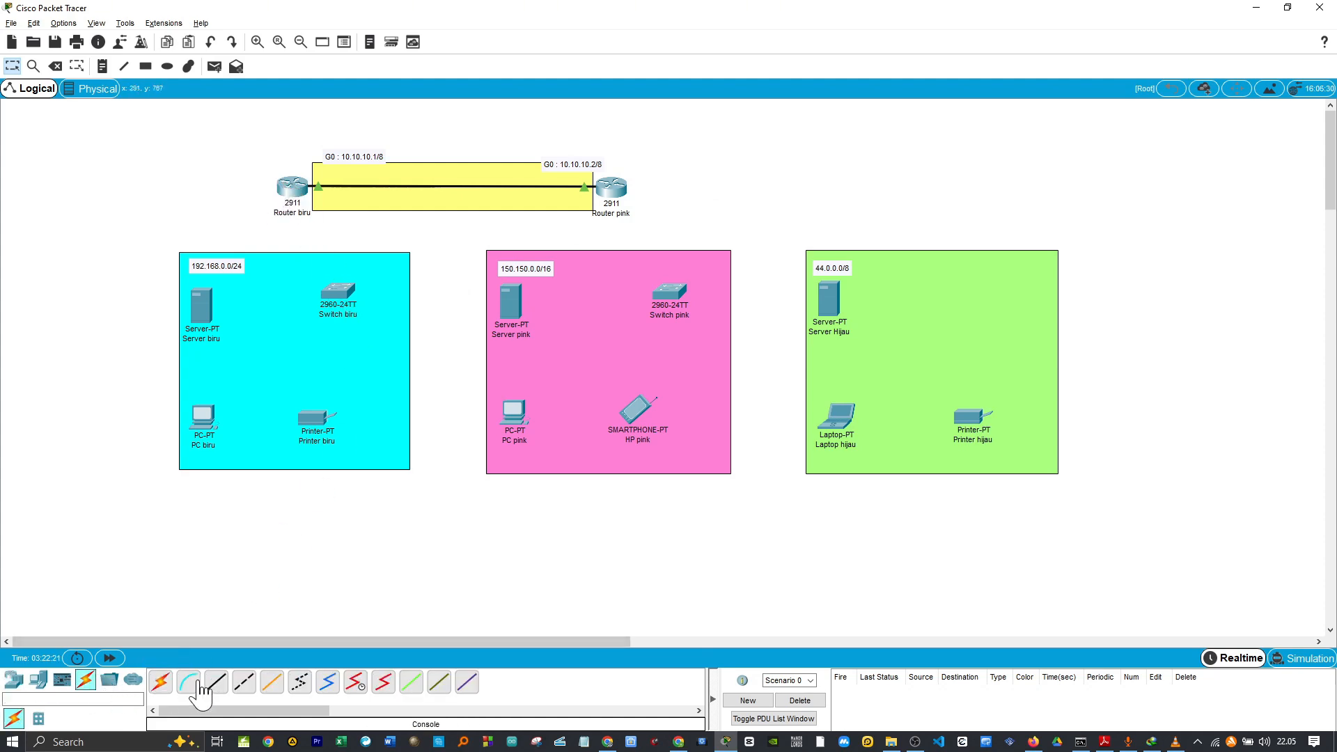
pyautogui.click(217, 682)
pyautogui.click(292, 190)
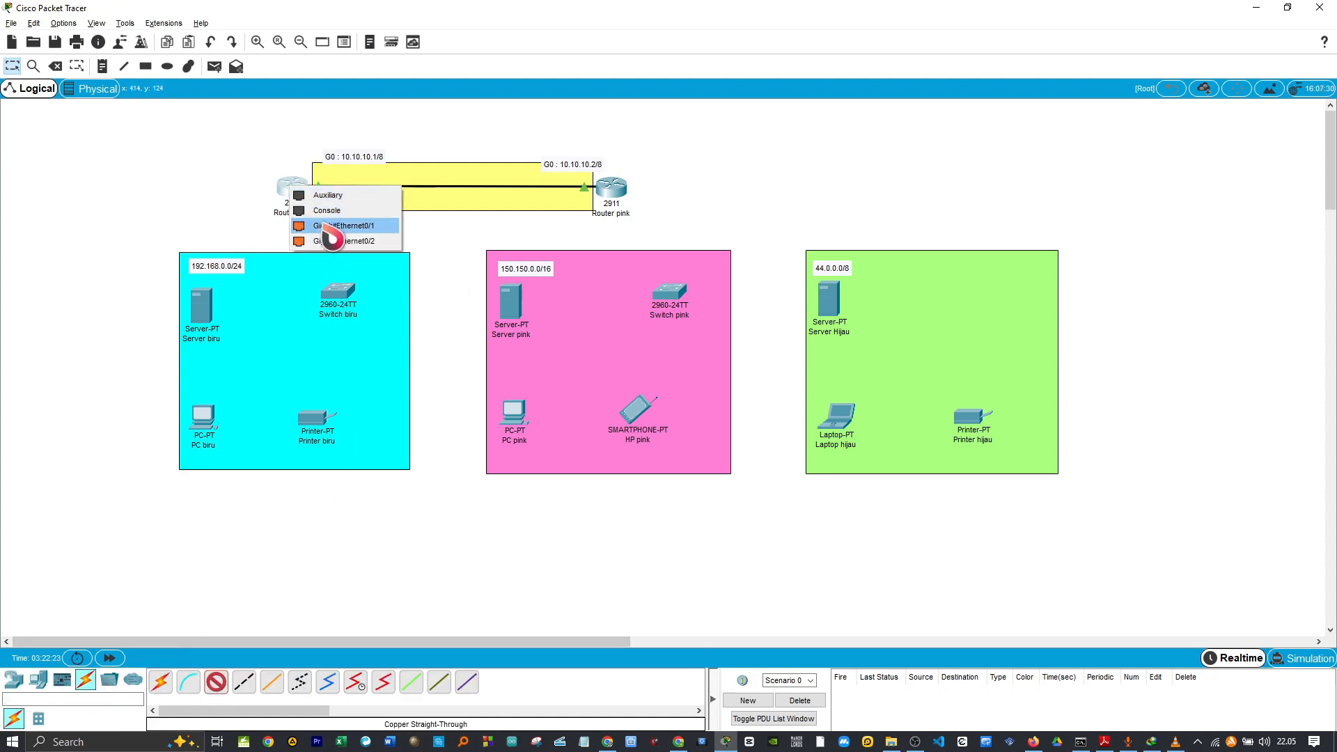
pyautogui.click(335, 237)
pyautogui.click(346, 301)
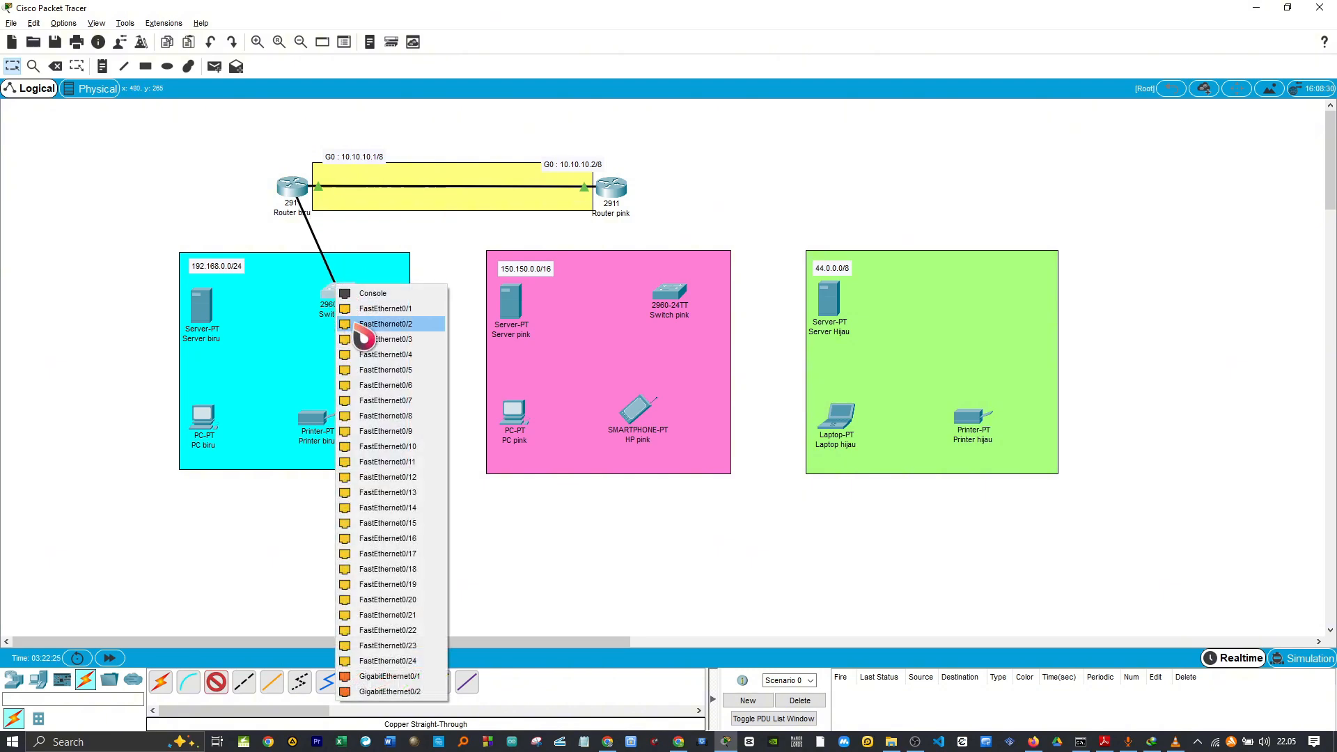
pyautogui.click(364, 326)
# Connect Router pink to Switch pink with a copper straight-through cable
pyautogui.click(219, 688)
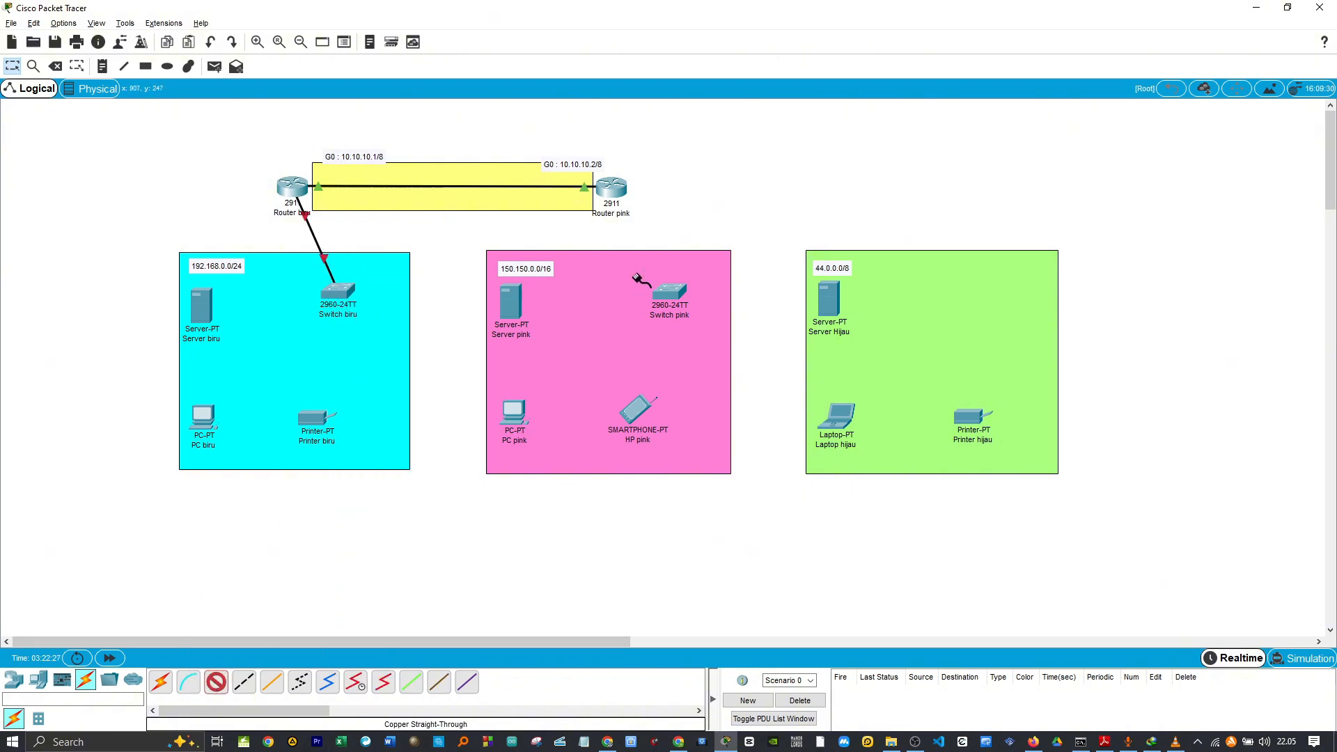
pyautogui.click(612, 191)
pyautogui.click(661, 248)
pyautogui.click(670, 295)
pyautogui.click(697, 315)
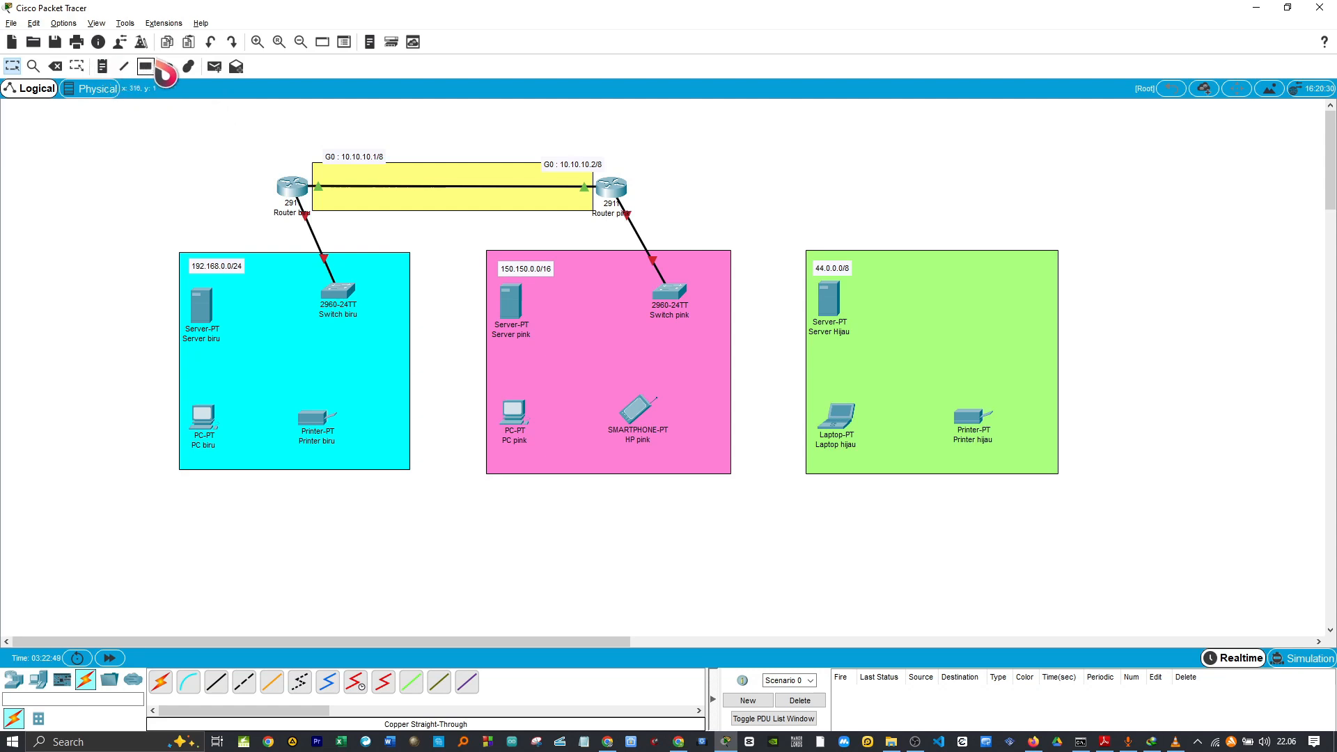
# Add a note reading "gateway biru" at the upper edge of the blue area
pyautogui.click(102, 68)
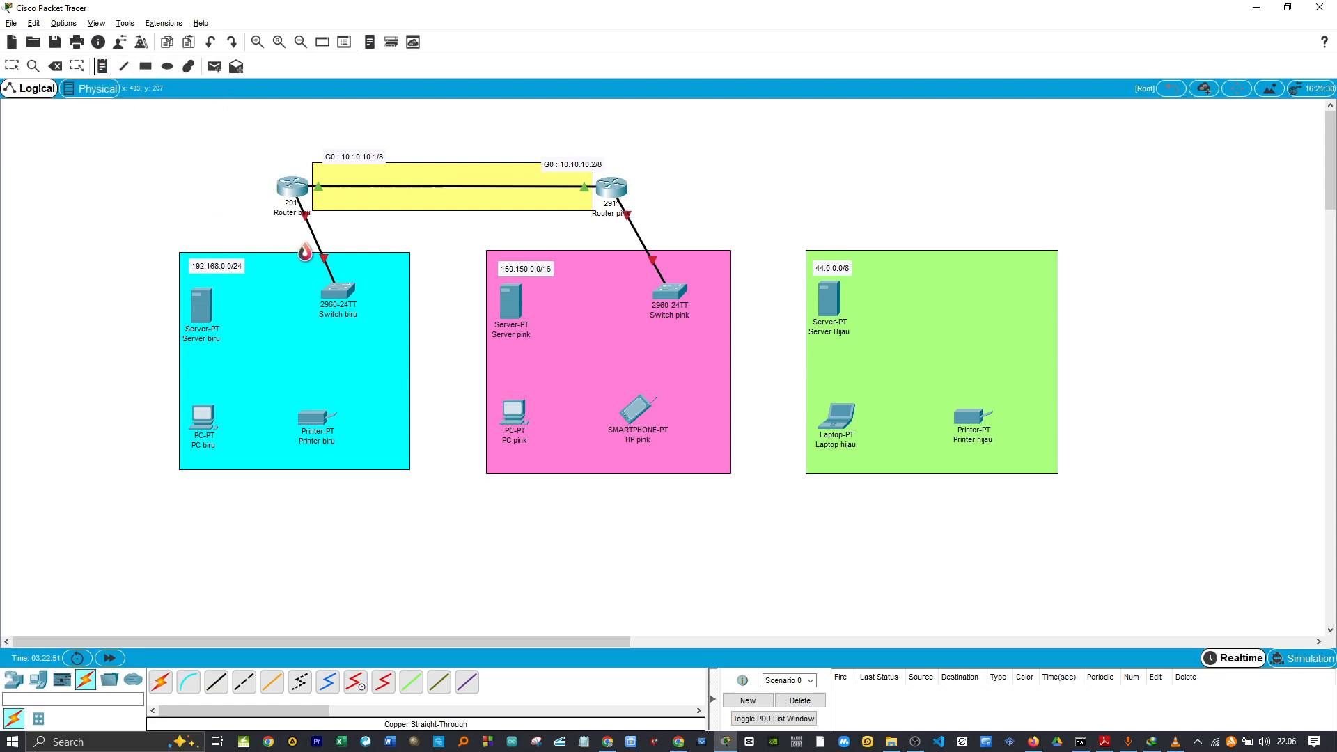
pyautogui.click(180, 236)
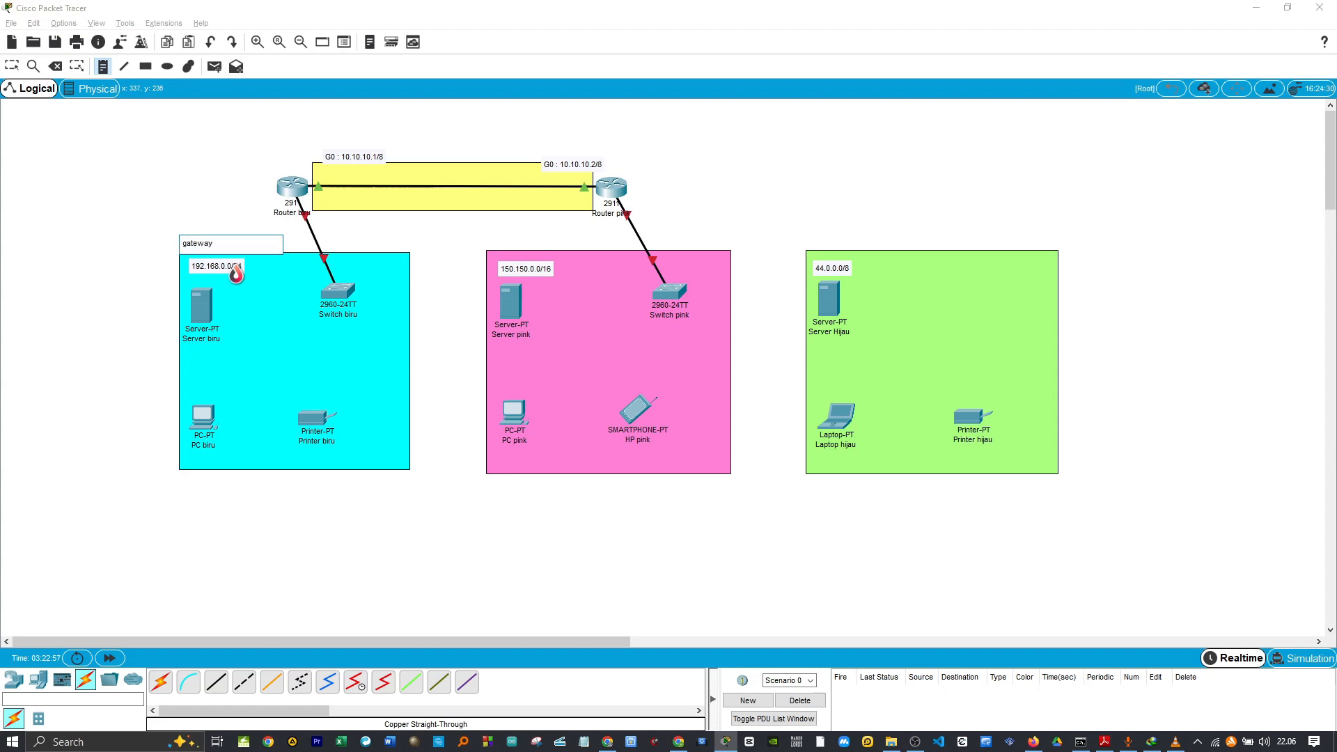
pyautogui.write('gateway biru')
pyautogui.press('Return')
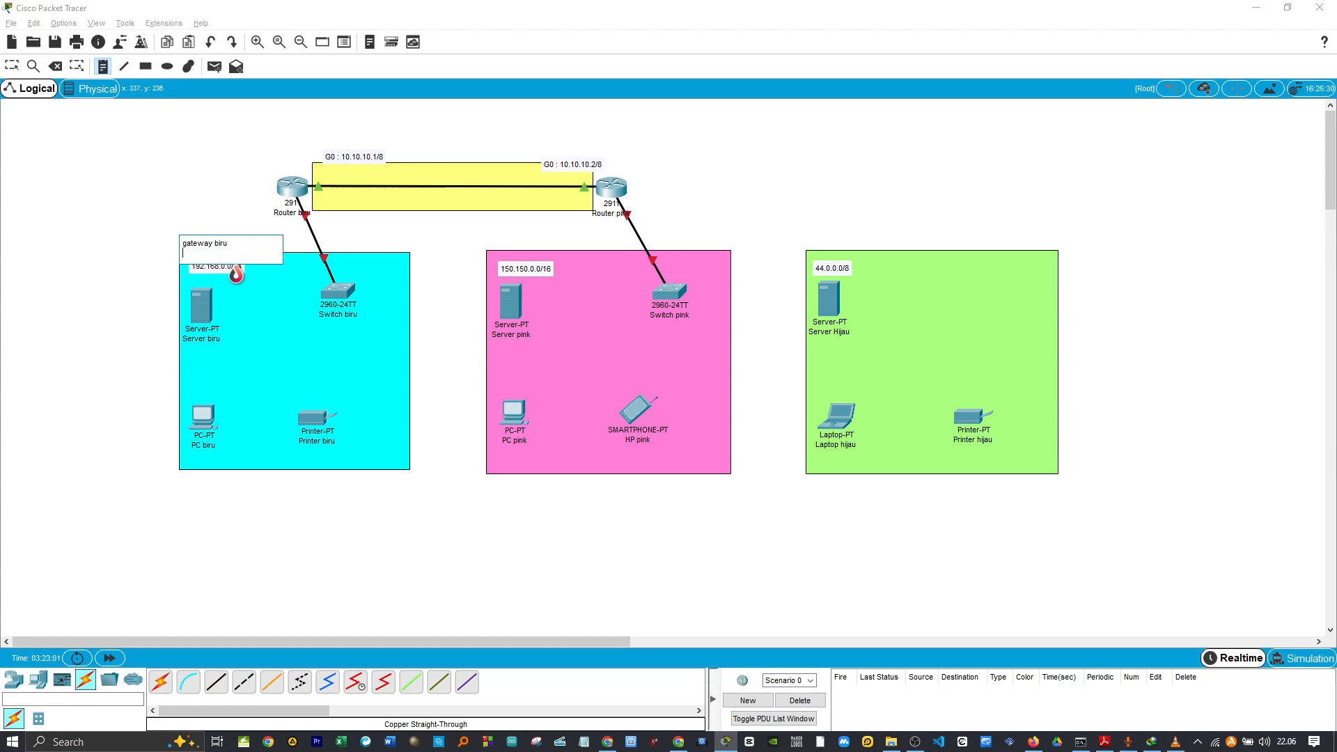
pyautogui.click(218, 207)
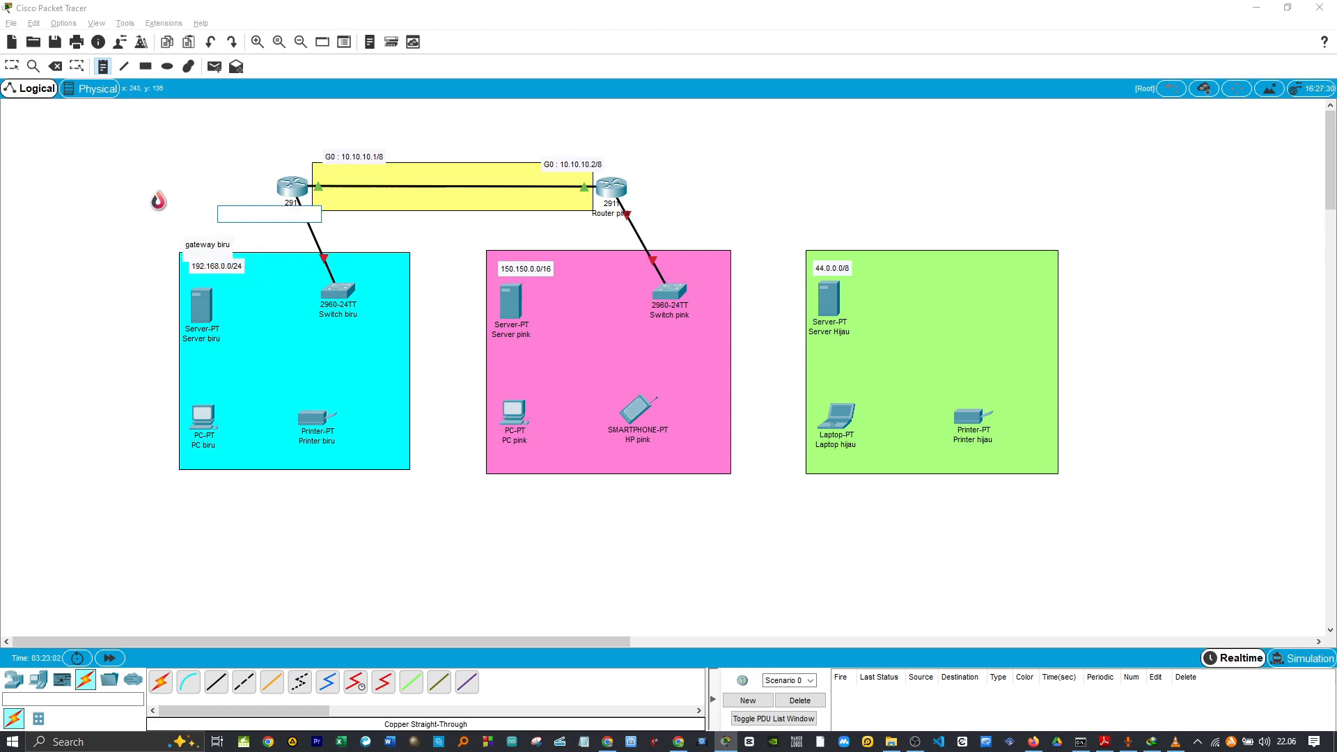
pyautogui.click(13, 68)
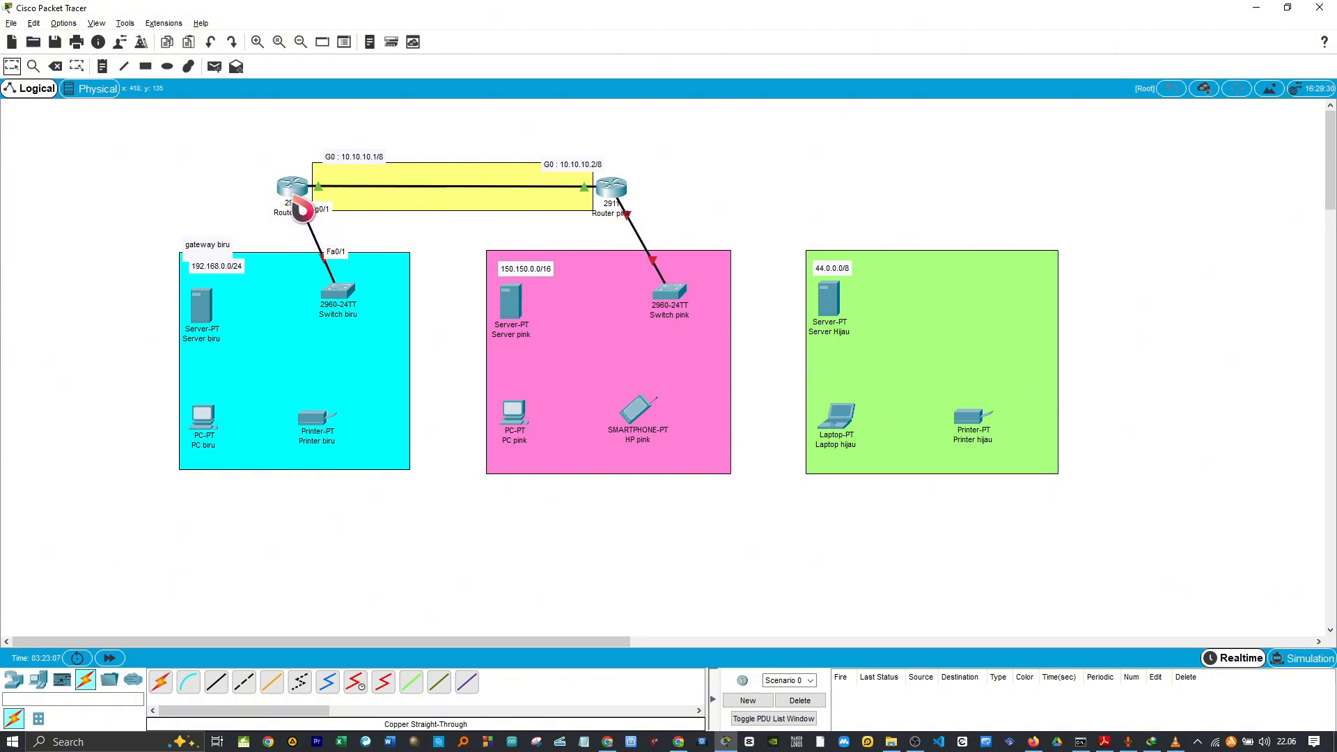
# Add the line "G1 : 192.168.0.1/24" to the gateway biru note and move the note just above the blue area
pyautogui.doubleClick(218, 258)
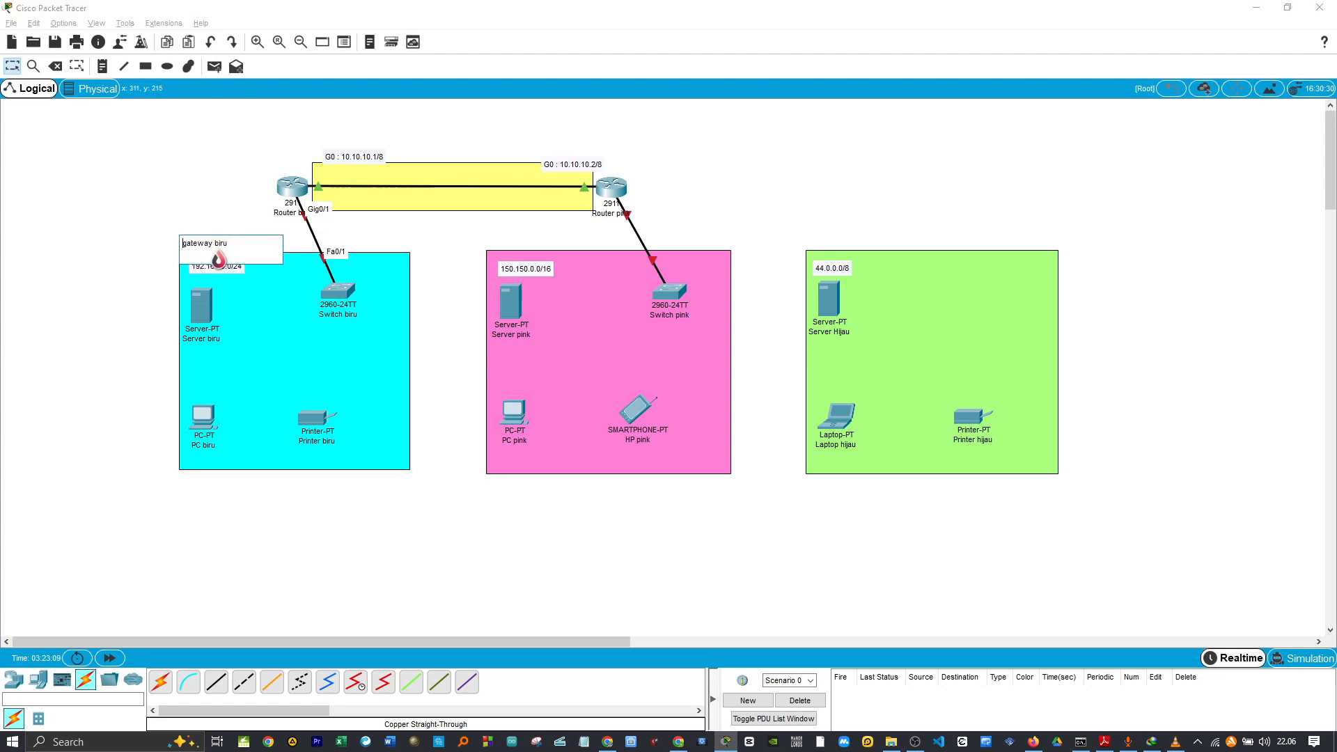
pyautogui.press('Return')
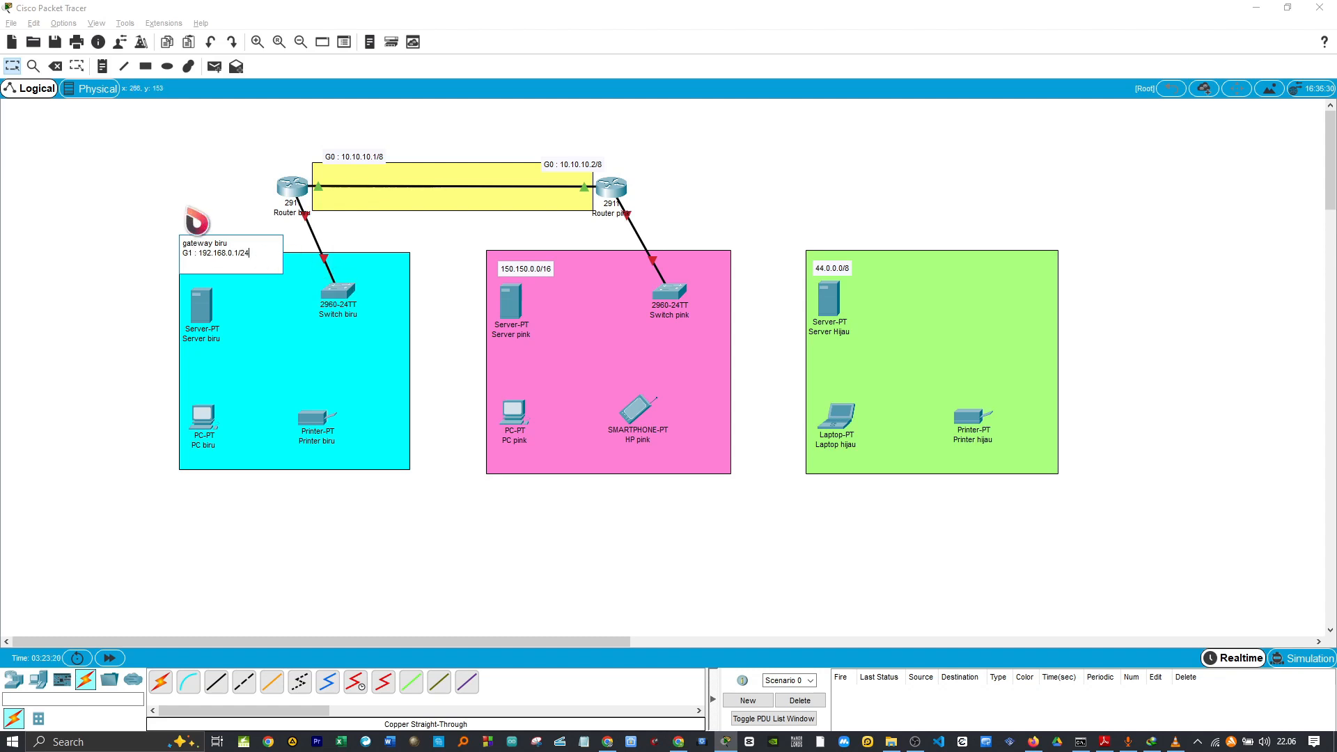
pyautogui.click(149, 246)
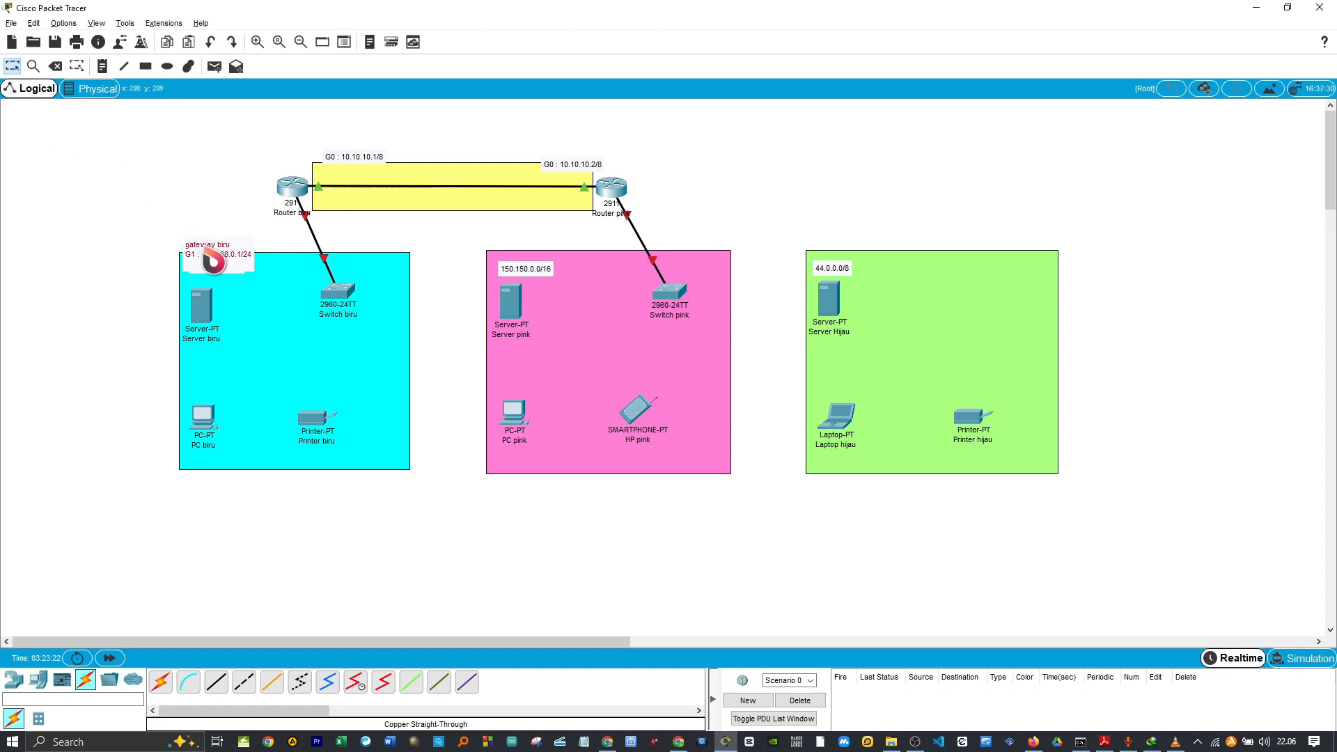
pyautogui.moveTo(208, 259); pyautogui.dragTo(217, 239)
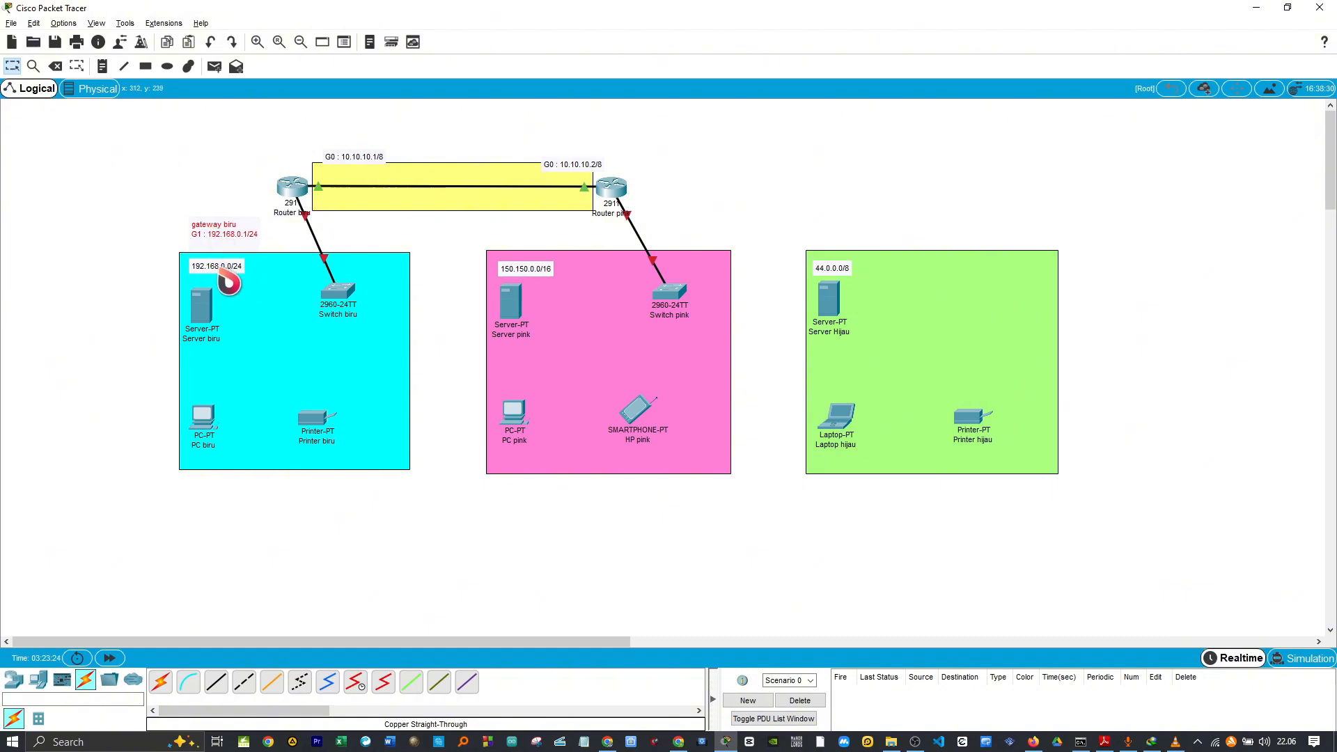
# Set Router biru's GigabitEthernet0/1 to IP address 192.168.0.1 with subnet mask 255.255.255.0 and turn the port on
pyautogui.click(305, 205)
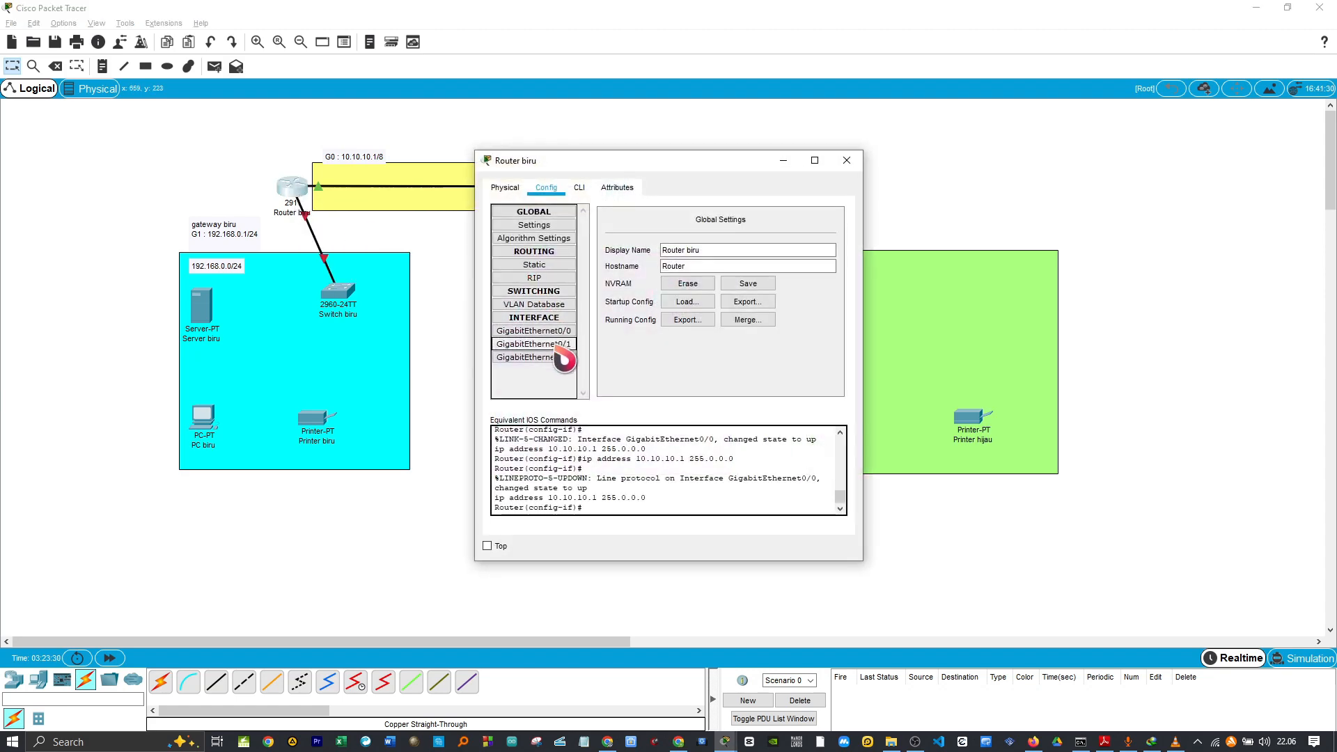
pyautogui.click(534, 344)
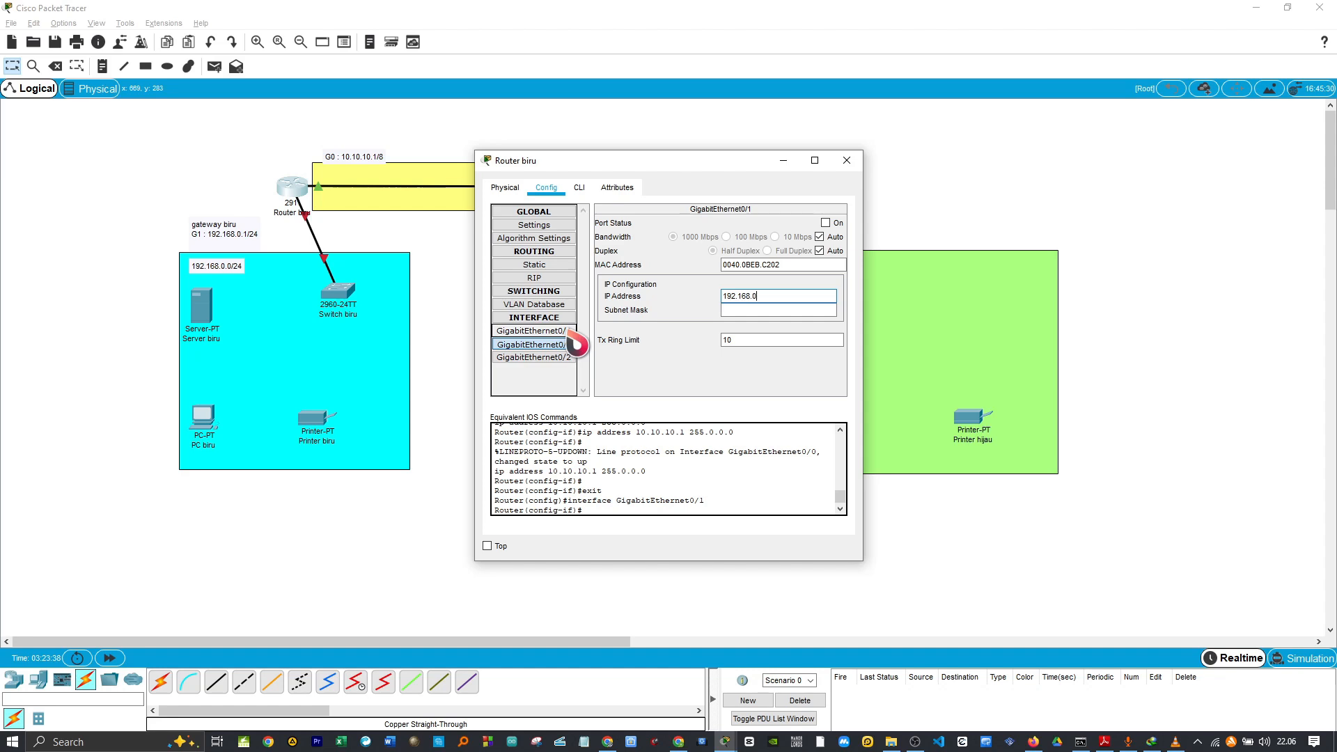
pyautogui.click(743, 311)
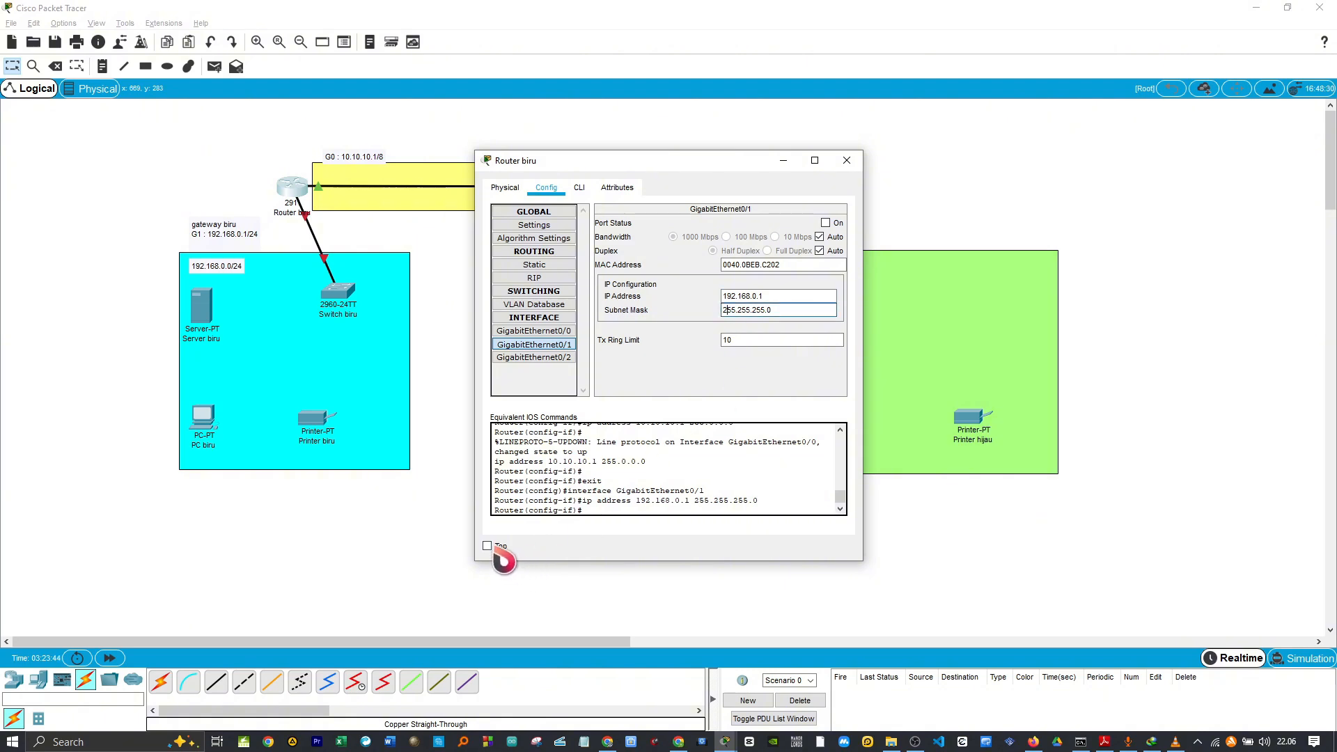
pyautogui.click(826, 224)
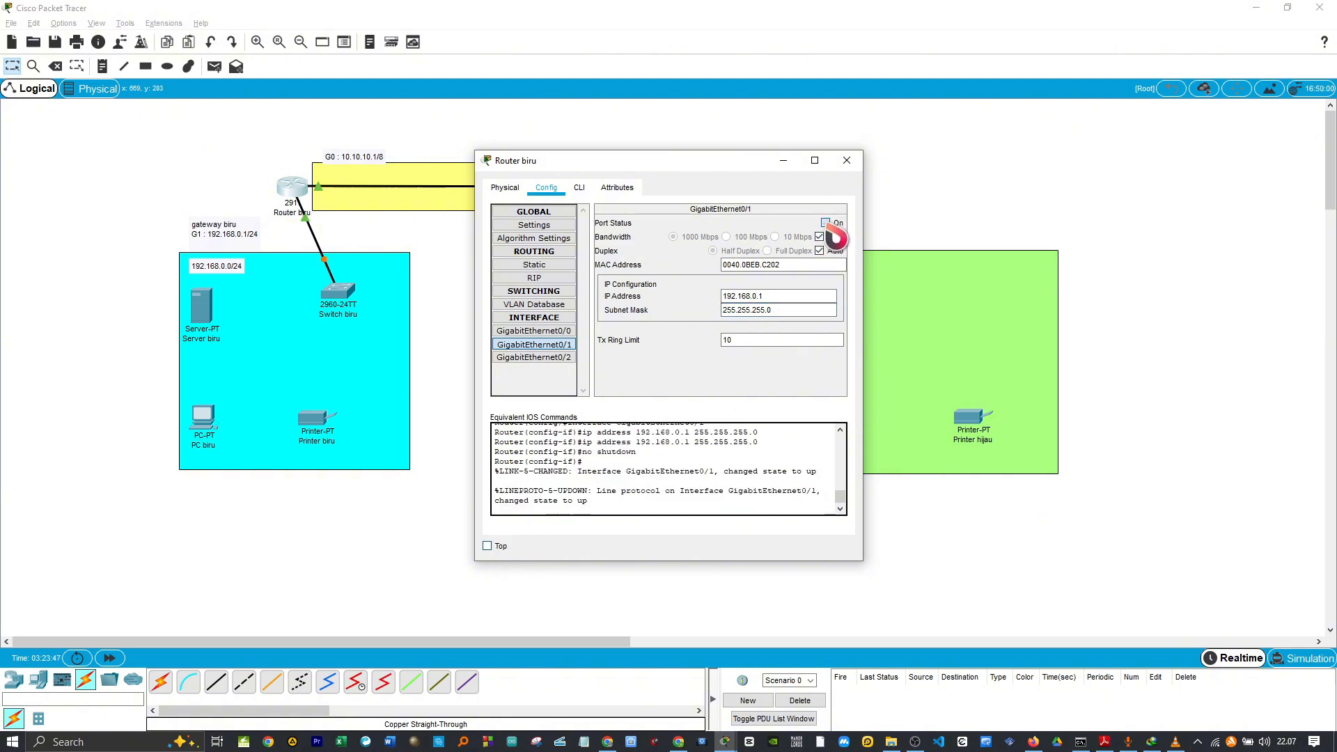
# Connect Switch biru to Server biru with a copper straight-through cable
pyautogui.click(858, 165)
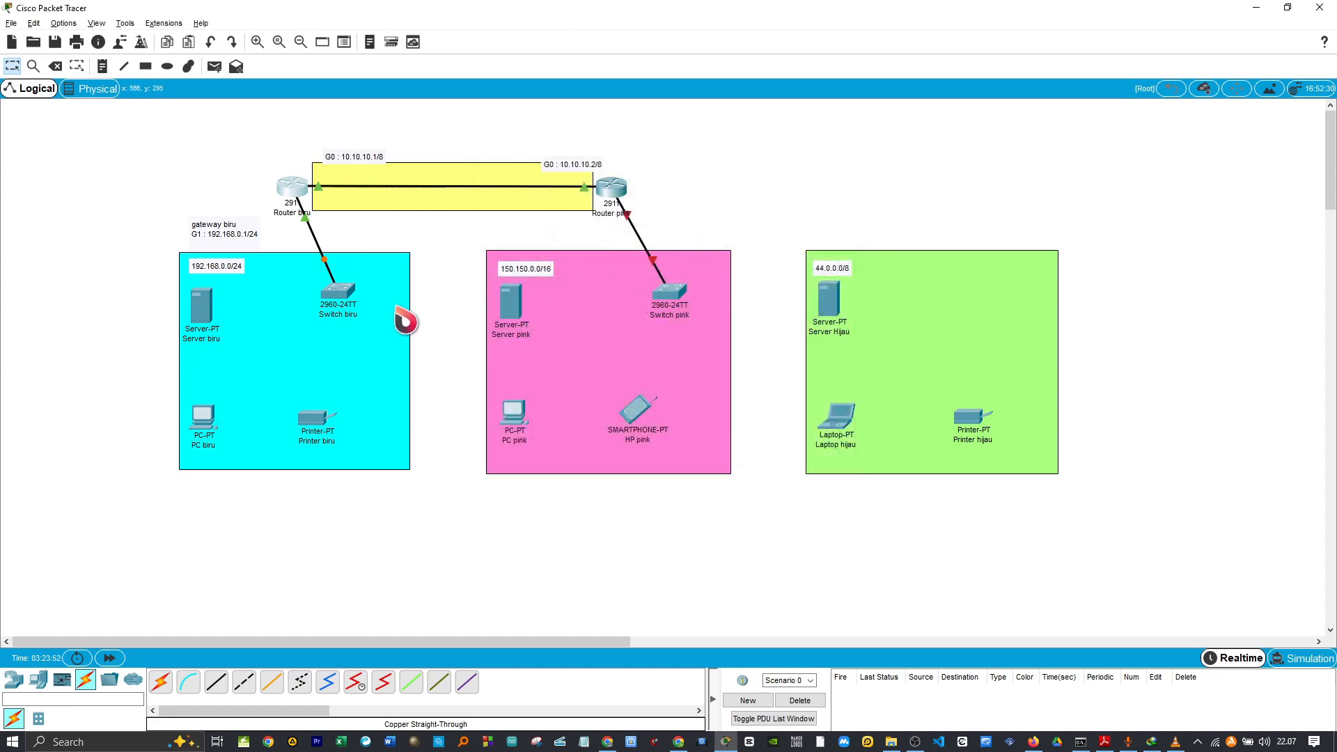
pyautogui.click(213, 681)
pyautogui.click(333, 294)
pyautogui.click(345, 313)
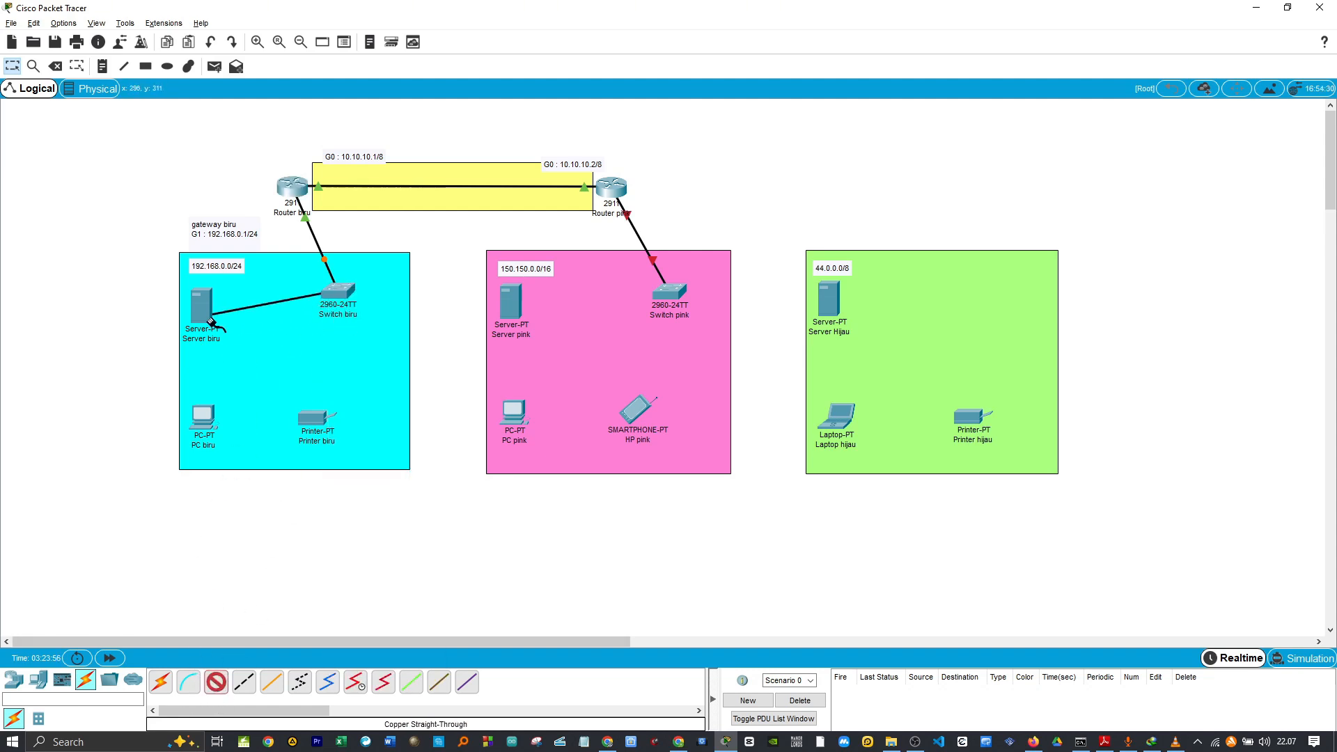
pyautogui.click(208, 318)
pyautogui.click(236, 321)
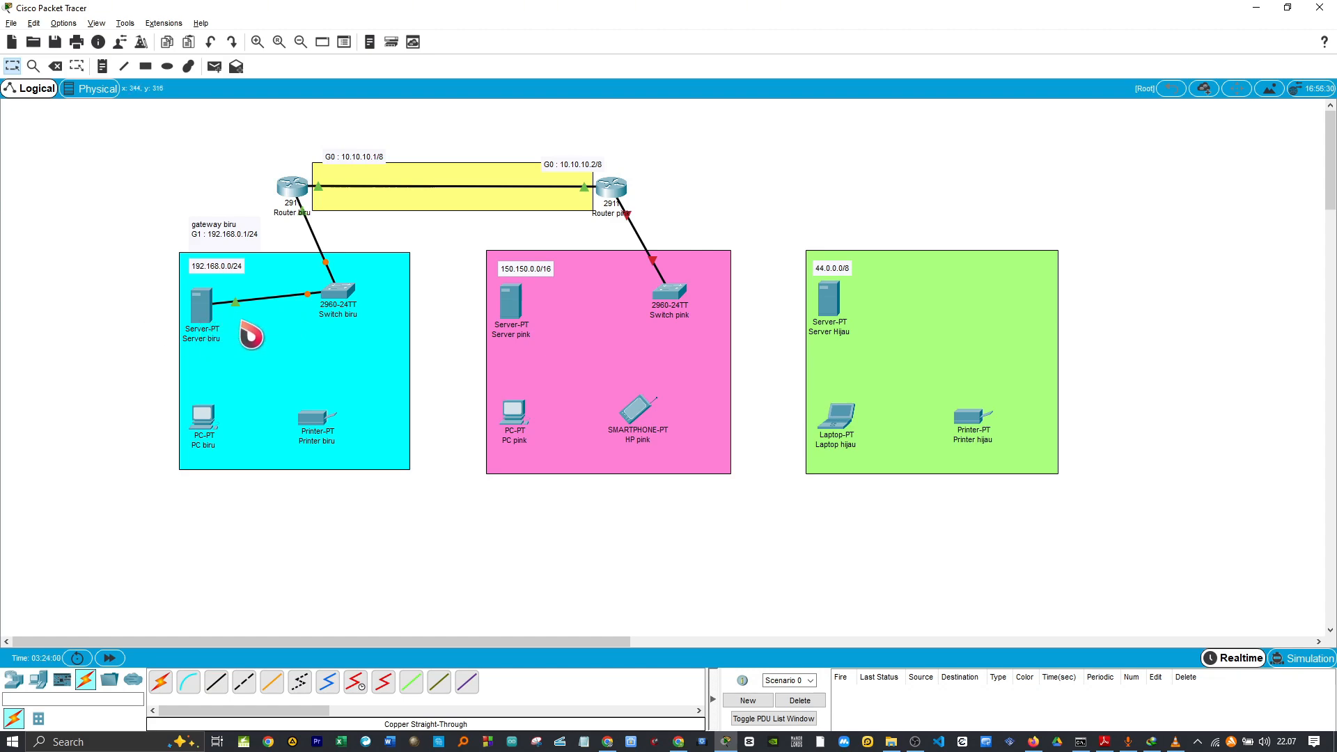
# Give Server biru the static IP address 192.168.0.2, subnet mask 255.255.255.0 and default gateway 192.168.0.1
pyautogui.click(209, 326)
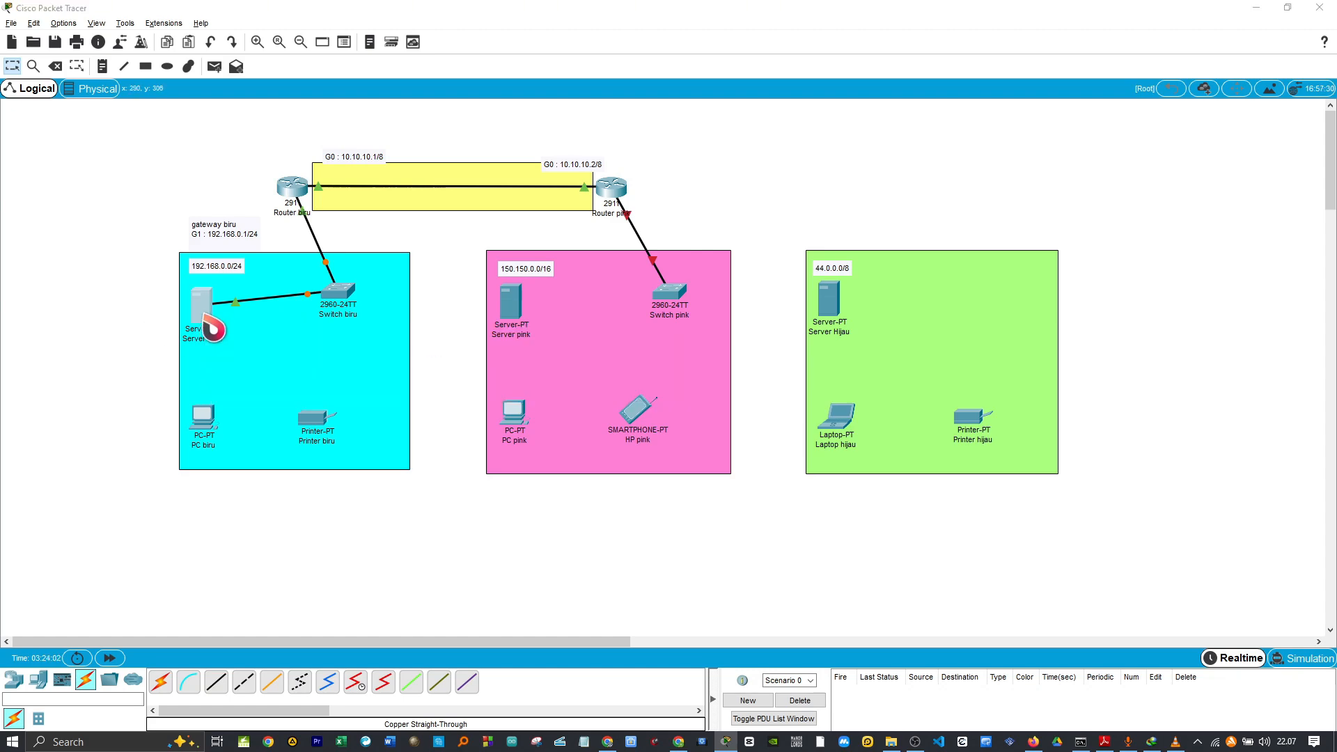
pyautogui.click(555, 195)
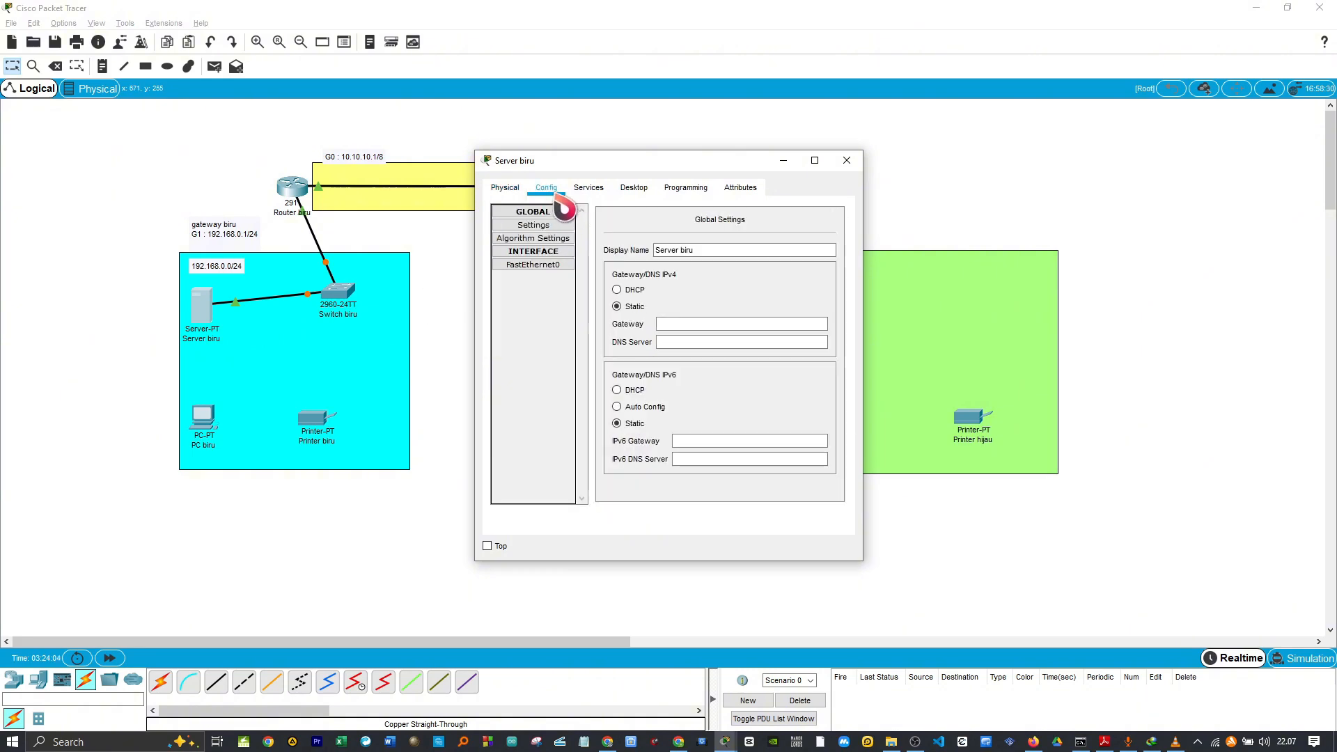
pyautogui.click(634, 188)
pyautogui.click(557, 247)
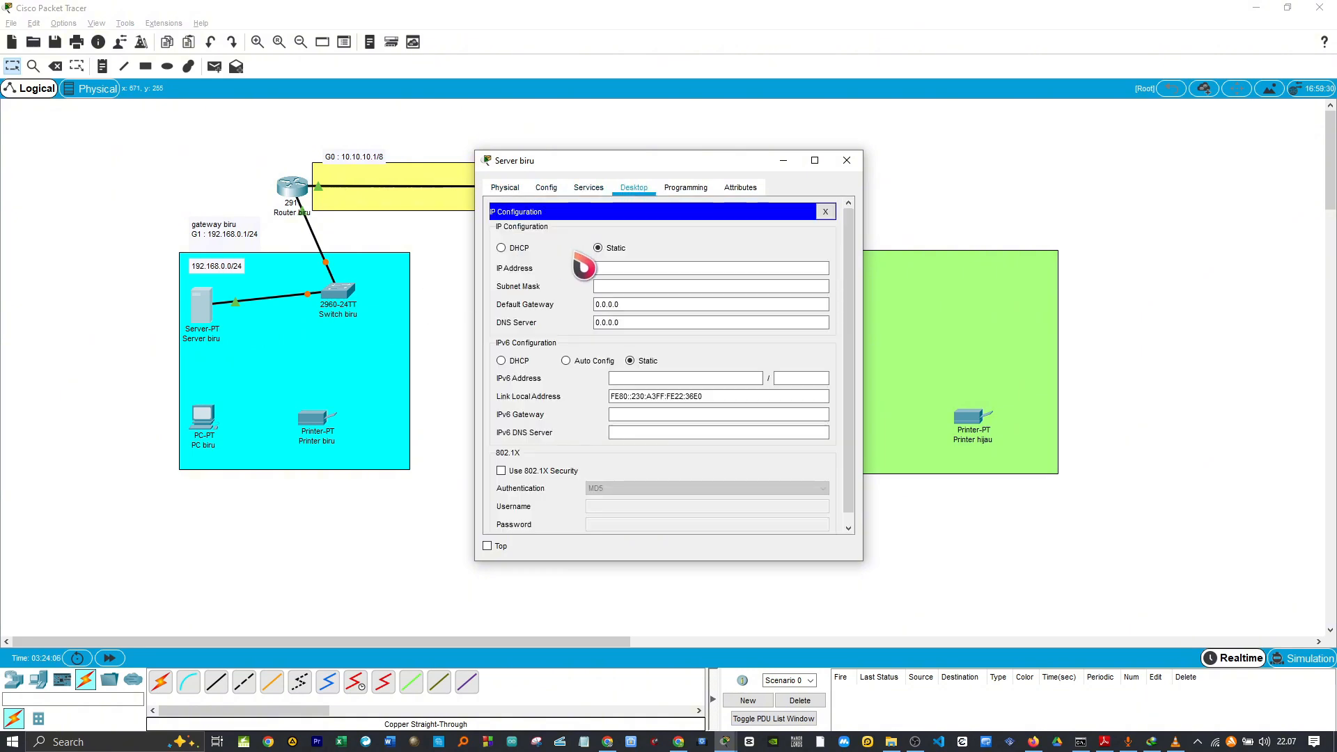
pyautogui.moveTo(625, 162); pyautogui.dragTo(585, 253)
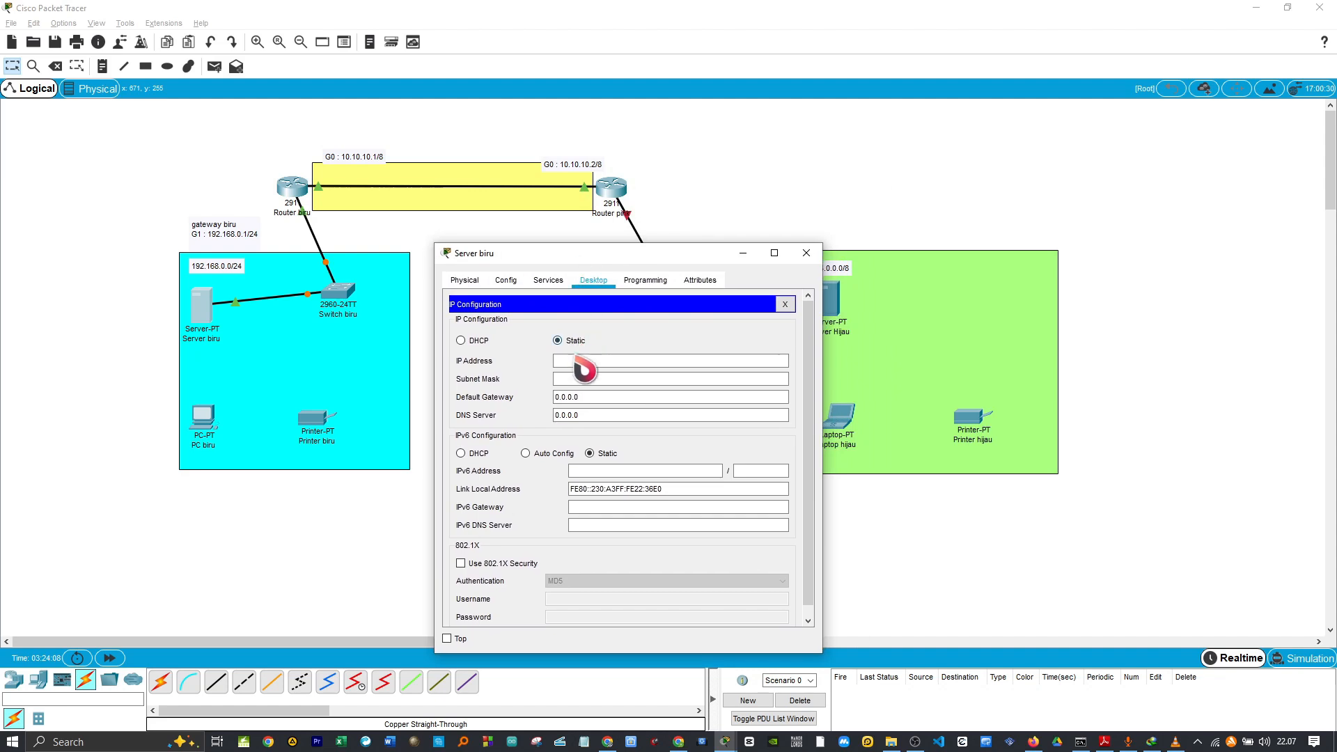
pyautogui.click(571, 367)
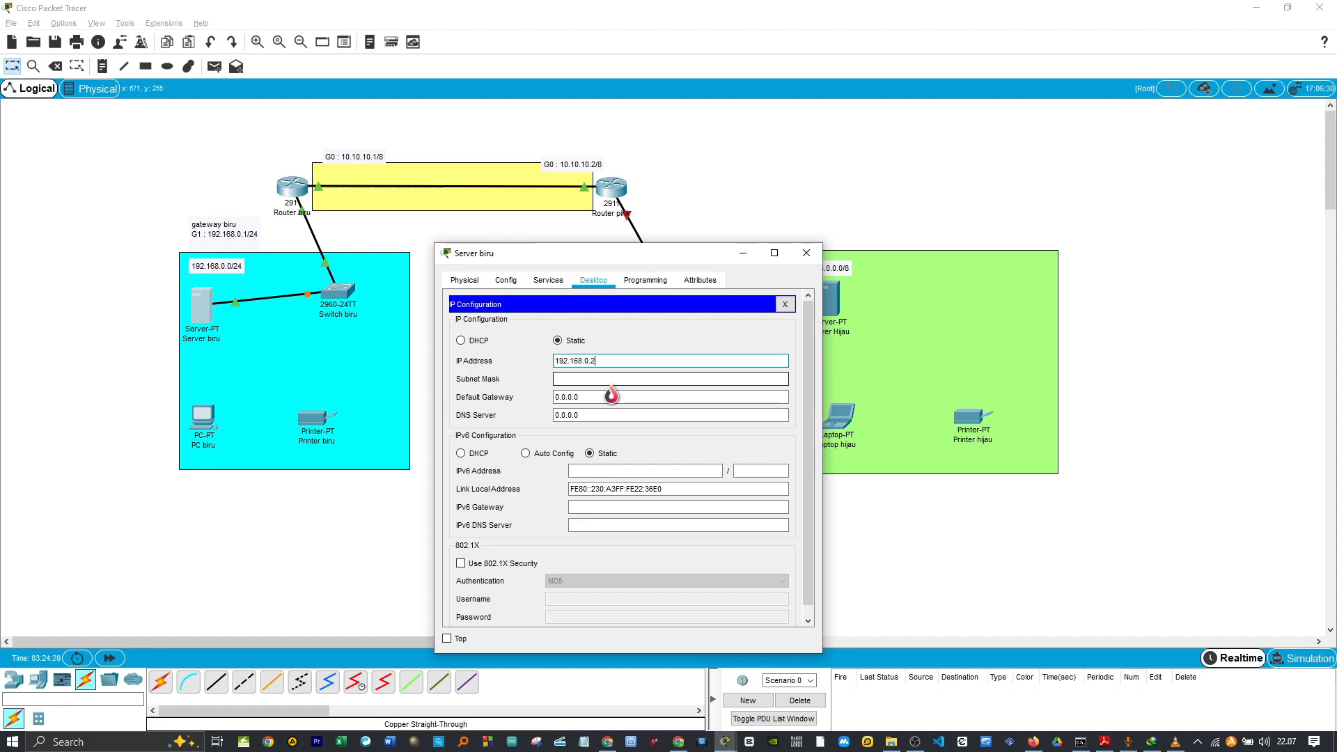
pyautogui.press('Tab')
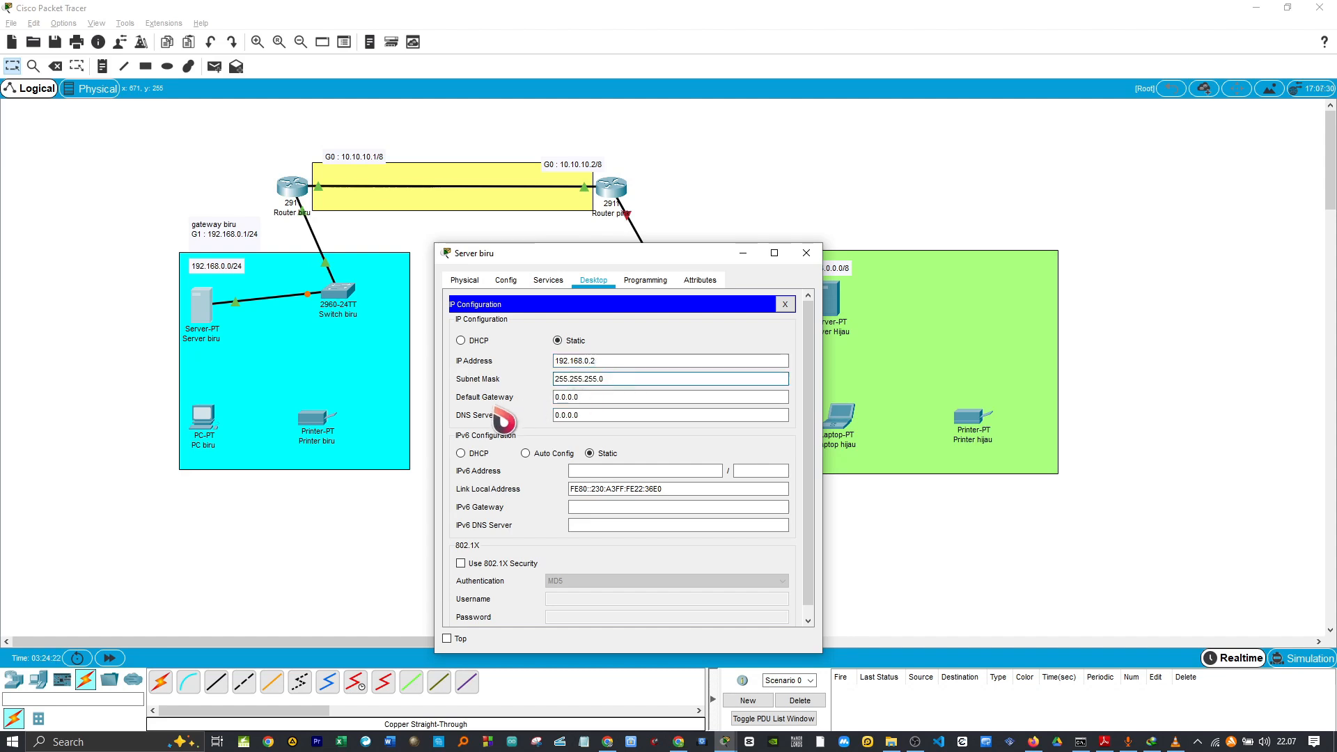
pyautogui.hotkey('shift', 'Tab')
pyautogui.hotkey('ctrl', 'c')
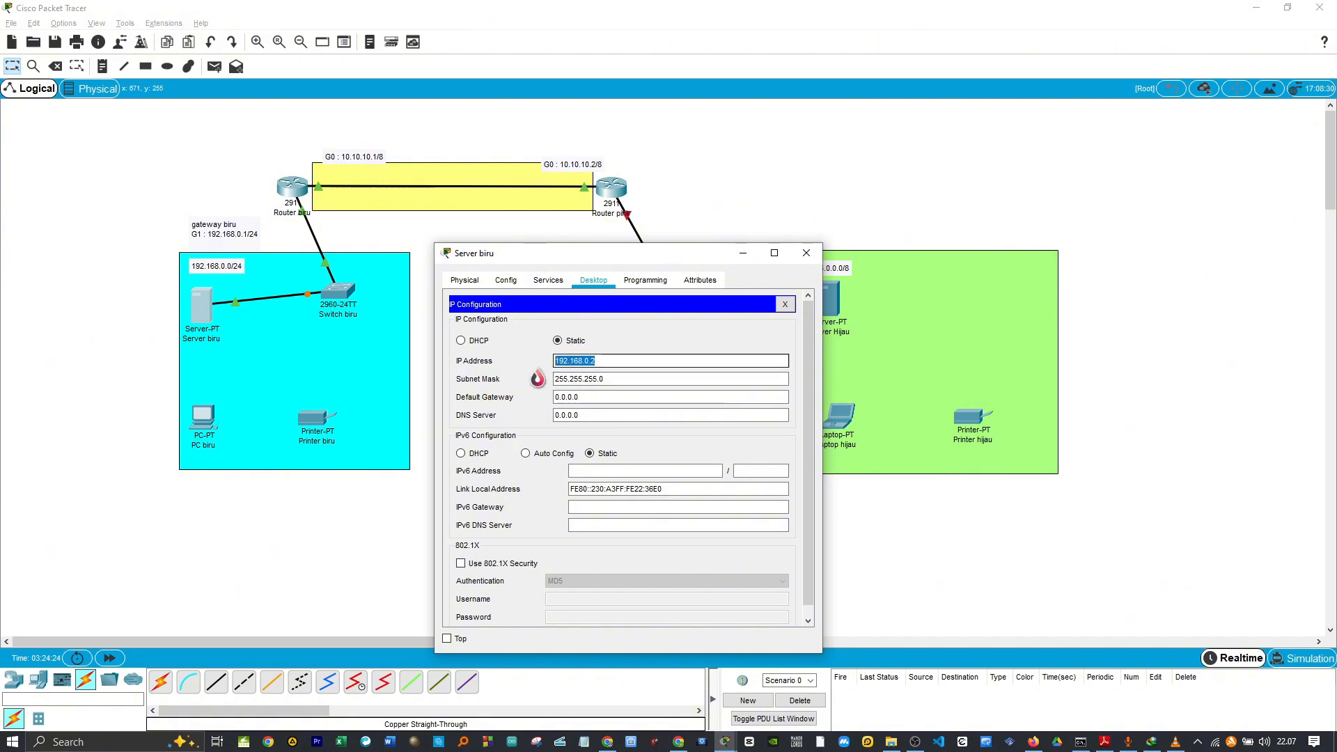
pyautogui.moveTo(582, 398); pyautogui.dragTo(522, 401)
pyautogui.hotkey('ctrl', 'v')
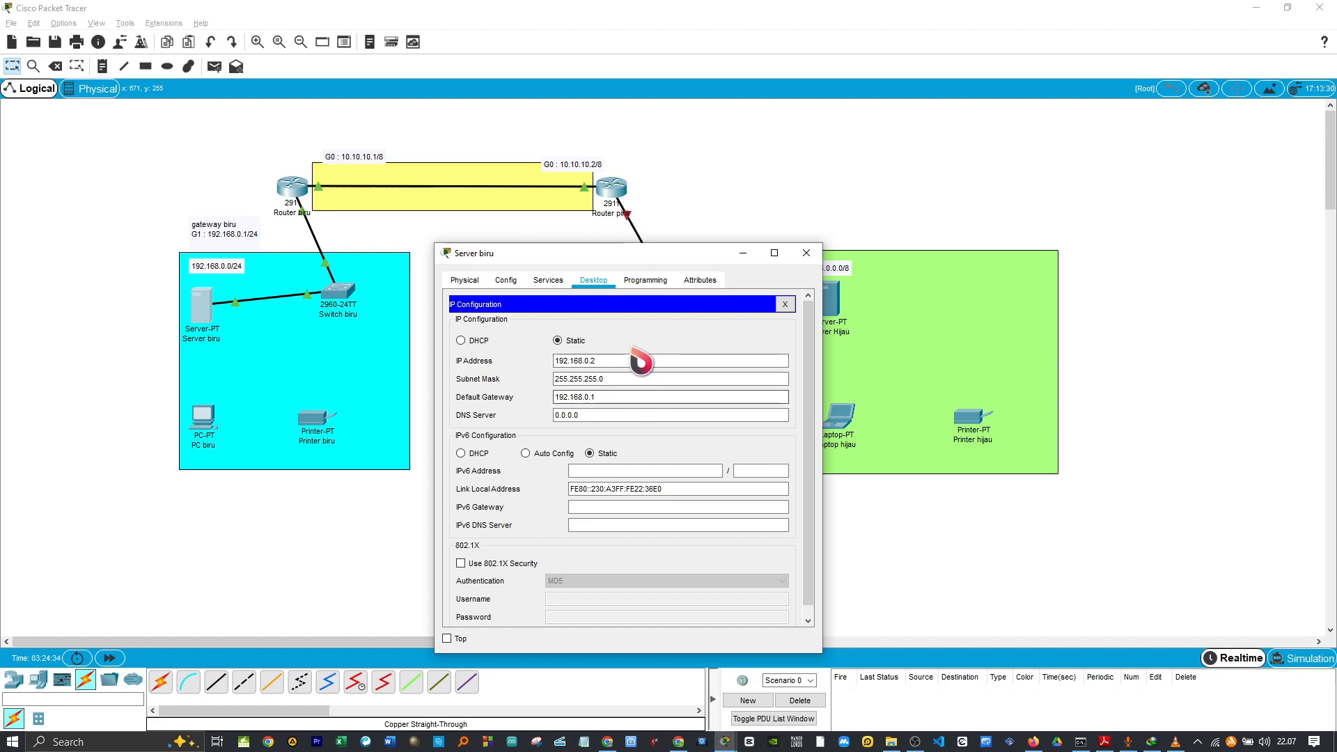
# Turn on Server biru's DHCP service and save serverPool with default gateway 192.168.0.1 and start IP address 192.168.0.3
pyautogui.click(550, 282)
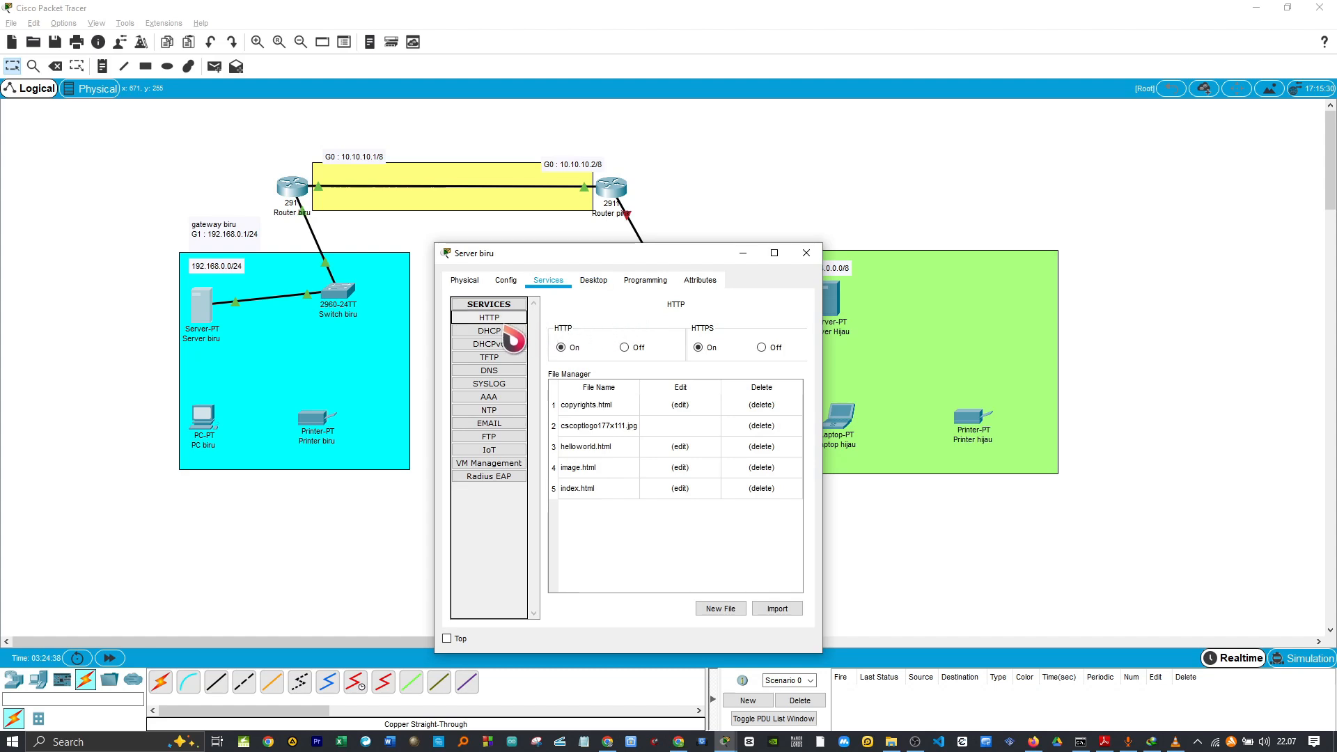
pyautogui.click(496, 335)
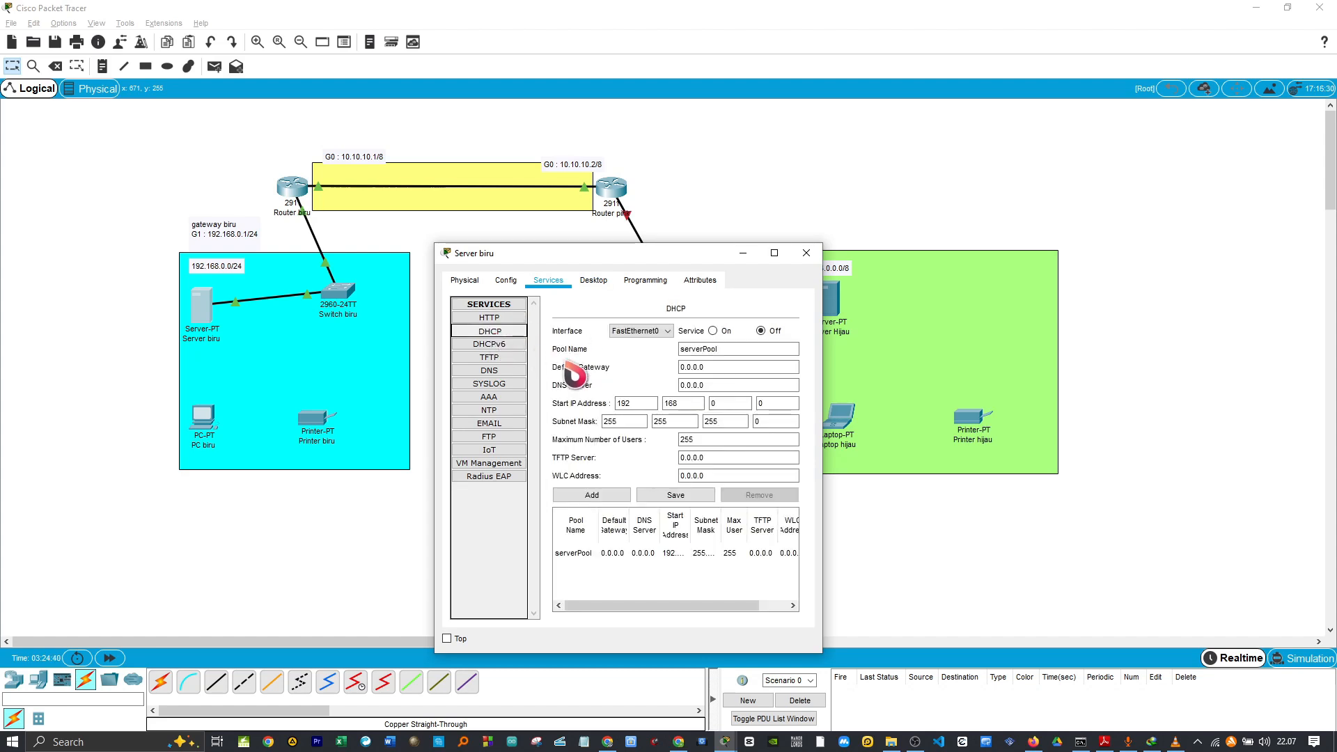
pyautogui.doubleClick(705, 369)
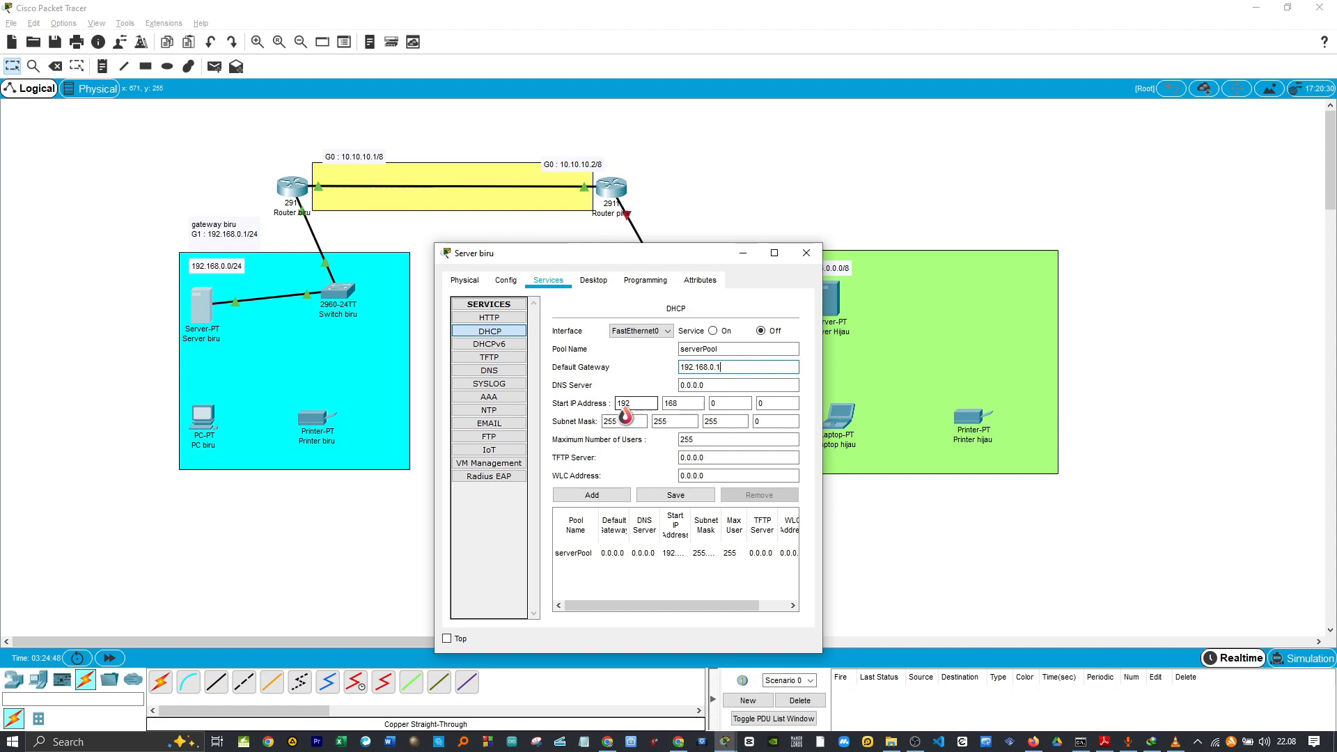
pyautogui.doubleClick(768, 408)
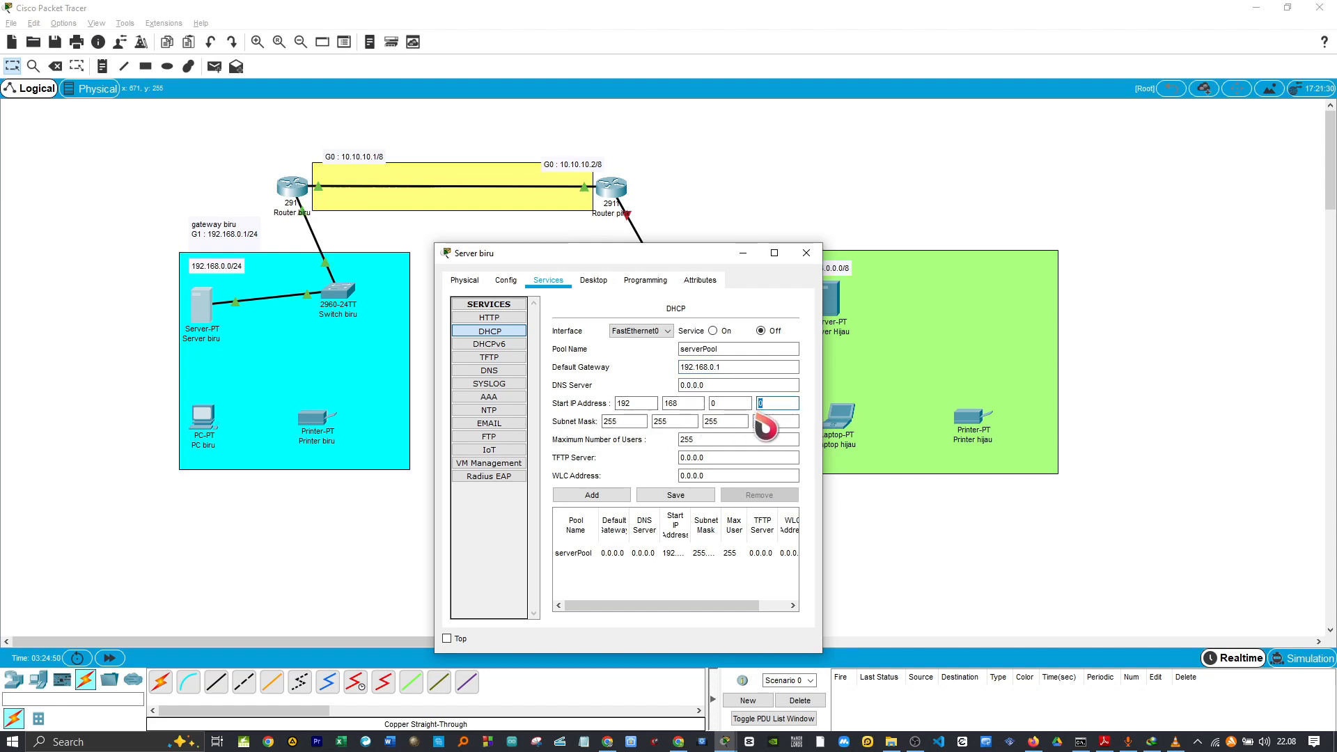
pyautogui.write('3')
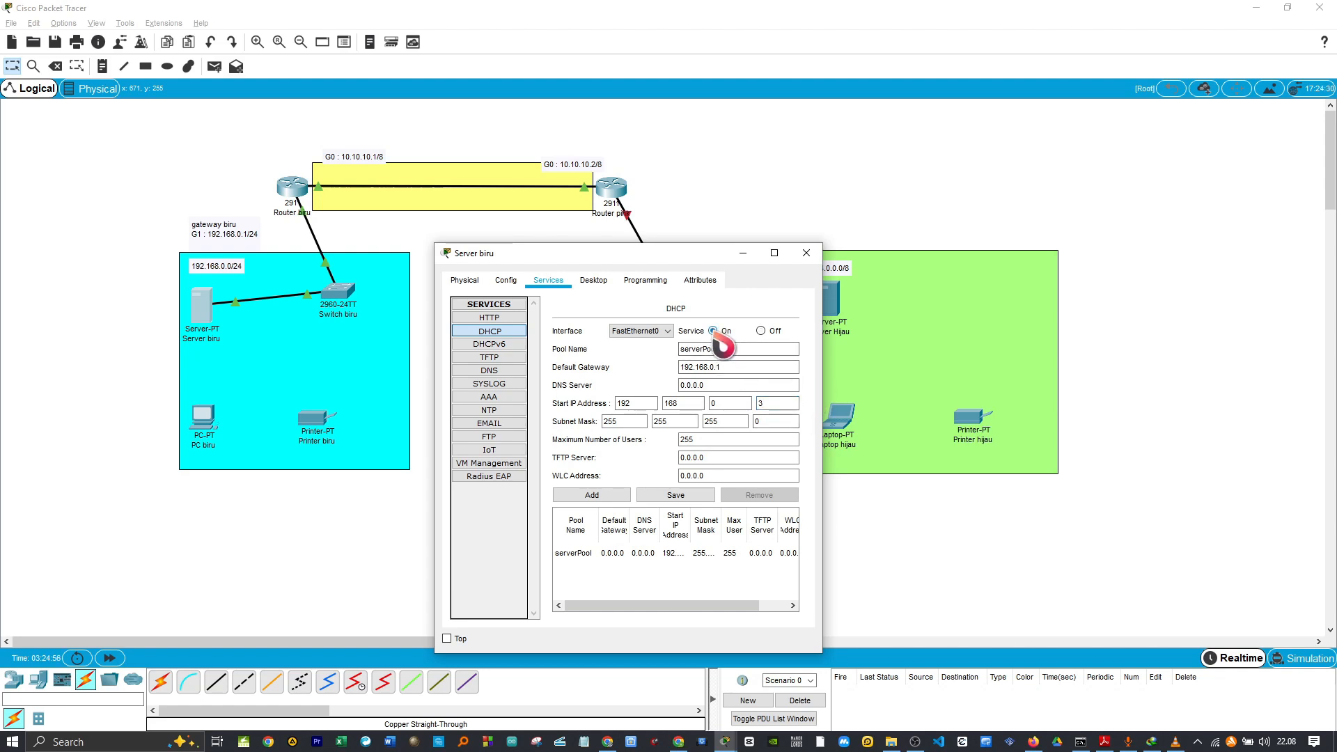
pyautogui.click(680, 500)
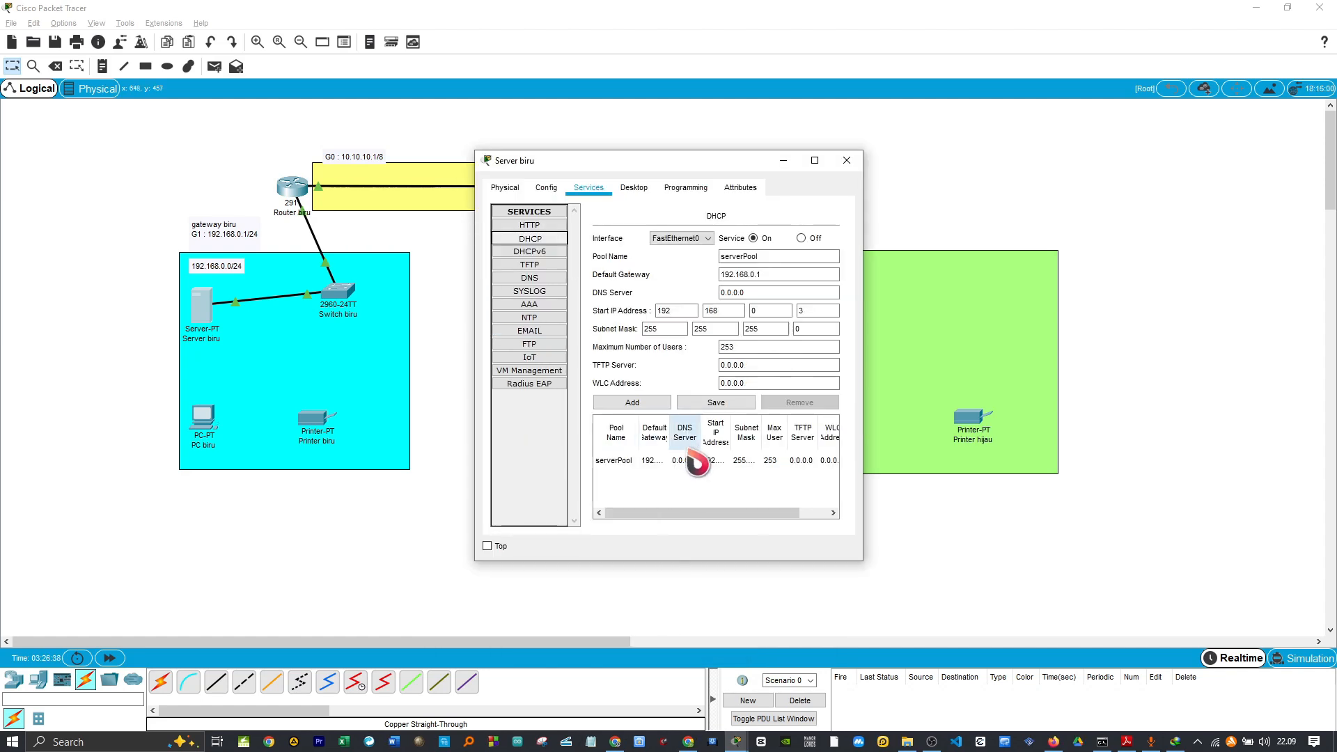
pyautogui.click(846, 160)
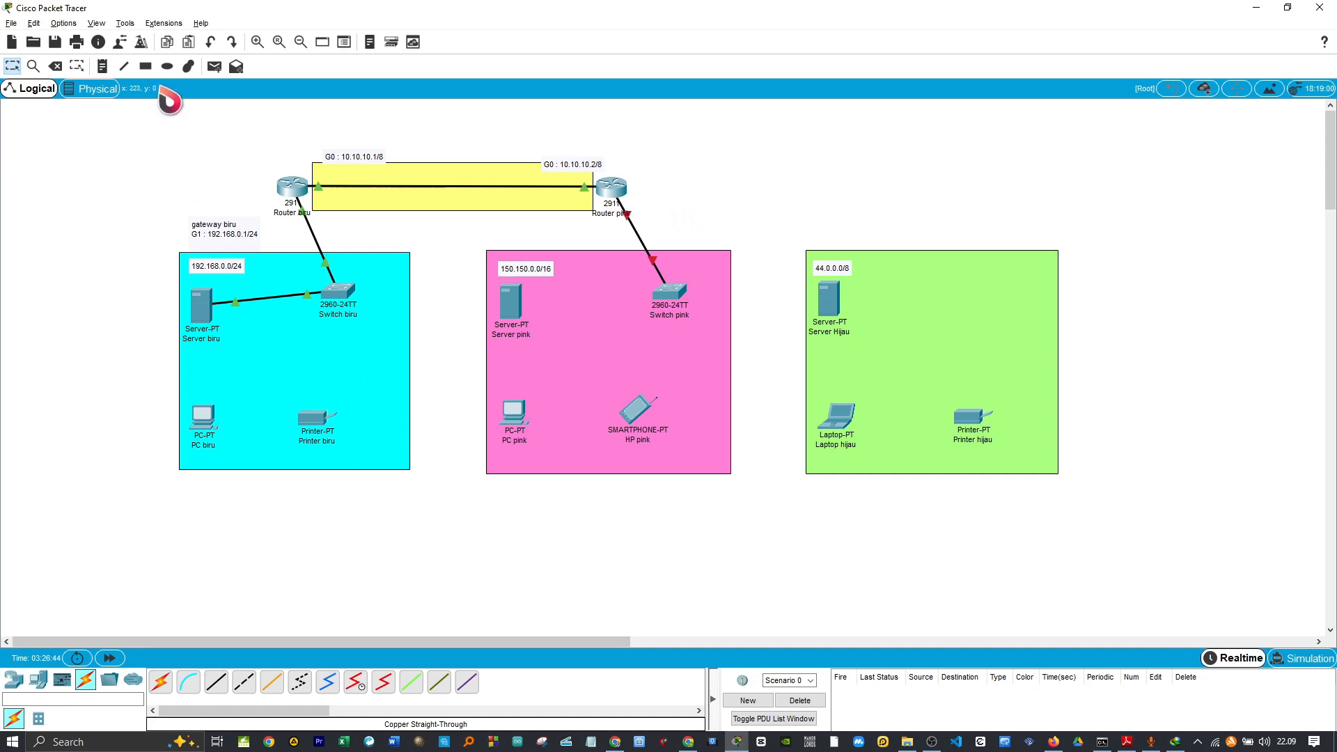
# Add a note reading "gateway pink" at the upper edge of the pink area
pyautogui.click(102, 66)
pyautogui.click(498, 238)
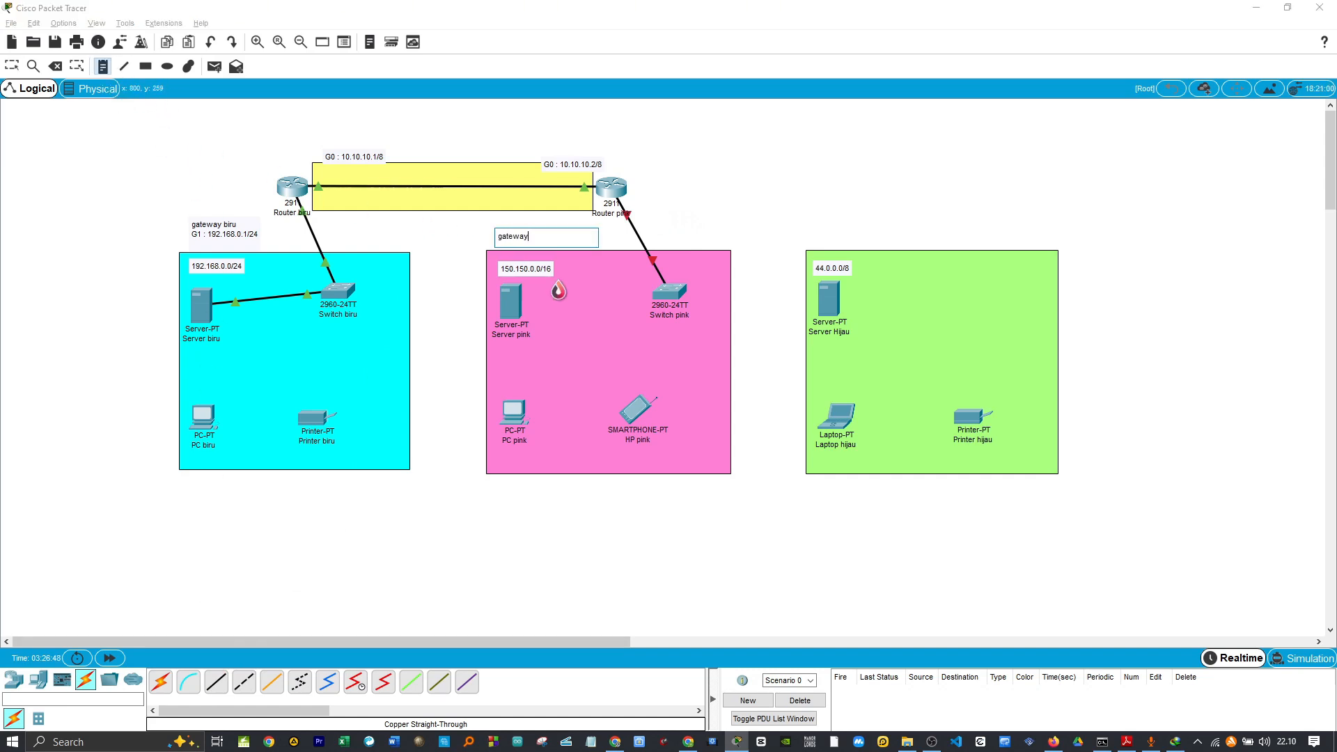
pyautogui.write('gateway pink')
pyautogui.press('Return')
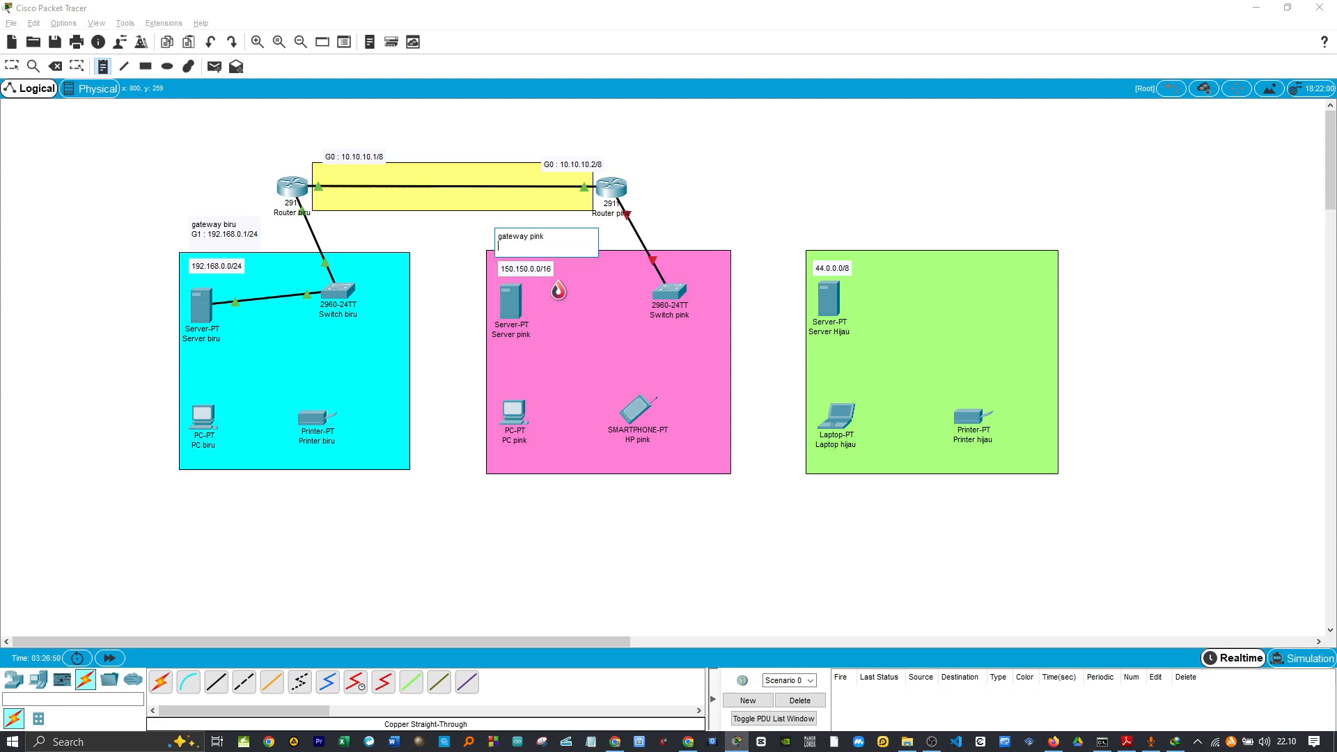
pyautogui.click(12, 66)
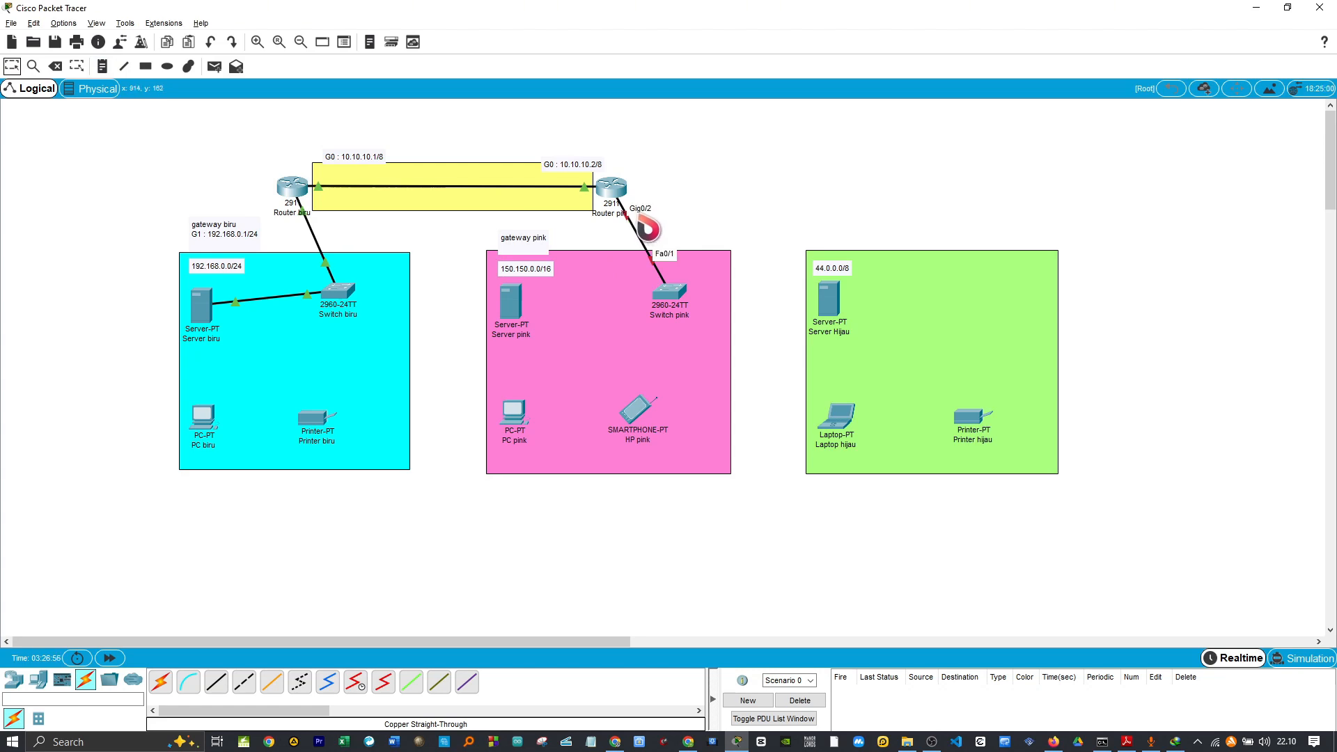
# Add the line "G2 : 150.150.0.1/16" to the gateway pink note and move the note slightly upward
pyautogui.doubleClick(550, 250)
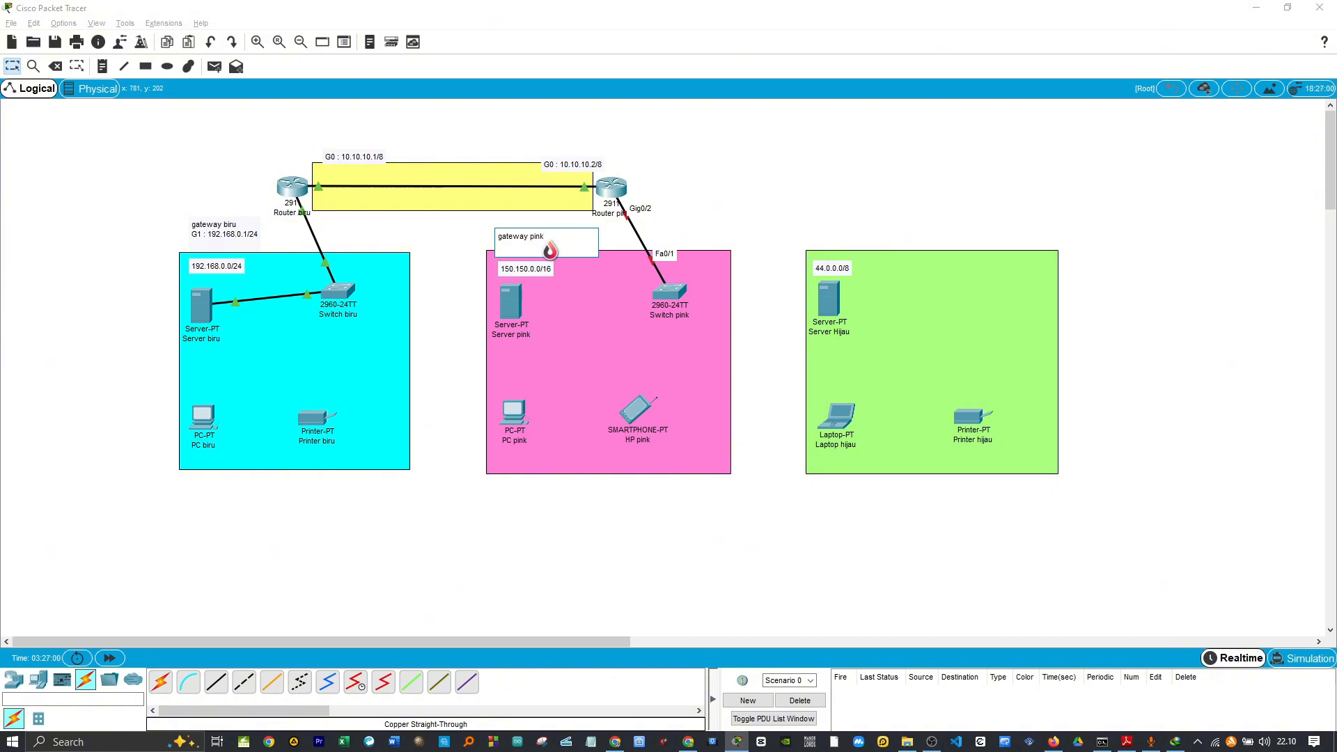
pyautogui.press('Return')
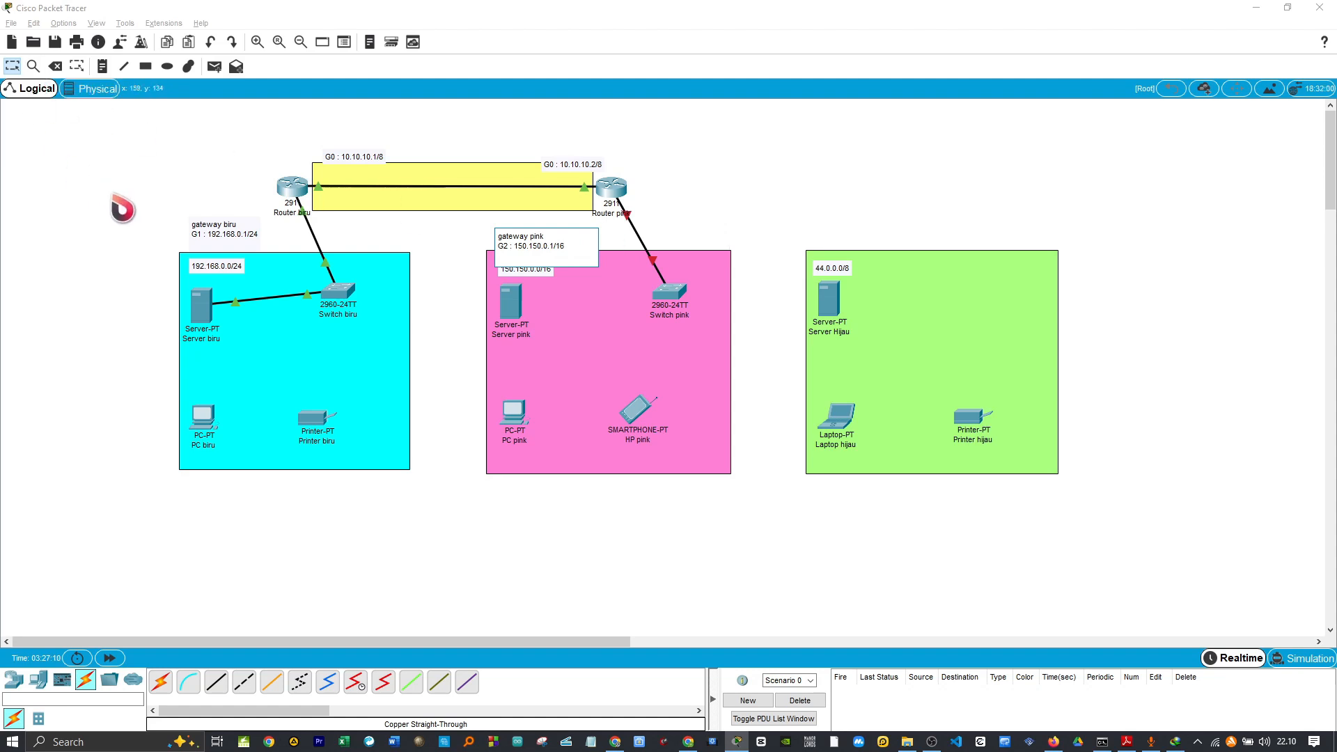
pyautogui.click(213, 249)
pyautogui.moveTo(548, 244); pyautogui.dragTo(548, 231)
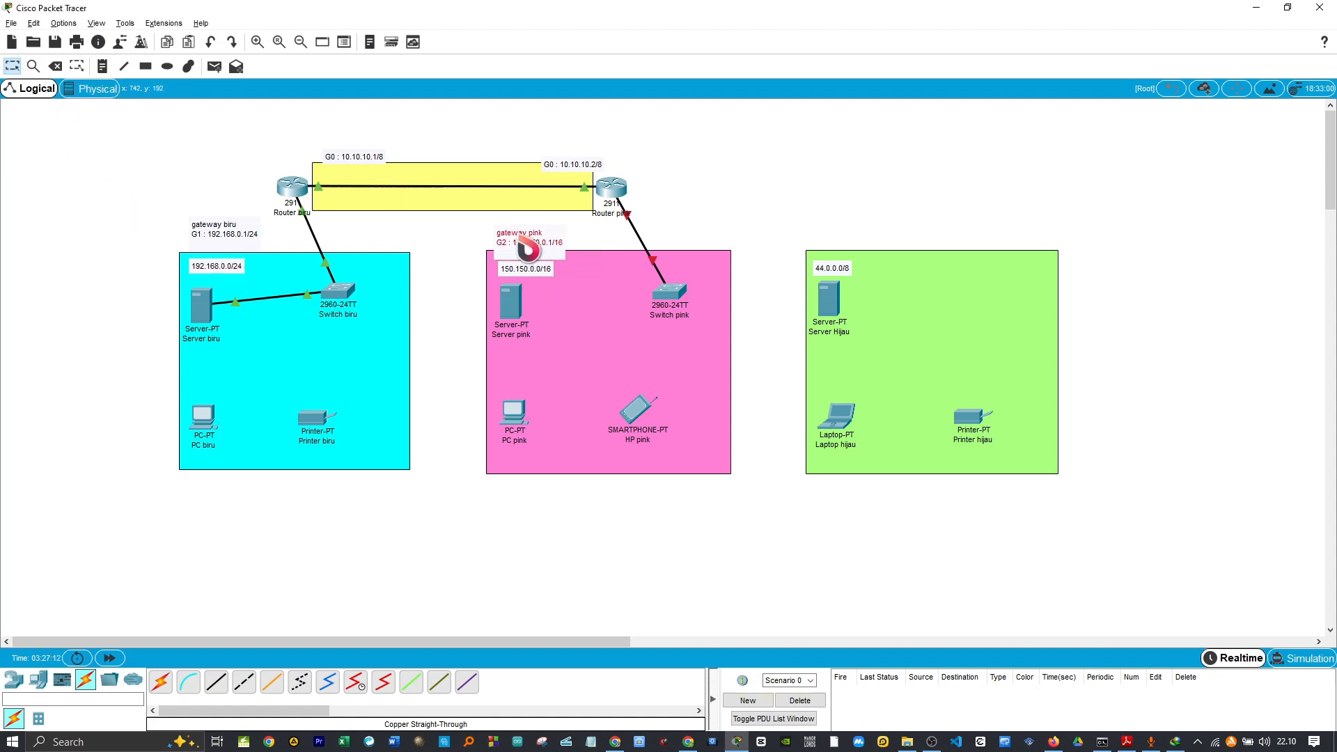
# Set Router pink's GigabitEthernet0/2 to IP address 150.150.0.1 with subnet mask 255.255.0.0 and turn the port on
pyautogui.click(619, 207)
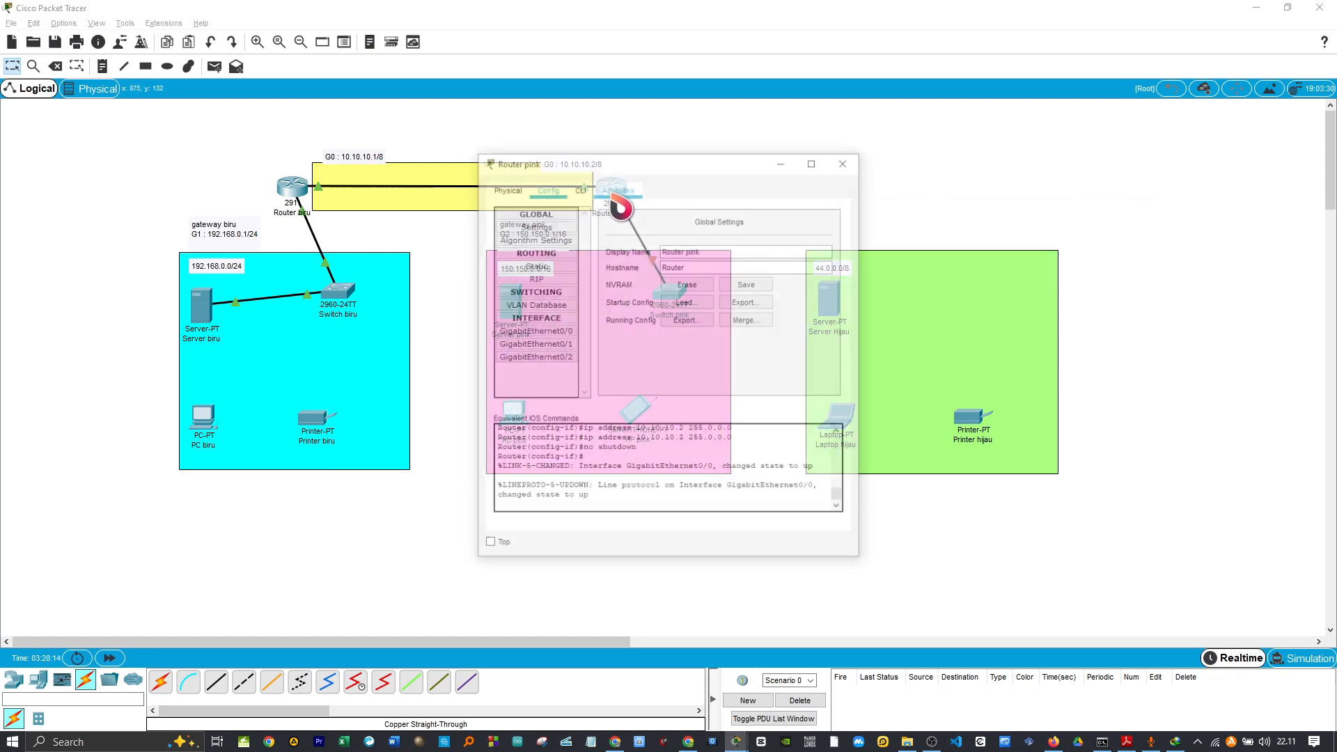
pyautogui.moveTo(668, 152); pyautogui.dragTo(916, 179)
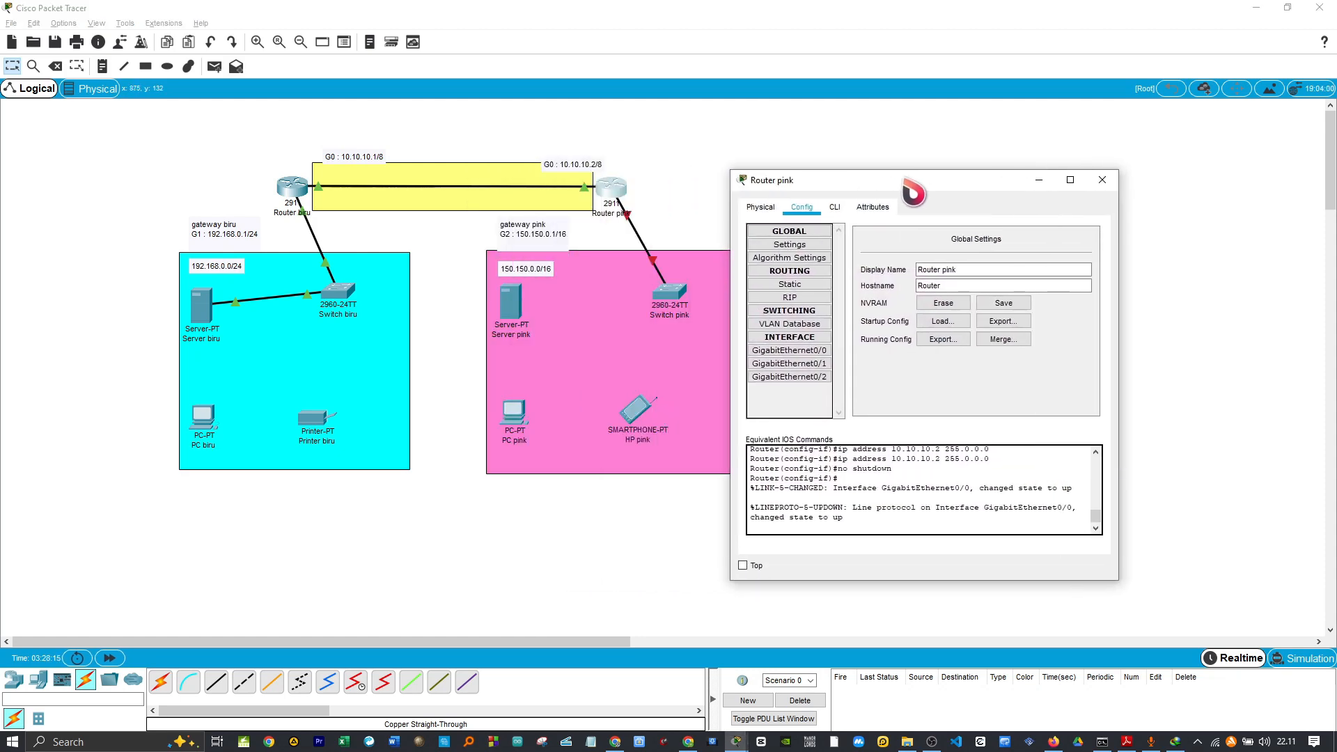
pyautogui.click(743, 565)
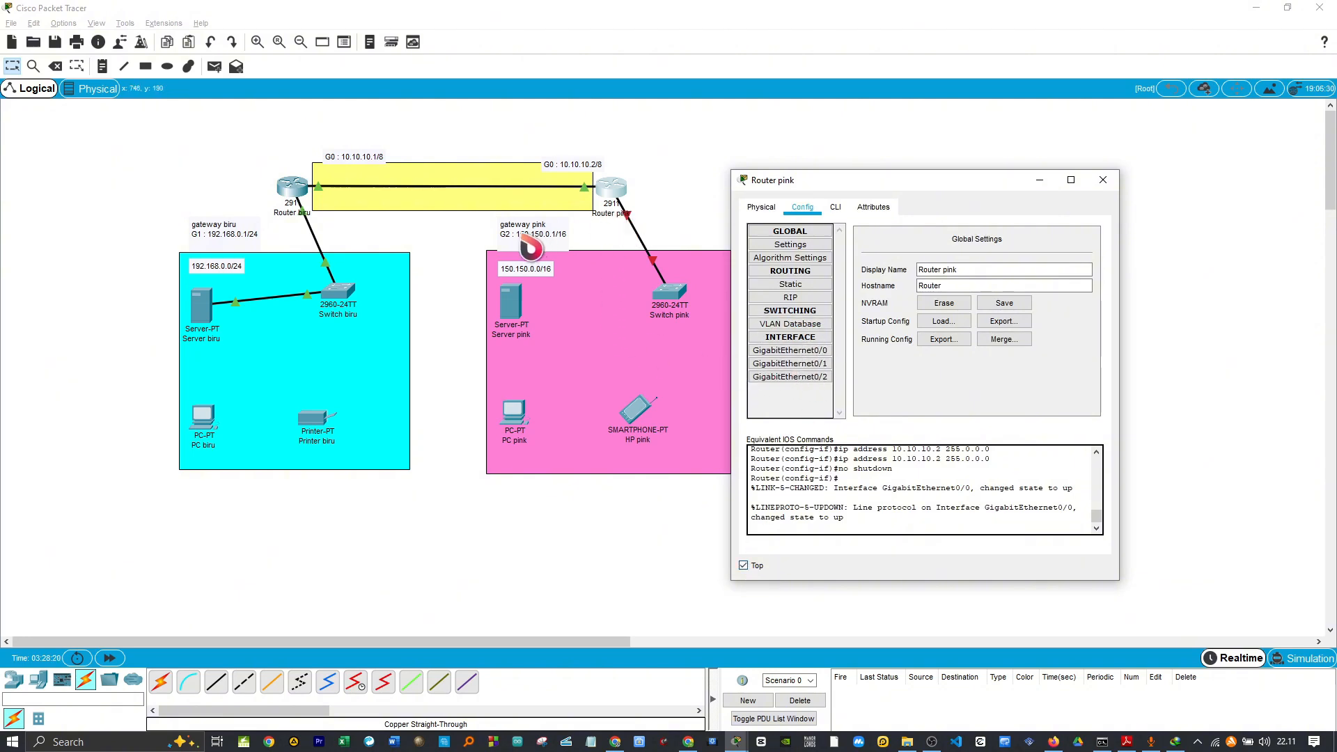
pyautogui.click(812, 380)
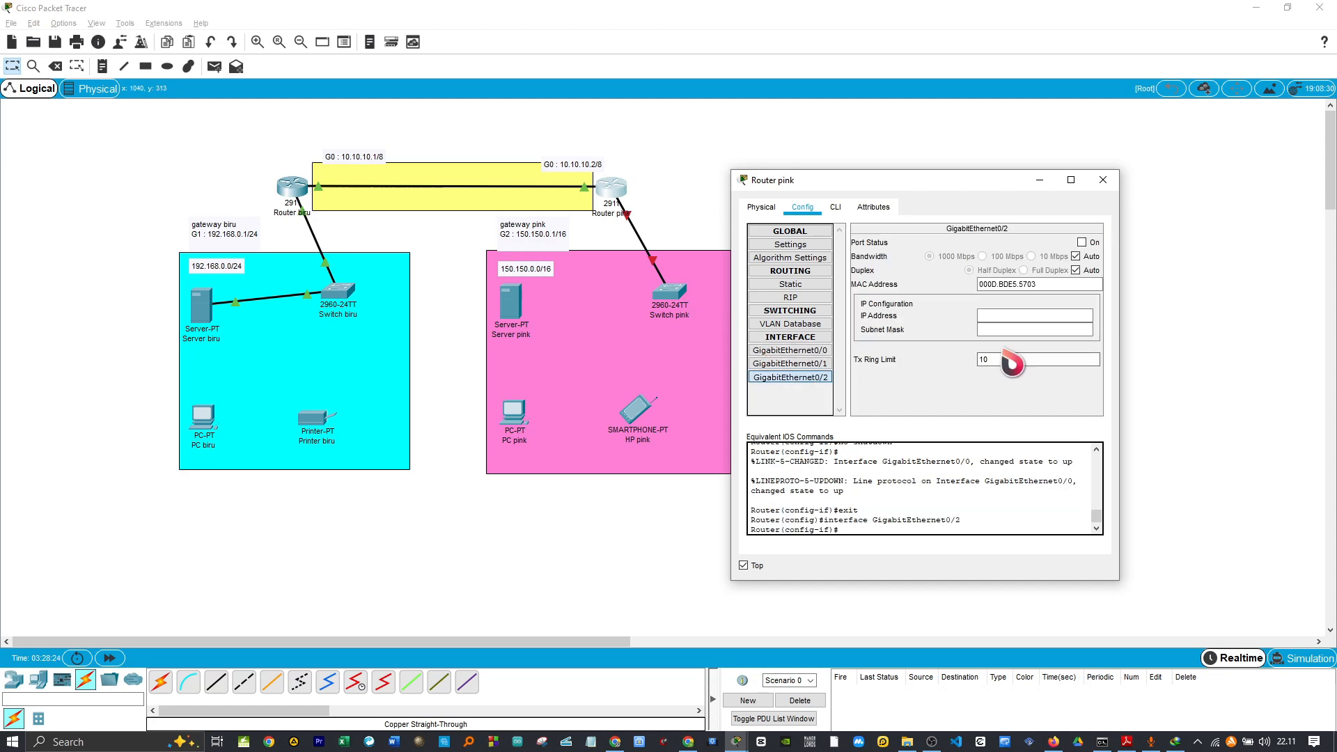
pyautogui.click(1014, 317)
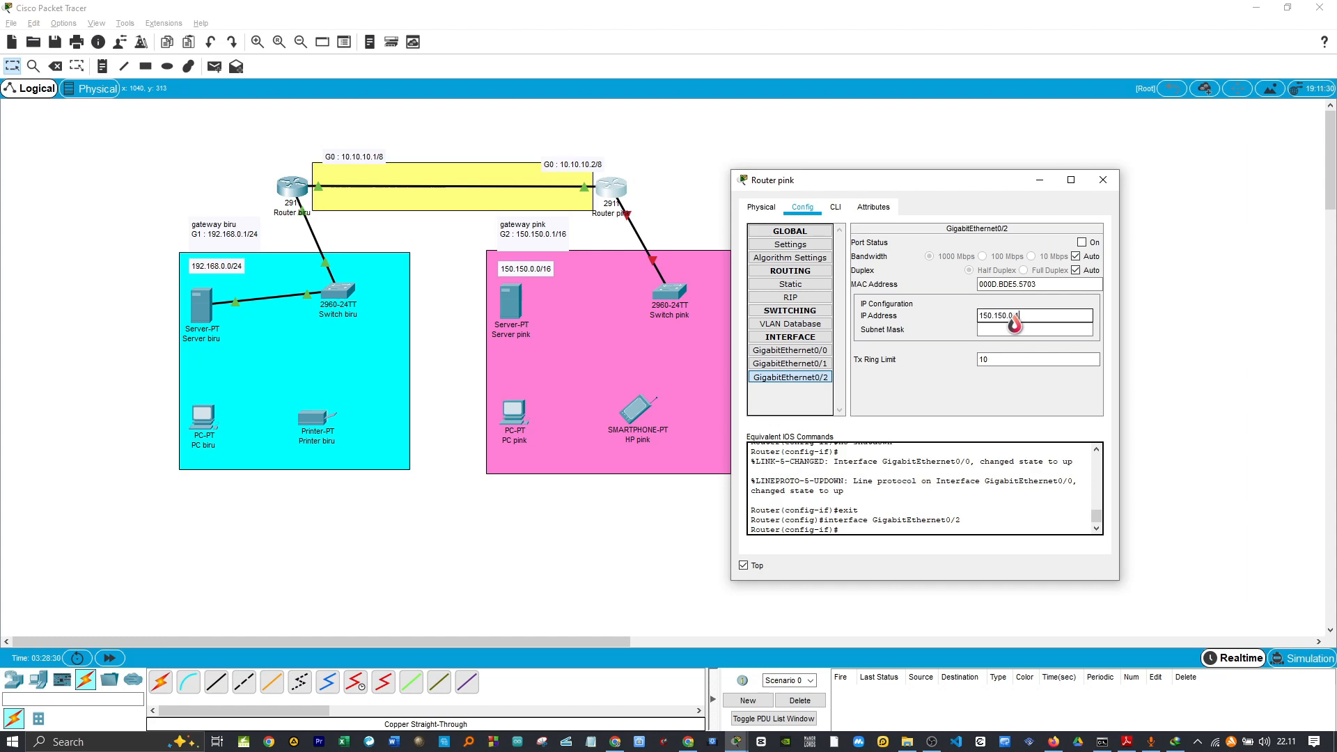
pyautogui.click(1011, 330)
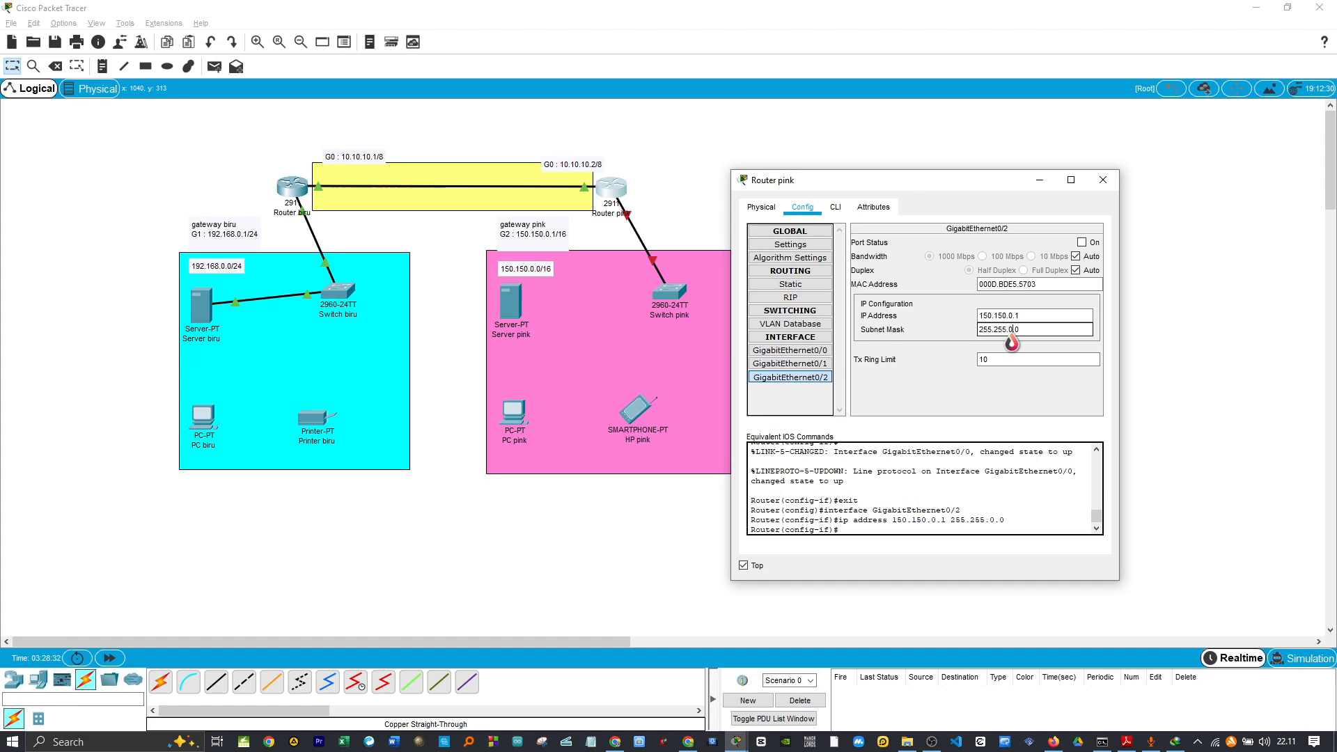
pyautogui.click(1081, 243)
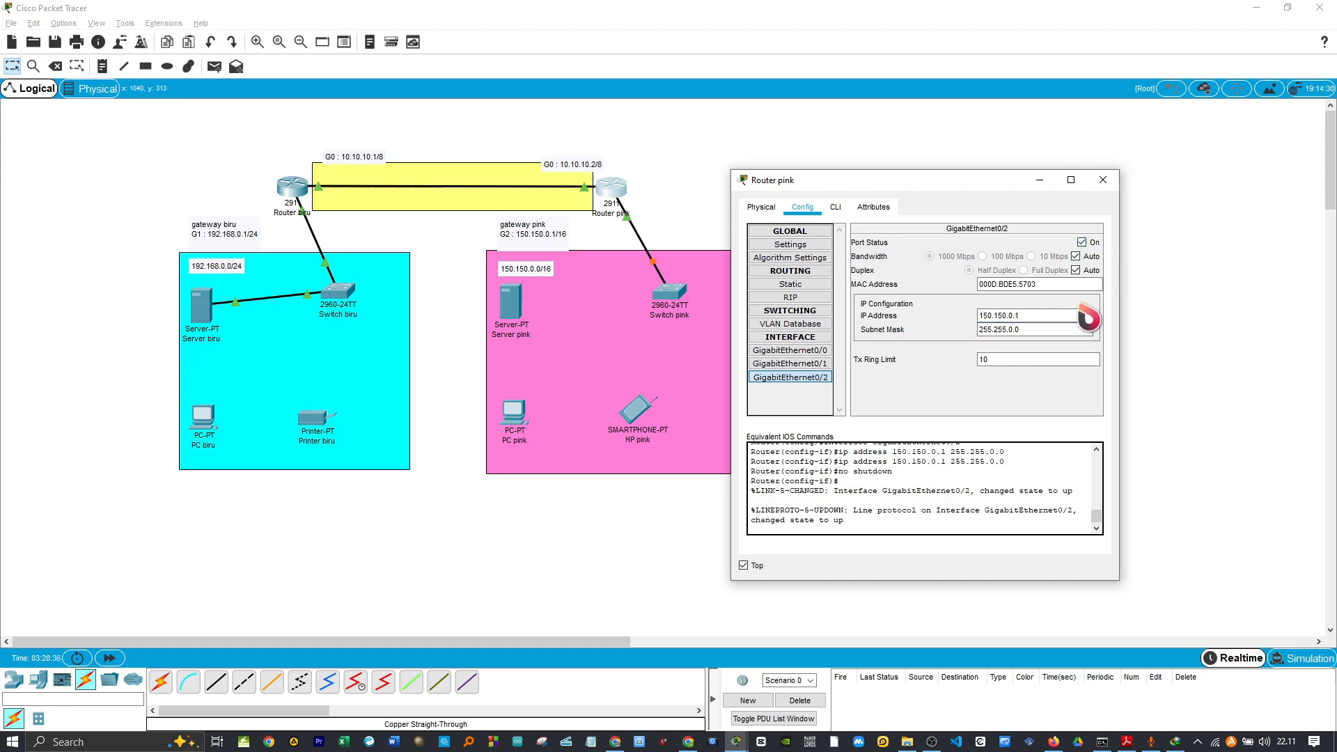
pyautogui.click(1103, 181)
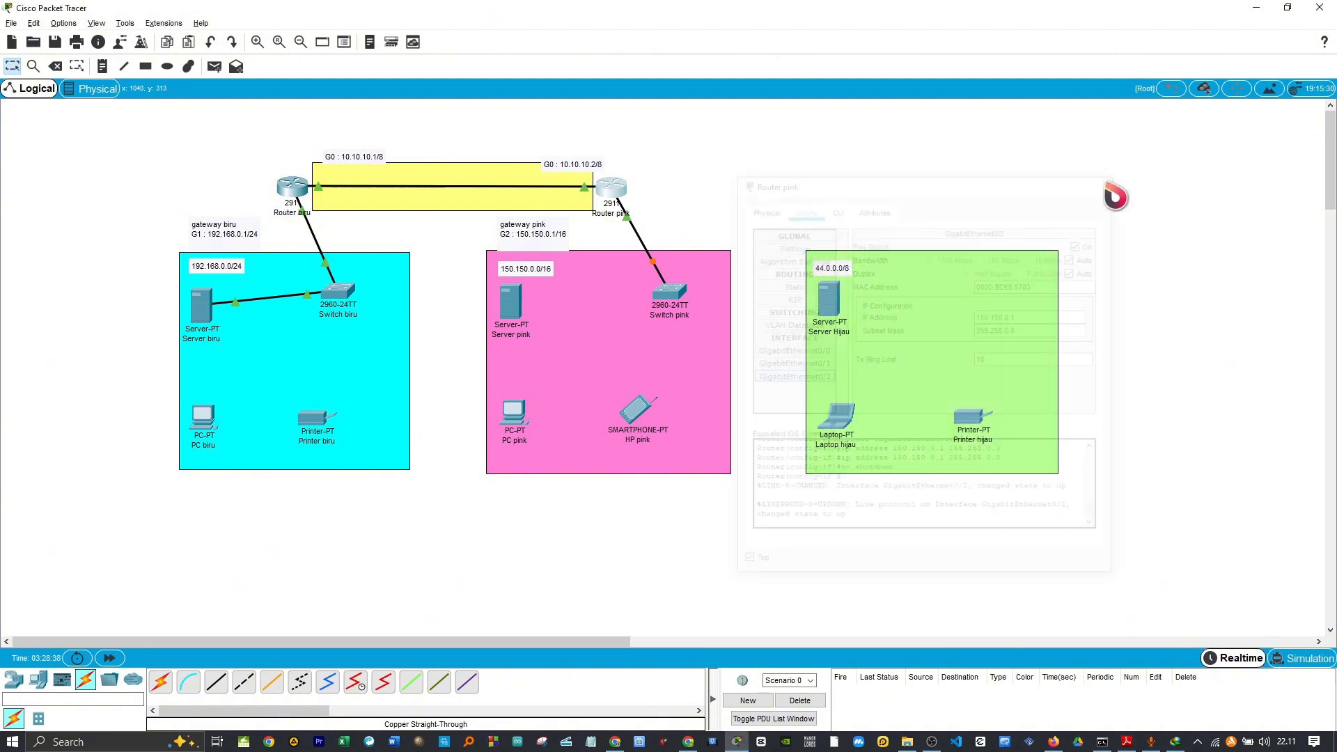
# Connect Switch pink to Server pink with a copper straight-through cable
pyautogui.click(216, 682)
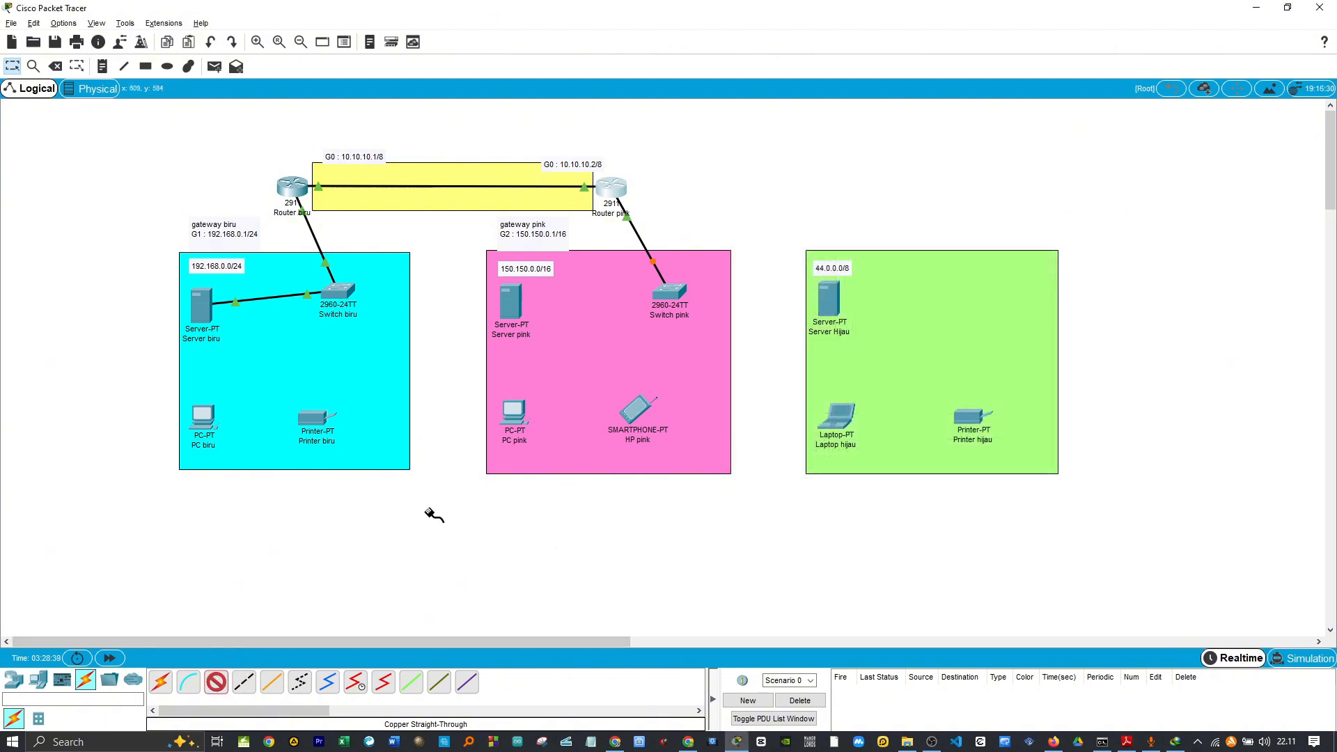
pyautogui.click(670, 295)
pyautogui.click(684, 324)
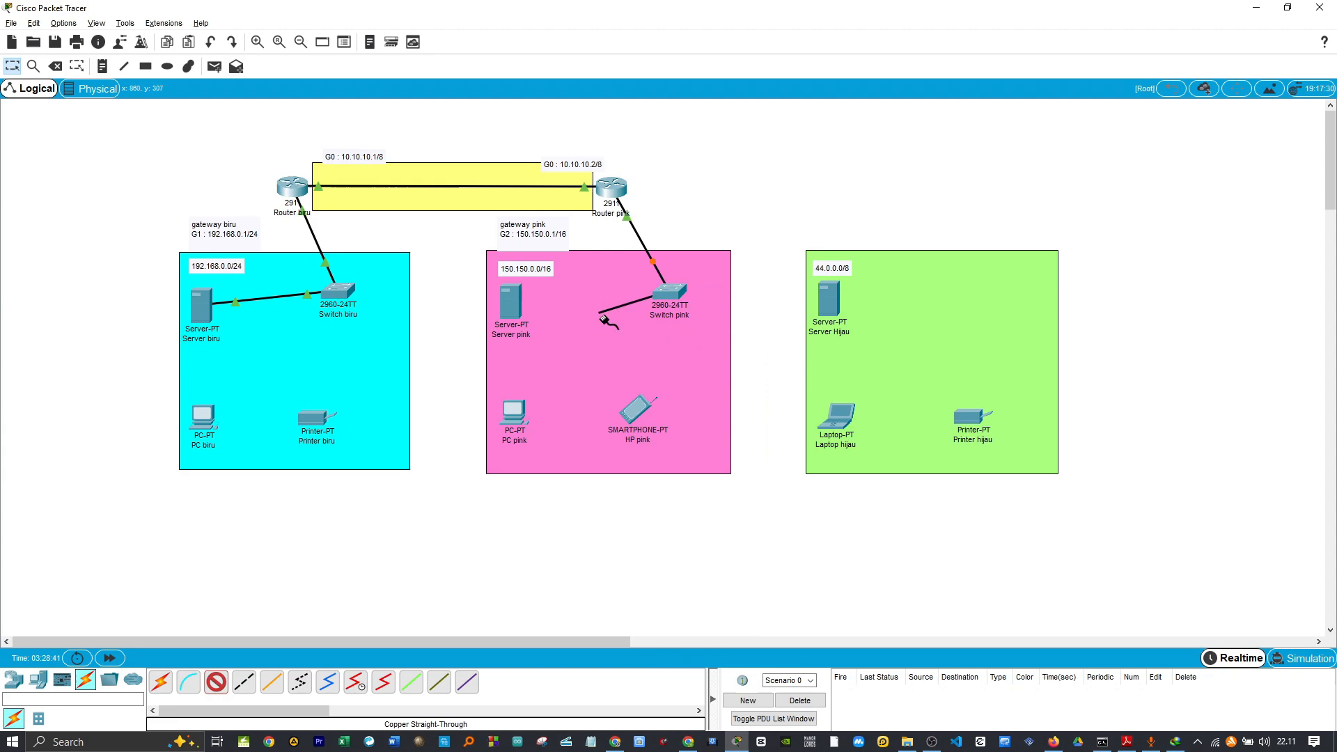
pyautogui.click(512, 307)
pyautogui.click(557, 314)
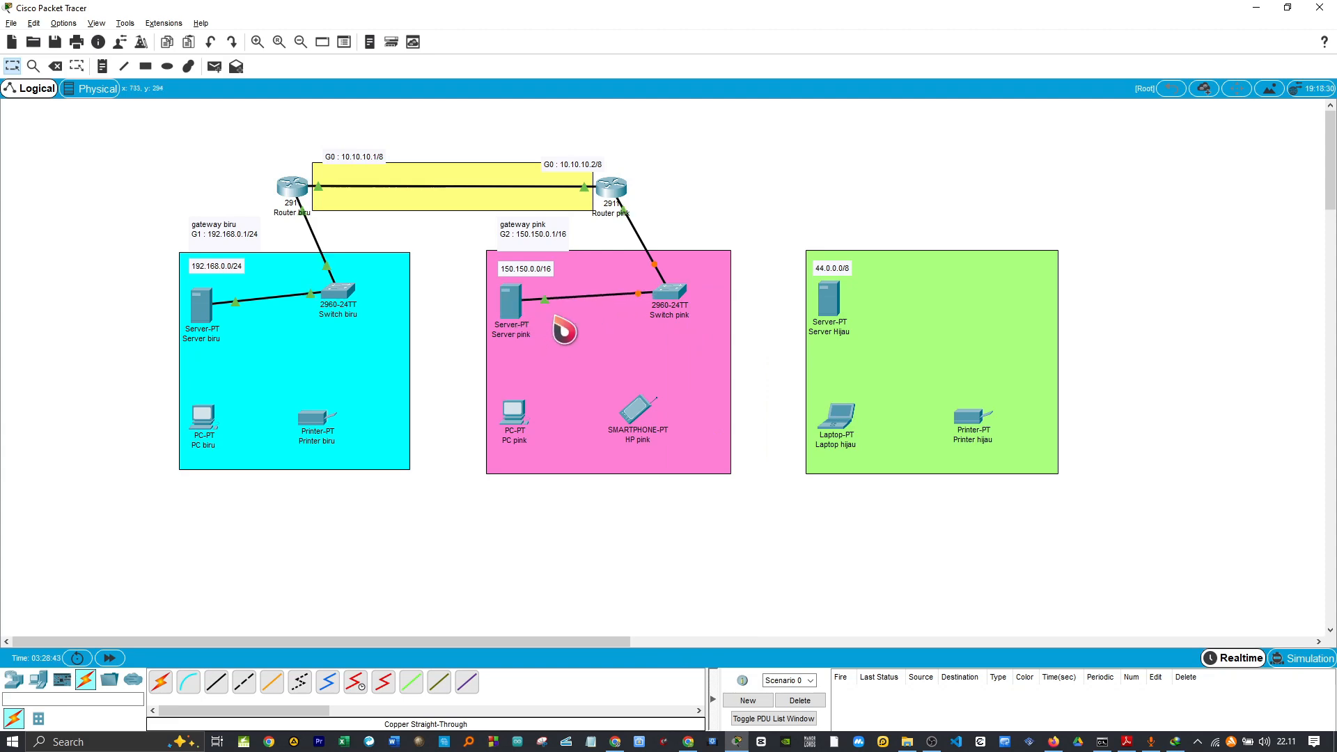
# Give Server pink the static IP address 150.150.0.2 with subnet mask 255.255.0.0 and default gateway 150.150.0.1
pyautogui.click(518, 319)
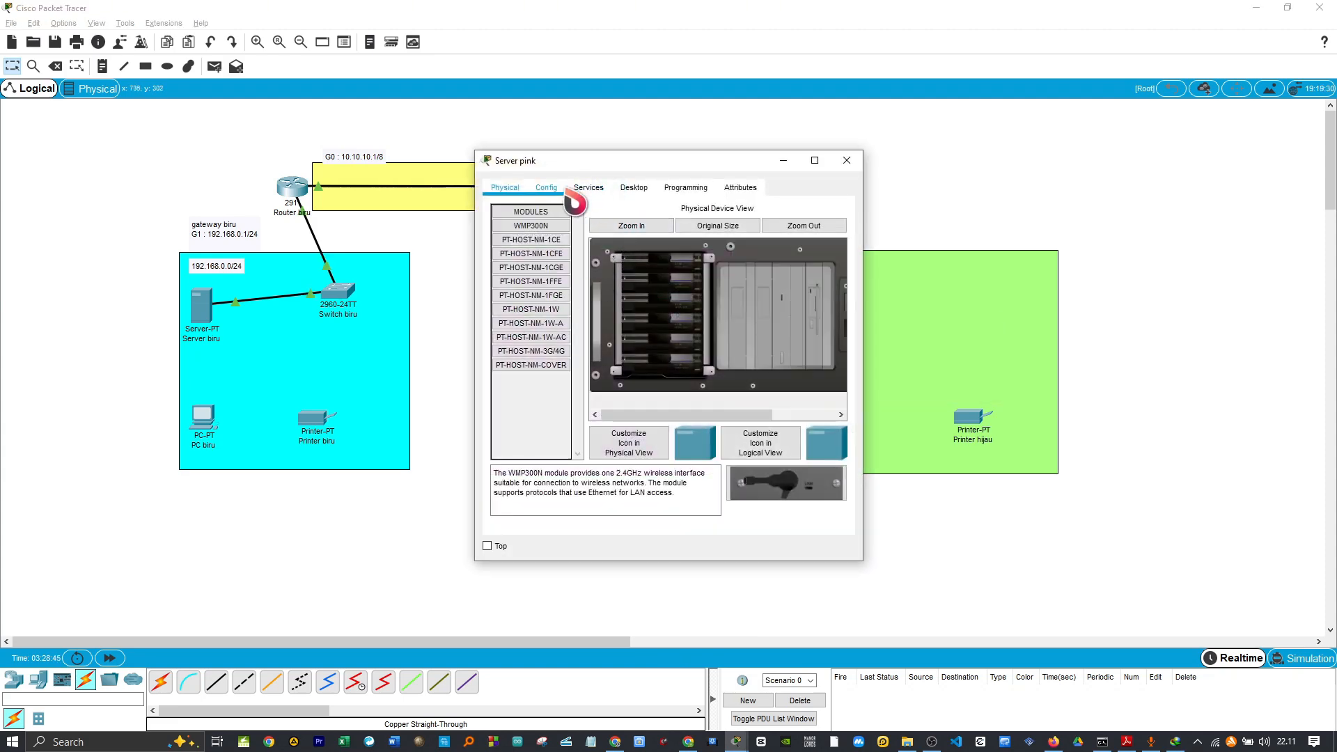
pyautogui.click(633, 187)
pyautogui.click(533, 259)
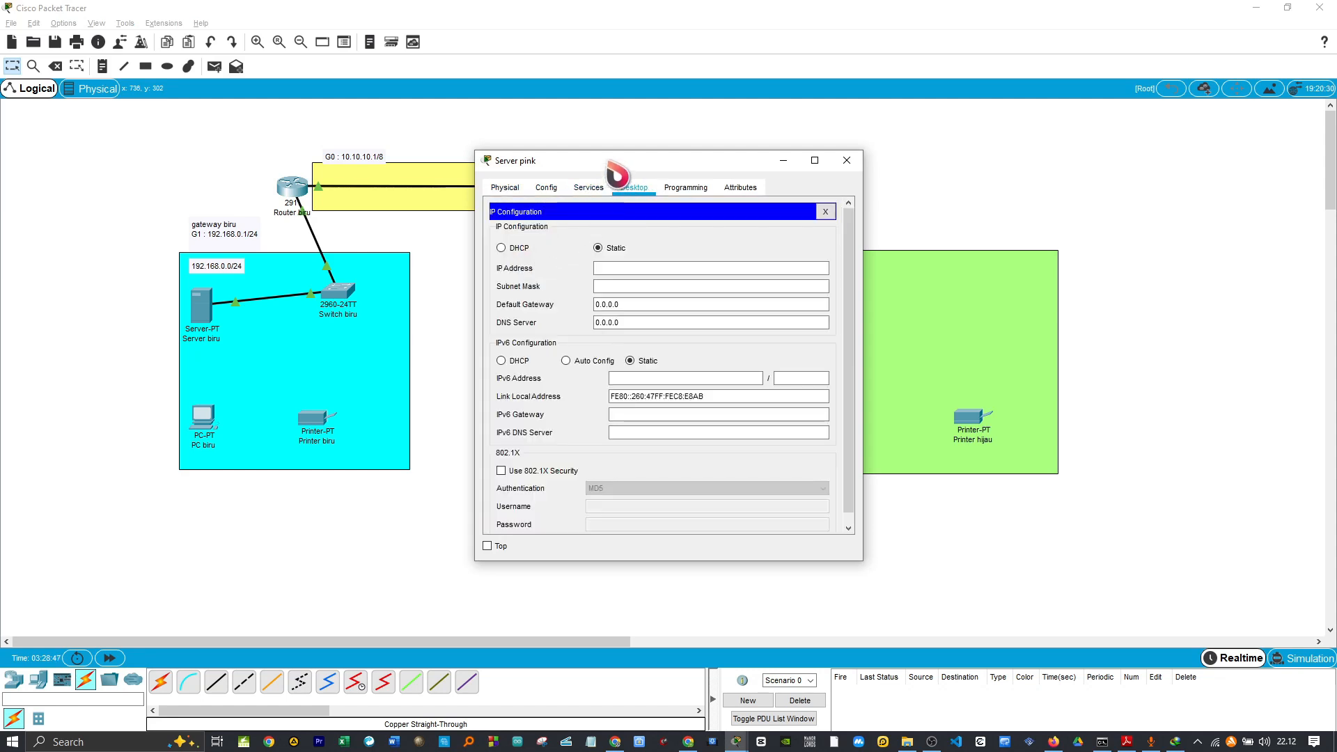
pyautogui.moveTo(607, 161); pyautogui.dragTo(939, 244)
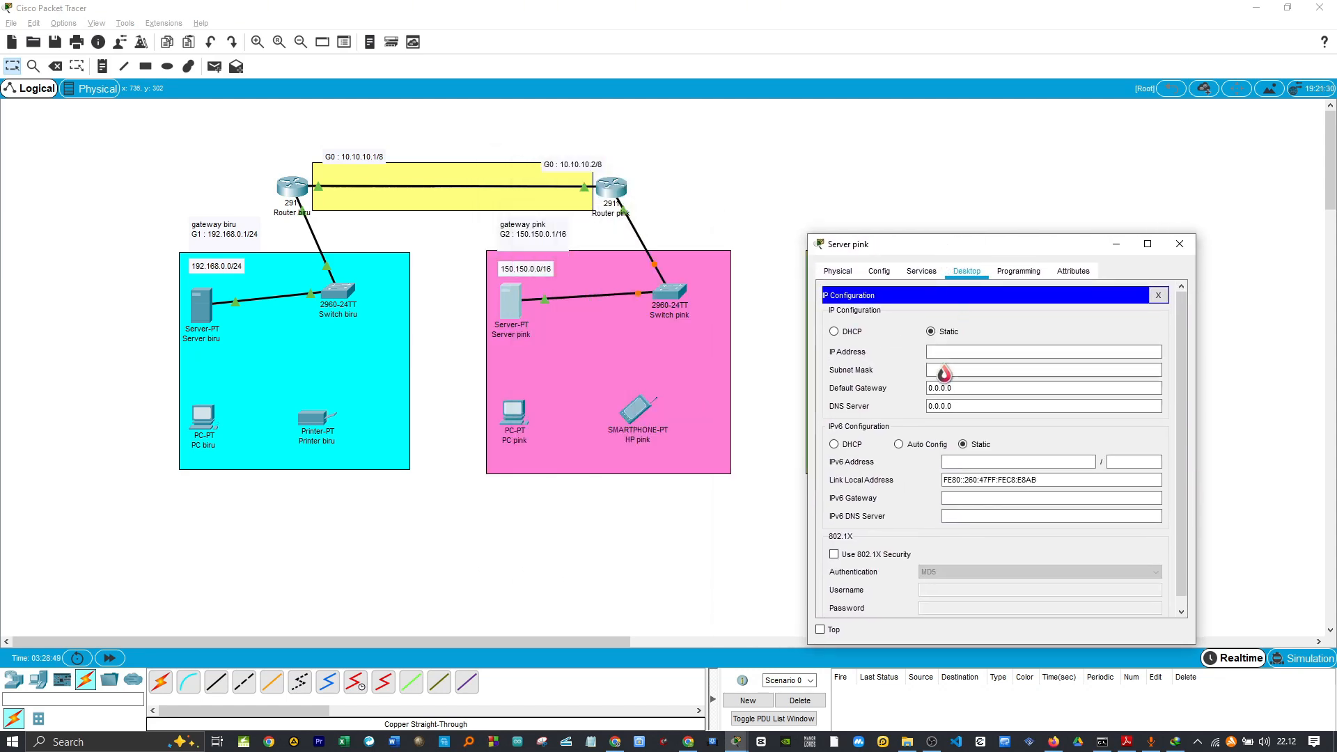
pyautogui.click(942, 352)
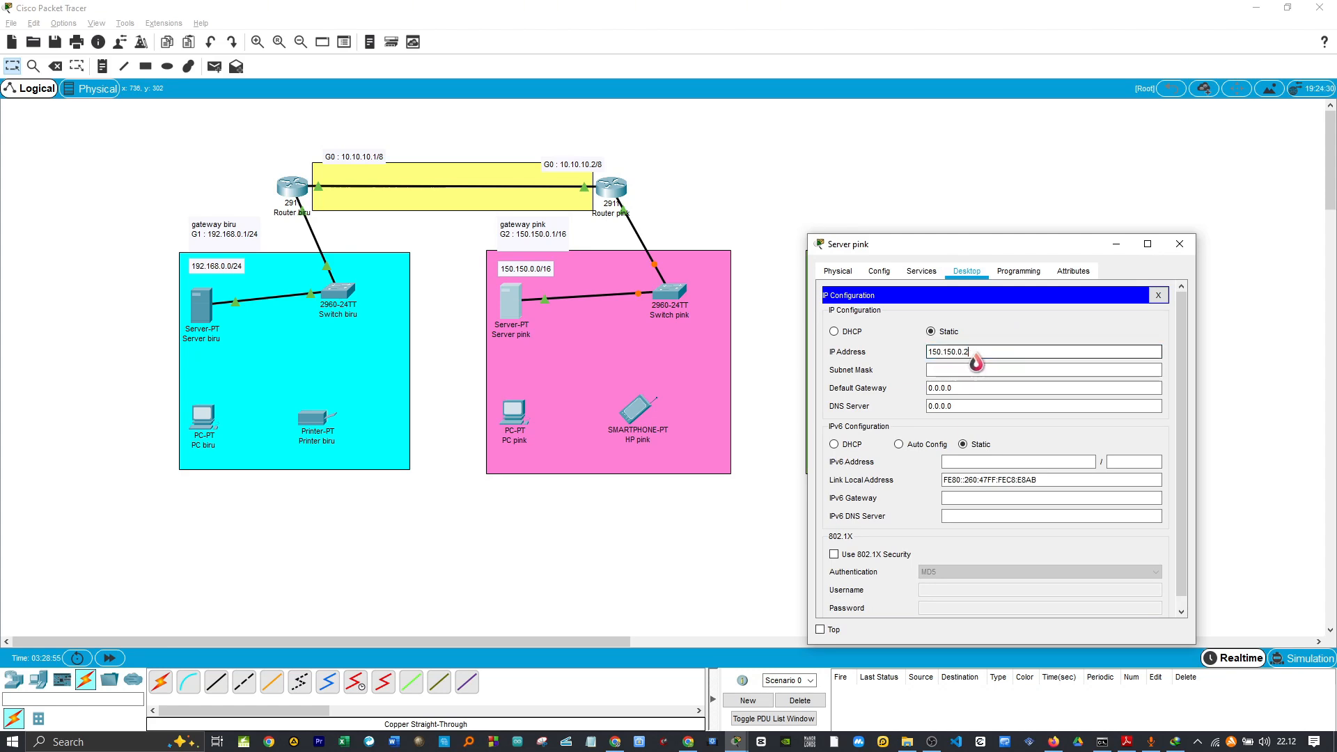
pyautogui.moveTo(973, 355); pyautogui.dragTo(928, 367)
pyautogui.hotkey('ctrl', 'c')
pyautogui.click(943, 370)
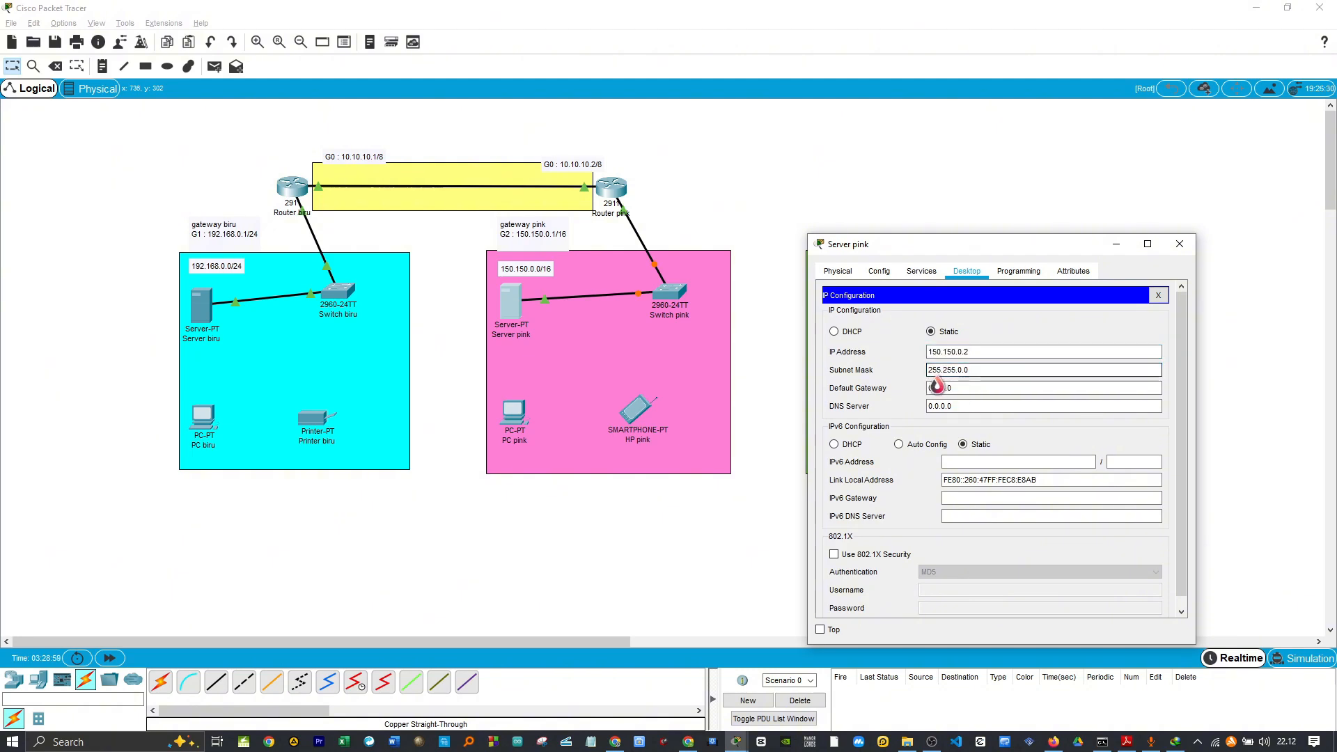
pyautogui.click(937, 386)
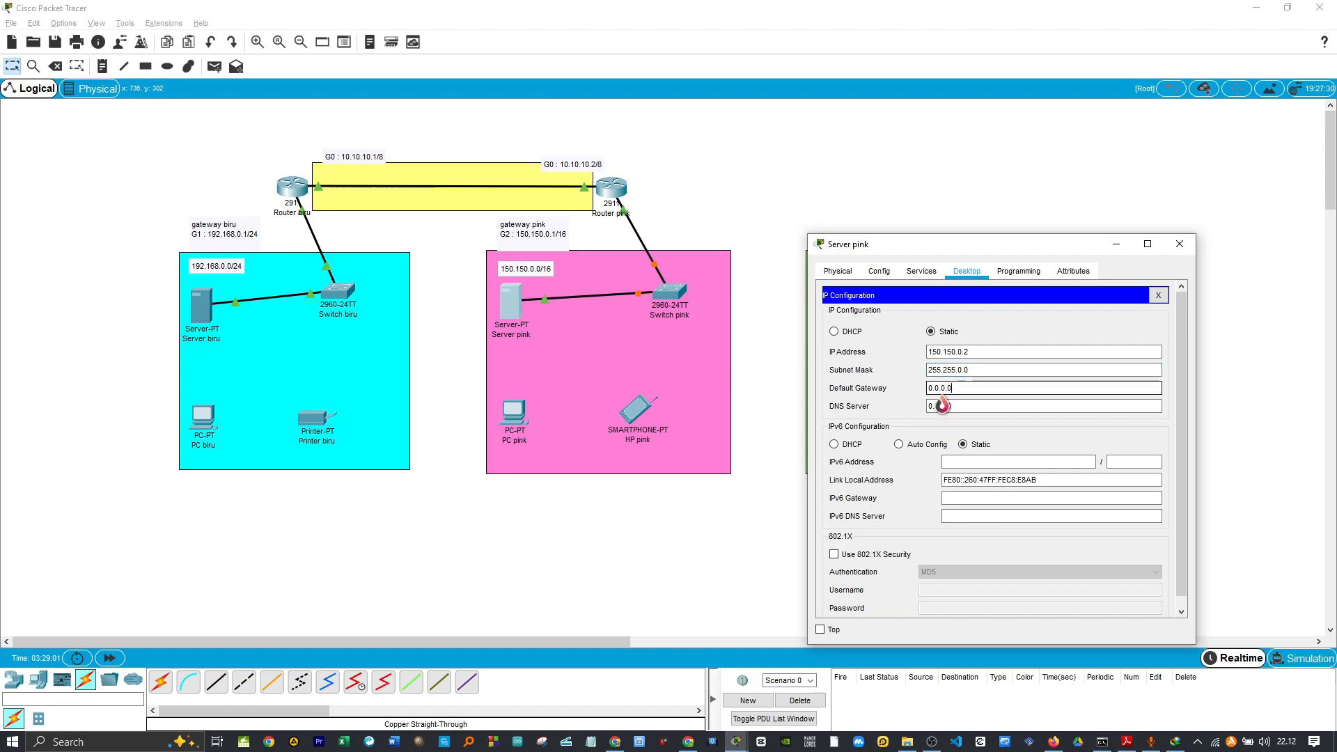
pyautogui.hotkey('ctrl', 'a')
pyautogui.hotkey('ctrl', 'v')
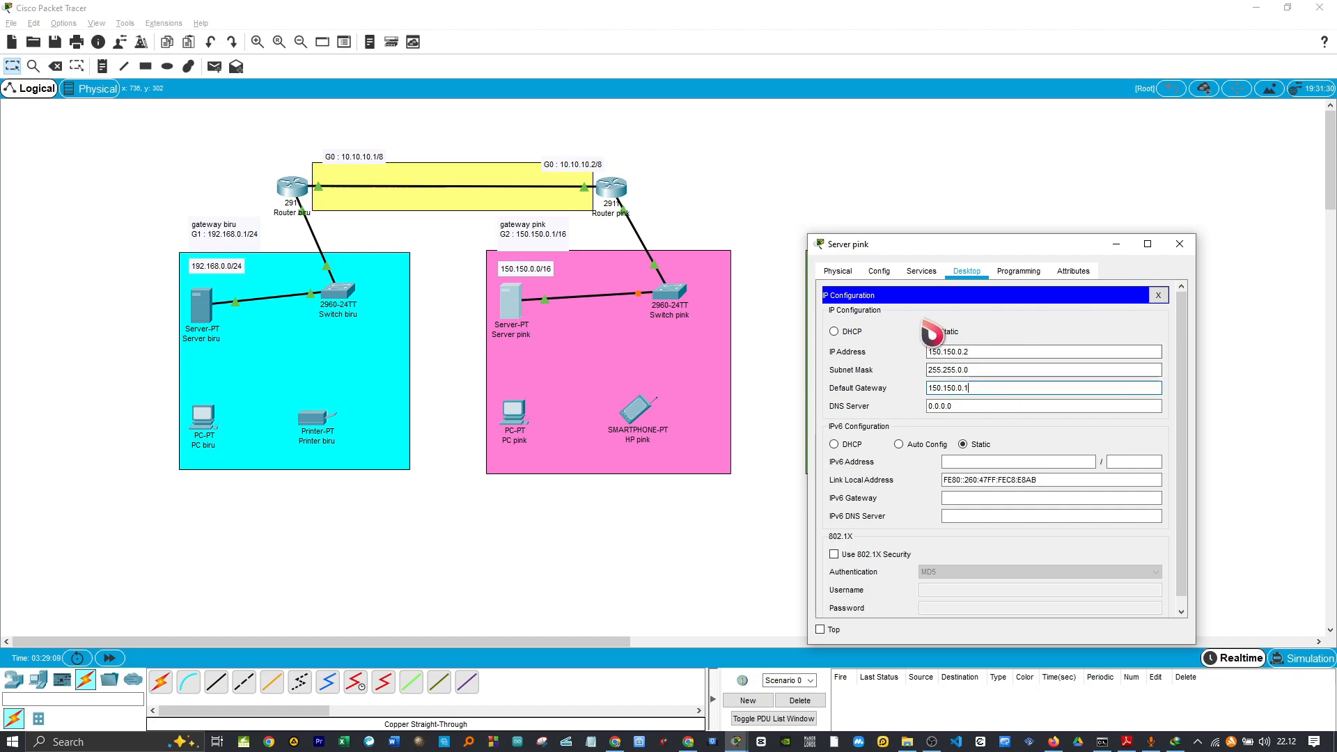
# Turn on DHCP on Server pink and save serverPool with default gateway 150.150.0.1 and start IP address 150.150.0.3
pyautogui.click(923, 275)
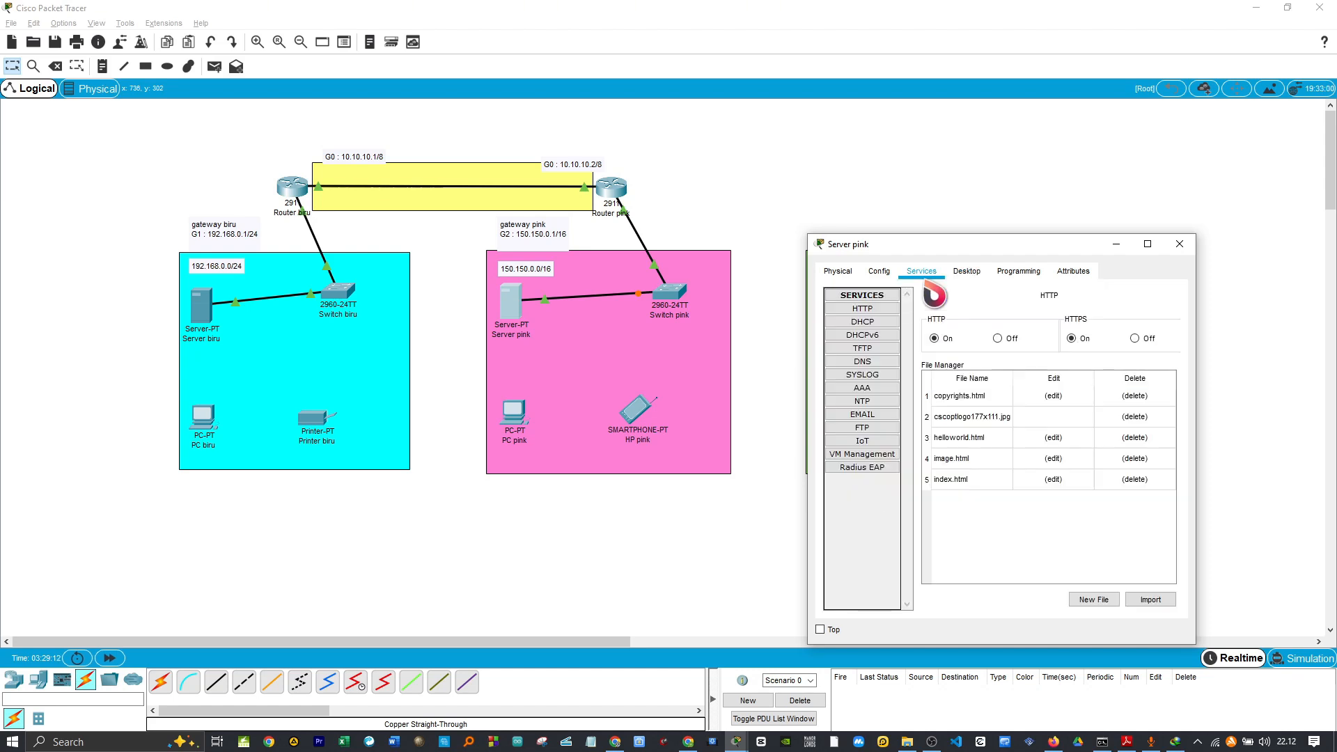
pyautogui.click(879, 324)
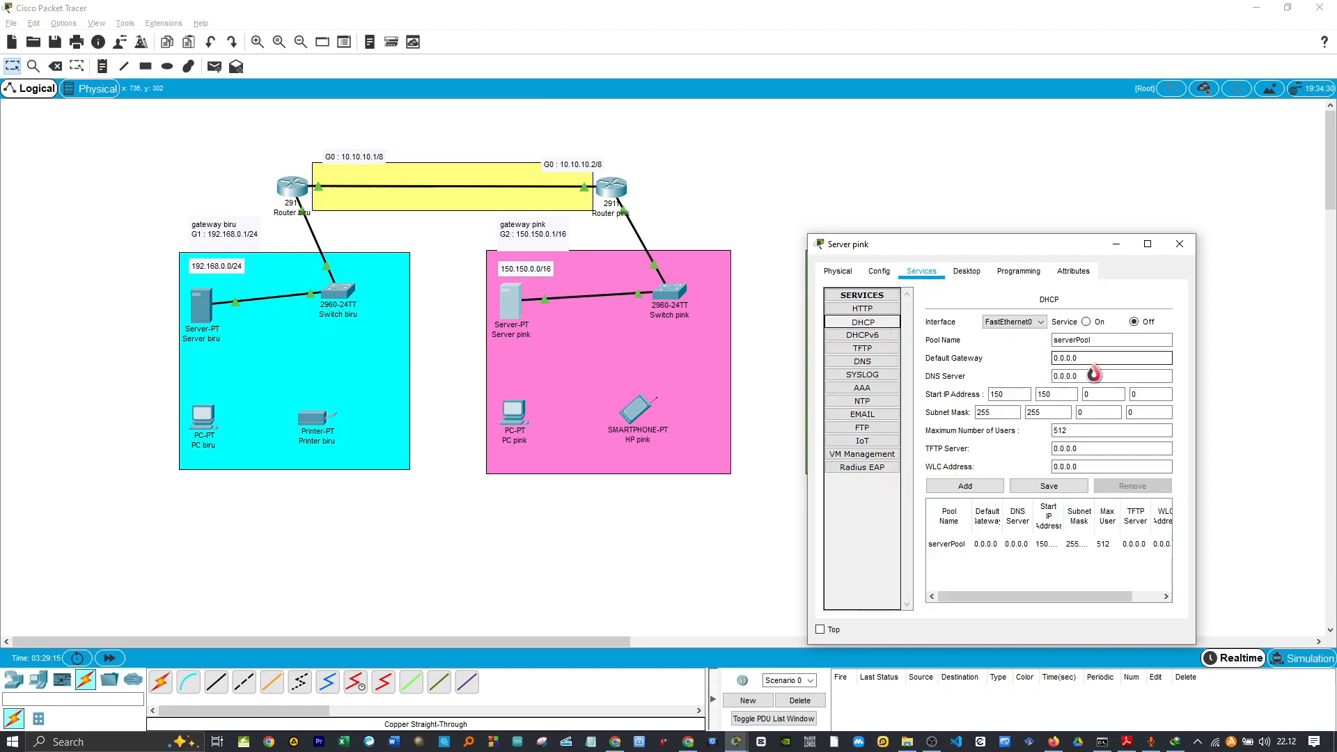
pyautogui.moveTo(1073, 359); pyautogui.dragTo(1052, 359)
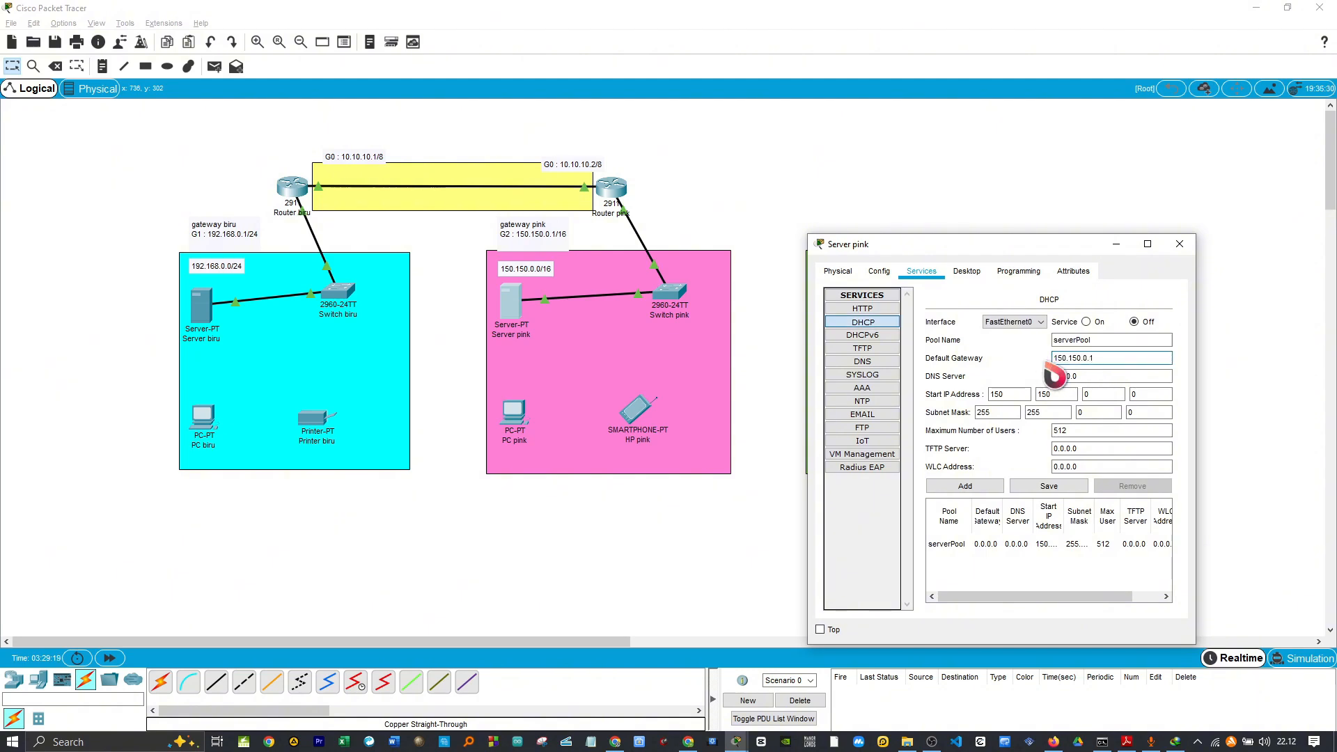
pyautogui.doubleClick(1134, 394)
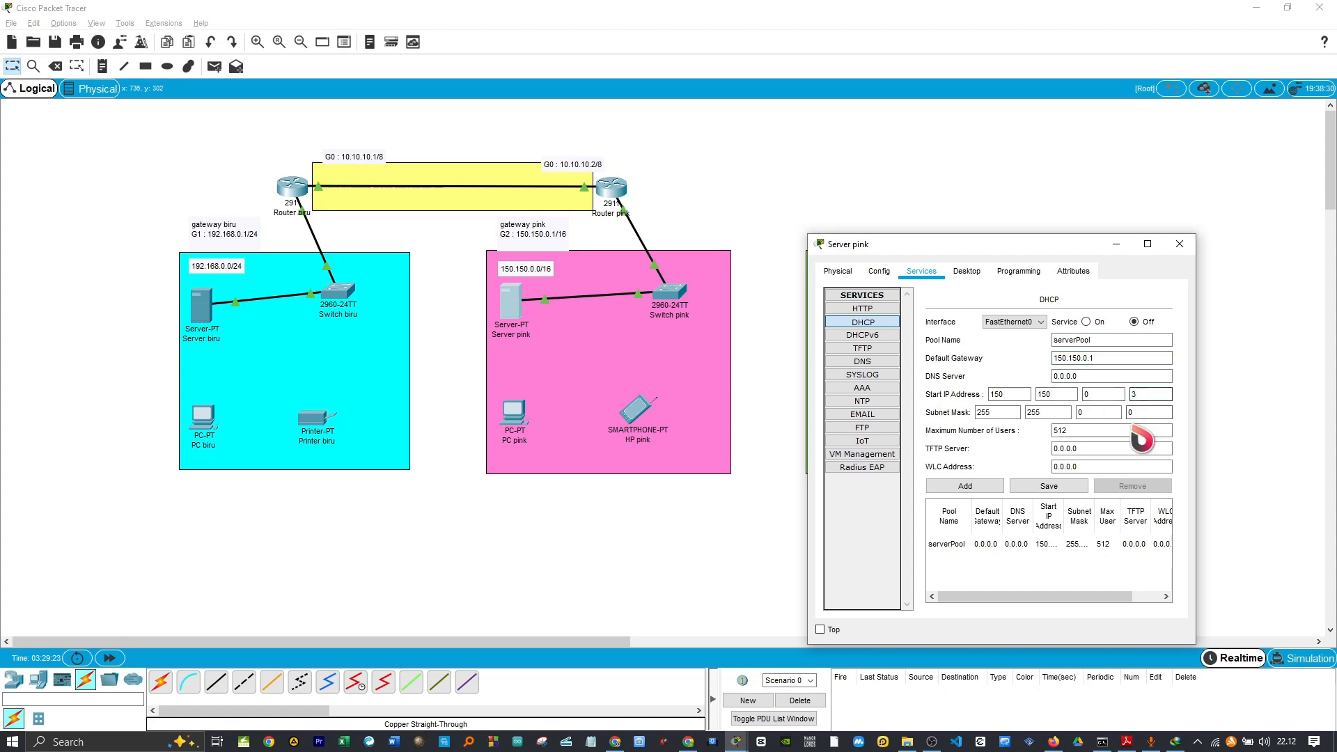
pyautogui.click(1058, 487)
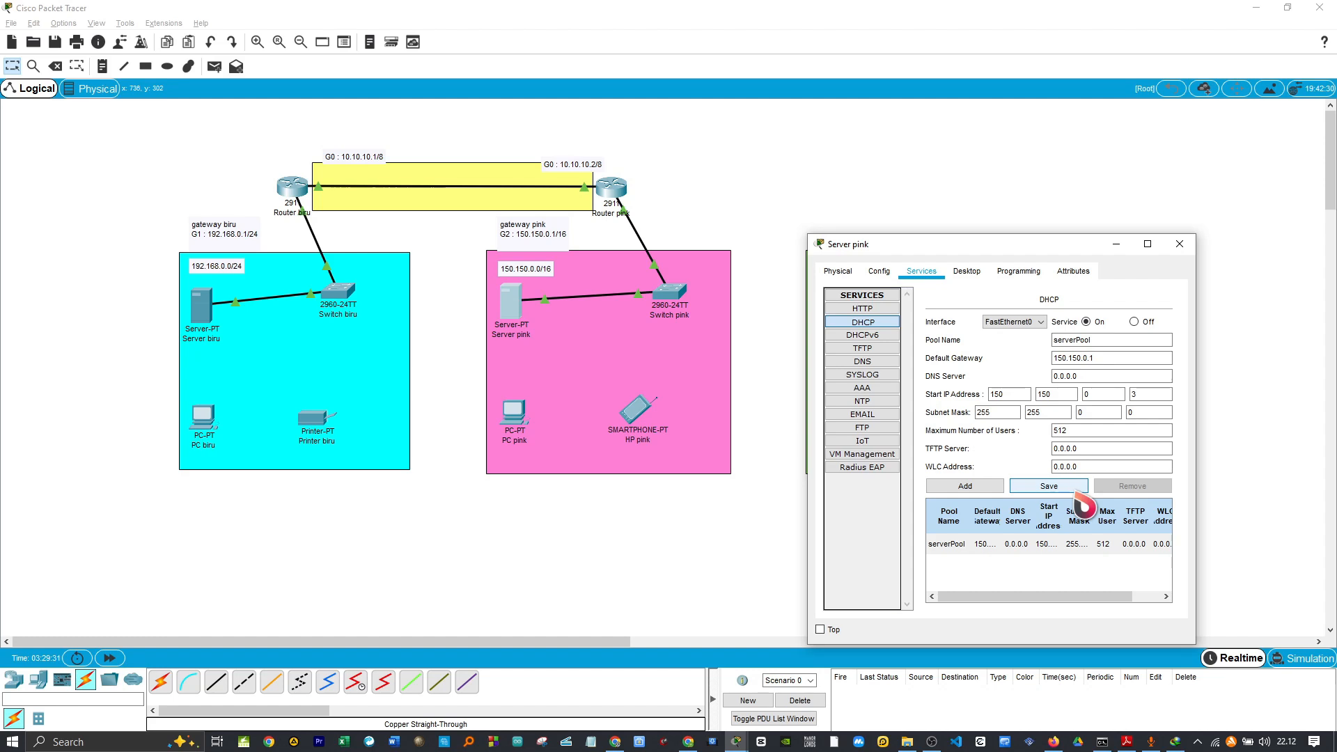
pyautogui.click(1179, 245)
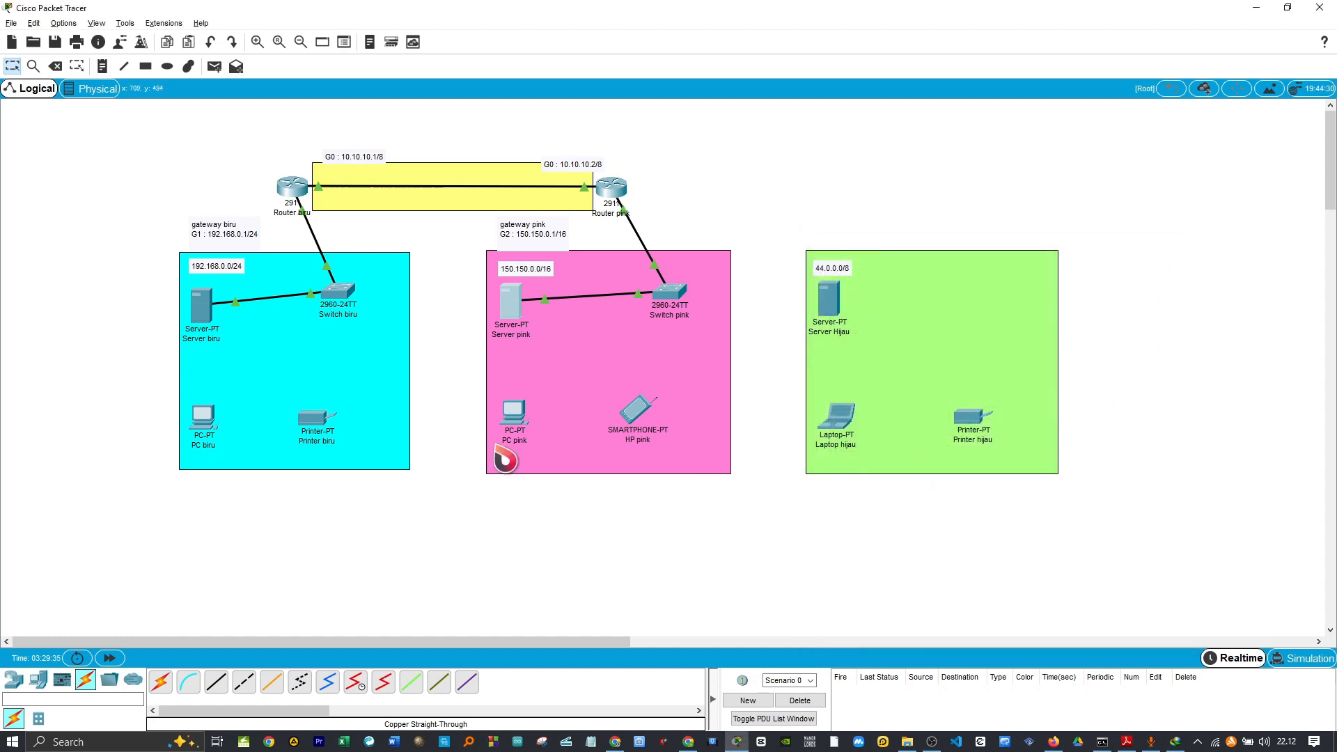
# Send a simple PDU from Server biru to Server pink to test the connection
pyautogui.click(215, 66)
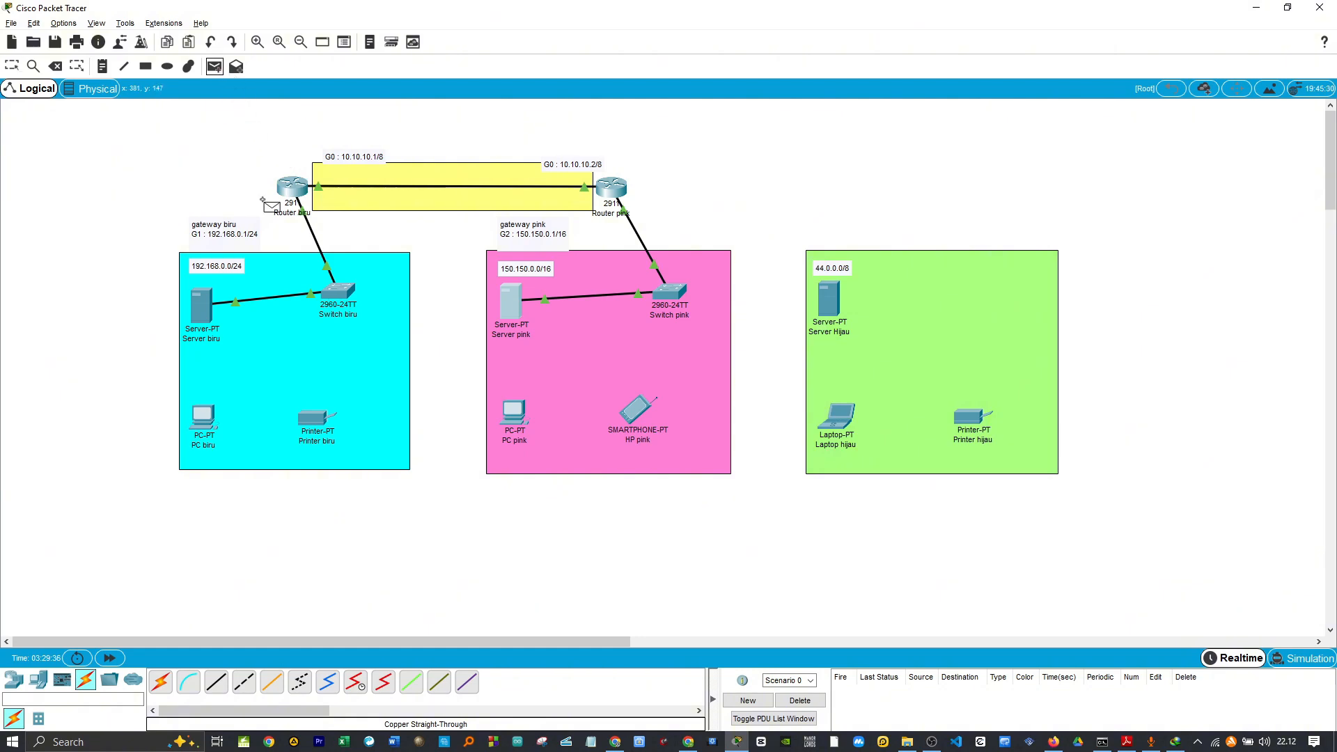
pyautogui.click(202, 304)
pyautogui.click(514, 302)
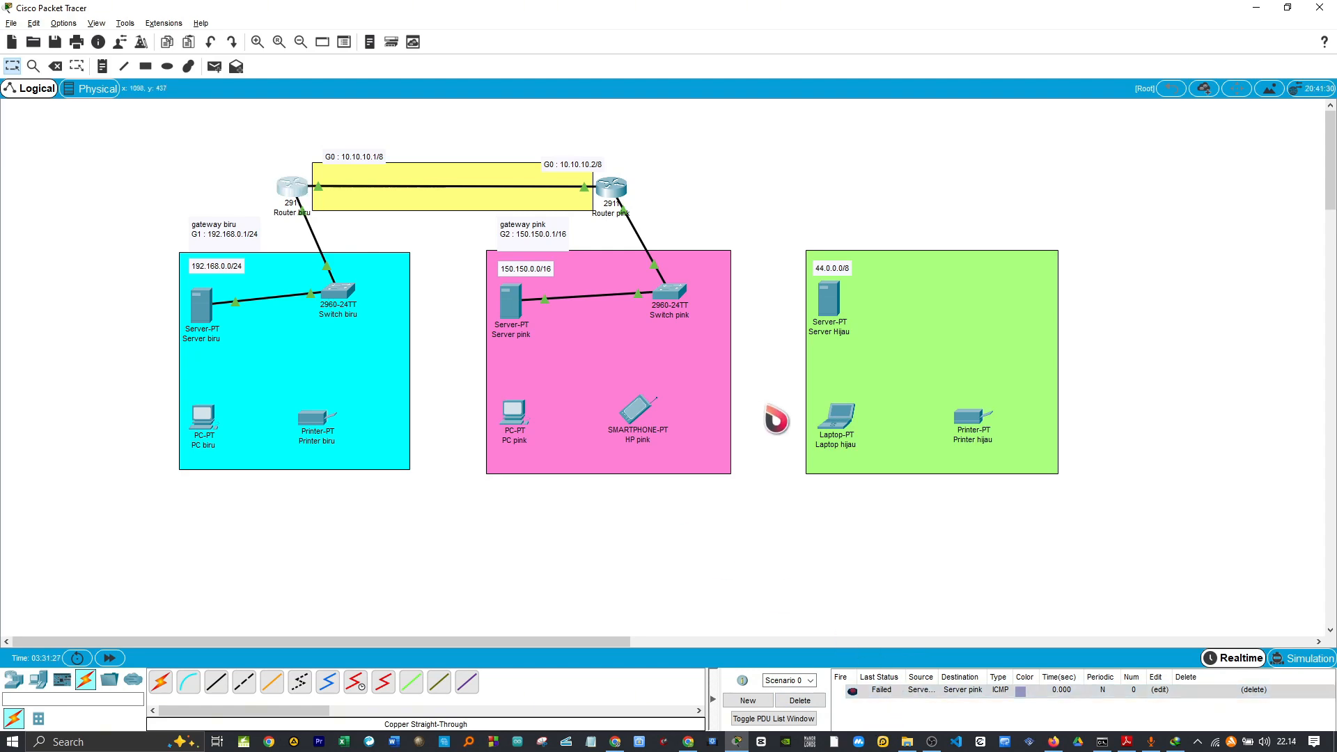
# Open Router biru's static route settings and move its window clear of the blue and pink areas
pyautogui.click(303, 197)
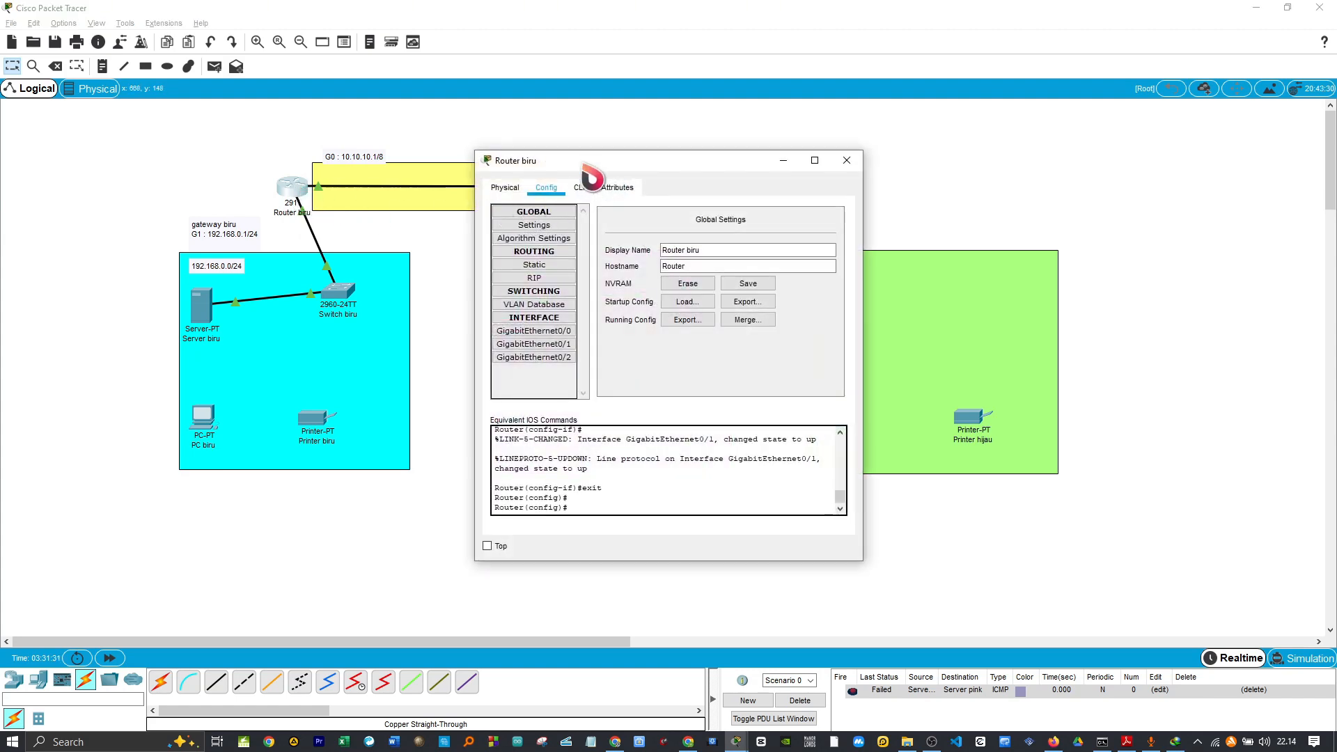
pyautogui.click(549, 265)
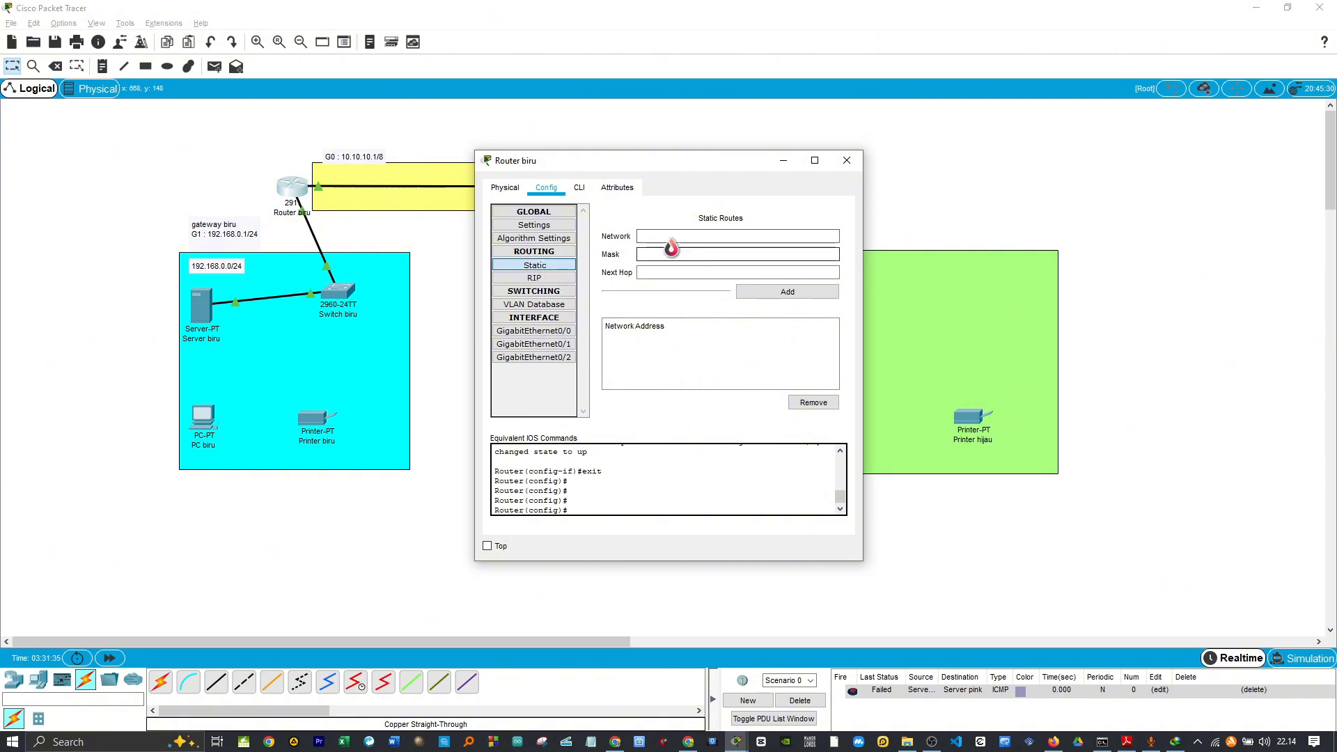
pyautogui.moveTo(634, 180); pyautogui.dragTo(930, 245)
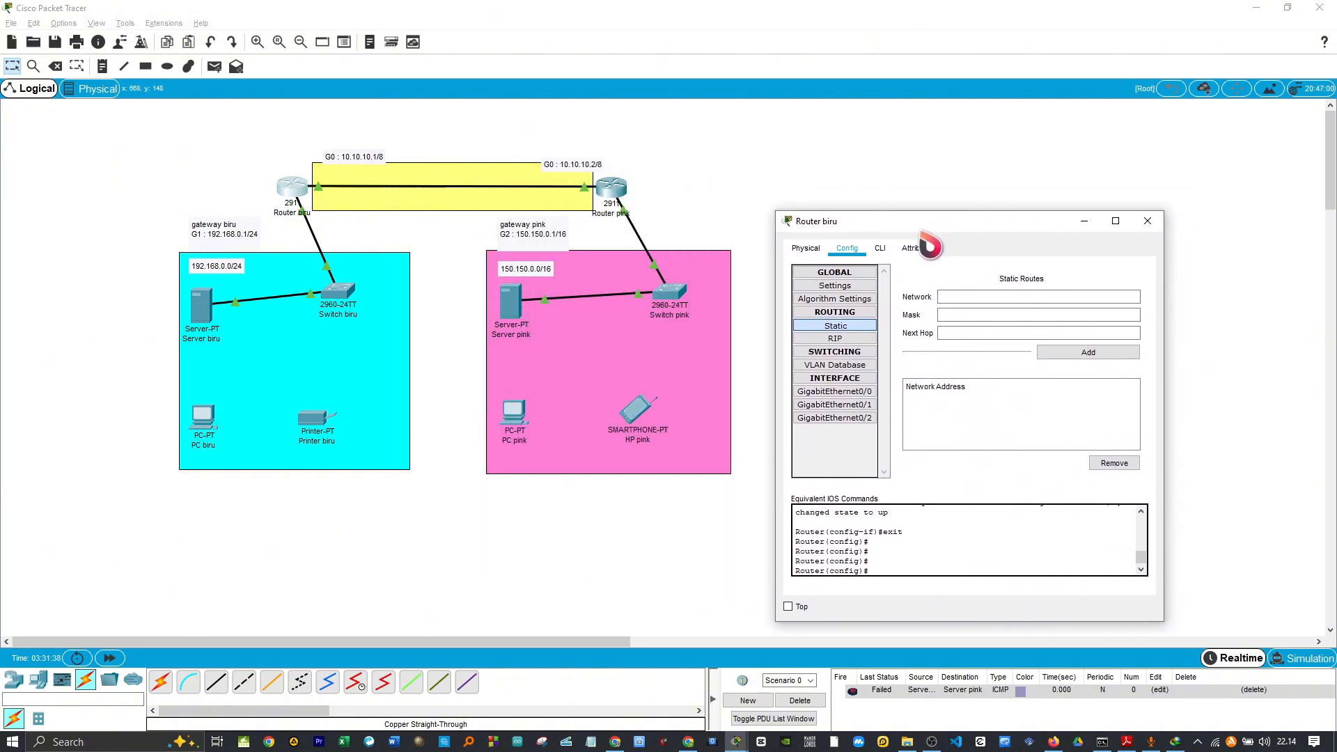
pyautogui.click(947, 299)
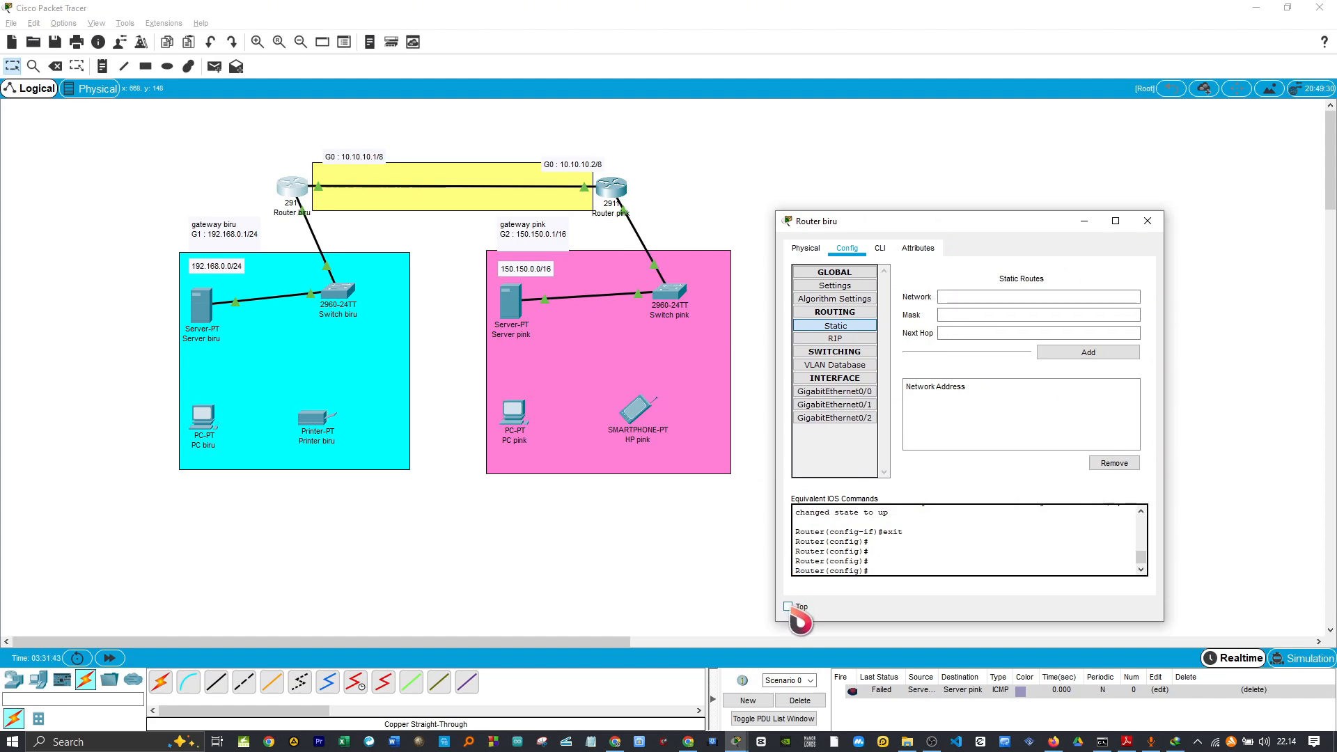
# Add a note below the blue area with the lines "rooting static biru > pink", "network pink", "mask pink" and "hop"
pyautogui.click(101, 66)
pyautogui.click(188, 493)
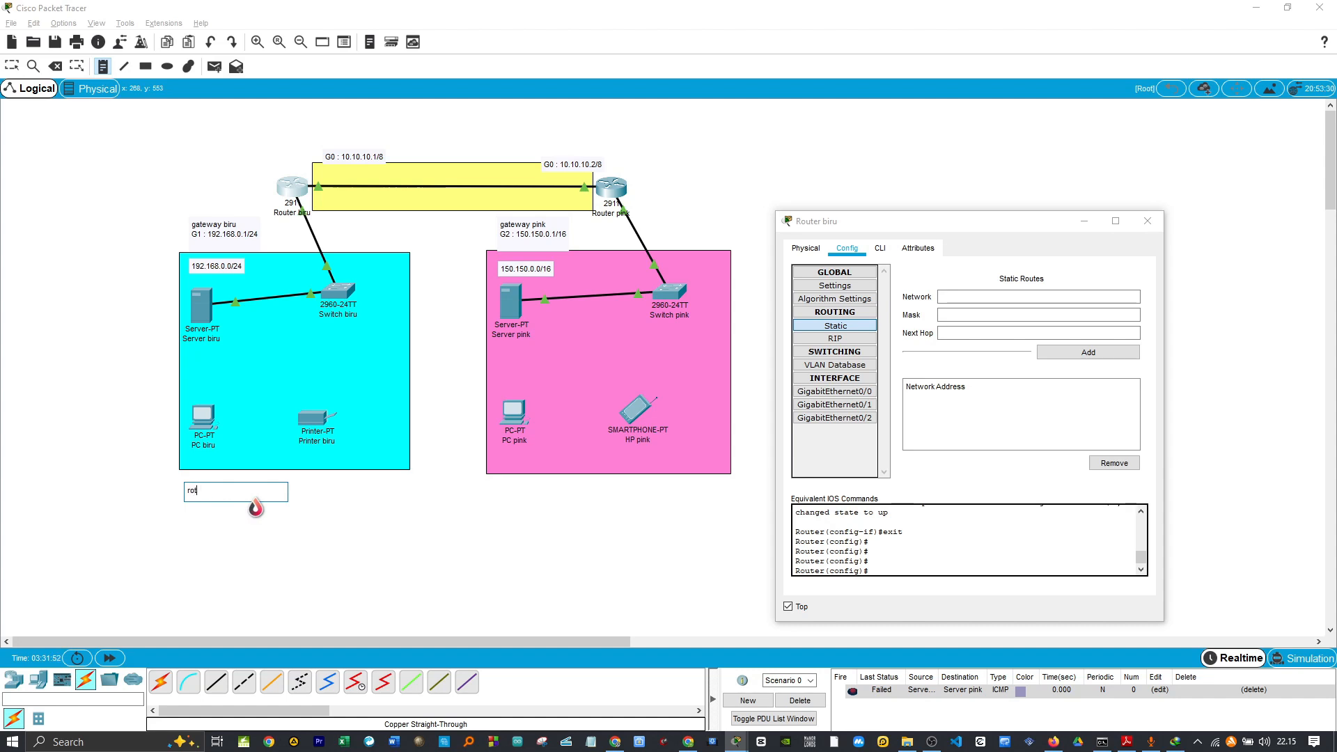
pyautogui.write('oting static biru > pink')
pyautogui.press('Return')
pyautogui.write('network')
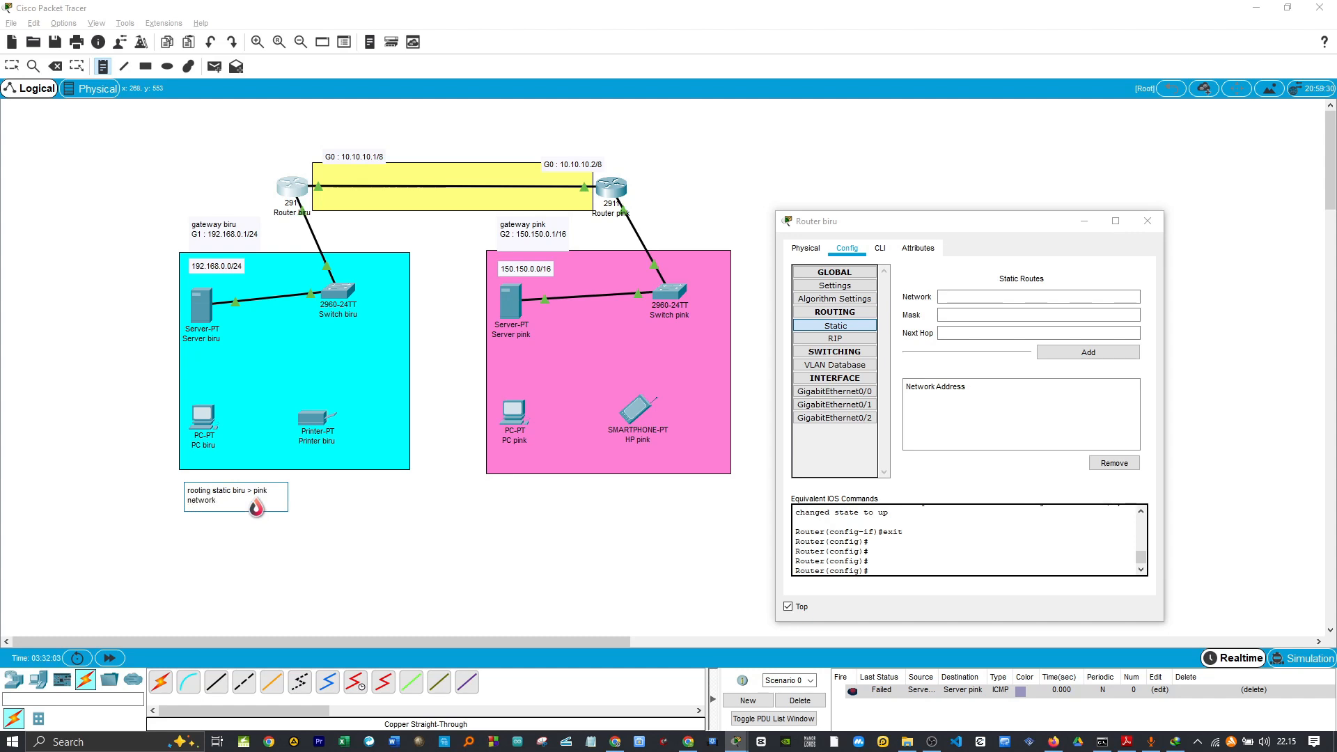
pyautogui.write(' pink')
pyautogui.press('Return')
pyautogui.write('mask pink')
pyautogui.press('Return')
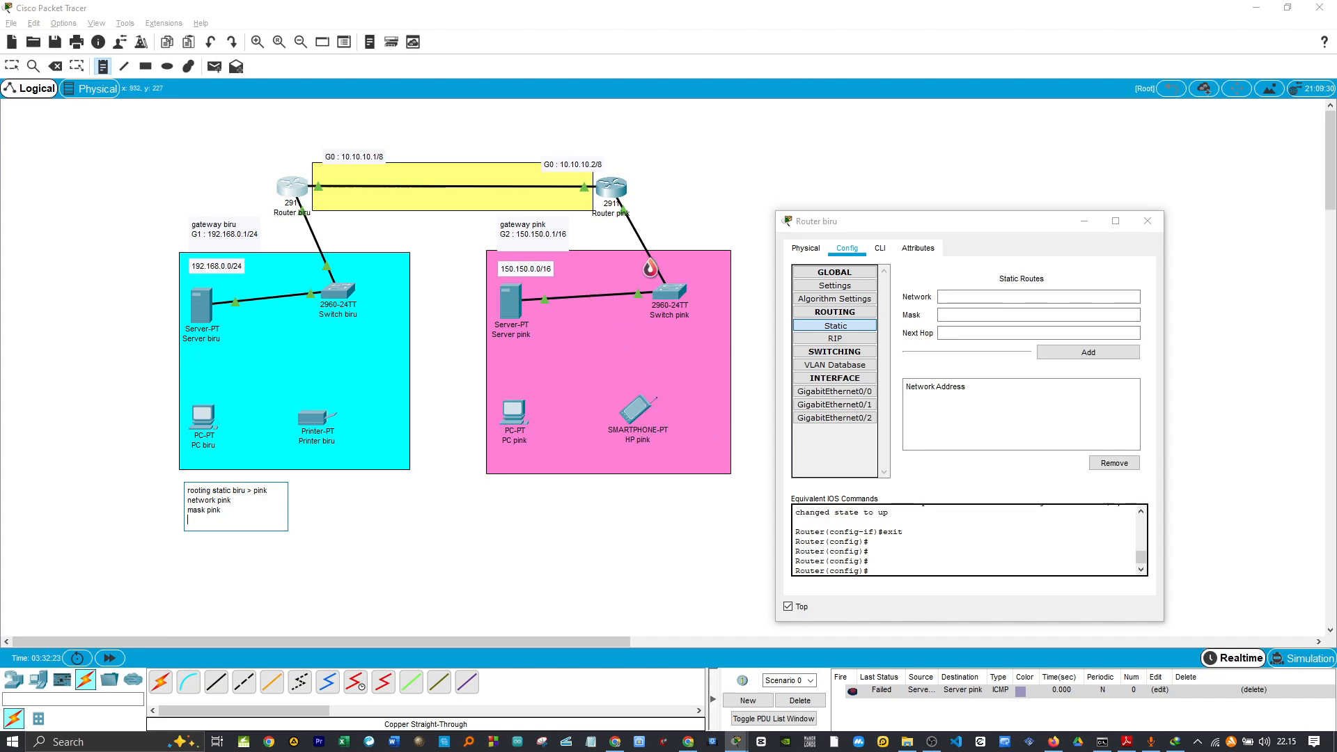
pyautogui.click(234, 529)
pyautogui.write('hop')
pyautogui.click(888, 230)
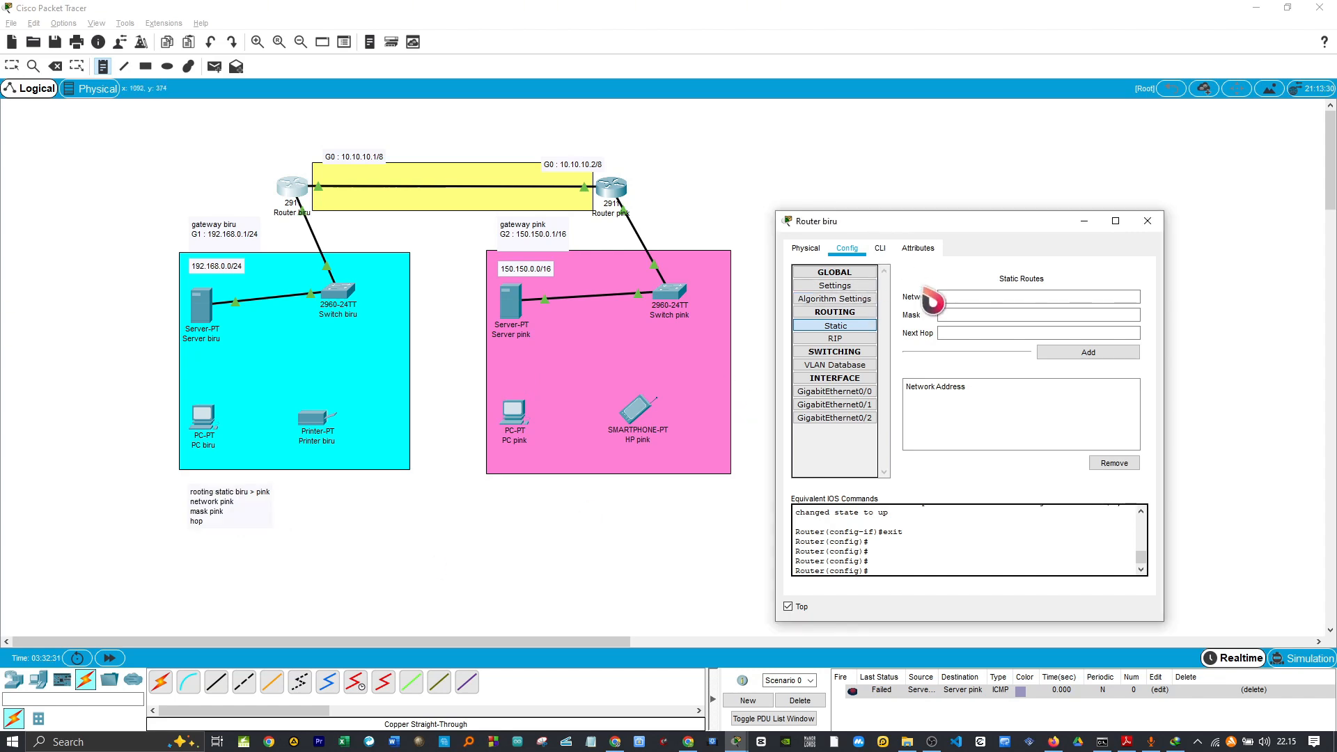
# Enter network 150.150.0.0 and mask 255.255.0.0 for a new static route on Router biru
pyautogui.click(957, 298)
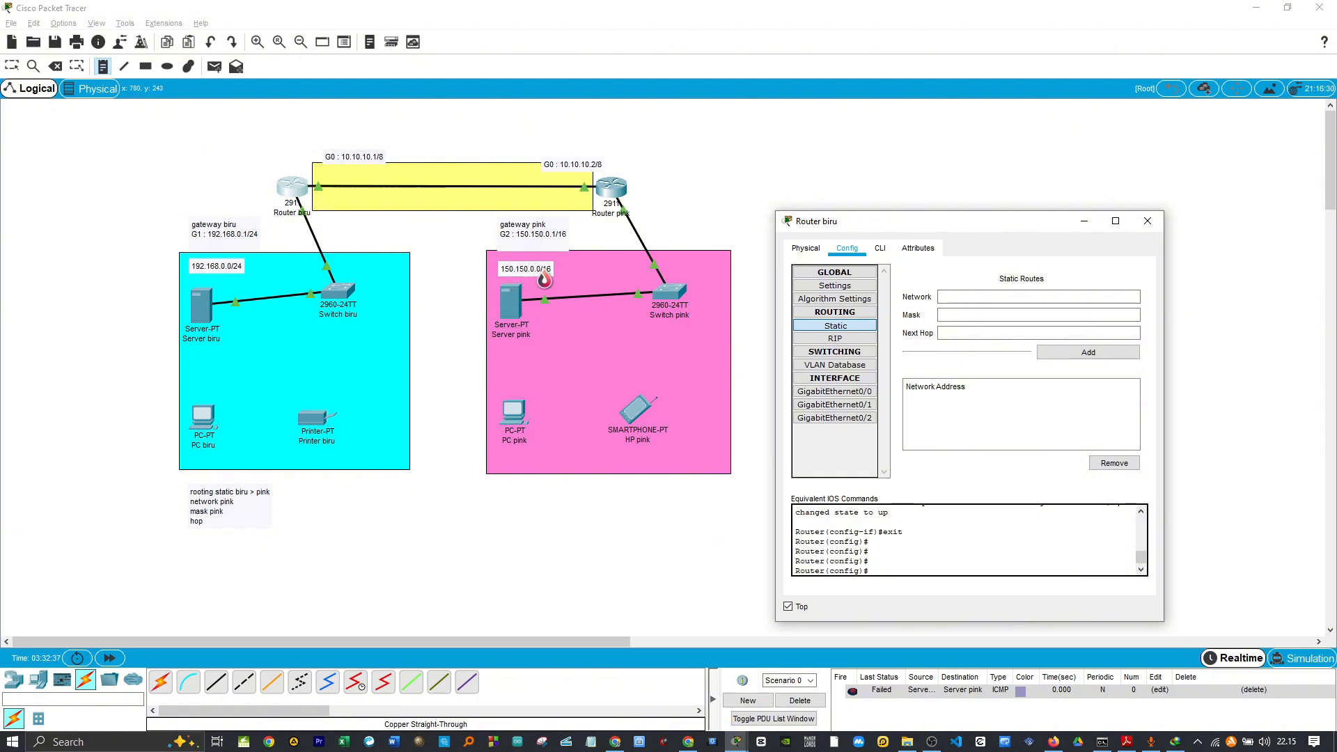
pyautogui.click(945, 299)
pyautogui.write('150.15')
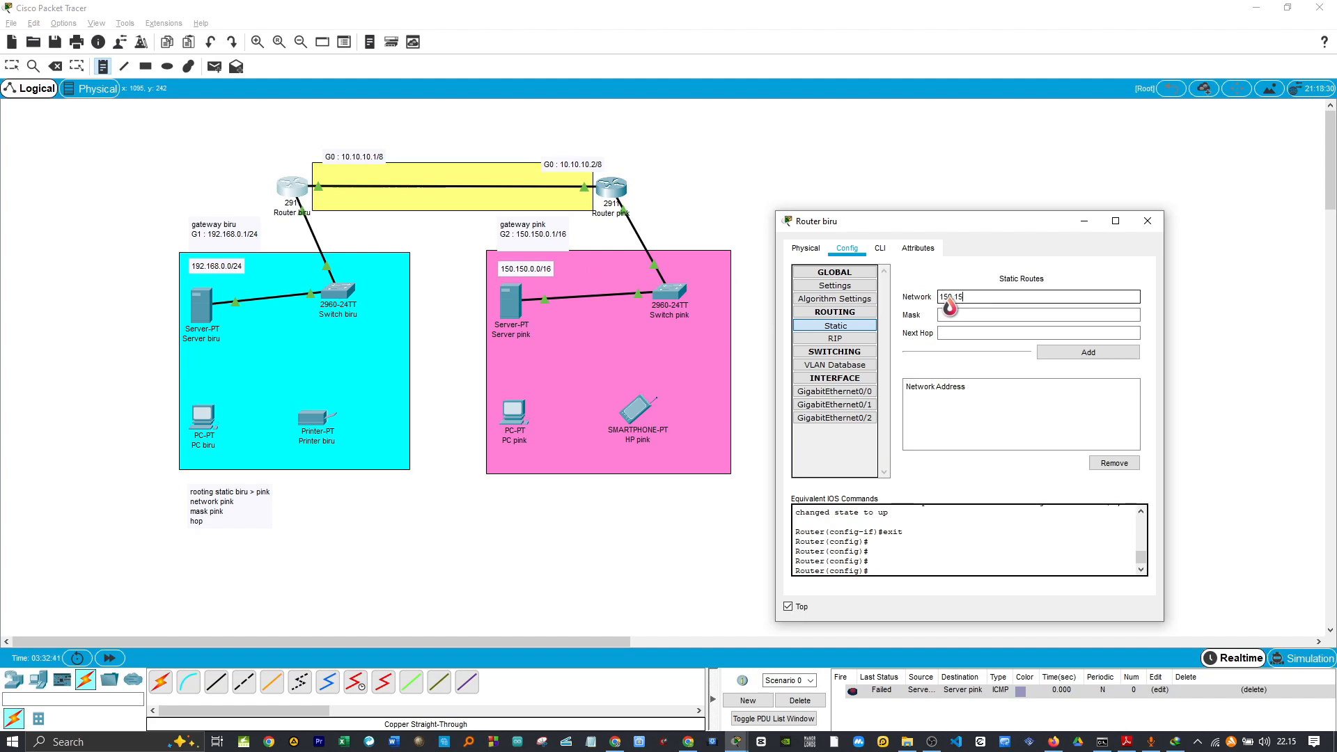
pyautogui.write('0.0.0')
pyautogui.click(975, 317)
pyautogui.write('2')
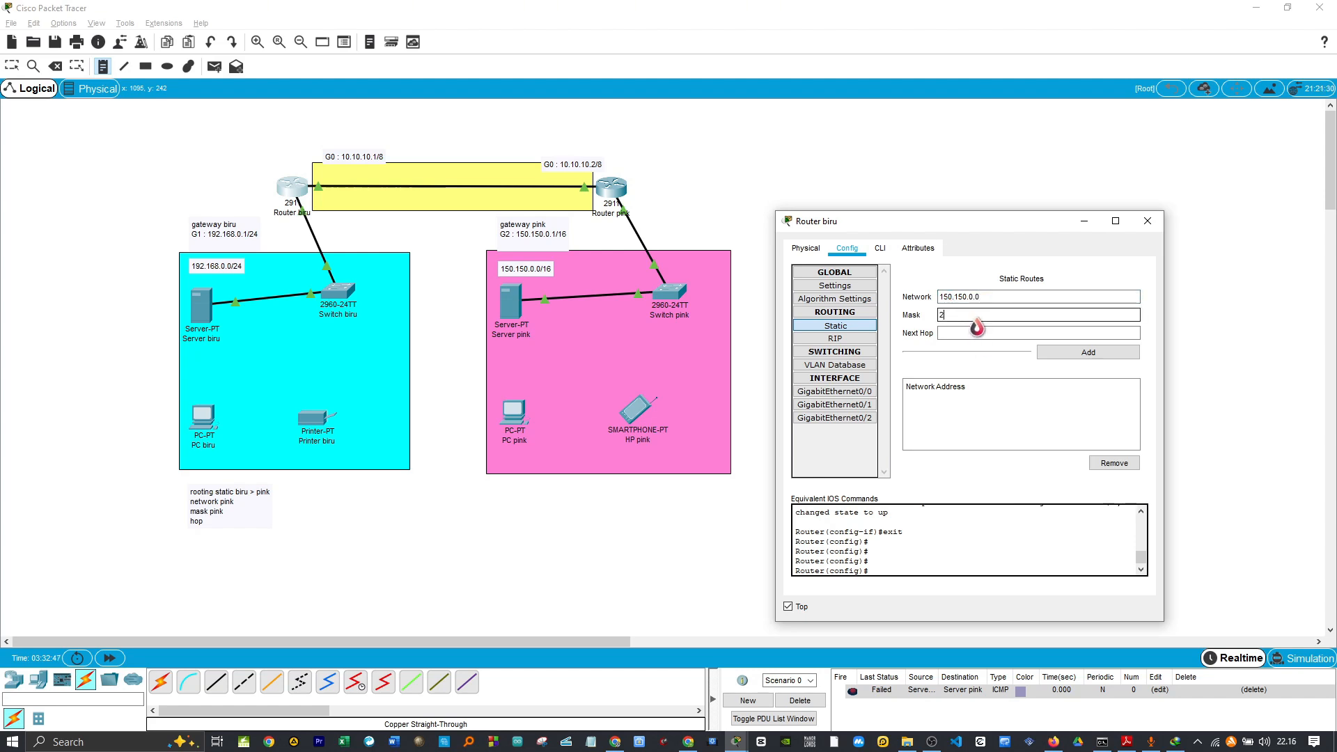
pyautogui.write('55.255.25')
pyautogui.press('BackSpace')
pyautogui.press('BackSpace')
# Set the next hop to 10.10.10.2, add the static route to Router biru and close its window
pyautogui.click(989, 333)
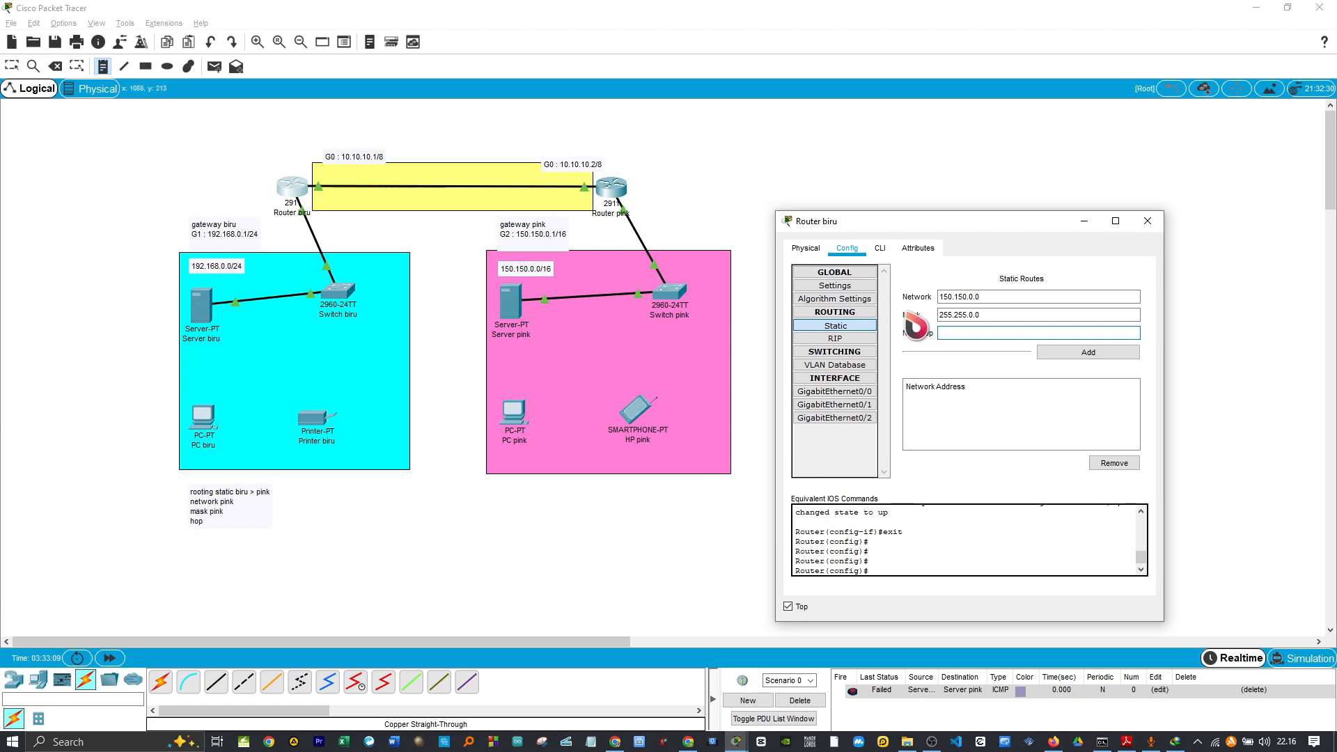
pyautogui.write('10')
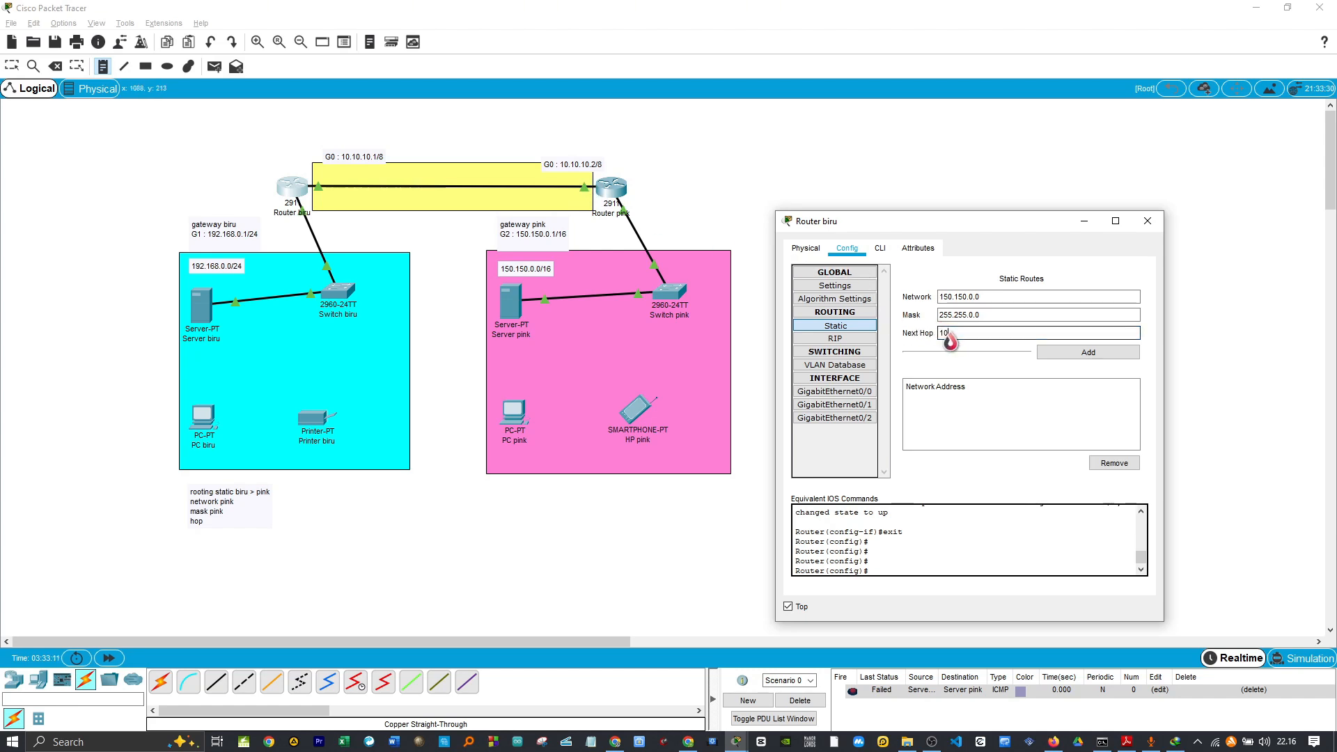
pyautogui.write('.10.10.2')
pyautogui.click(1076, 352)
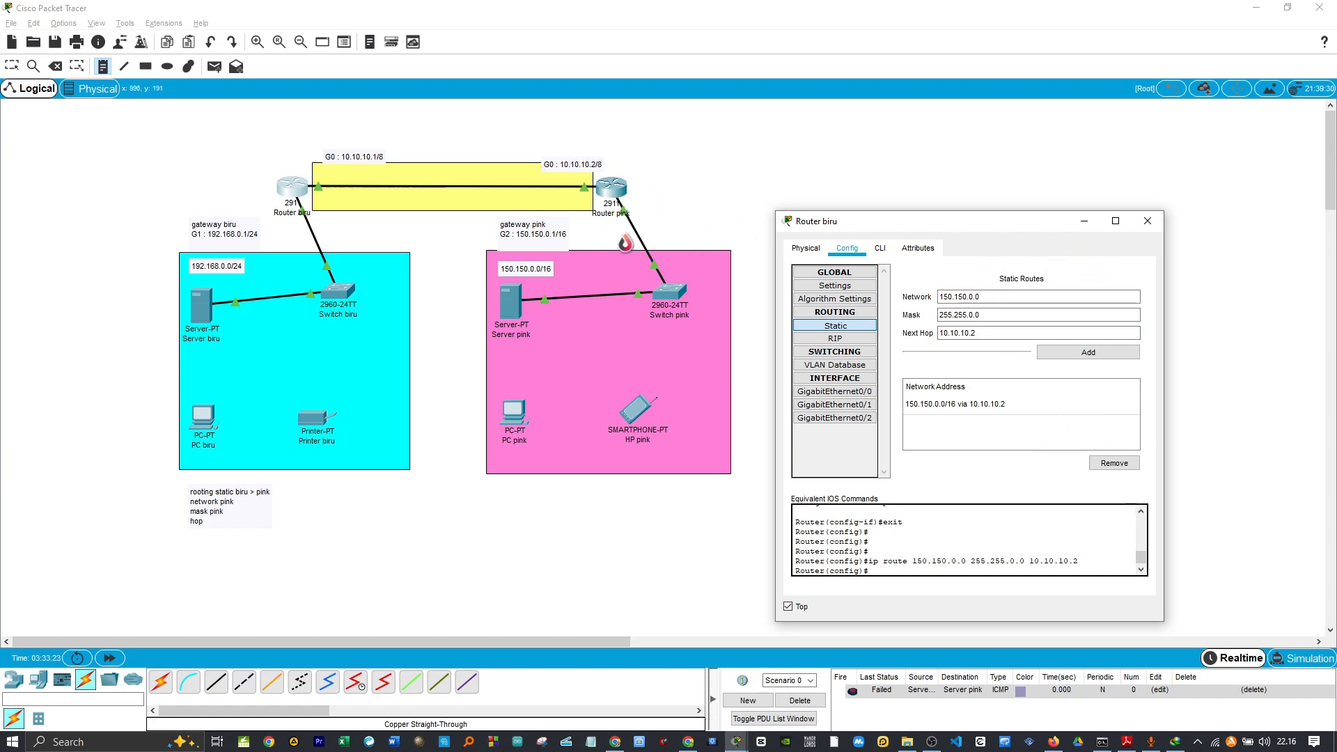
pyautogui.click(1147, 220)
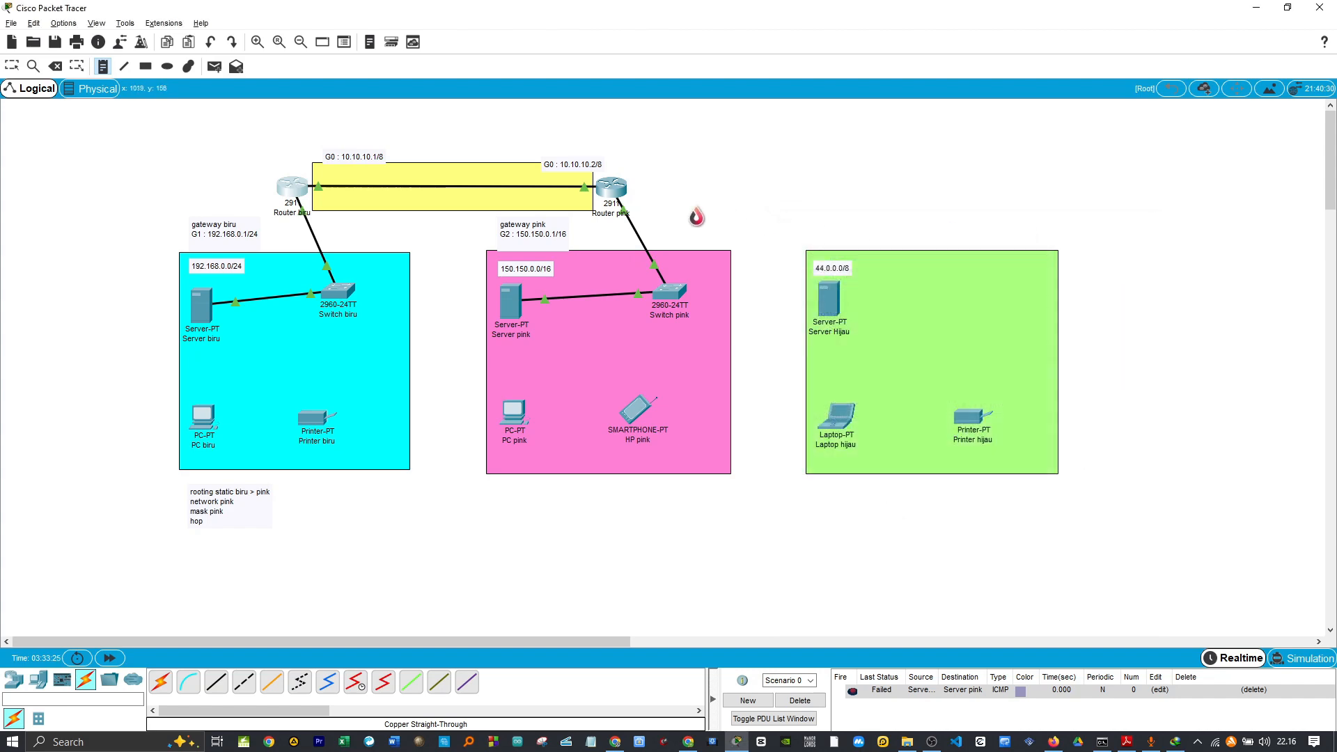
# Open Router pink's static route settings and move its window clear of the blue and pink areas
pyautogui.click(613, 192)
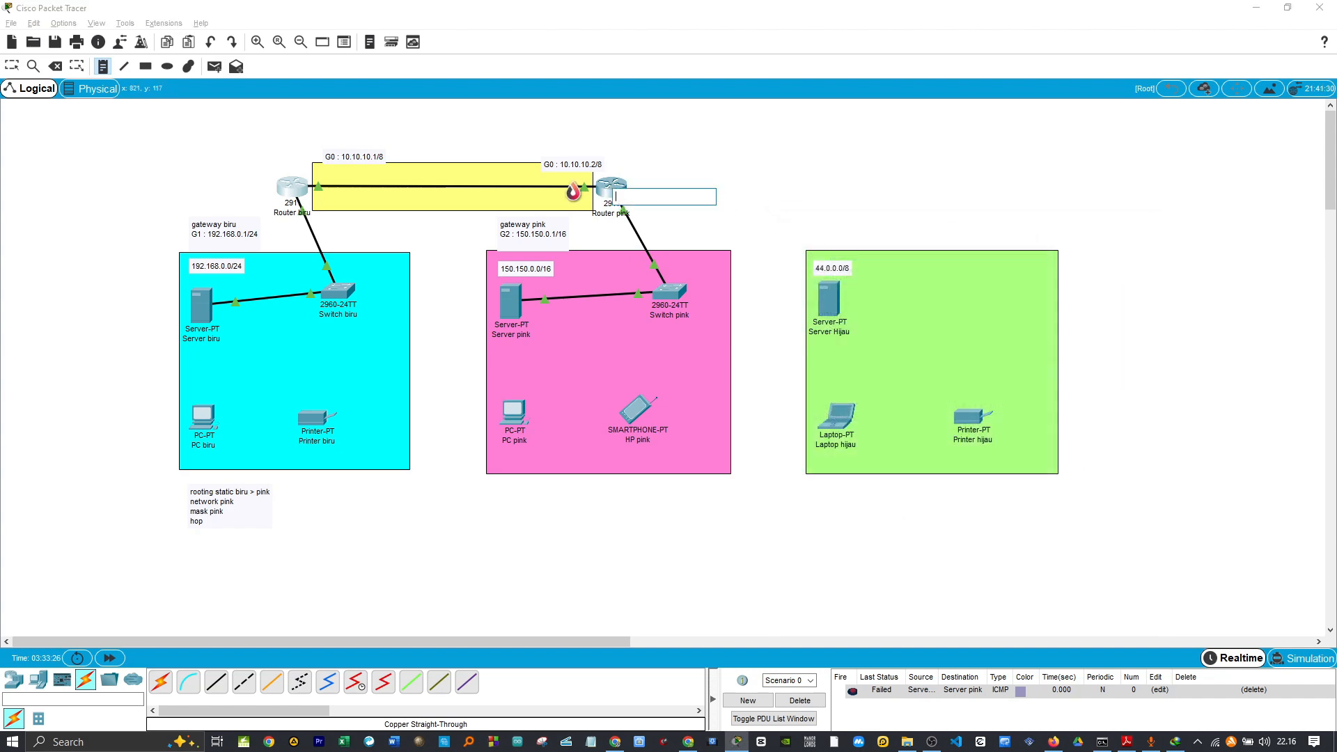
pyautogui.press('Escape')
pyautogui.click(612, 189)
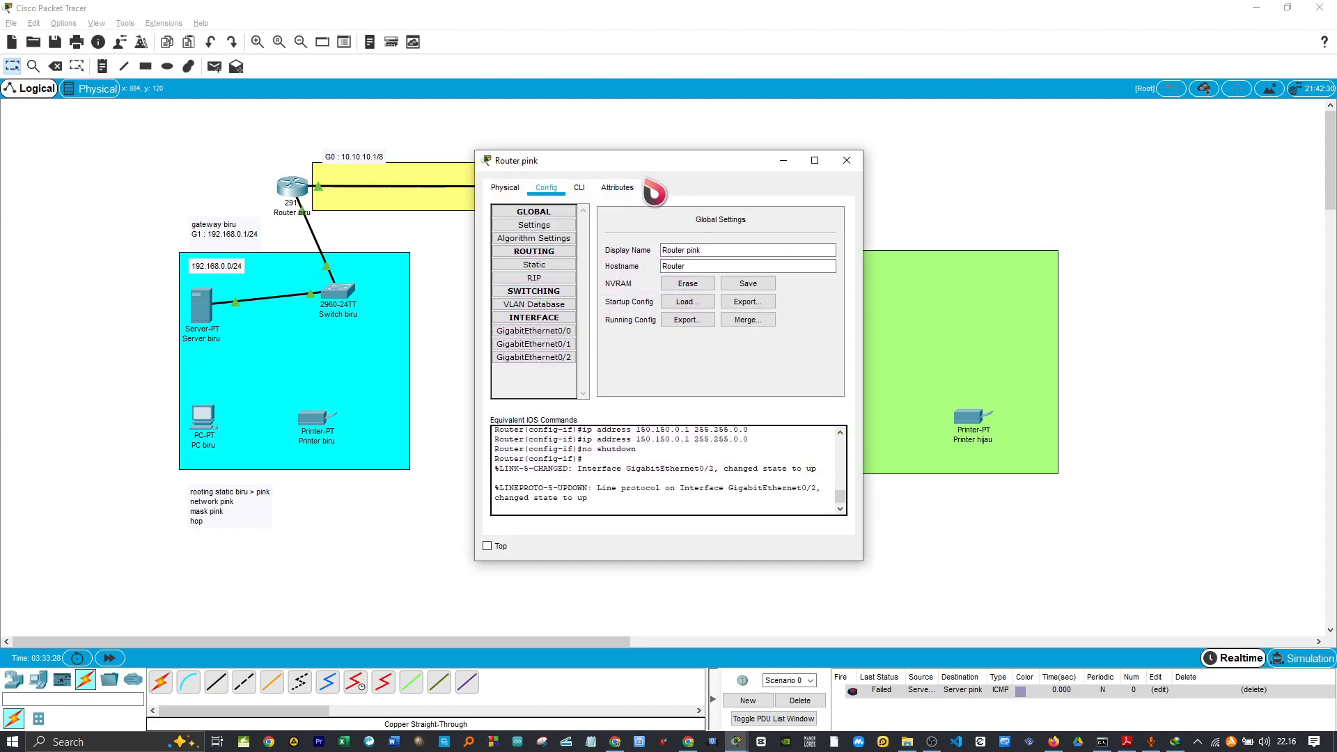
pyautogui.moveTo(647, 167); pyautogui.dragTo(943, 208)
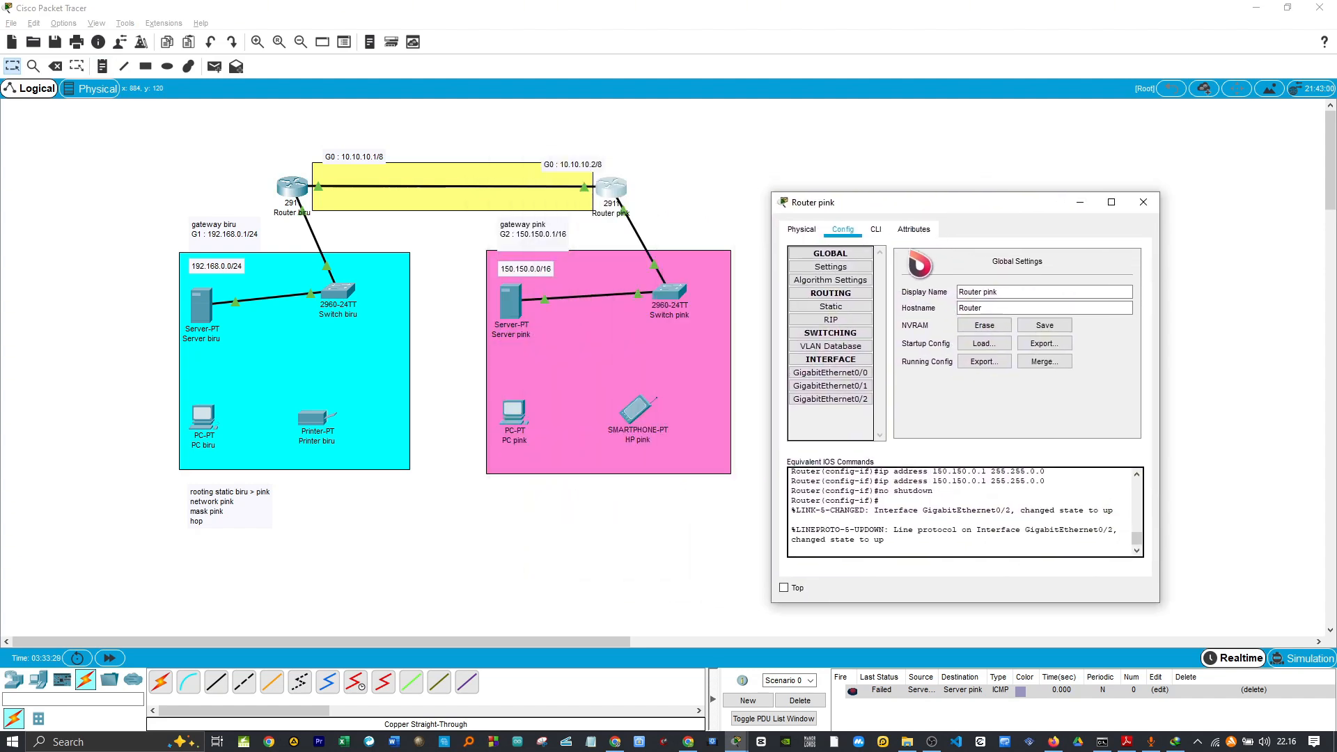
pyautogui.click(846, 307)
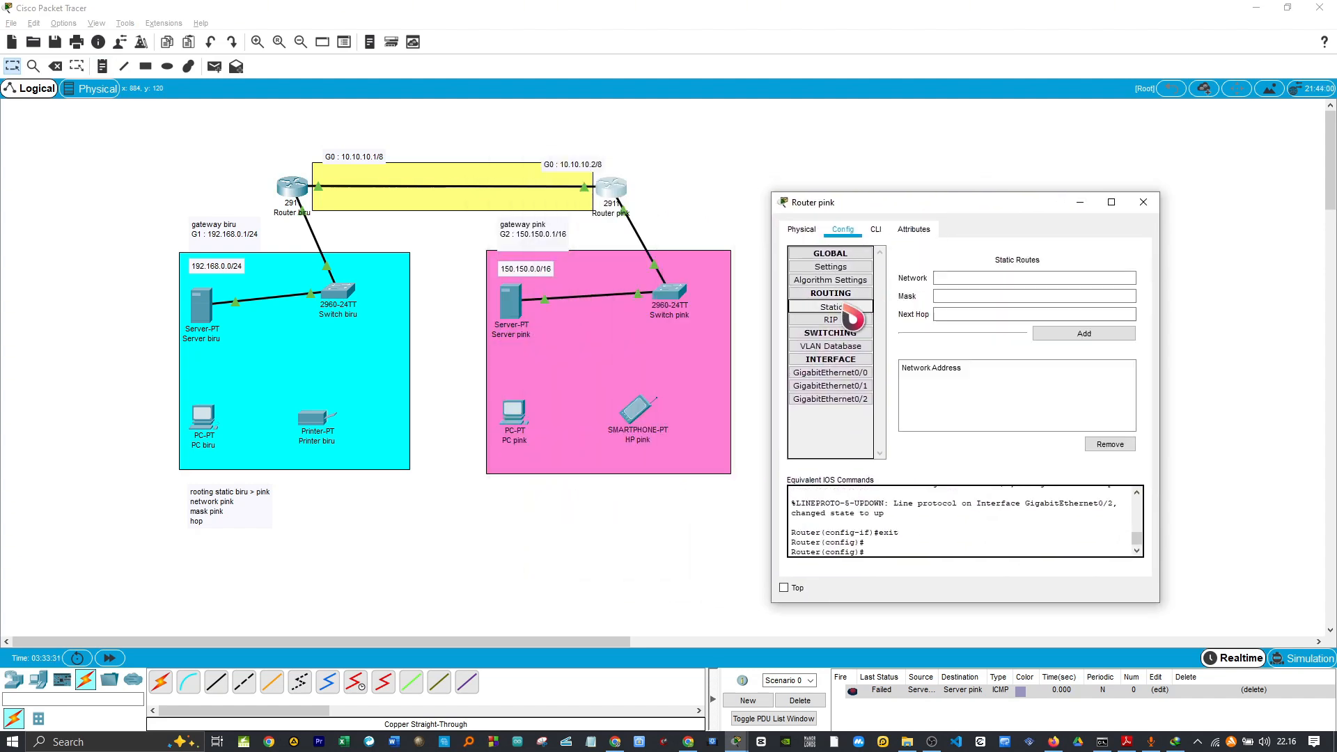
pyautogui.click(951, 283)
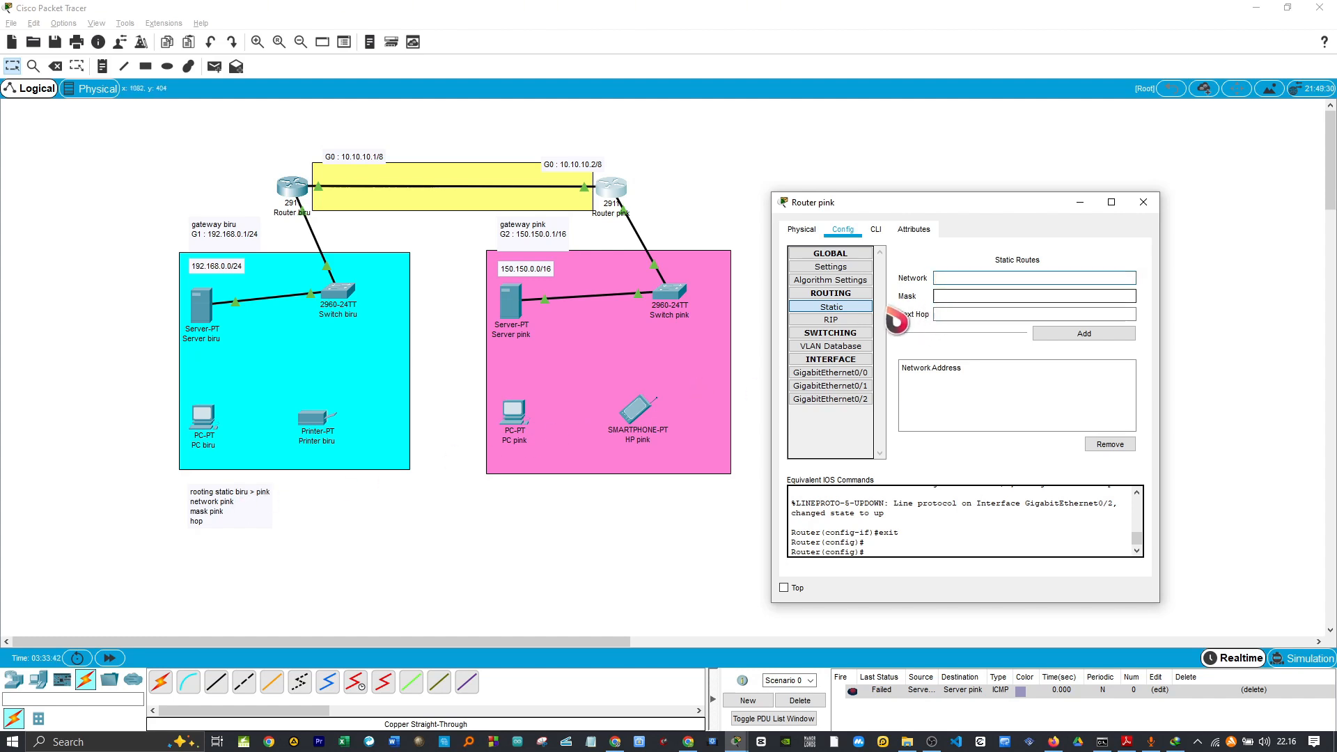
# Reword the note below the blue area to read "rooting static", "network tujuan", "mask tujuan" and "hop gerbang pertama ke tujuan"
pyautogui.doubleClick(247, 503)
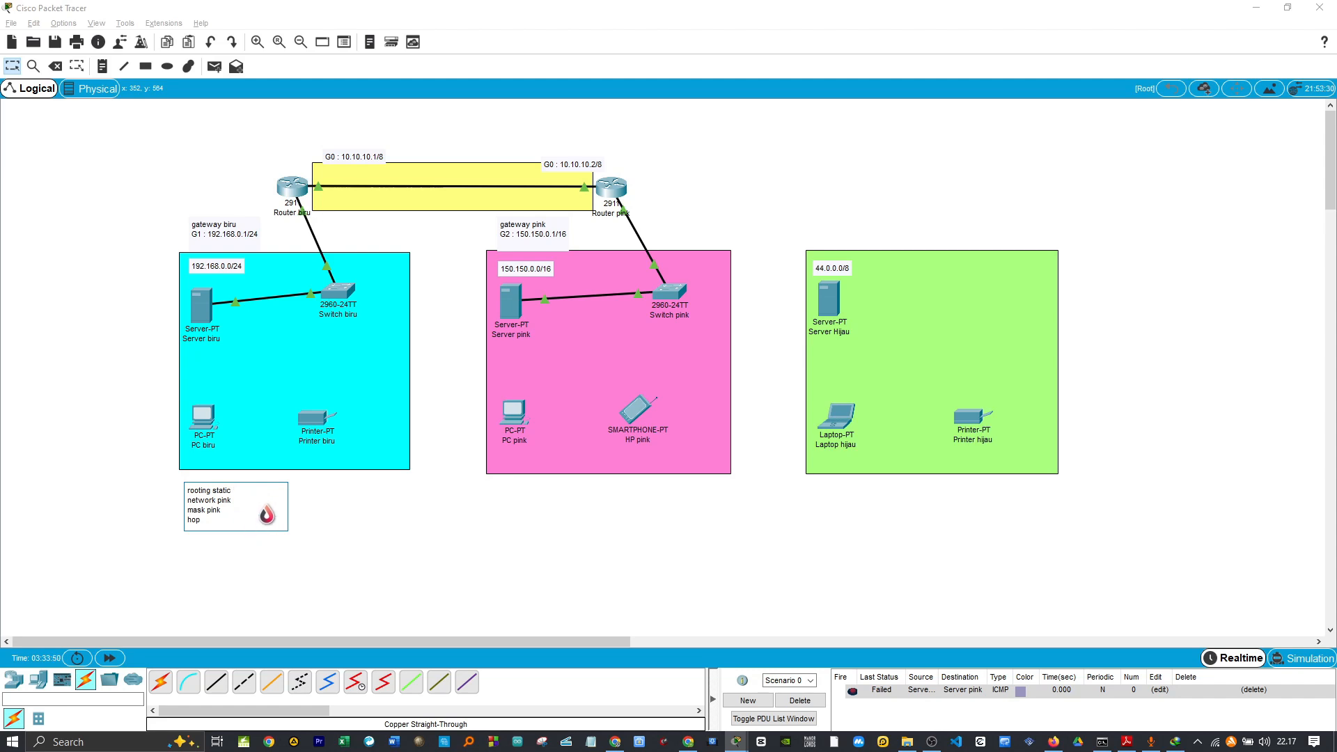
pyautogui.doubleClick(221, 502)
pyautogui.write('tujuan')
pyautogui.doubleClick(218, 511)
pyautogui.write('t')
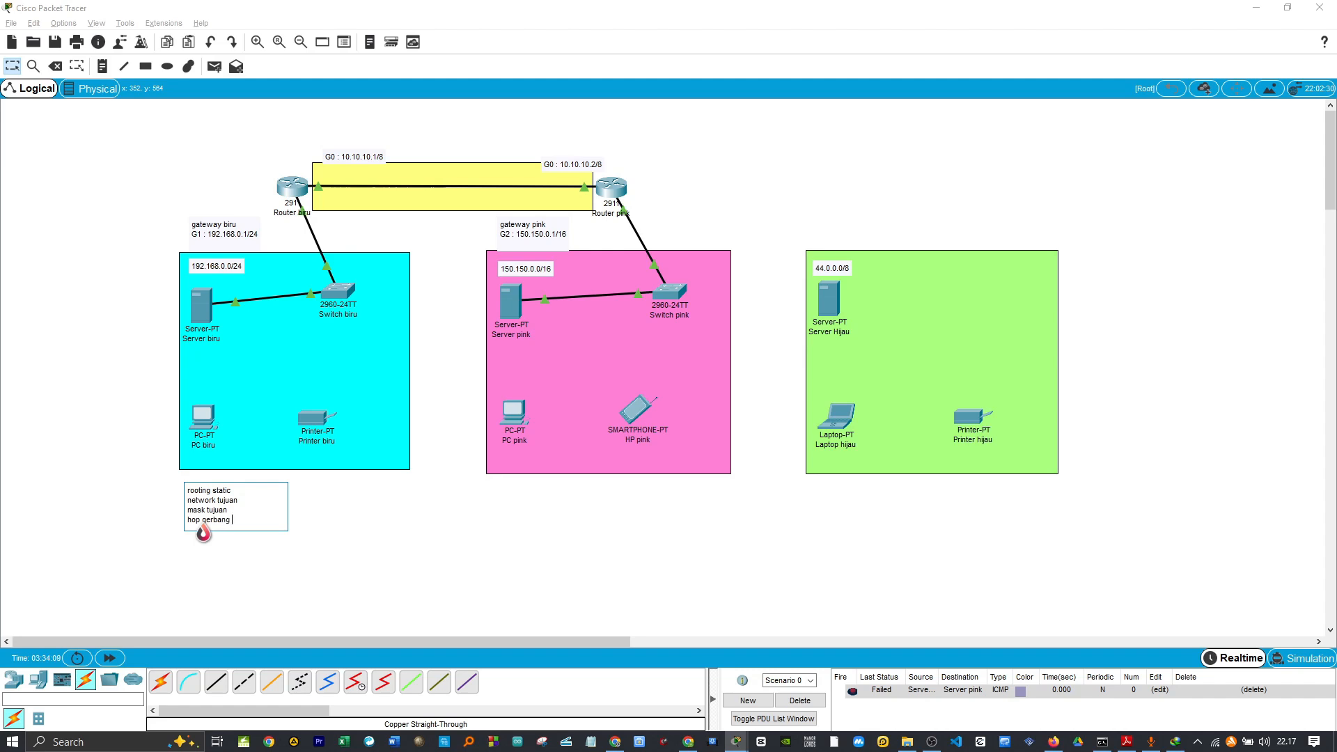
pyautogui.write('ama ke tujuan')
pyautogui.click(442, 521)
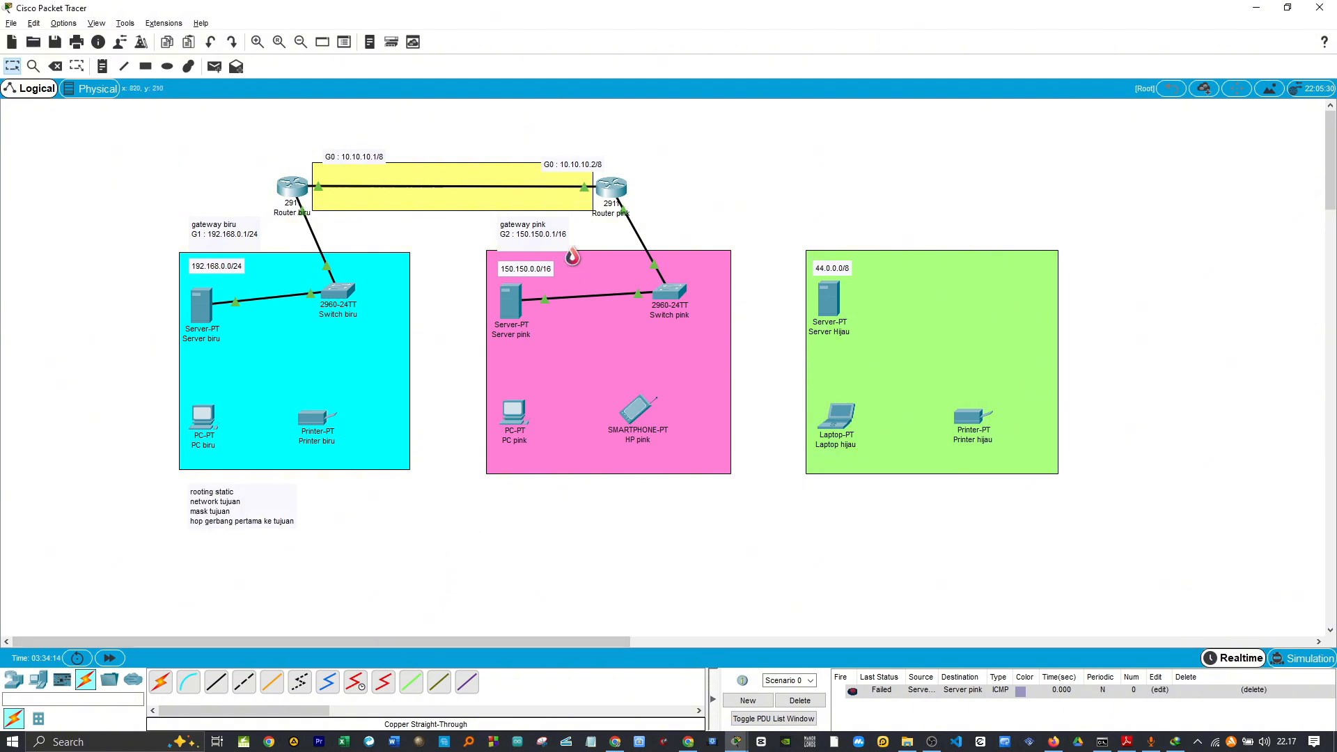
# Enter network 192.168.0.0 and mask 255.255.255.0 for a new static route on Router pink
pyautogui.click(611, 188)
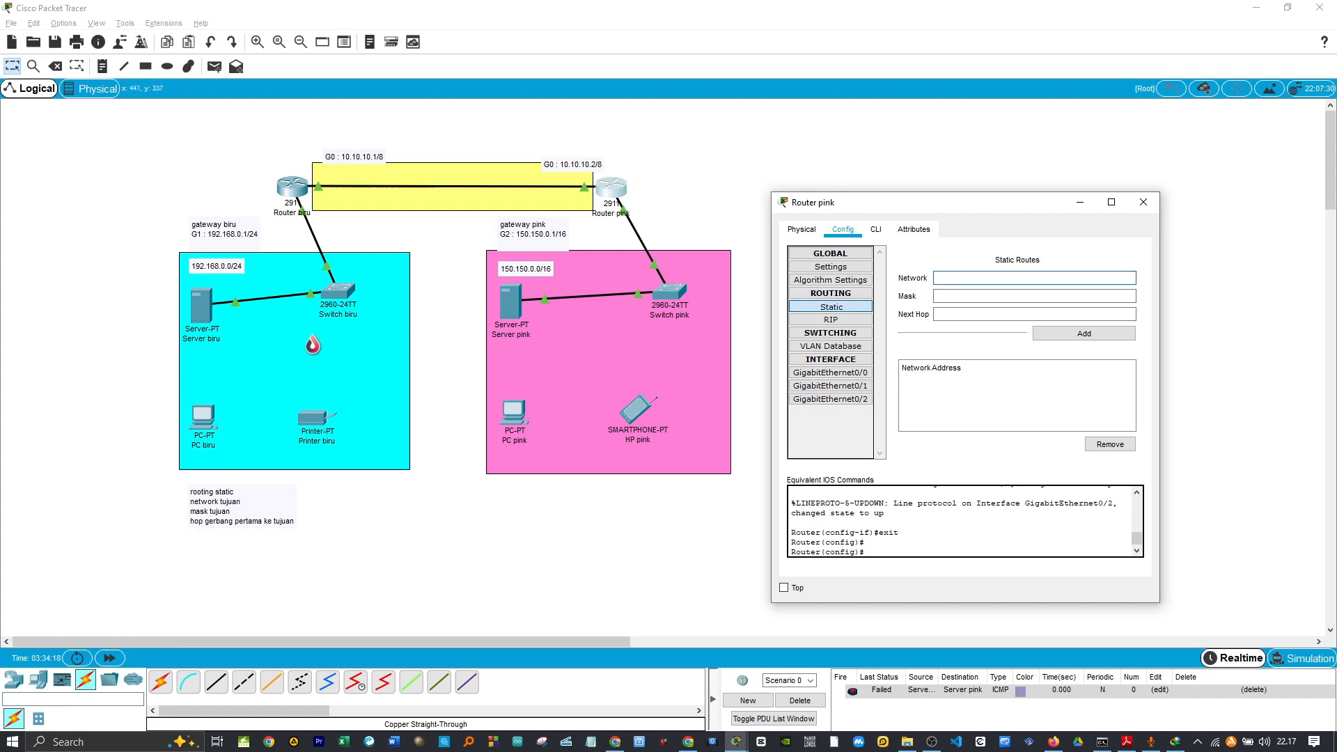
pyautogui.write('192.168.0.0')
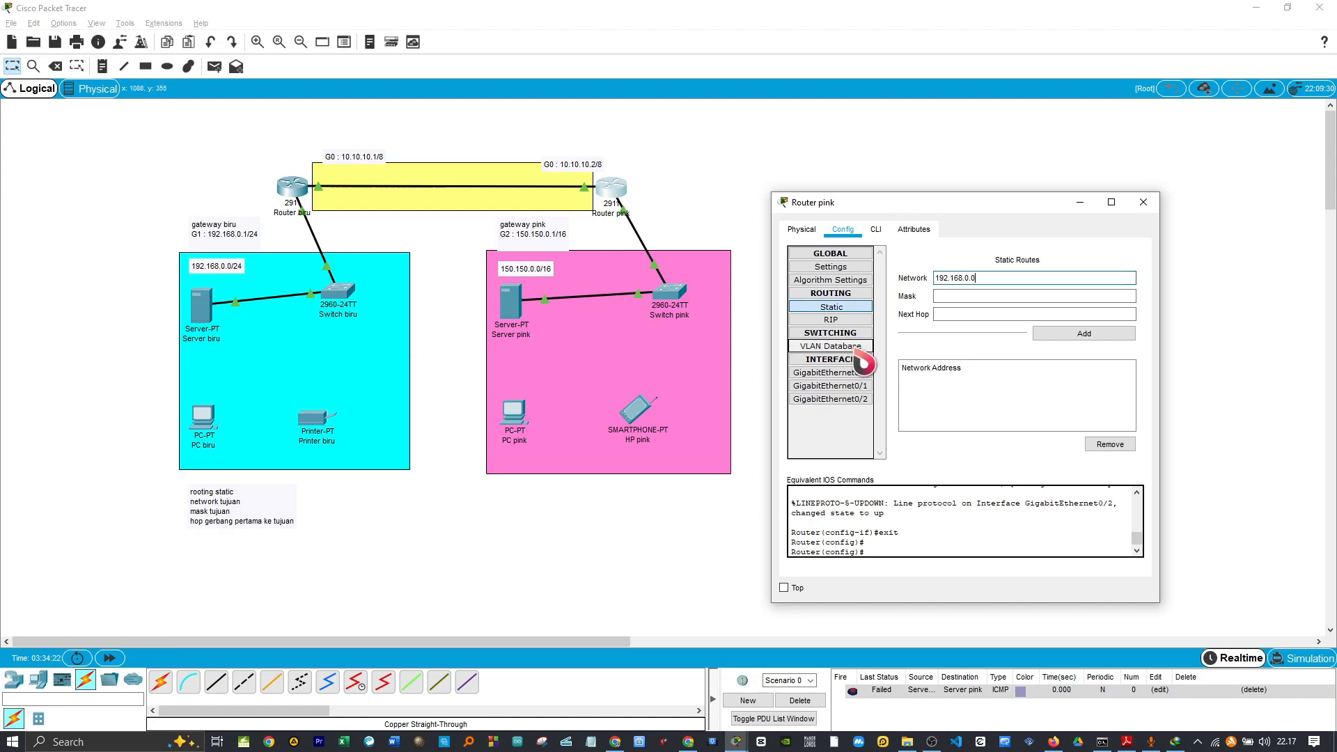
pyautogui.click(999, 299)
pyautogui.write('255.')
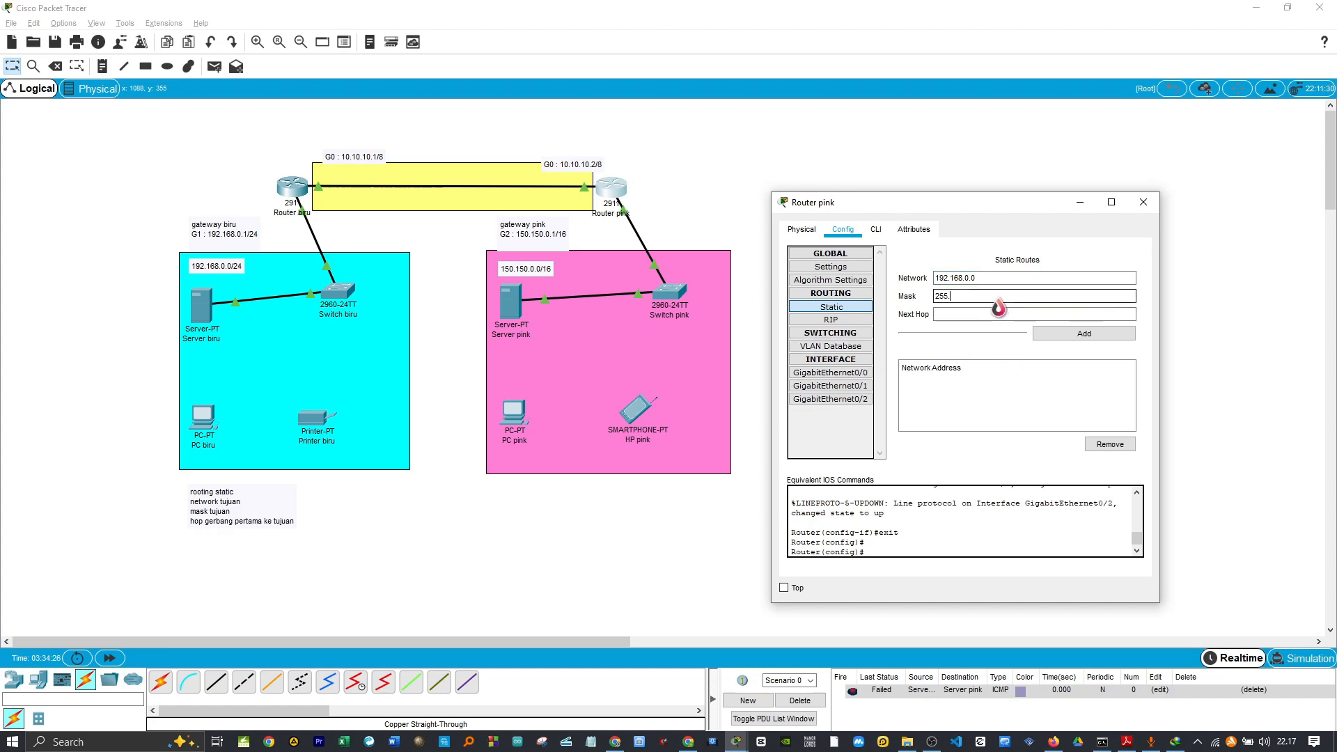
pyautogui.write('255.255.0')
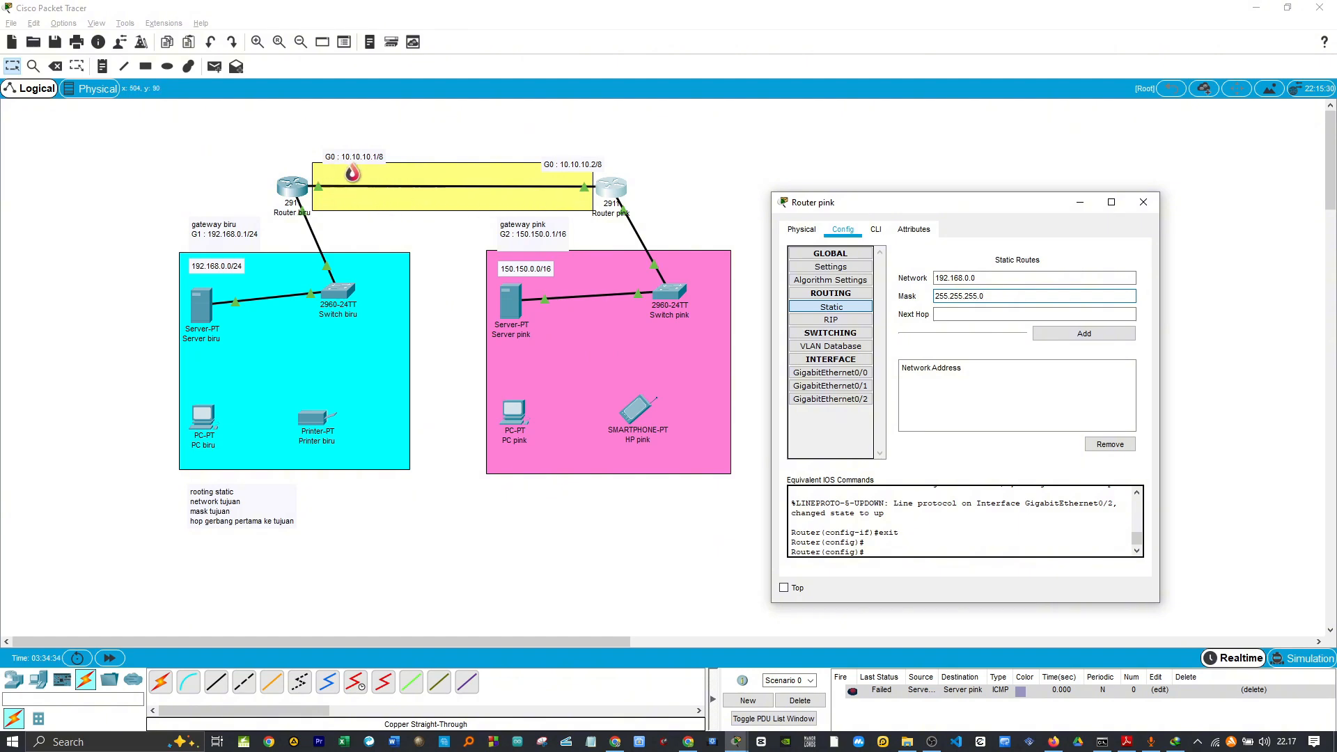
# Set the next hop to 10.10.10.1, add the static route to Router pink and close its window
pyautogui.click(978, 315)
pyautogui.write('10.10.10.1')
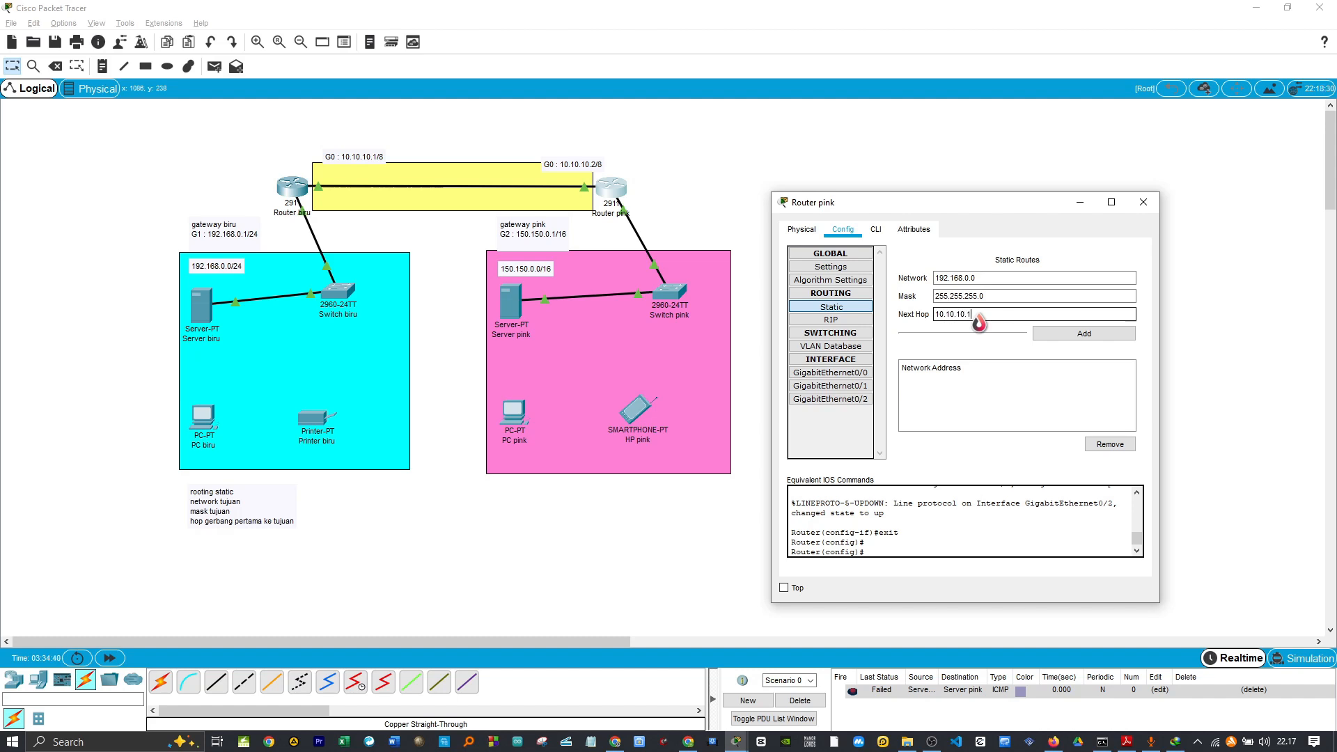
pyautogui.click(1084, 334)
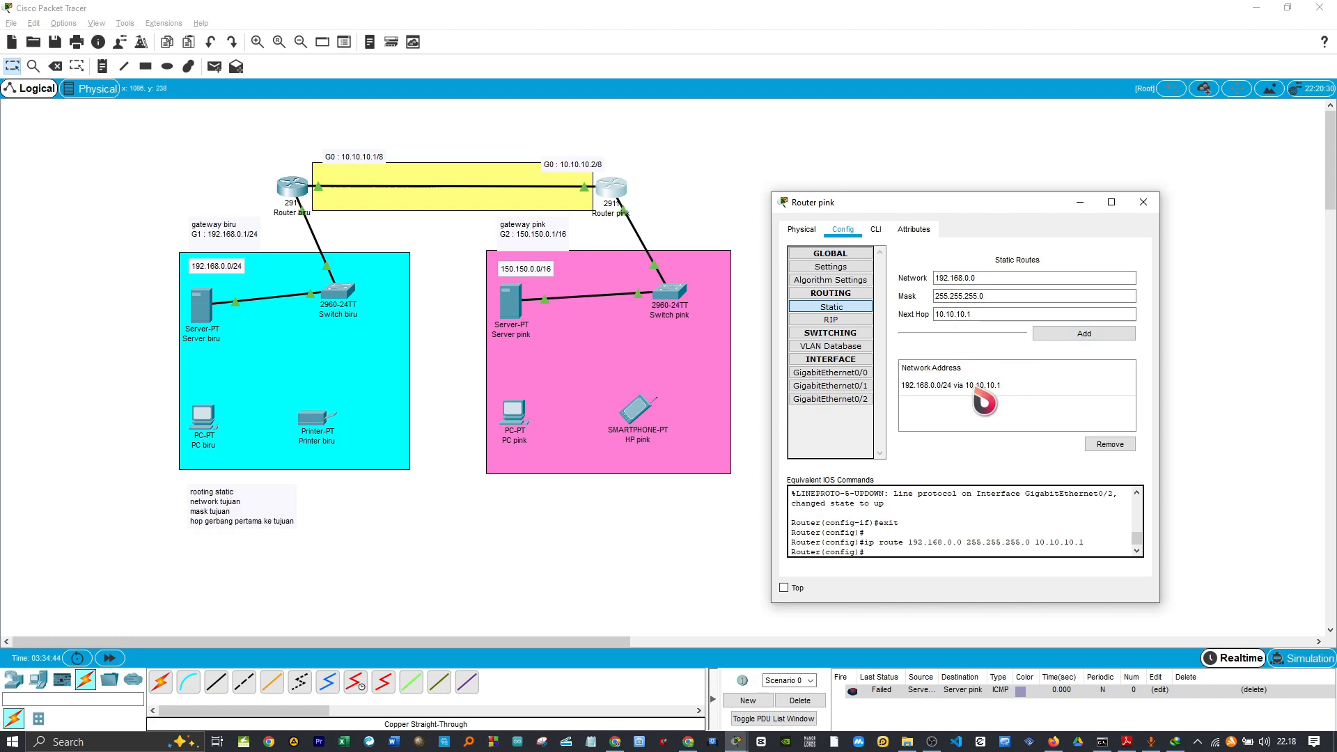
pyautogui.click(1144, 202)
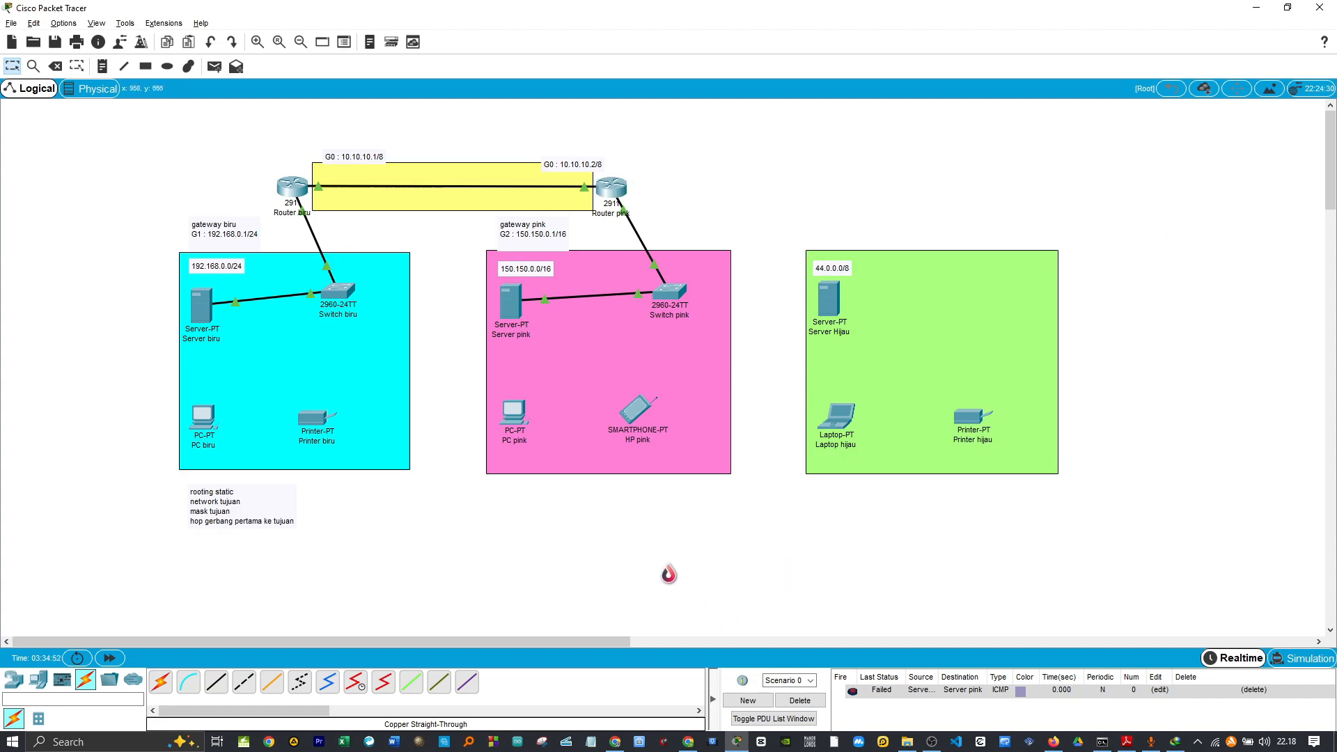
# Test the route with a simple PDU from Server biru to Server pink, and clear the scenario's PDU list
pyautogui.press('p')
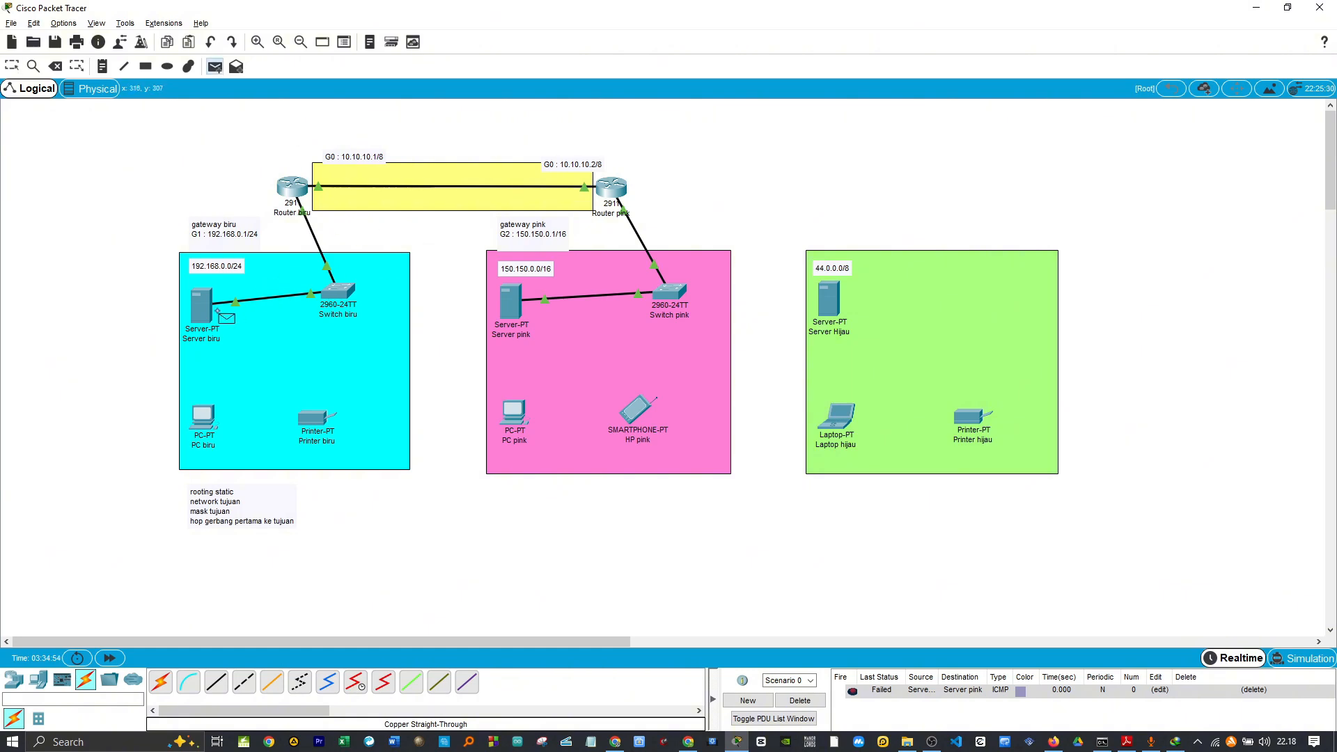
pyautogui.click(200, 315)
pyautogui.click(508, 306)
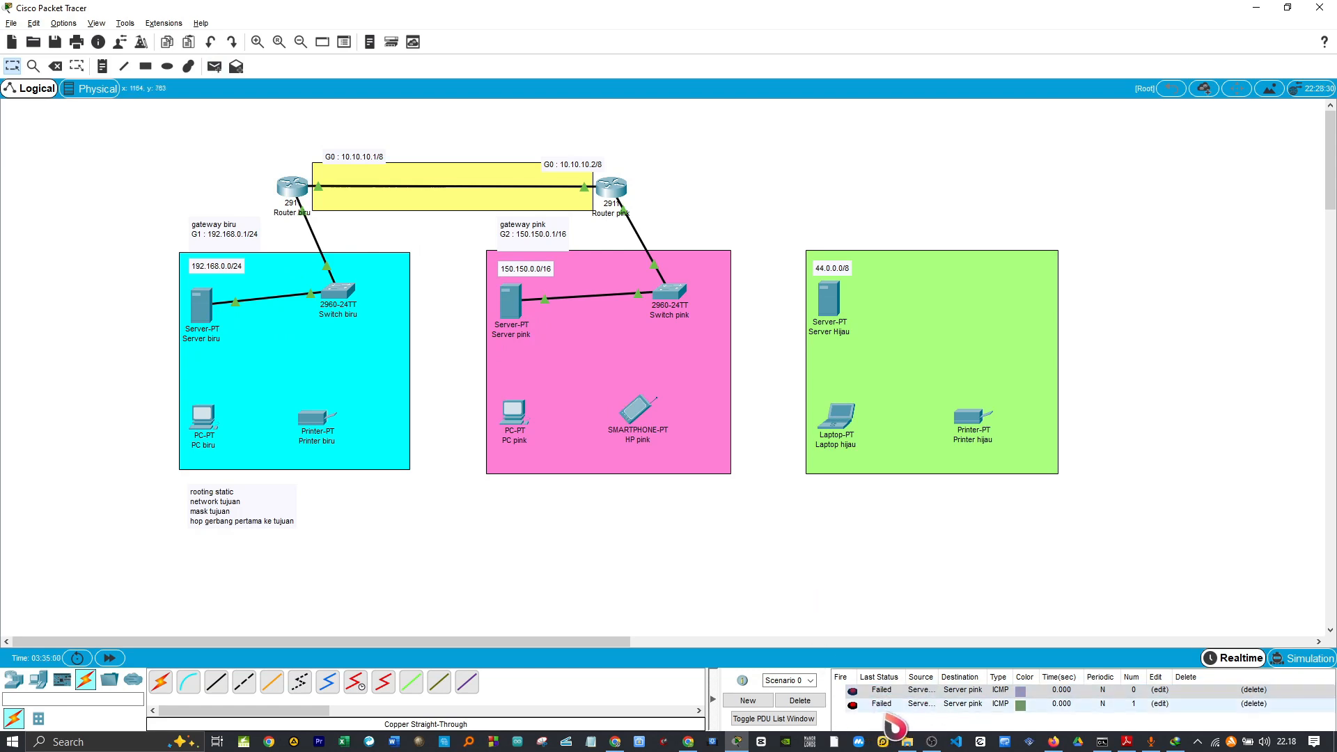
pyautogui.click(801, 700)
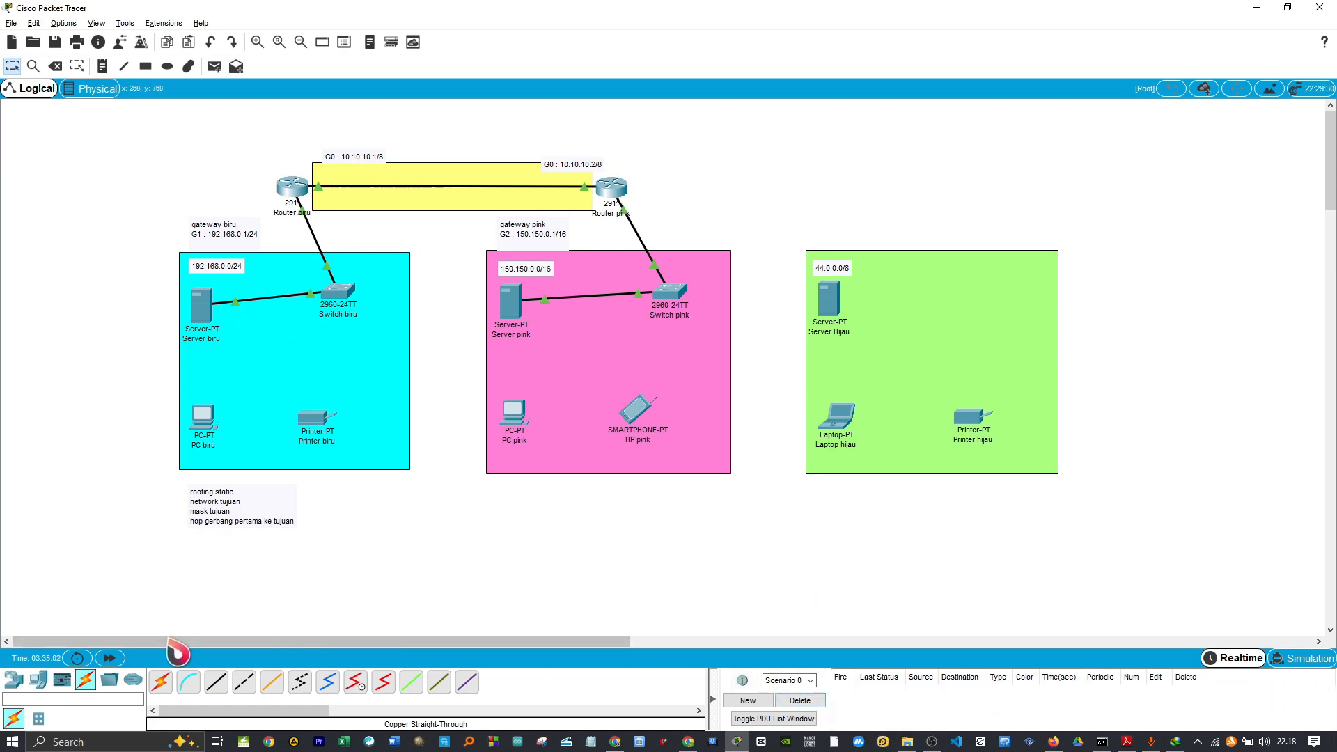
# Fast-forward the network time and send another simple PDU from Server biru to Server pink
pyautogui.click(109, 659)
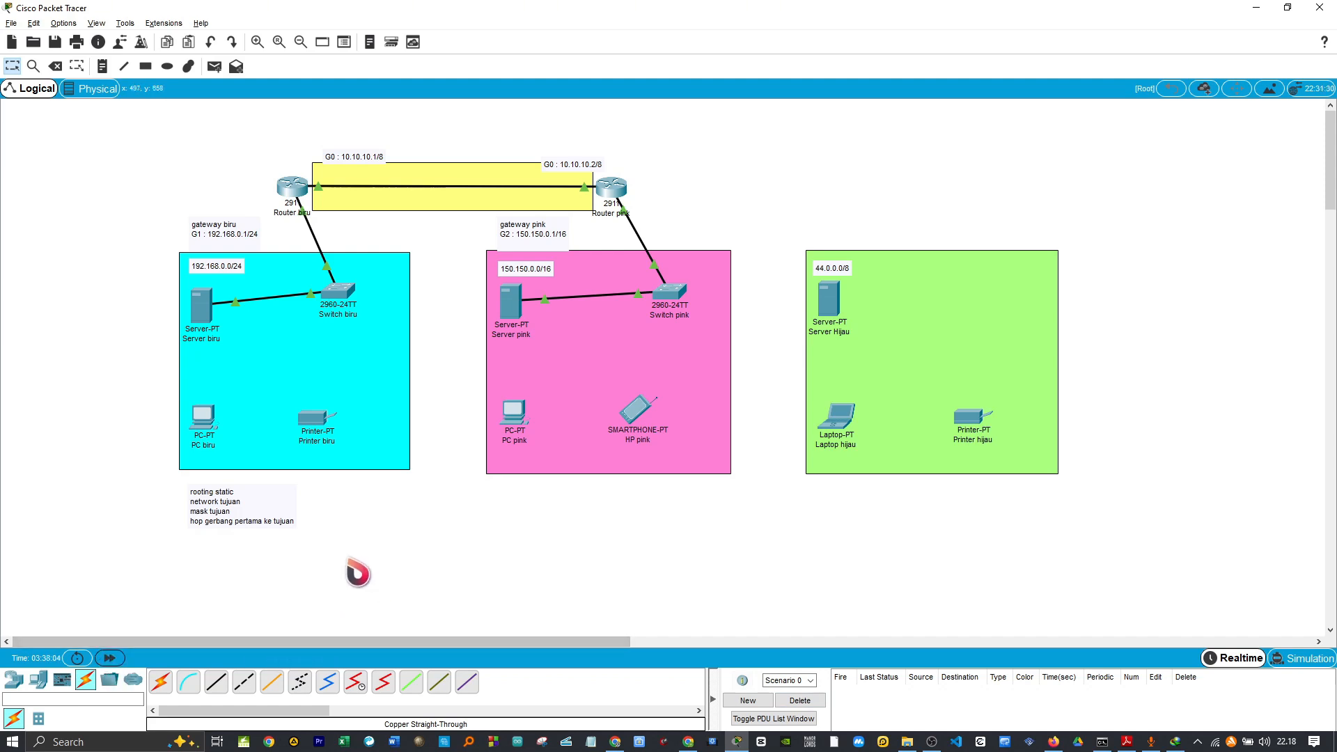
pyautogui.press('p')
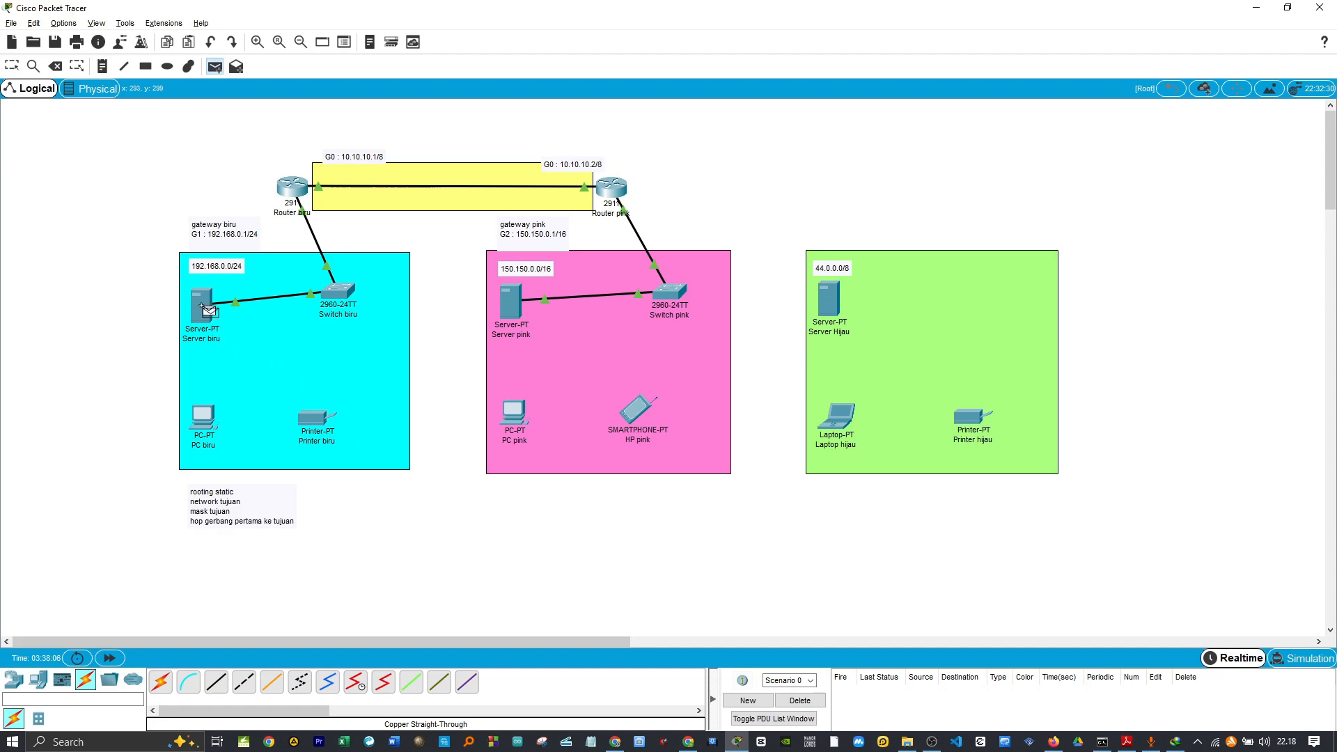
pyautogui.click(503, 307)
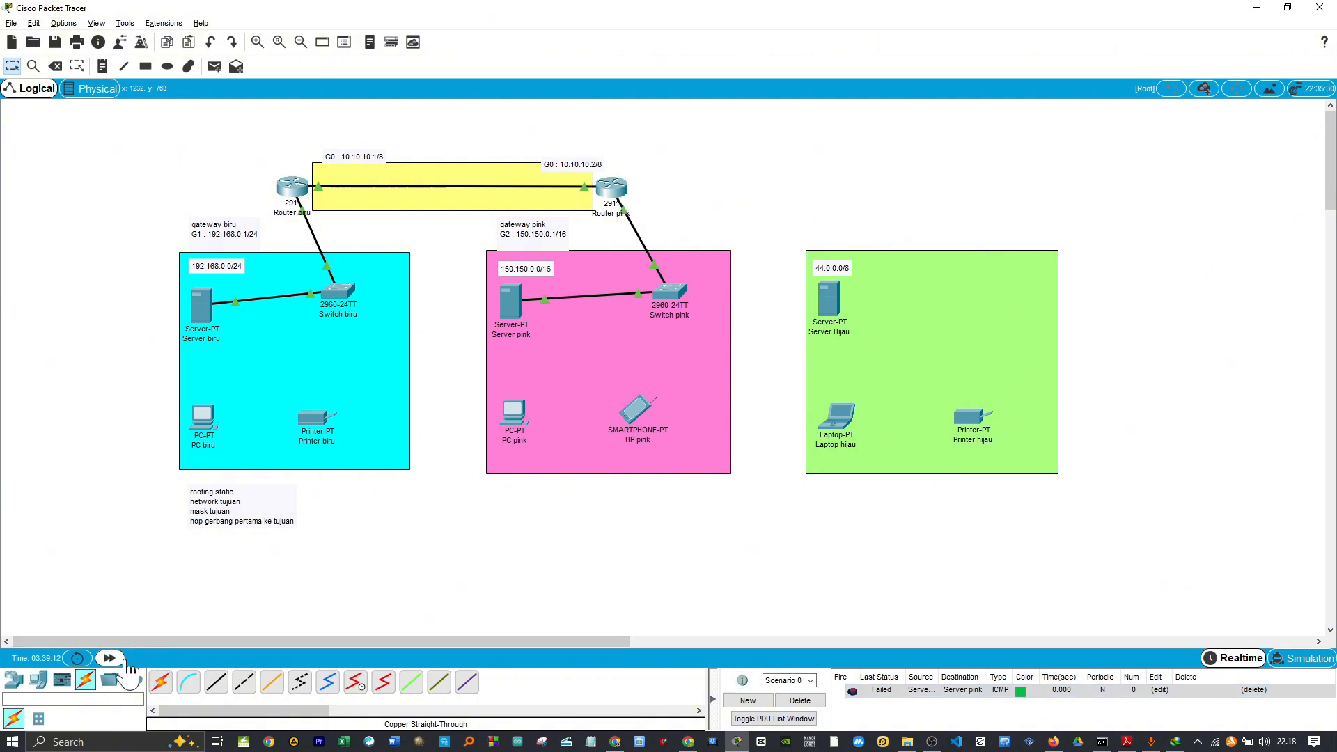
# Repeat the simple PDU test from Server biru to Server pink and delete the scenario's PDUs
pyautogui.press('p')
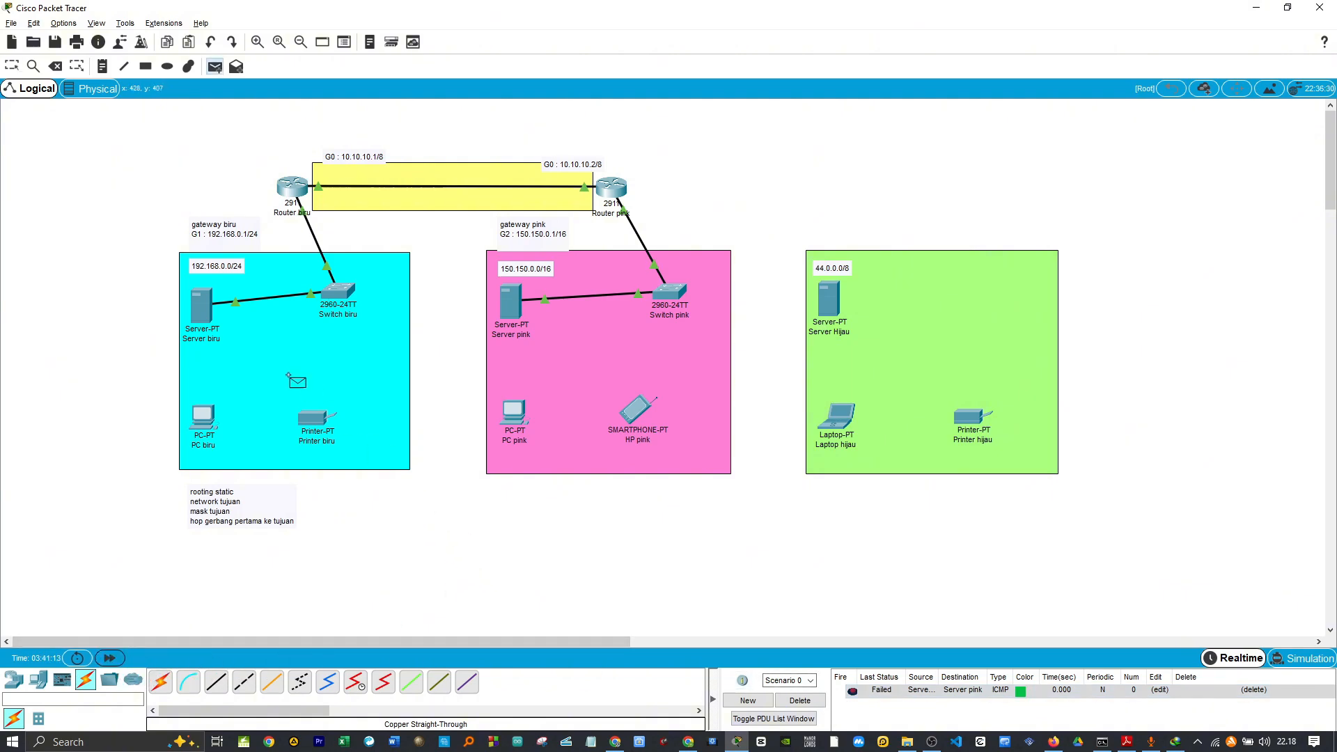
pyautogui.click(201, 310)
pyautogui.click(513, 305)
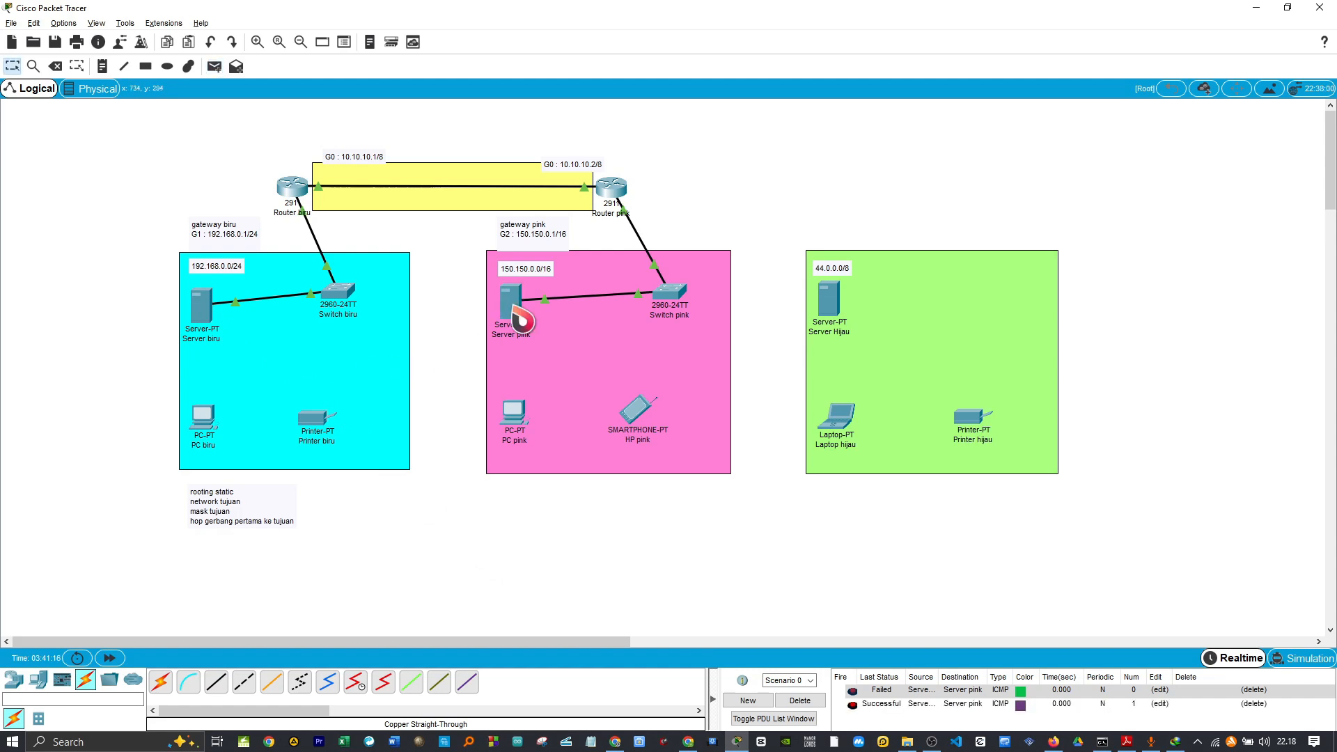
pyautogui.click(821, 704)
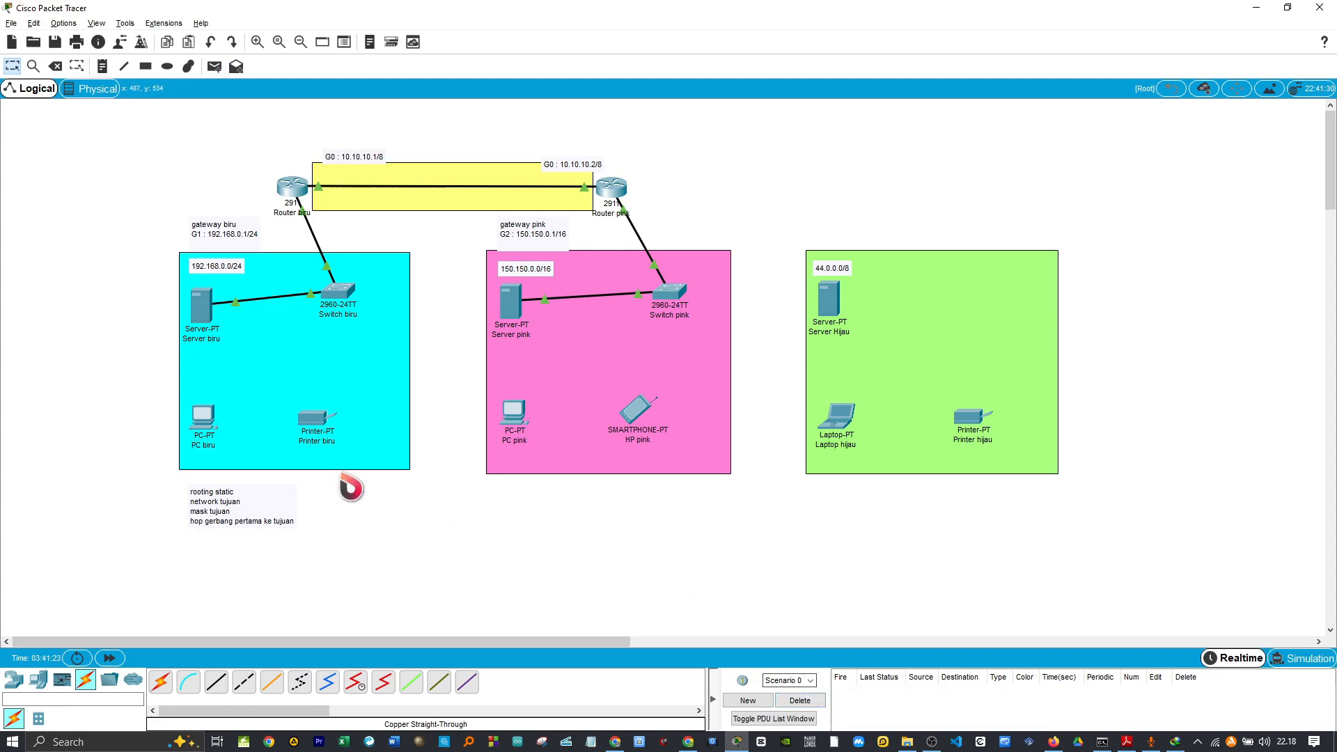
# Connect PC biru's FastEthernet0 port to a free FastEthernet port on Switch biru with a copper straight-through cable
pyautogui.click(215, 675)
pyautogui.click(202, 418)
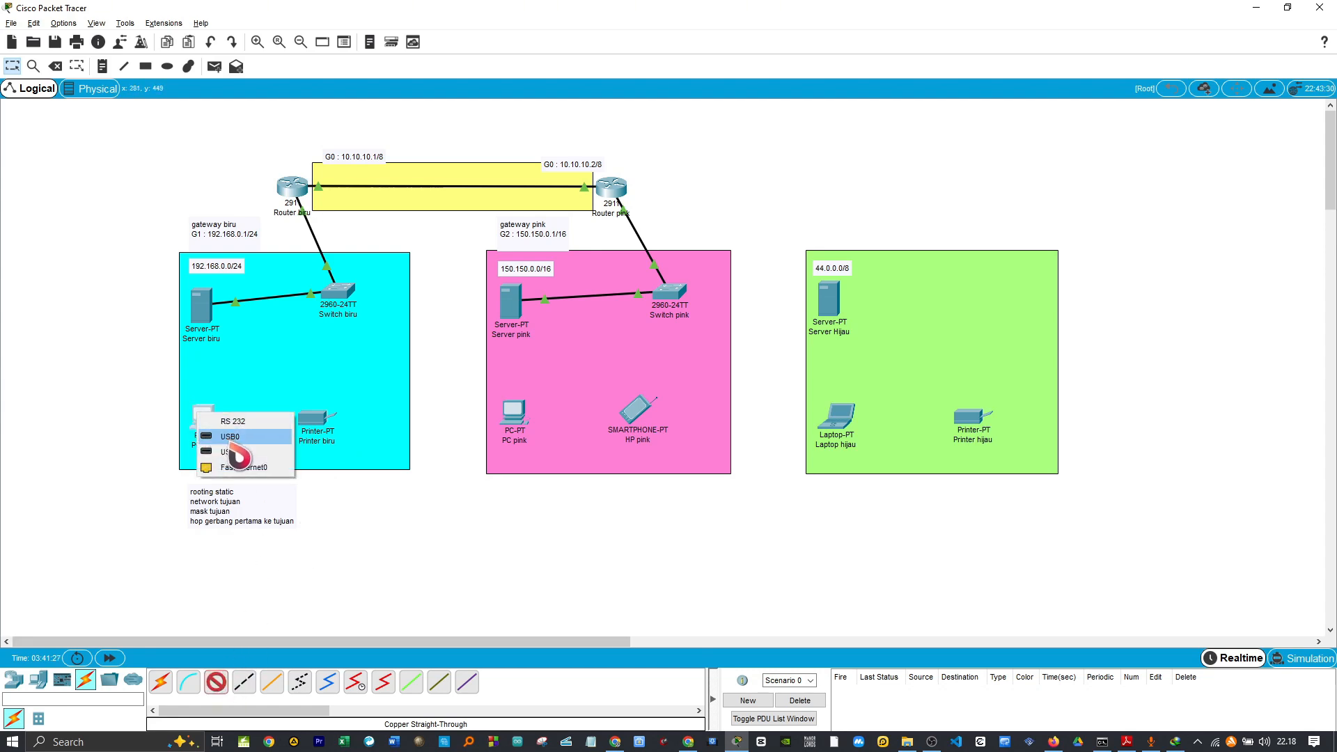
pyautogui.click(252, 468)
pyautogui.click(349, 301)
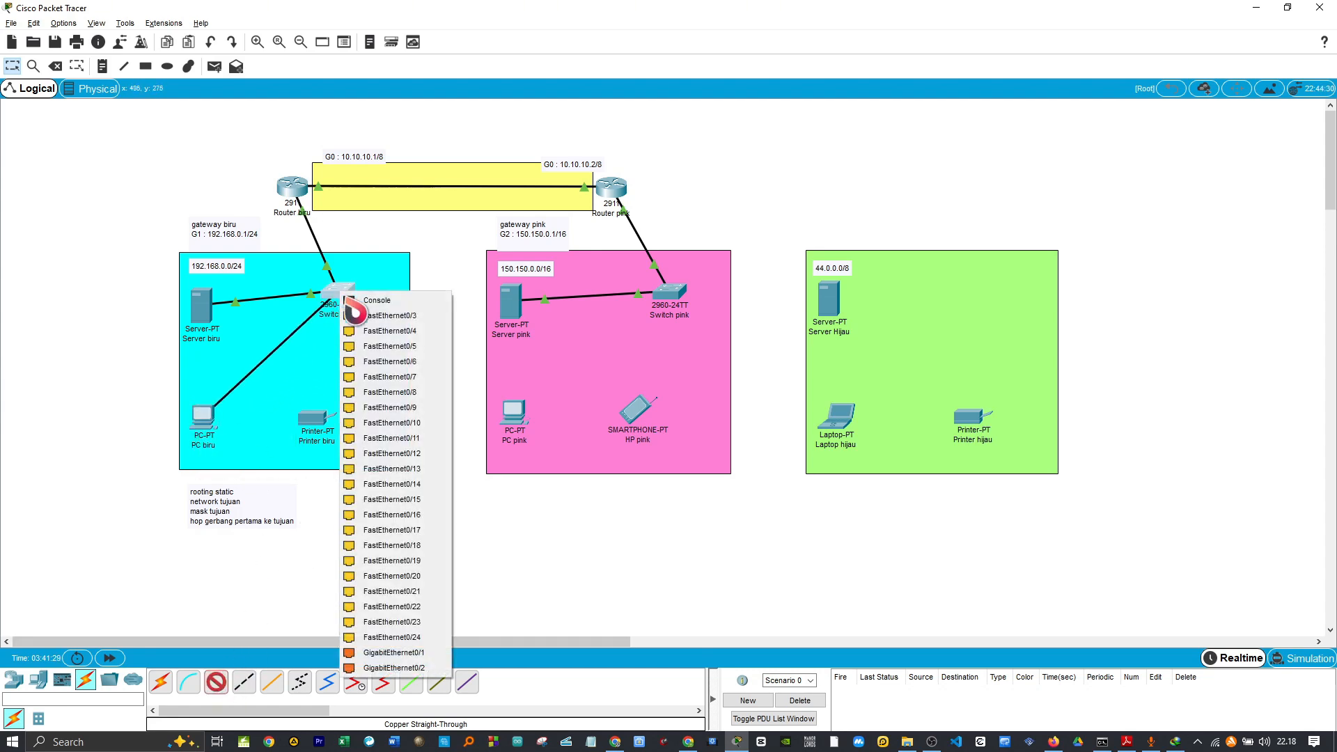
pyautogui.click(356, 304)
# Connect Printer biru to a free FastEthernet port on Switch biru with a copper straight-through cable
pyautogui.click(216, 681)
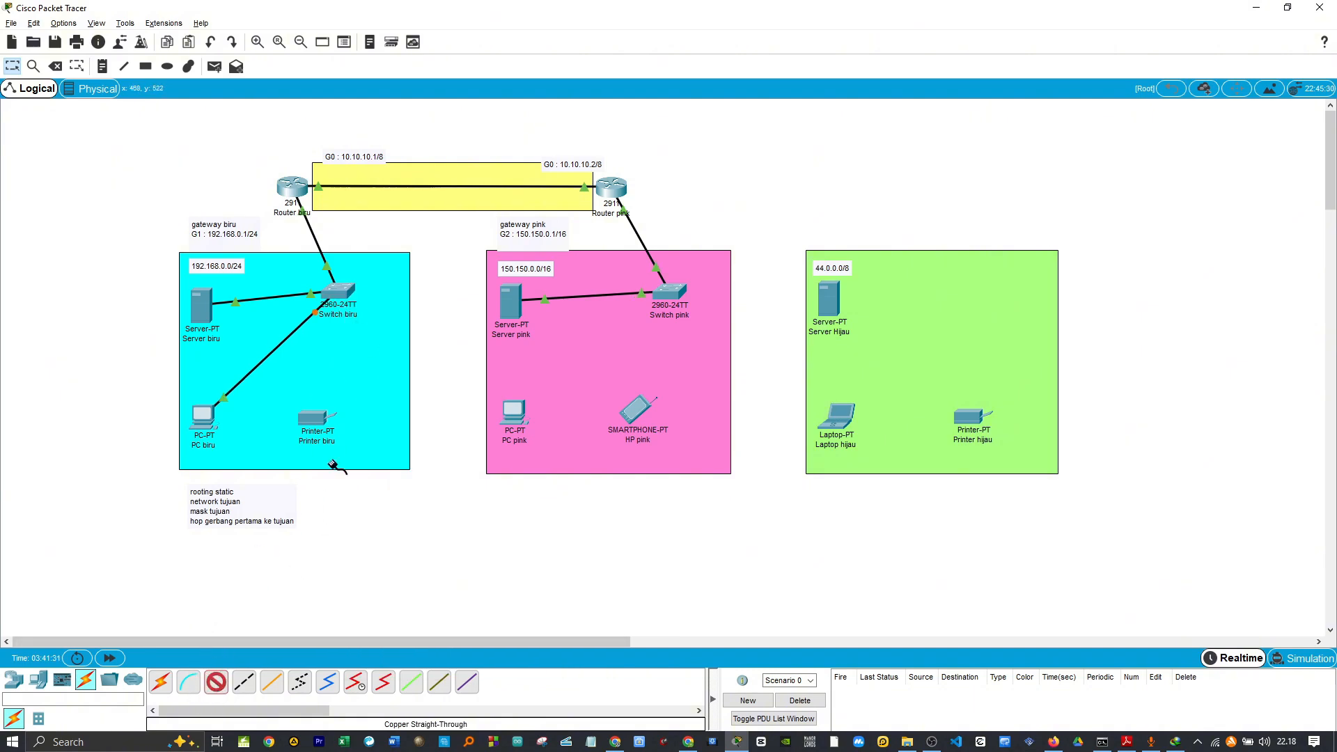
pyautogui.click(313, 421)
pyautogui.click(327, 427)
pyautogui.click(340, 292)
pyautogui.click(363, 313)
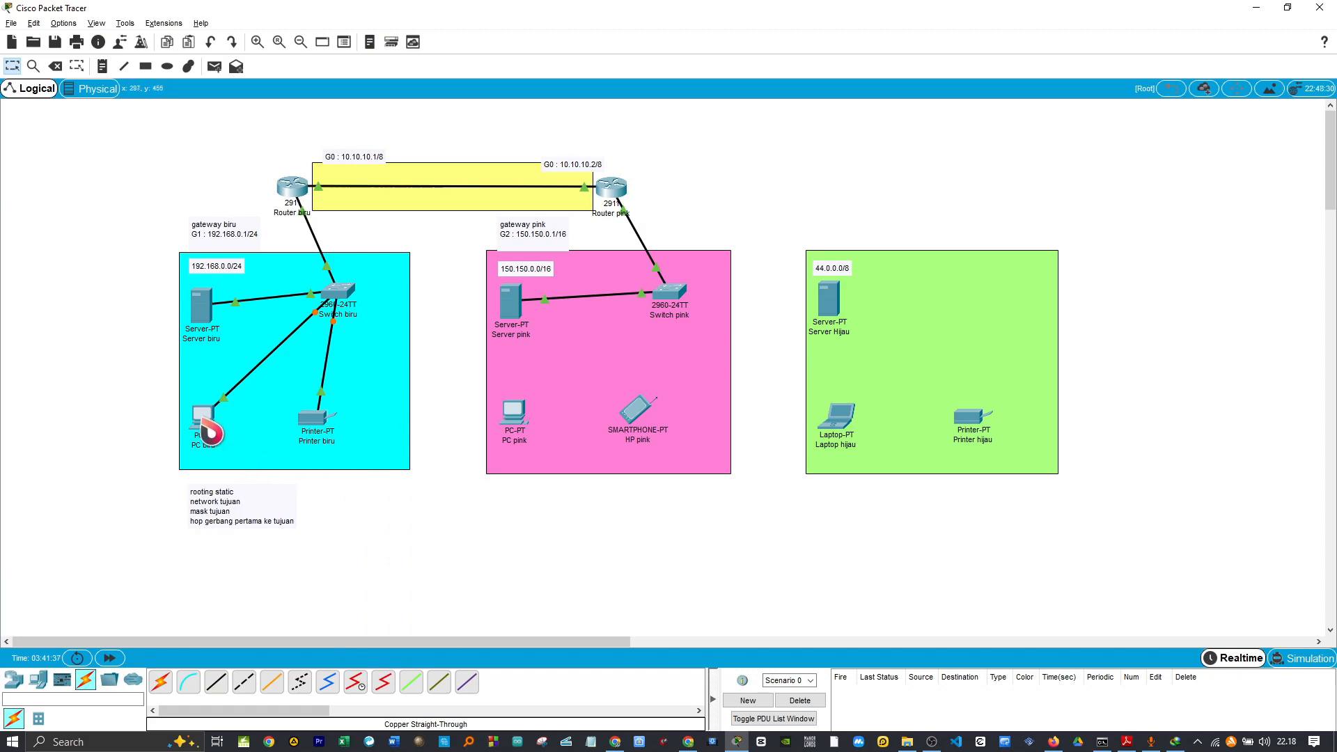
# Set PC biru's IPv4 configuration to DHCP and close its window
pyautogui.click(204, 425)
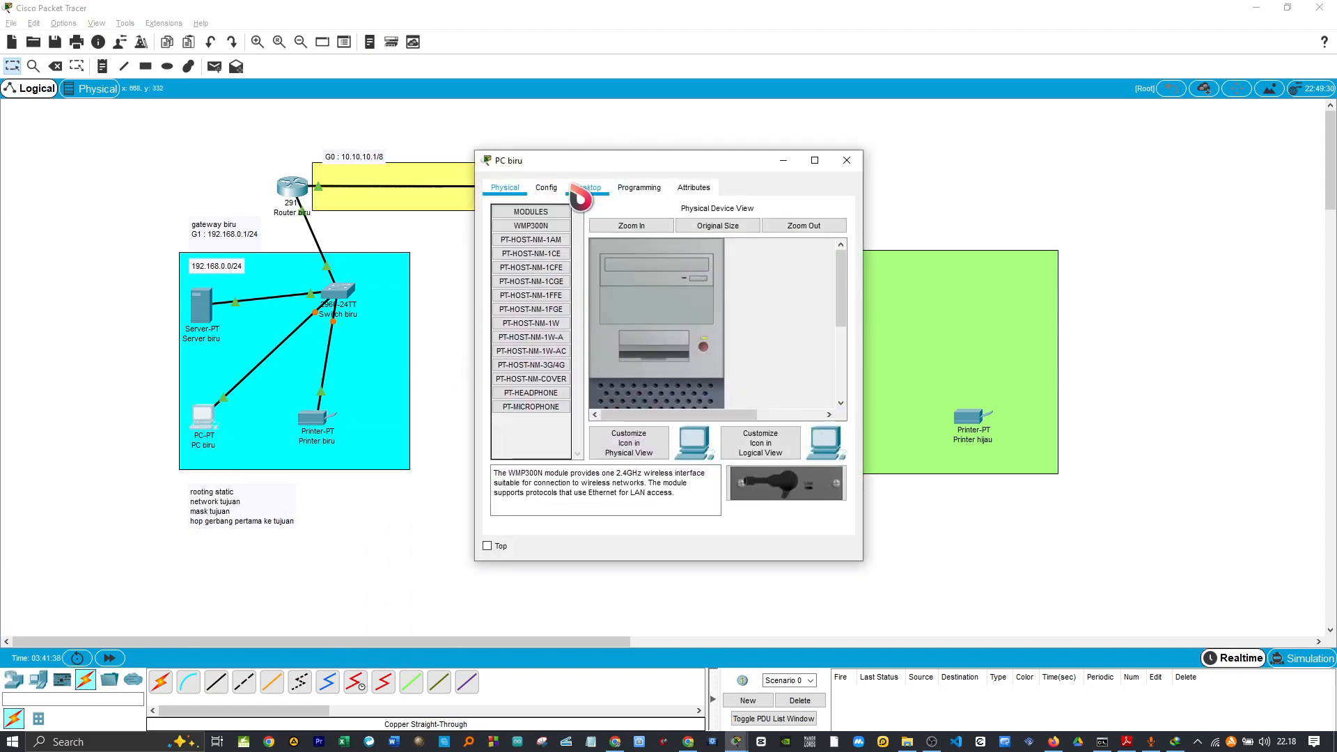
pyautogui.click(577, 190)
pyautogui.click(538, 247)
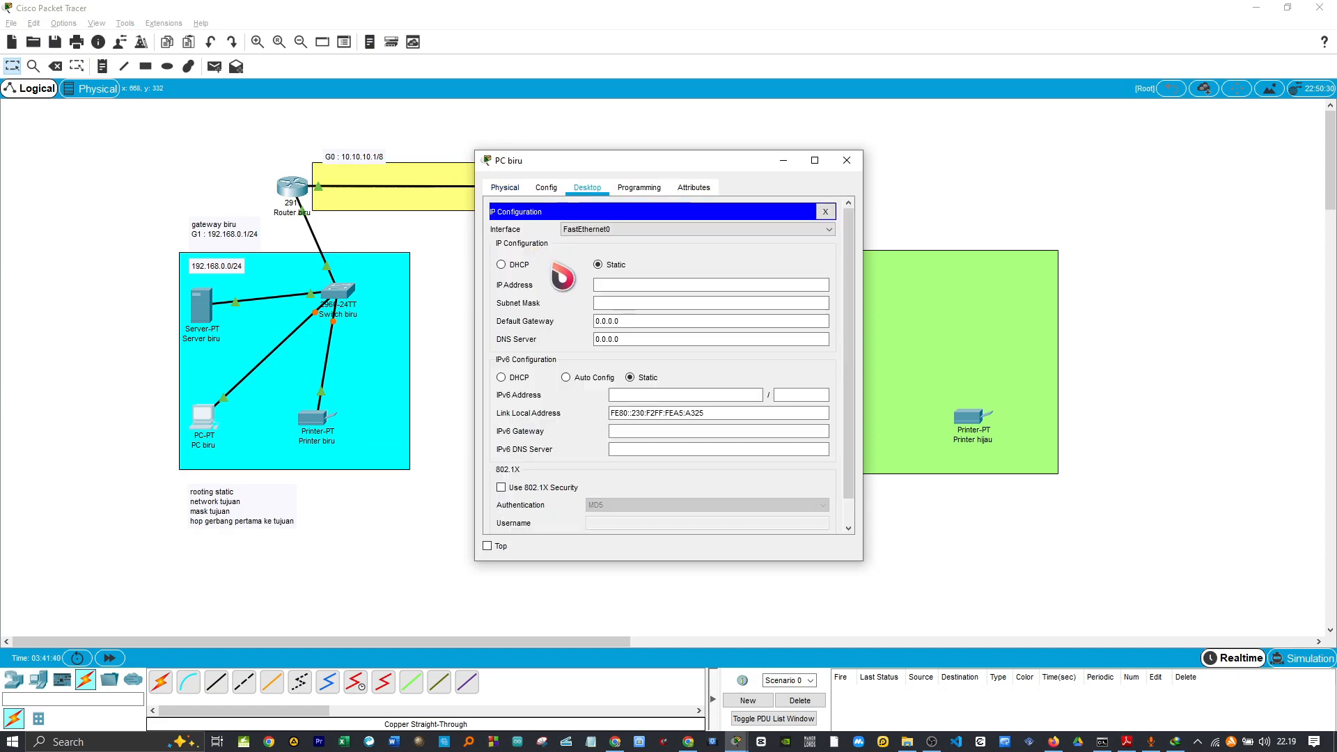
pyautogui.click(523, 266)
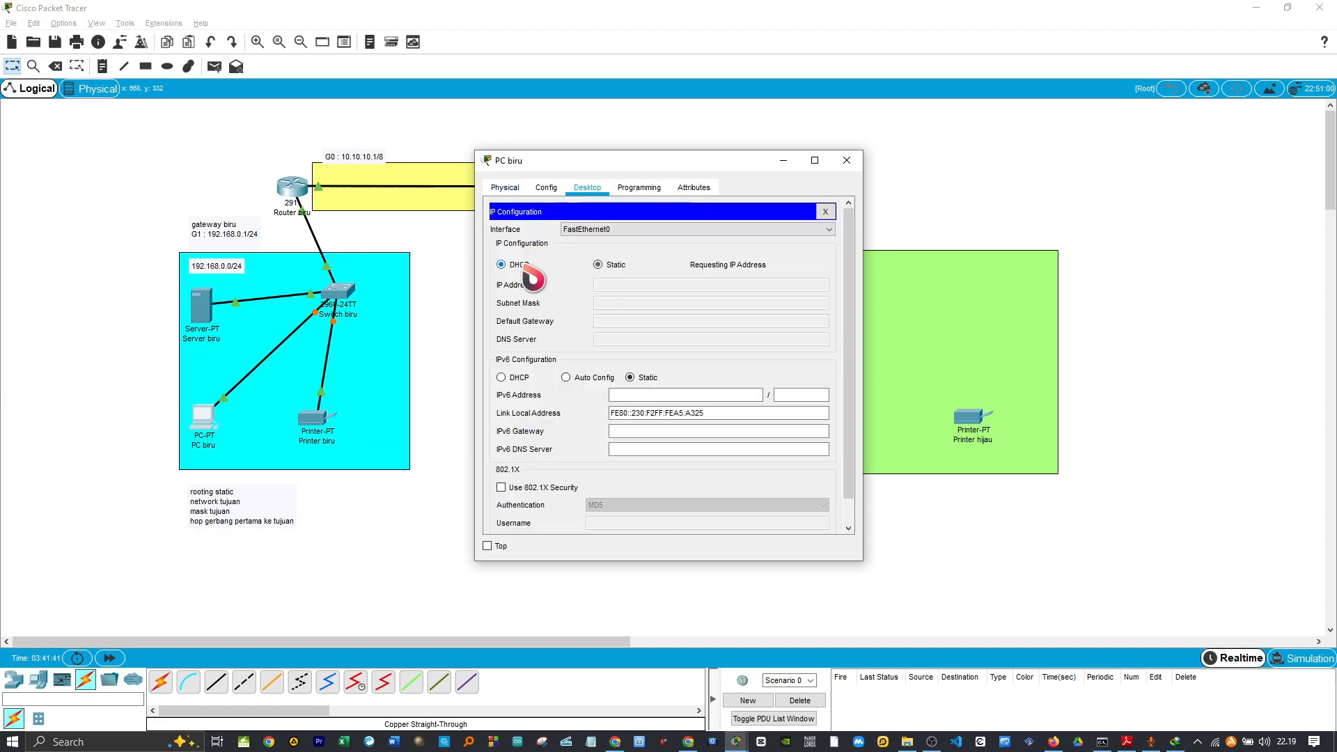
pyautogui.click(847, 161)
# Set the IPv4 configuration of Printer biru's FastEthernet0 interface to DHCP and close its window
pyautogui.click(314, 421)
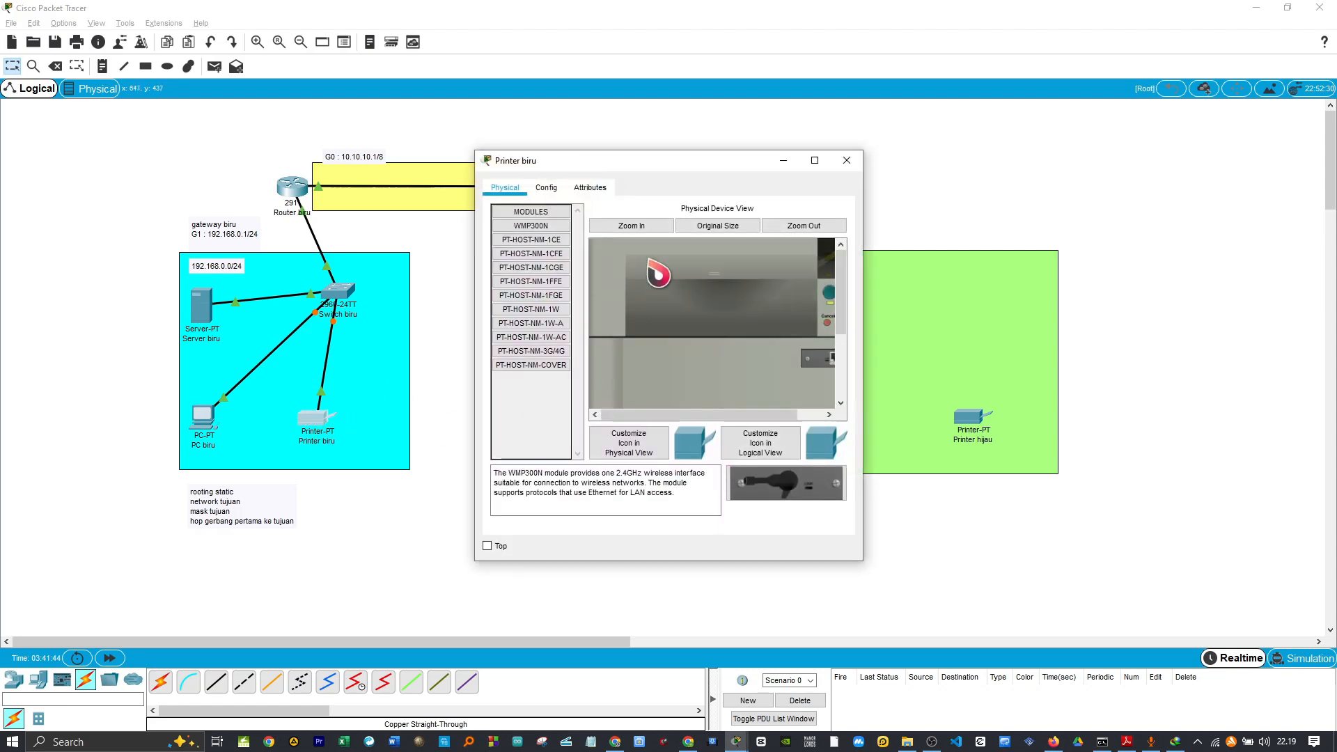
pyautogui.click(555, 188)
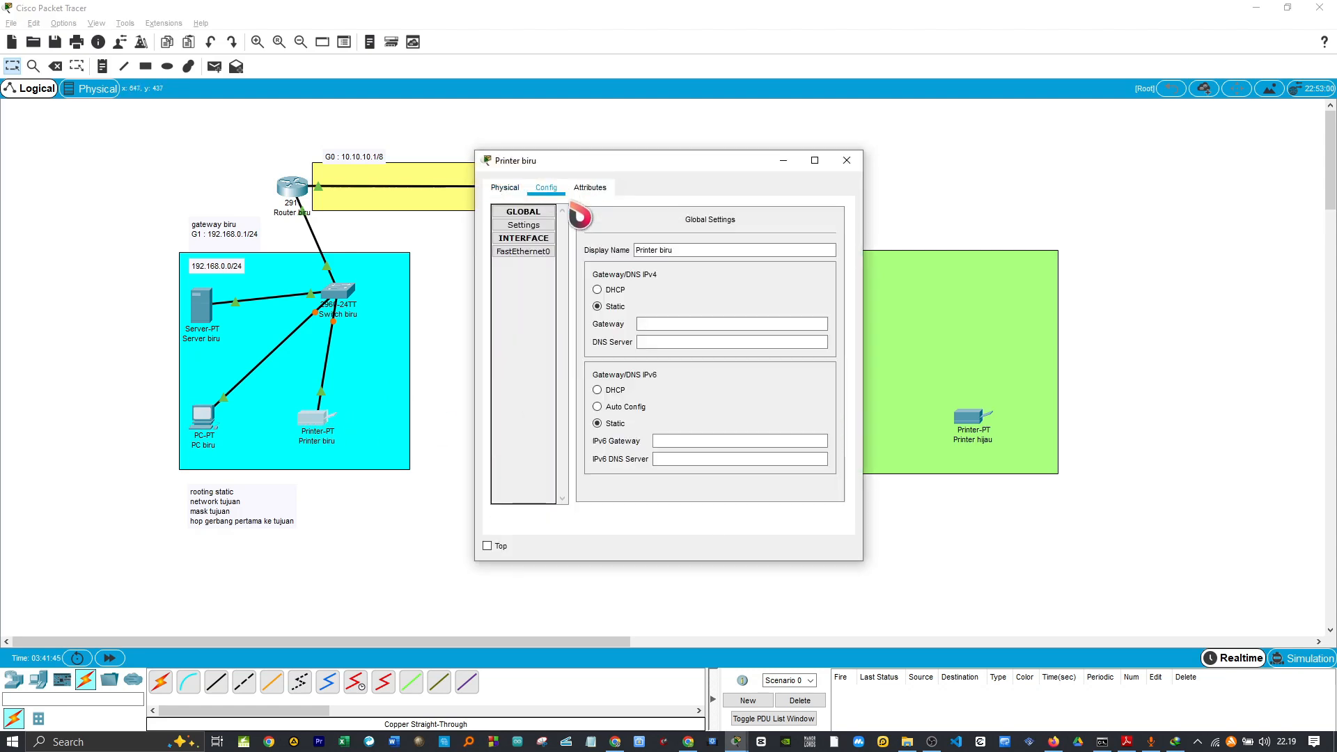
pyautogui.click(550, 257)
pyautogui.click(606, 295)
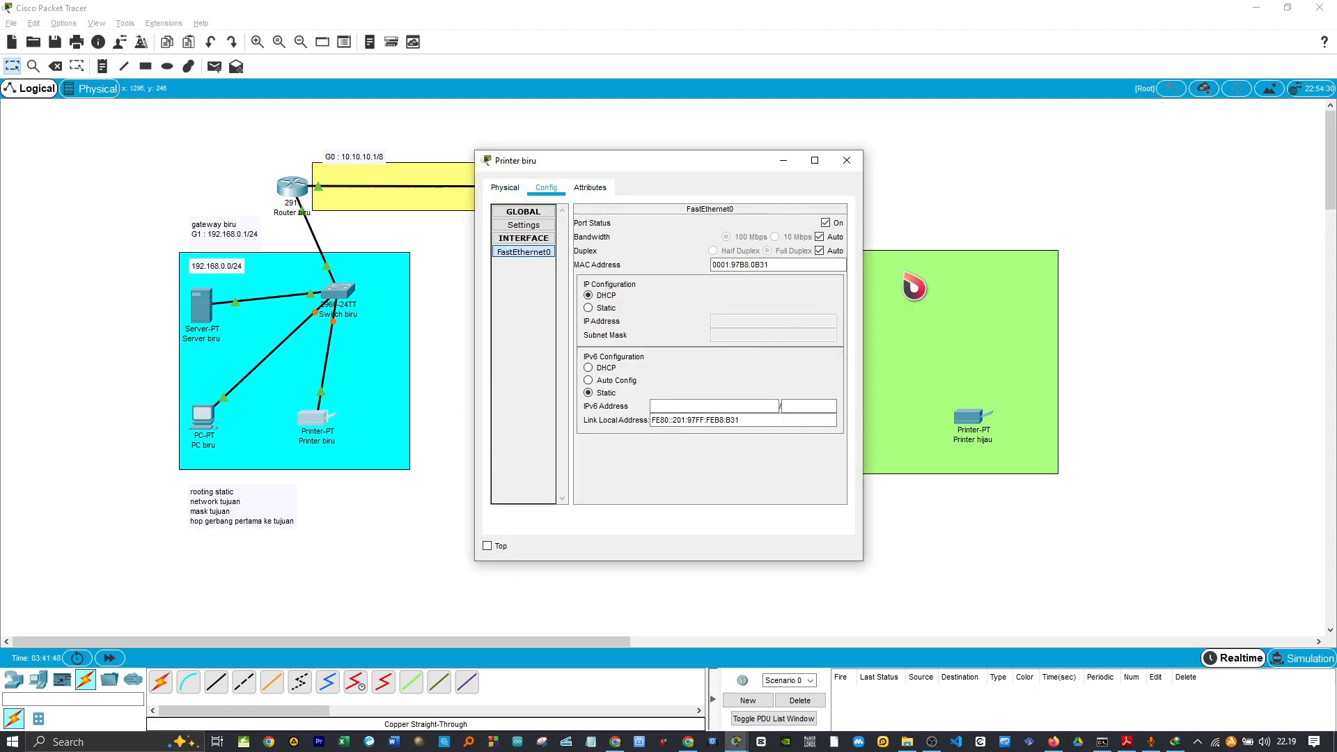
pyautogui.click(847, 161)
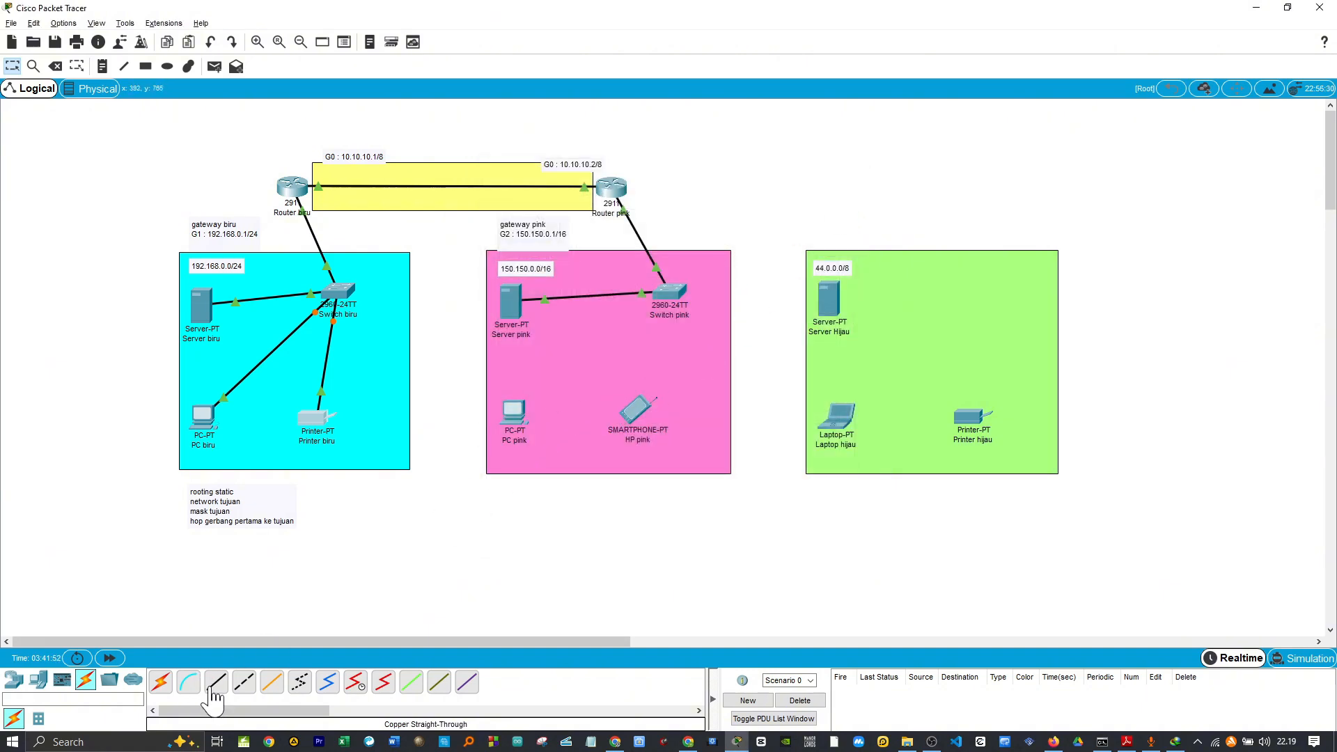
# Connect PC pink's FastEthernet0 port to a free port on Switch pink with a copper straight-through cable
pyautogui.click(215, 685)
pyautogui.click(516, 413)
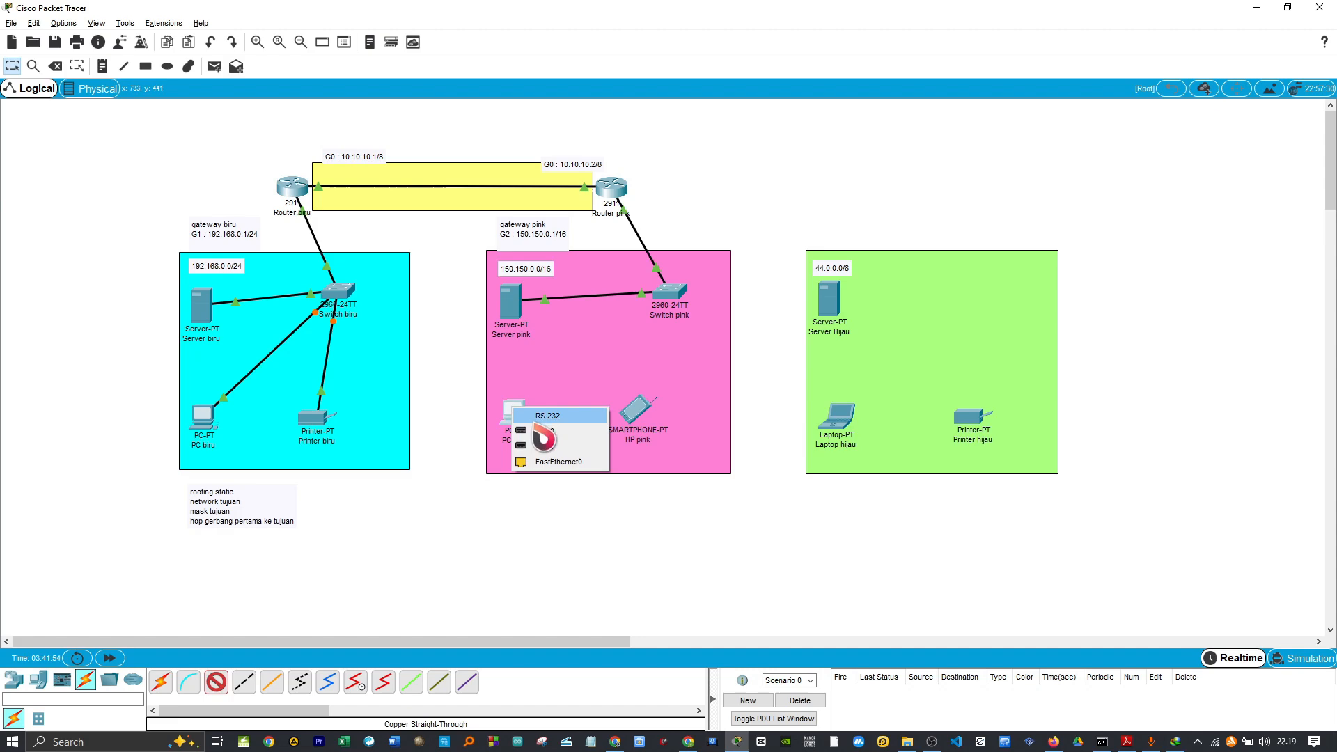
pyautogui.click(551, 459)
pyautogui.click(669, 299)
pyautogui.click(686, 339)
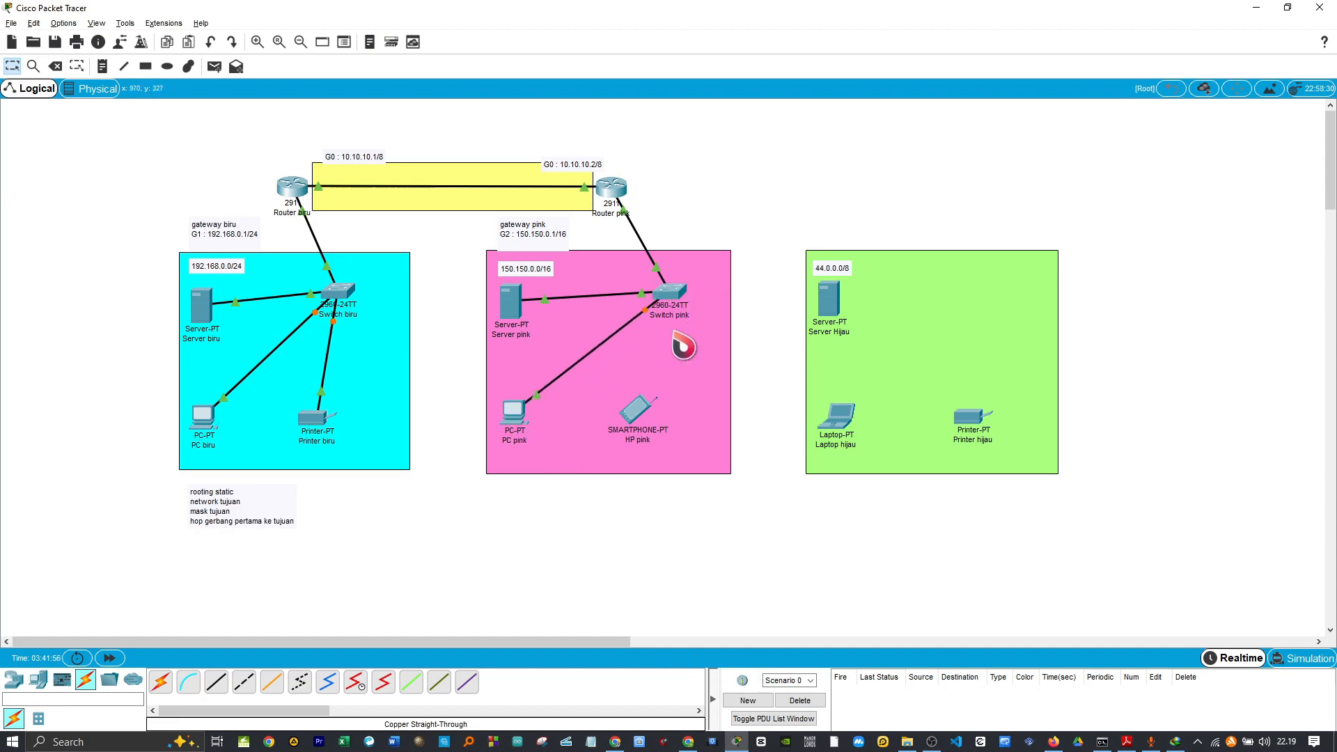
# Set PC pink's IPv4 configuration to DHCP and close its window
pyautogui.click(514, 415)
pyautogui.click(587, 187)
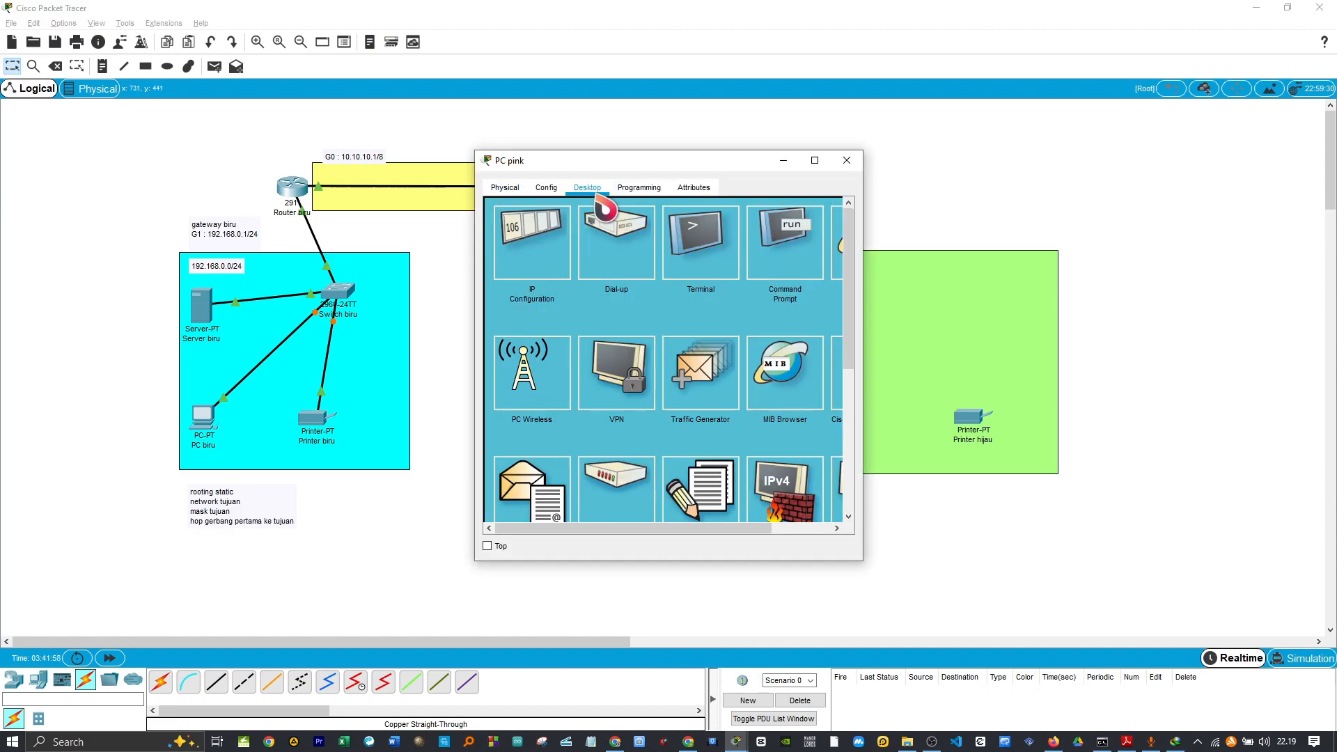
pyautogui.click(551, 244)
pyautogui.click(501, 264)
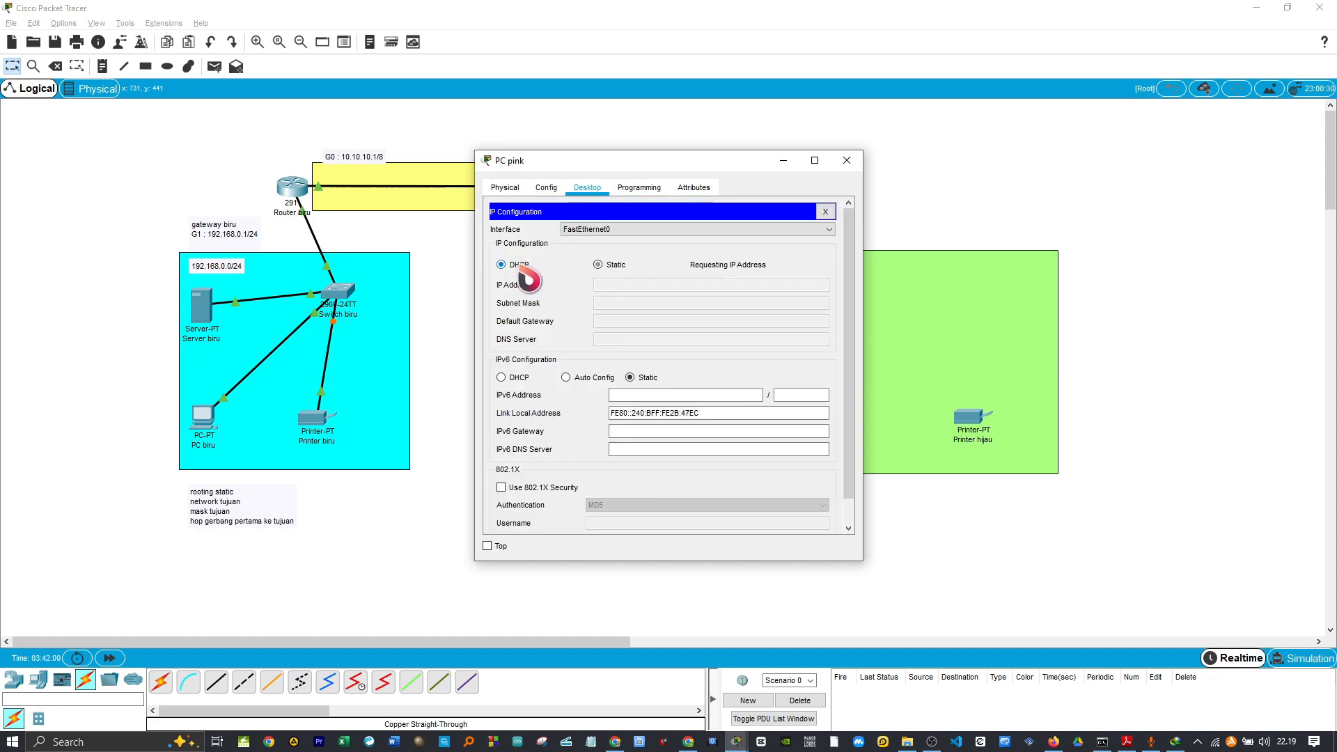
pyautogui.click(847, 161)
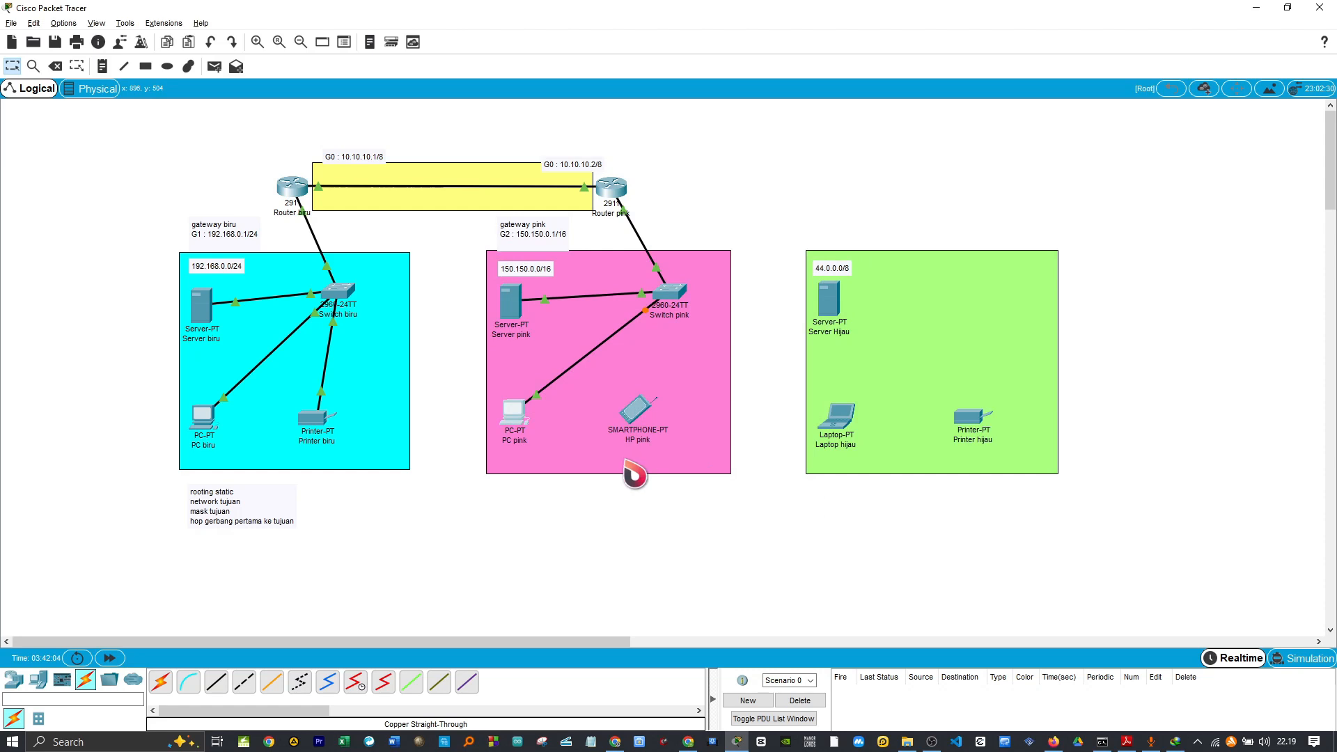
# Place an AccessPoint-PT below Switch pink in the pink network and rename it Access Point pink
pyautogui.click(16, 682)
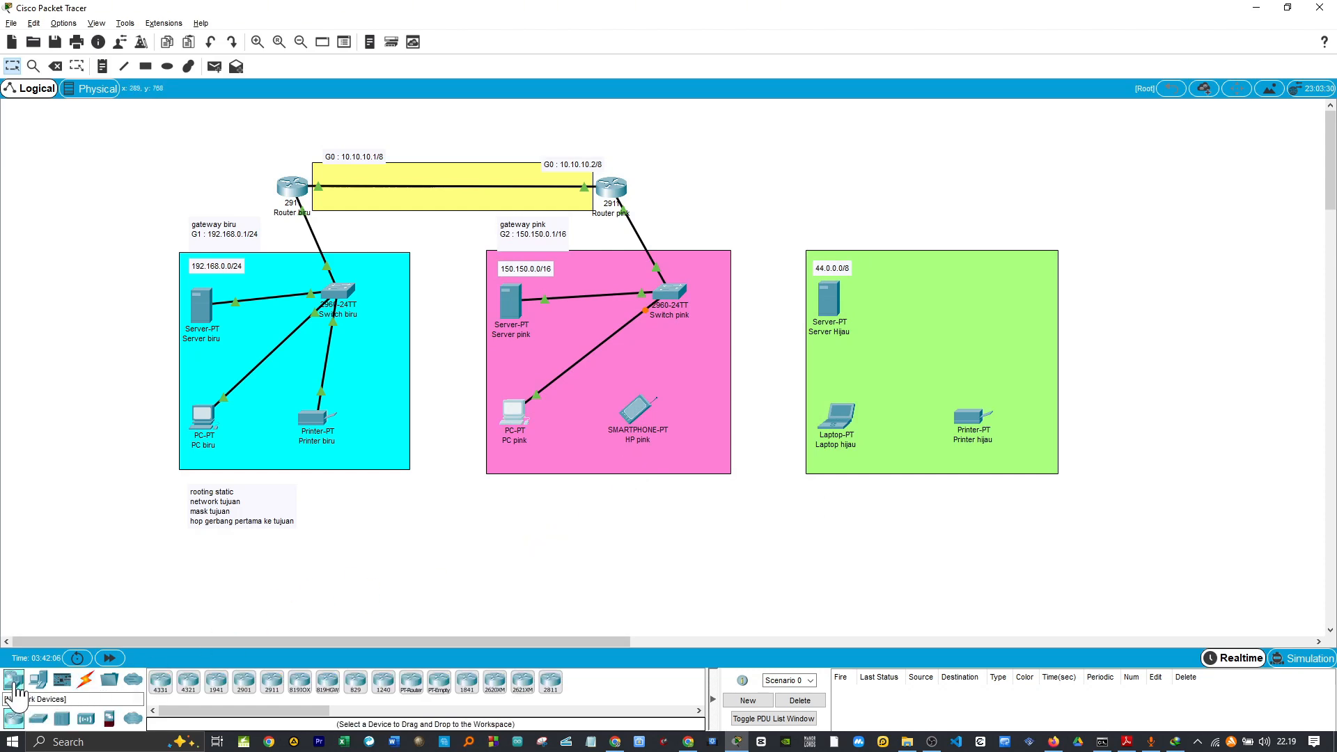
pyautogui.click(86, 721)
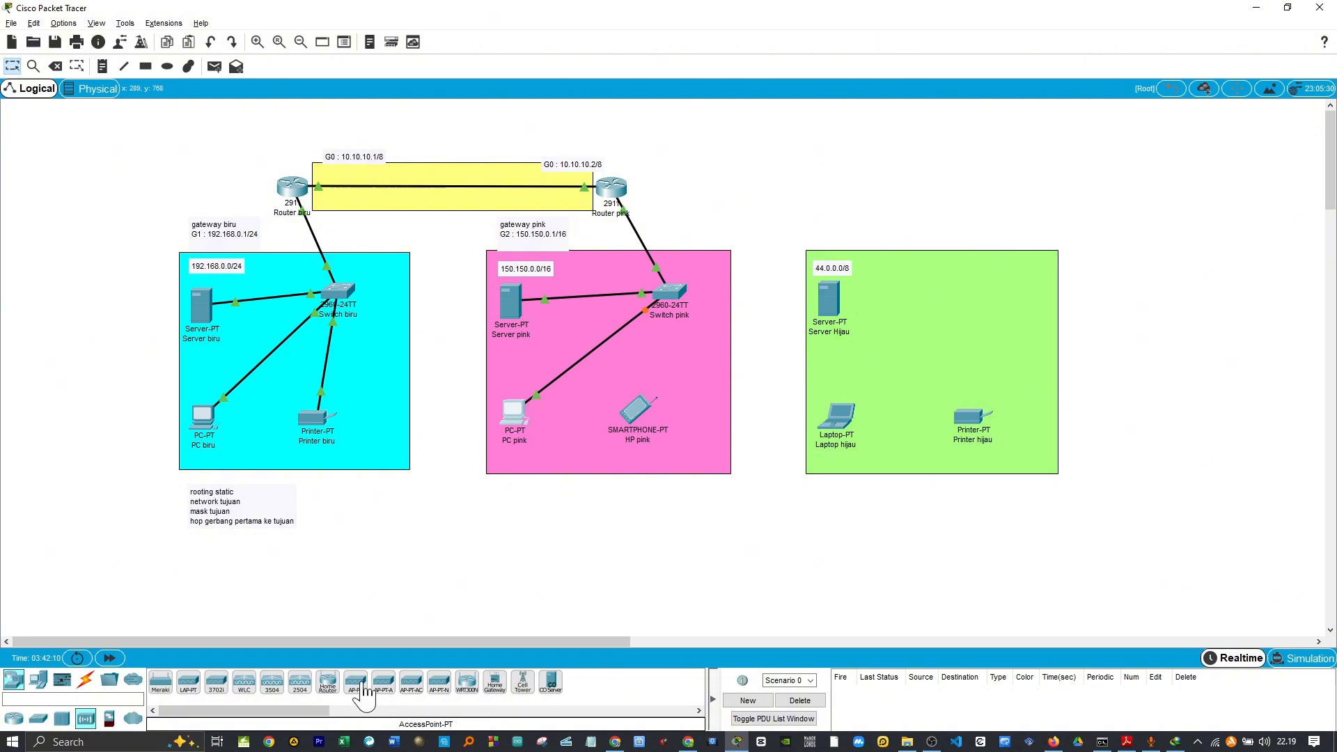
pyautogui.click(671, 357)
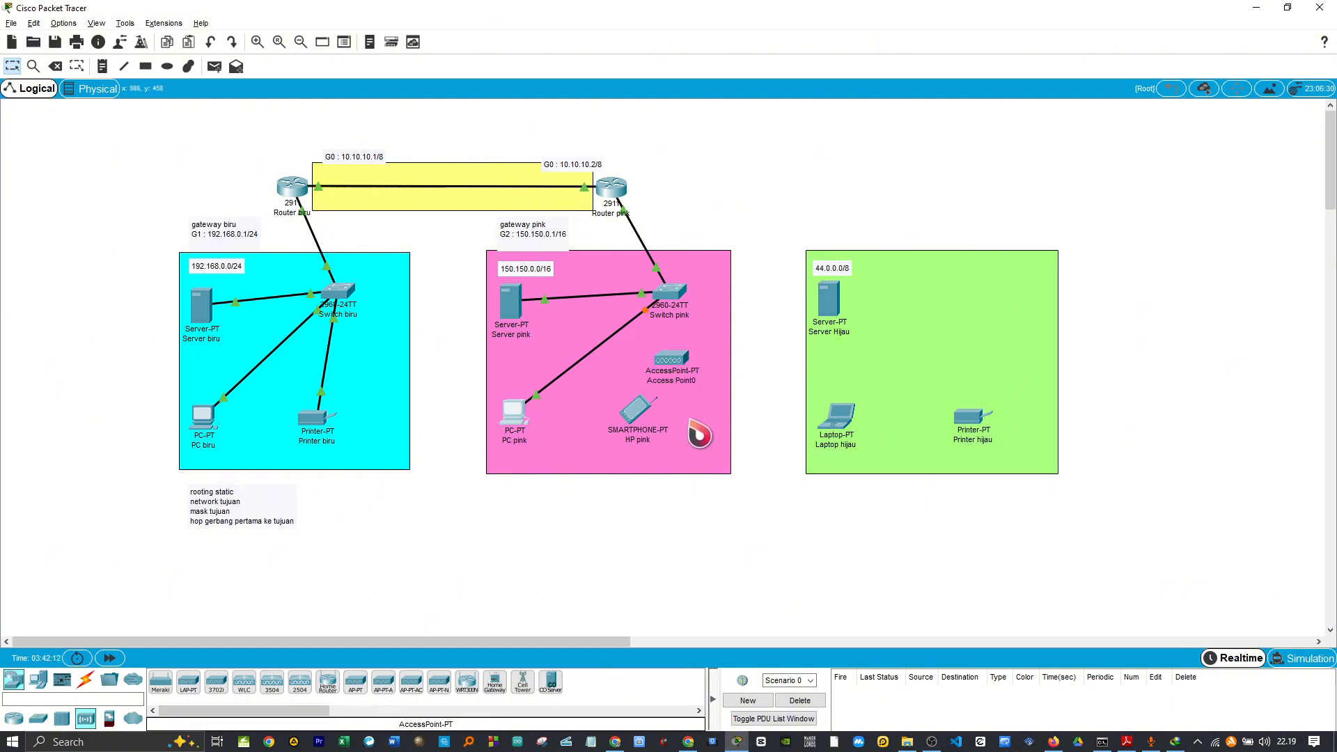
pyautogui.click(684, 382)
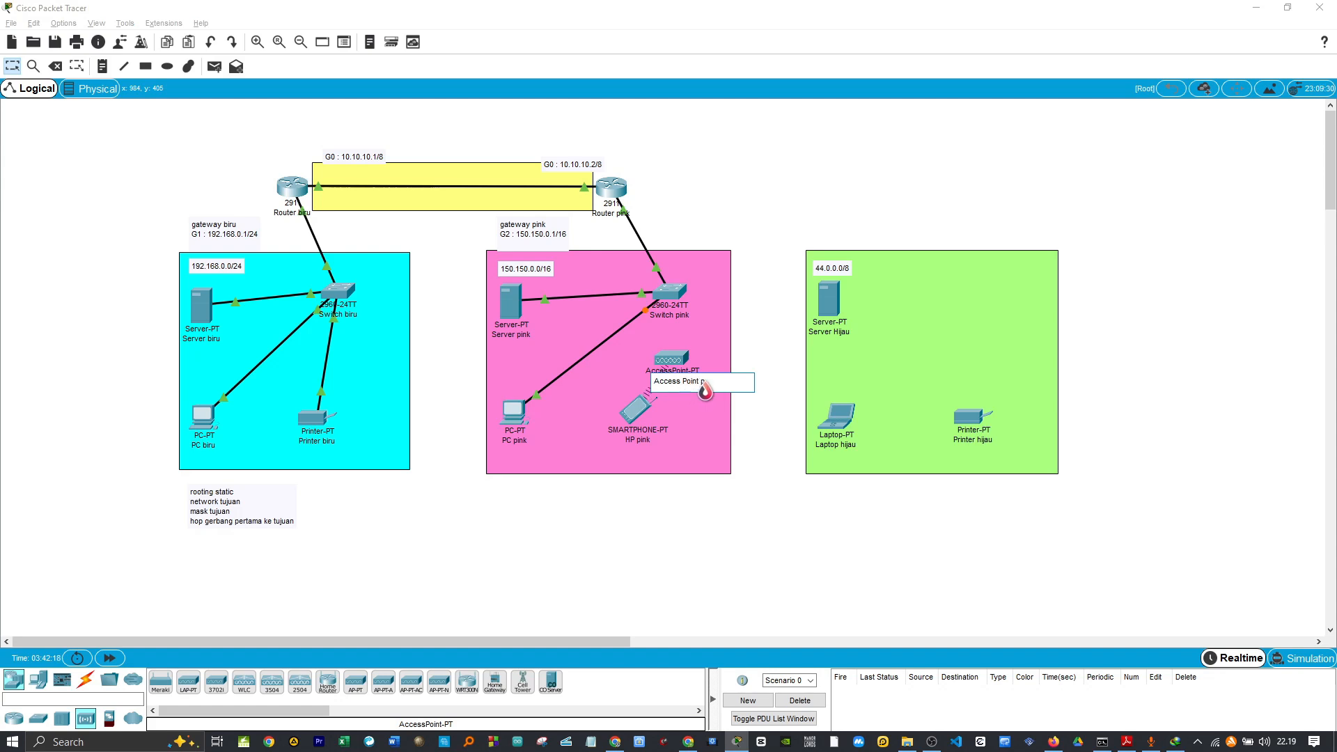
pyautogui.press('Return')
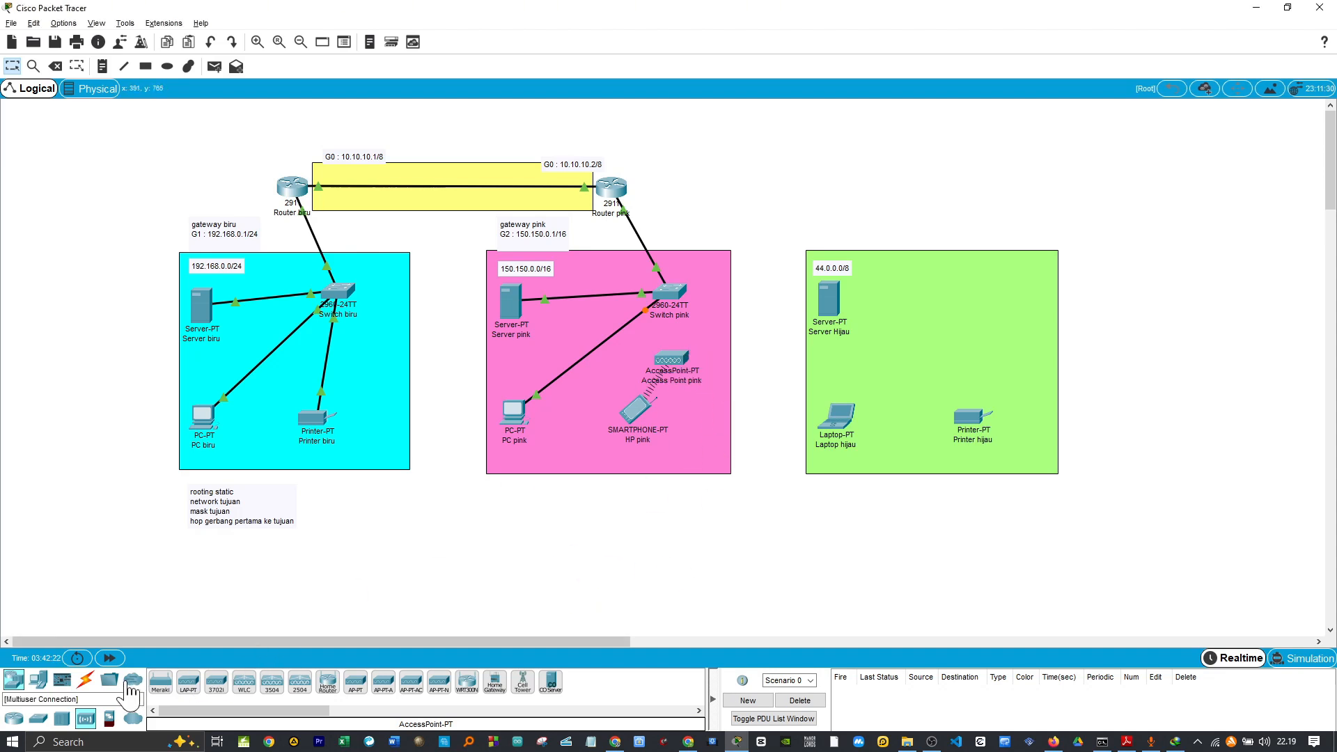
# Connect a free port on Switch pink to Access Point pink with a copper straight-through cable
pyautogui.click(85, 679)
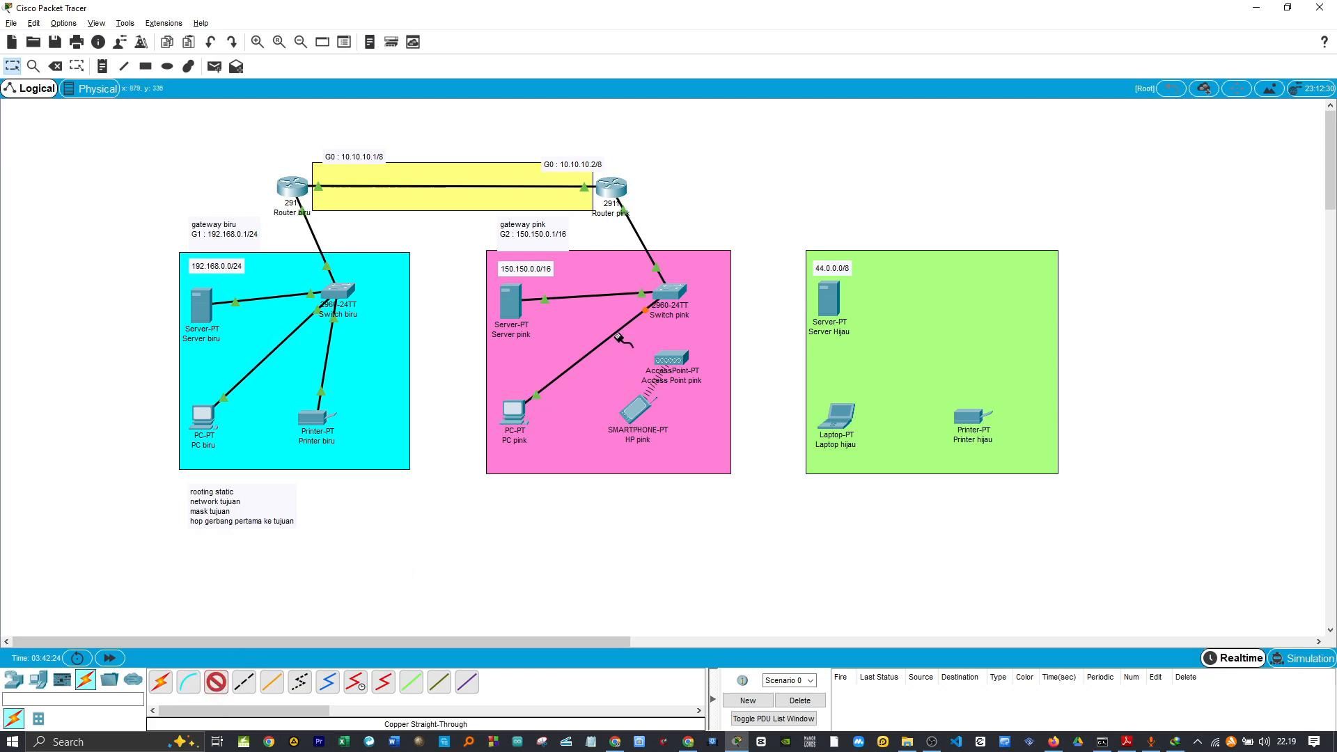
pyautogui.click(679, 296)
pyautogui.click(699, 340)
pyautogui.click(674, 360)
pyautogui.click(689, 375)
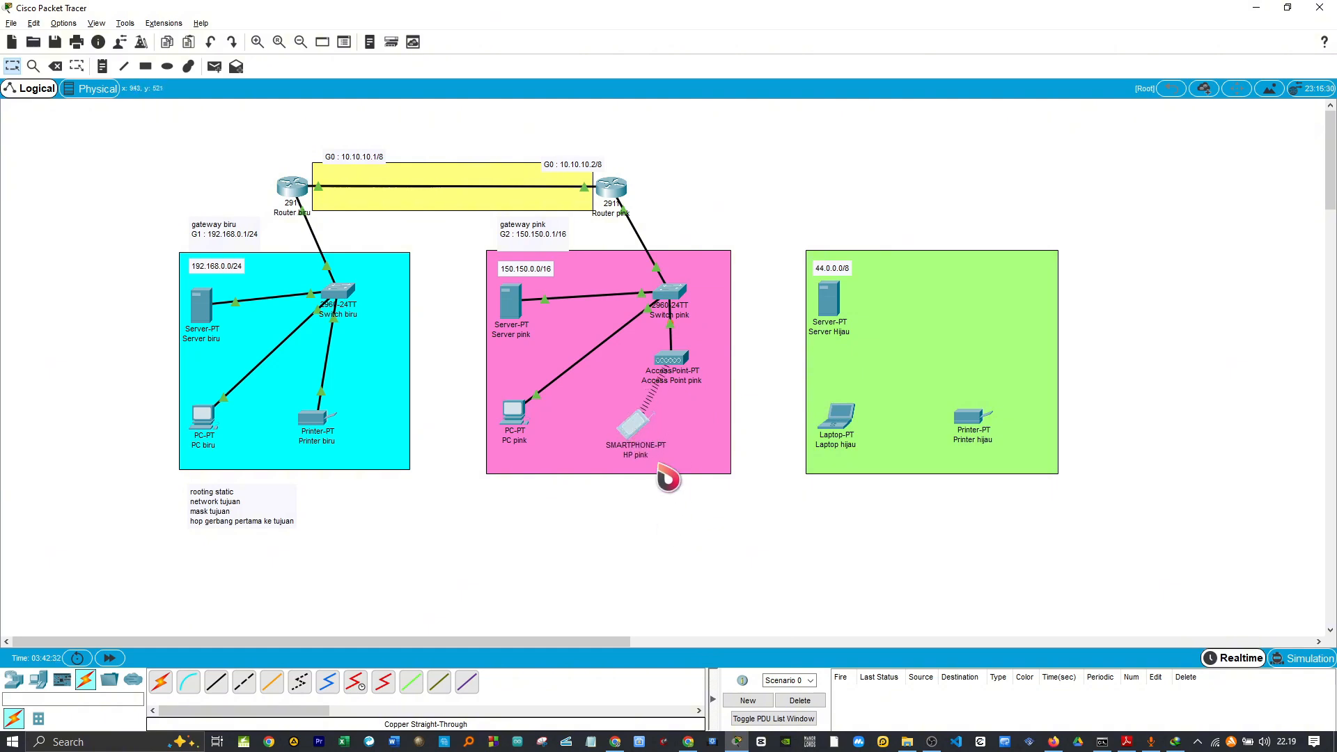
# Keep HP pink's IP configuration window on top, fast-forward time to obtain its wireless DHCP address, and close the window
pyautogui.click(635, 442)
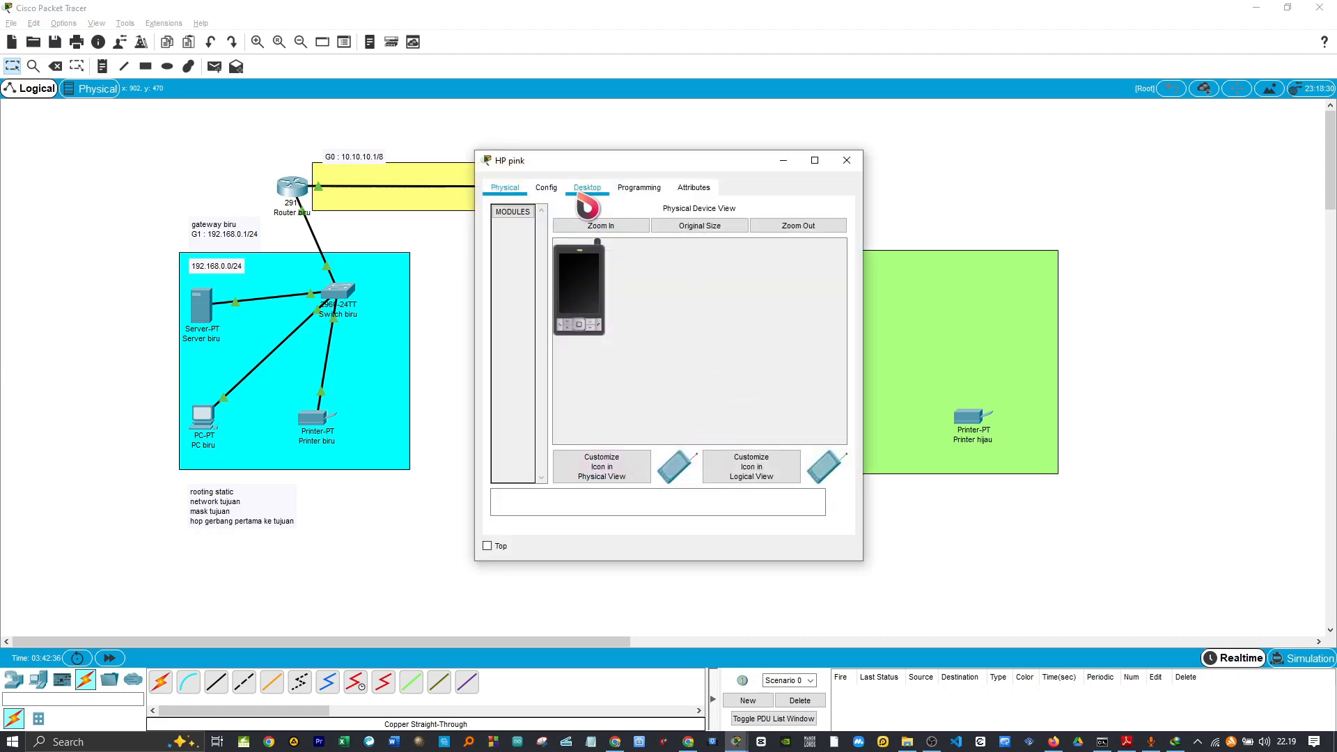
pyautogui.click(583, 200)
pyautogui.click(533, 256)
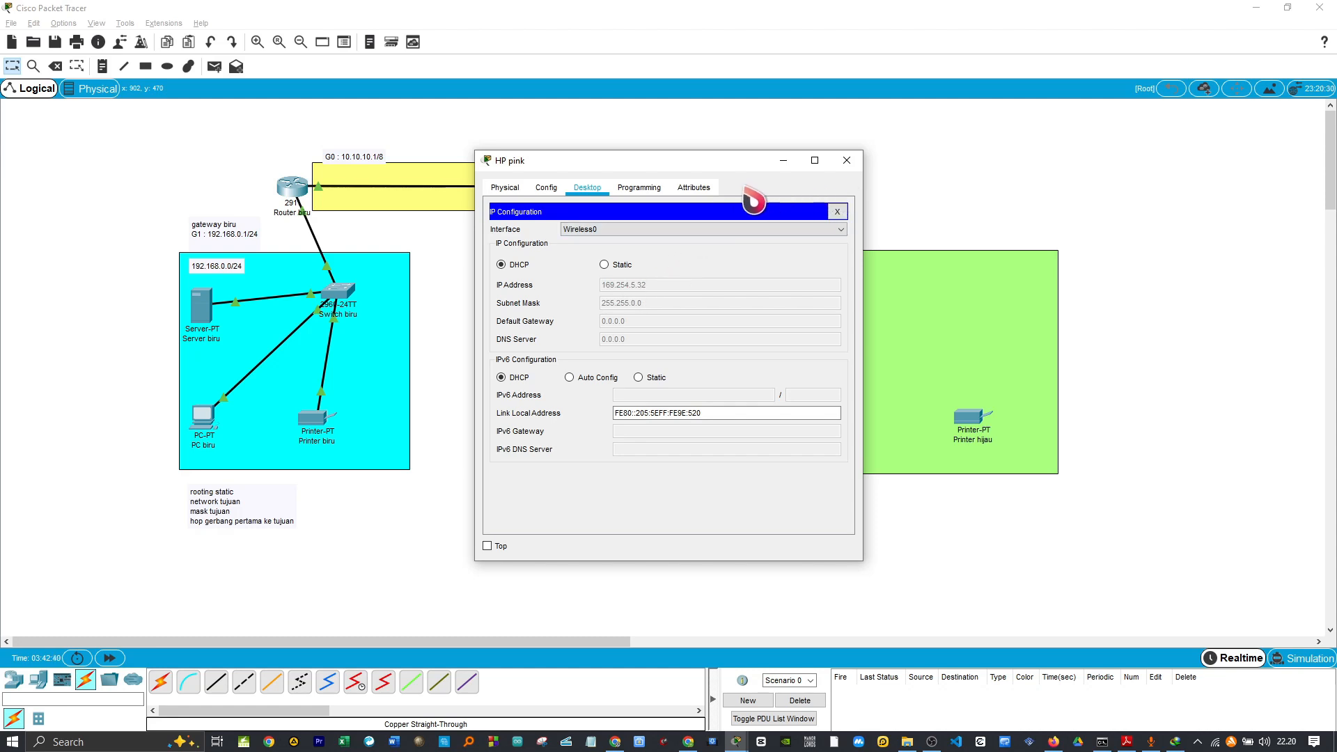
pyautogui.click(488, 546)
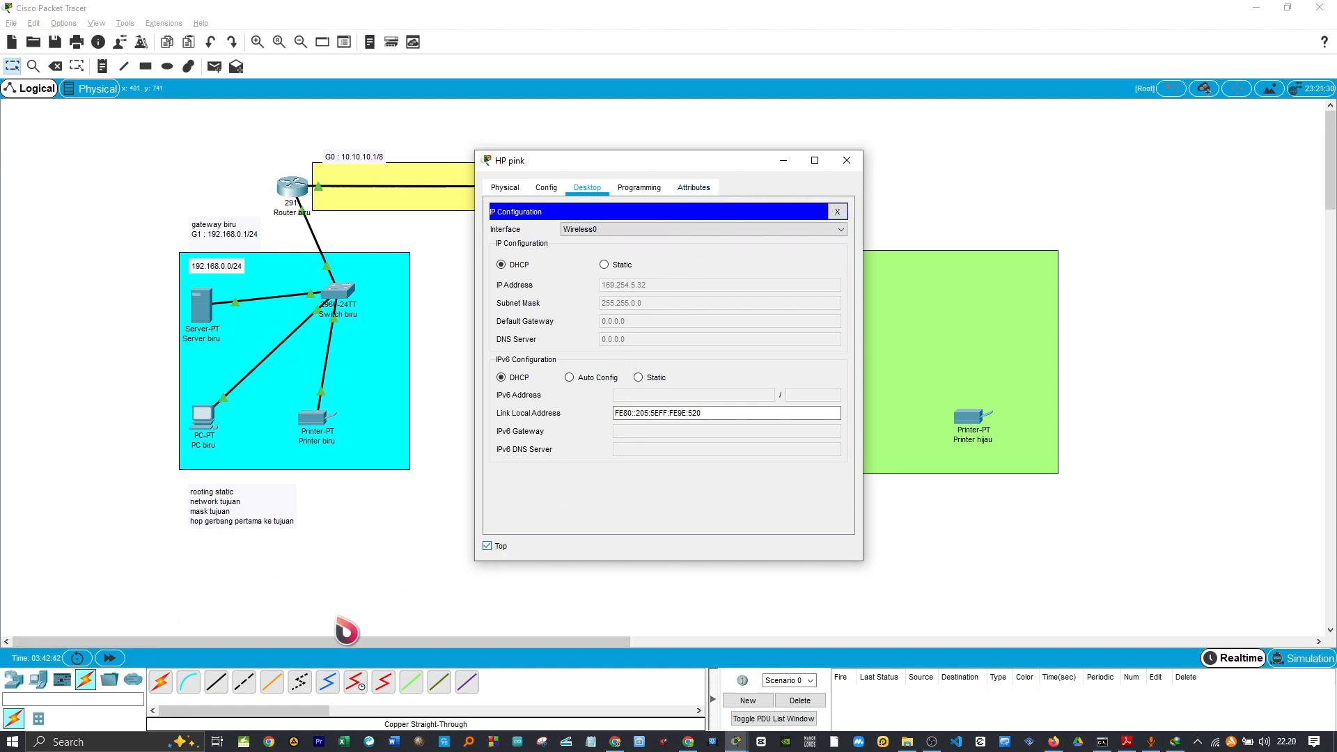
pyautogui.click(108, 658)
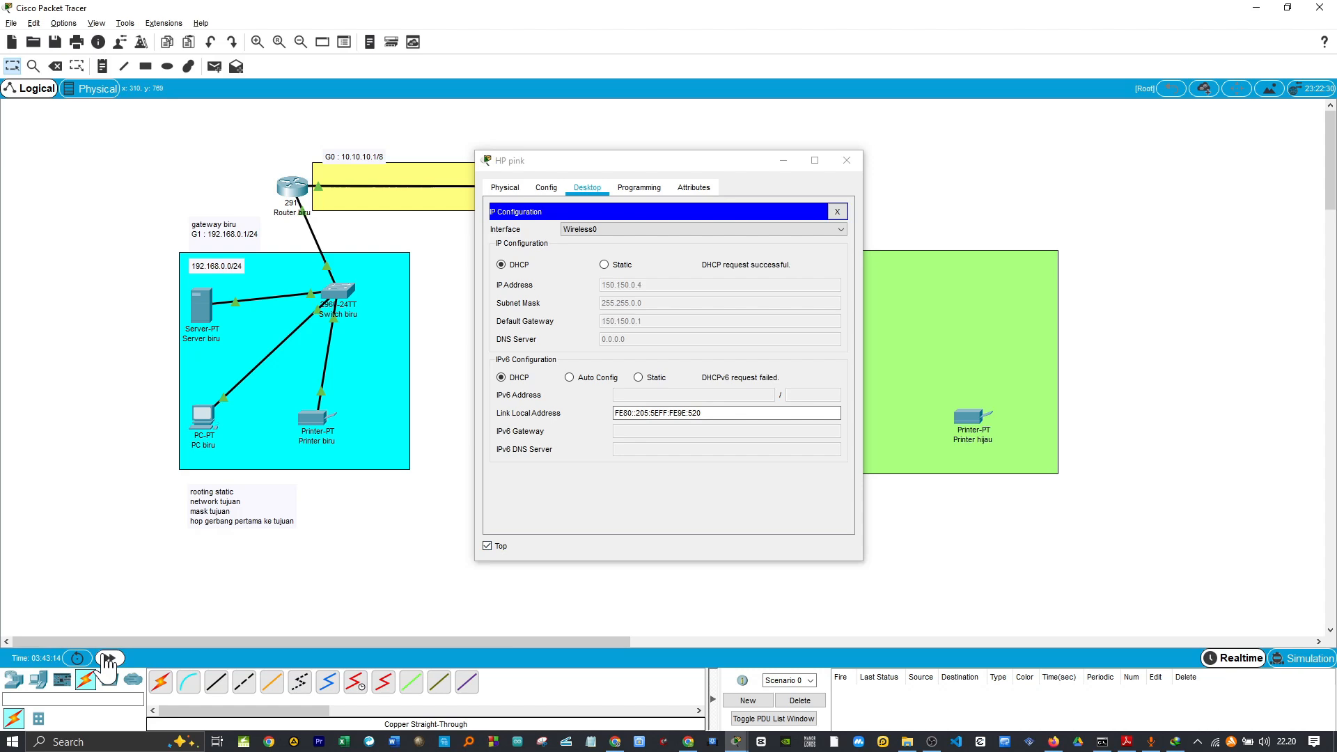
pyautogui.click(108, 659)
pyautogui.click(846, 161)
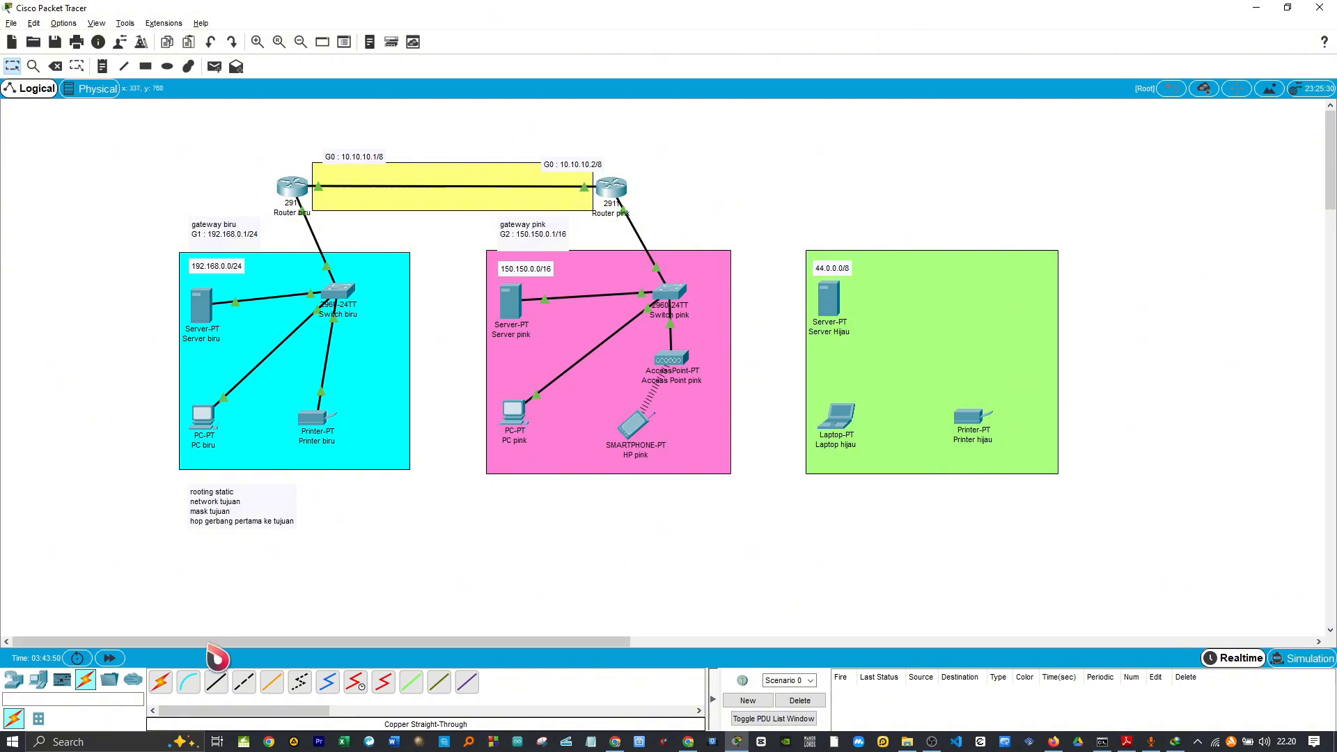
# Test connectivity with a simple PDU from PC biru to PC pink, fast-forward time, and repeat the test
pyautogui.press('p')
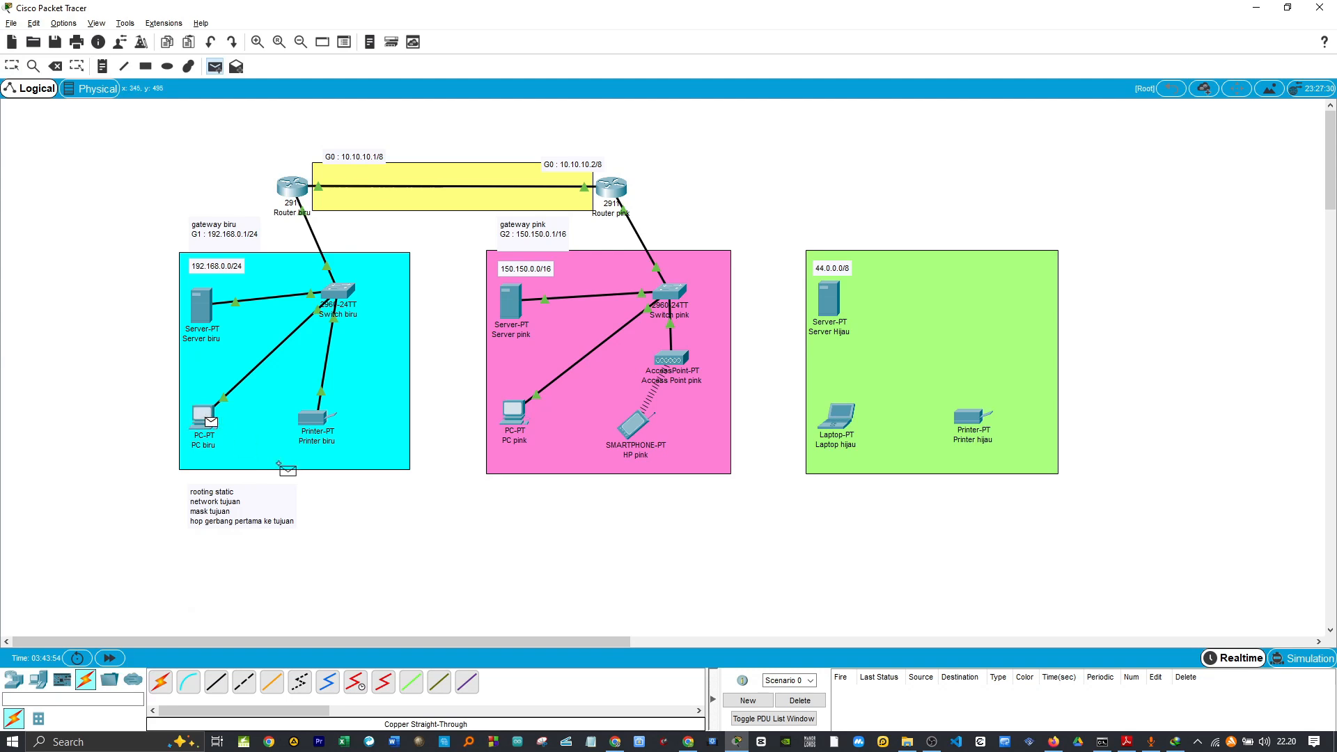
pyautogui.click(513, 414)
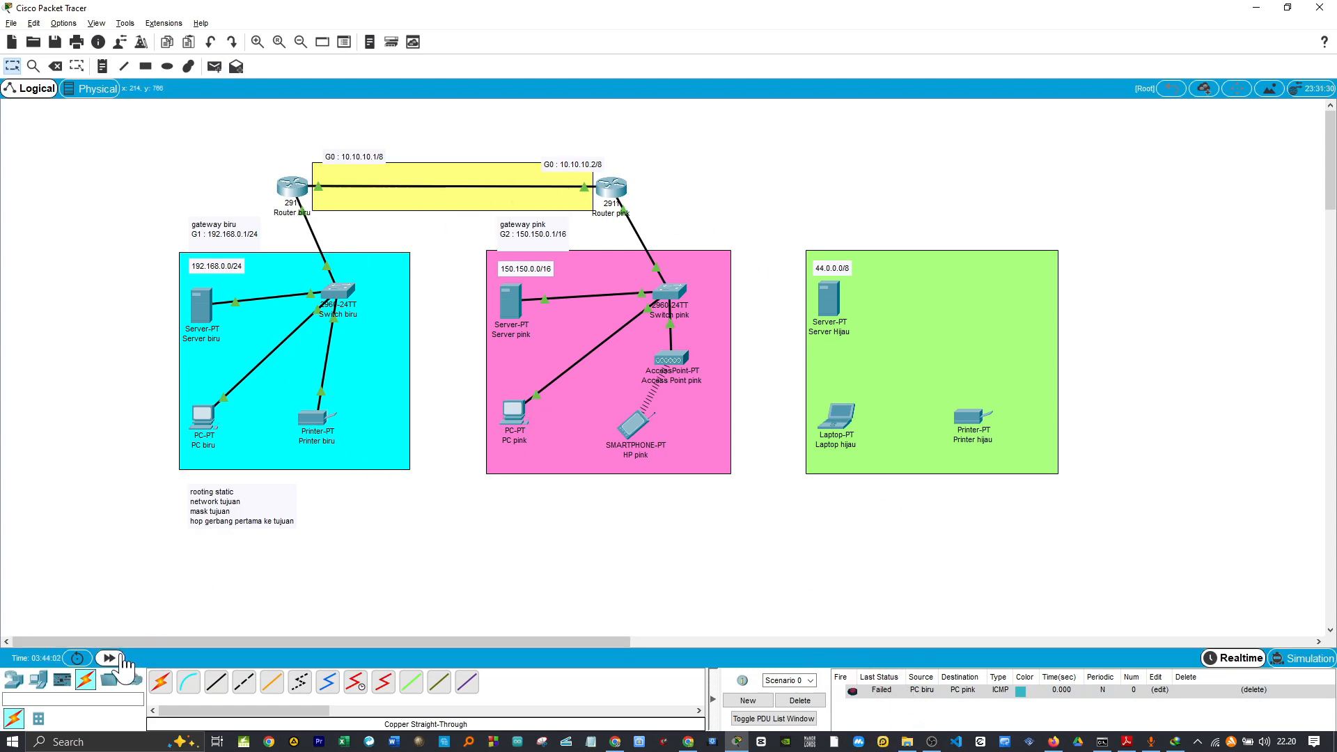
pyautogui.click(110, 658)
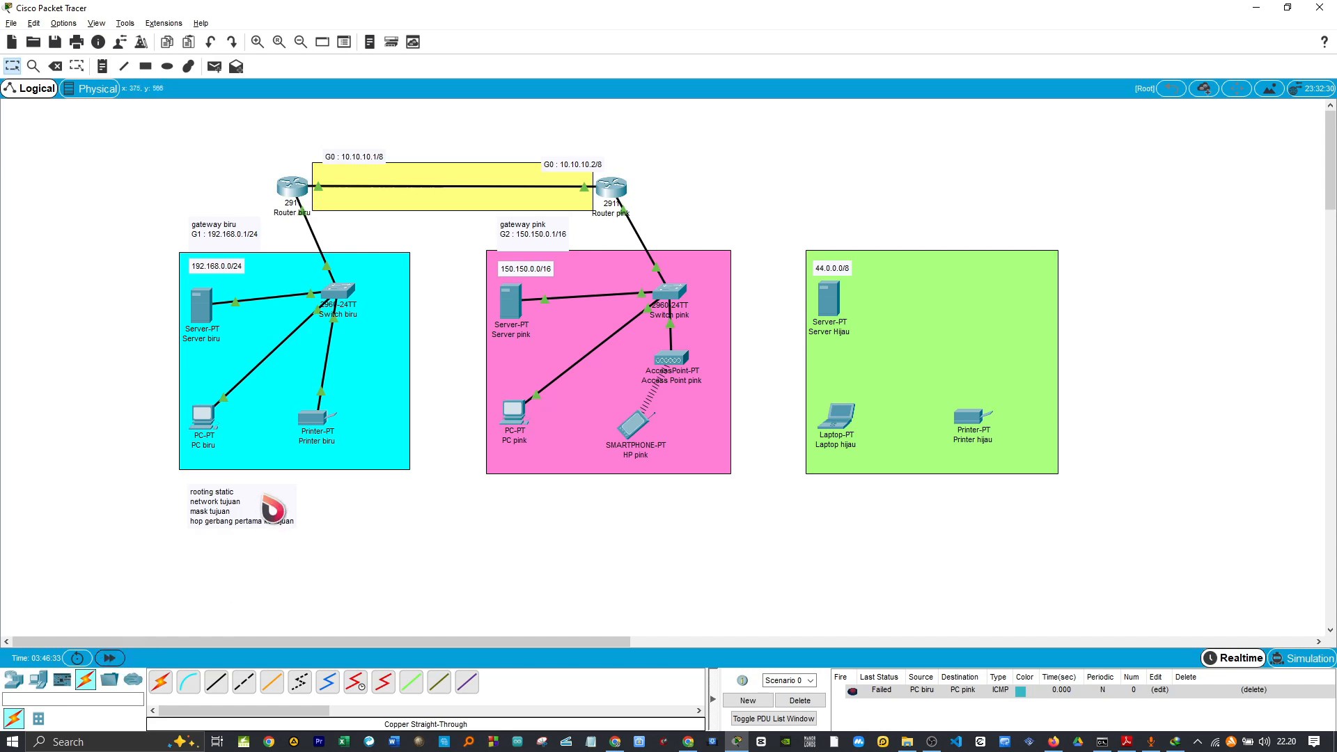
pyautogui.click(214, 67)
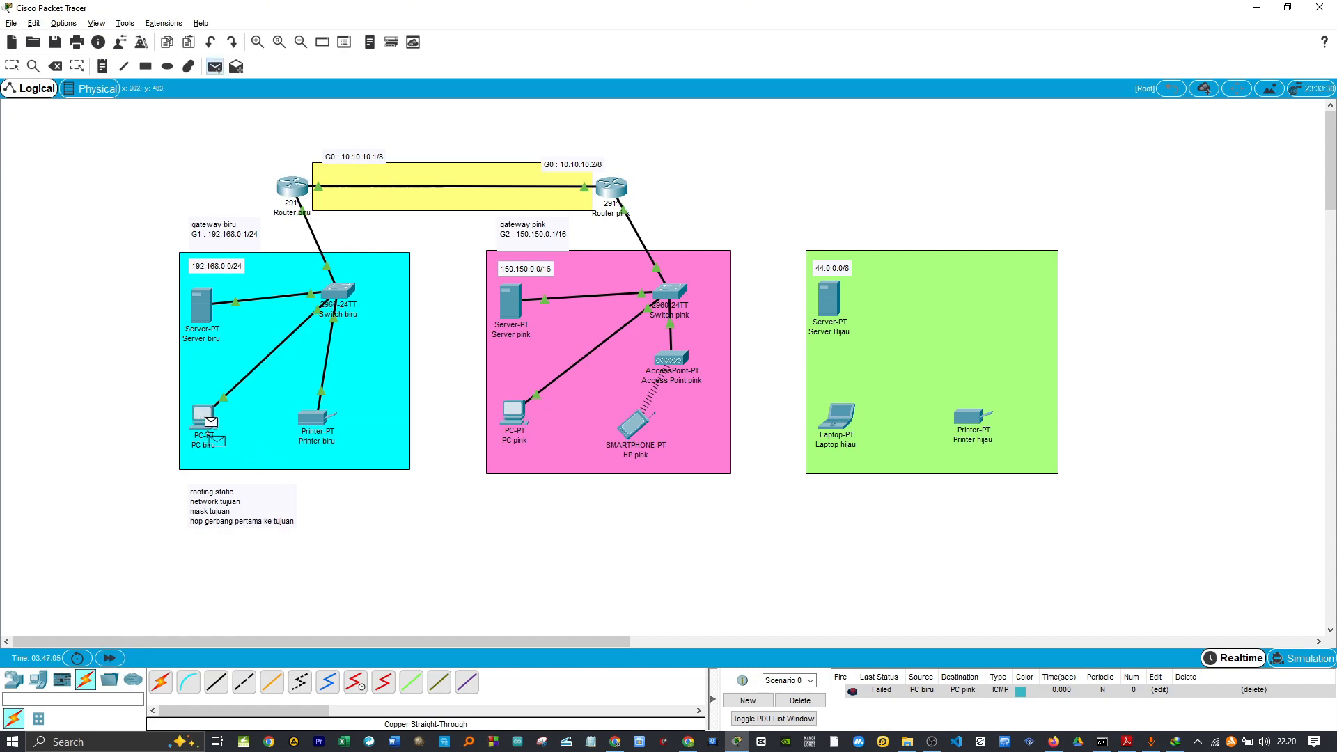
pyautogui.click(514, 416)
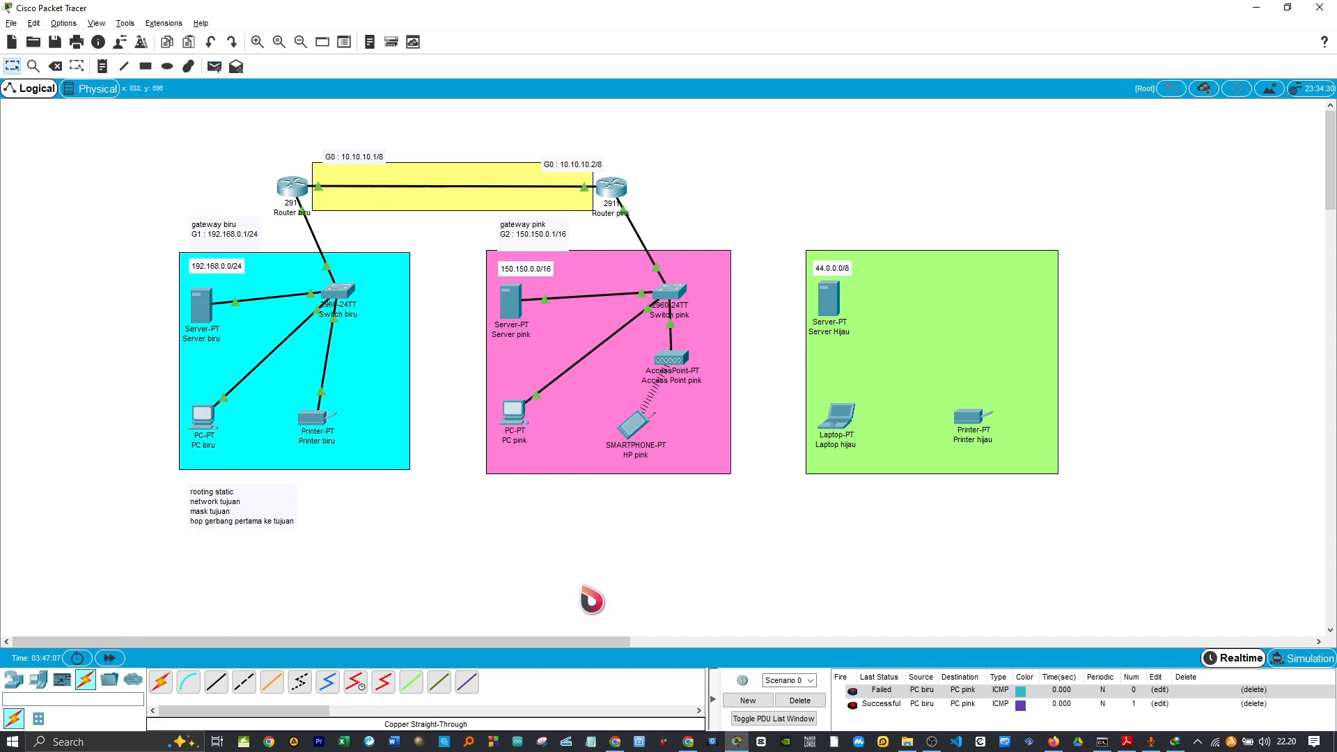
# Send a simple PDU from HP pink to Printer biru and fast-forward time
pyautogui.press('p')
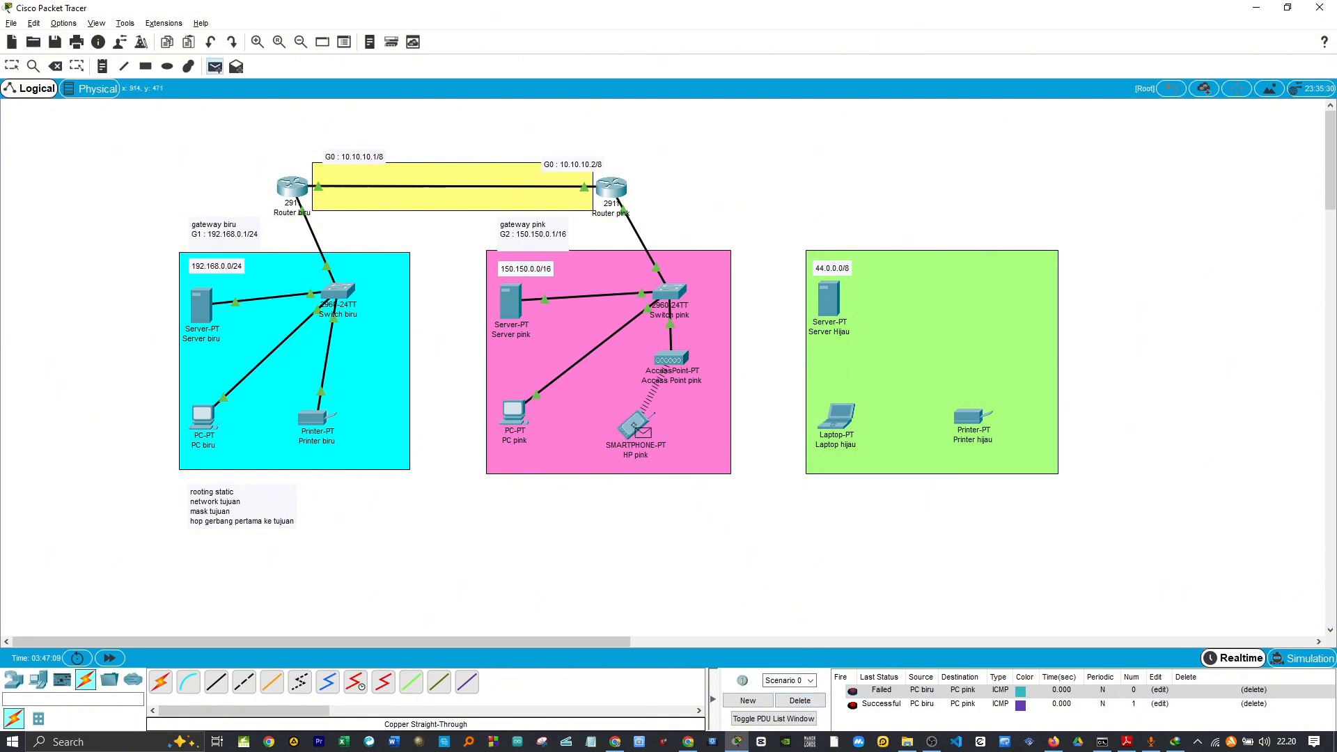
pyautogui.click(314, 421)
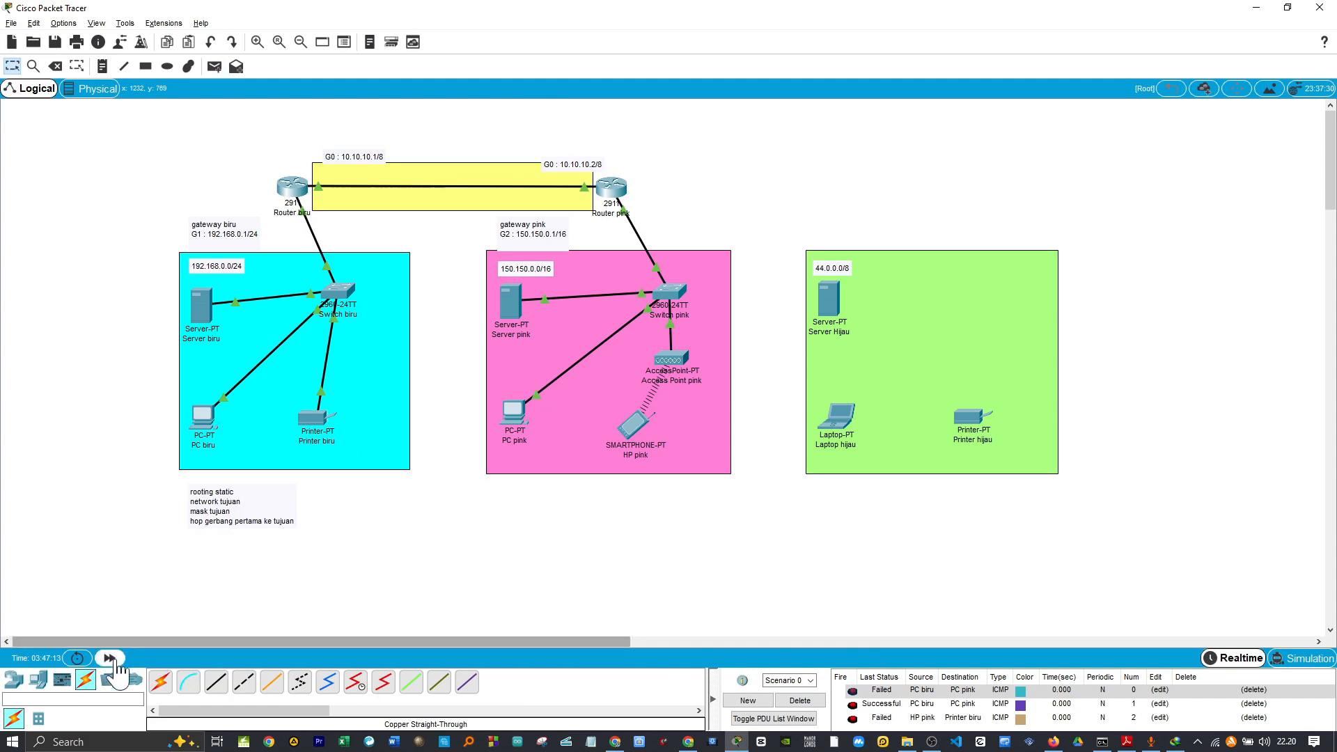
pyautogui.click(107, 660)
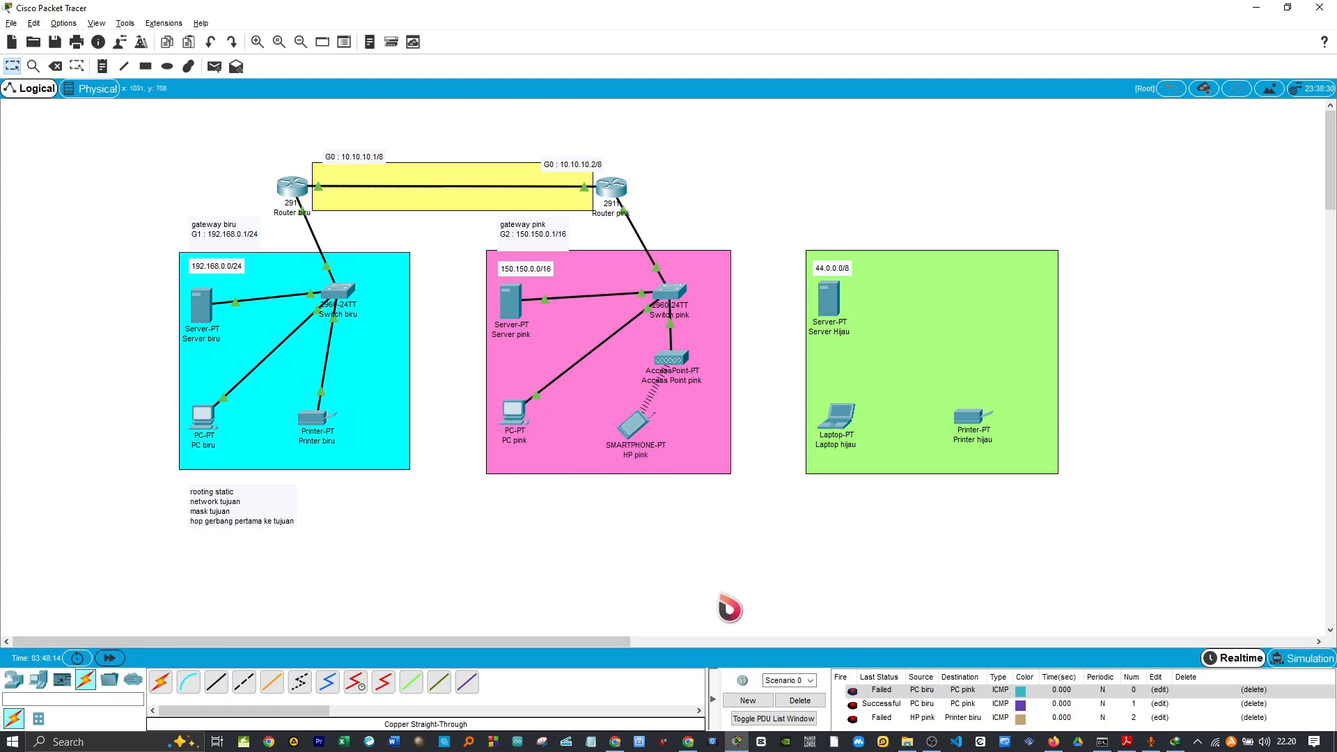
# Delete the current PDU scenario and resend a simple PDU from HP pink to Printer biru
pyautogui.click(794, 700)
pyautogui.press('p')
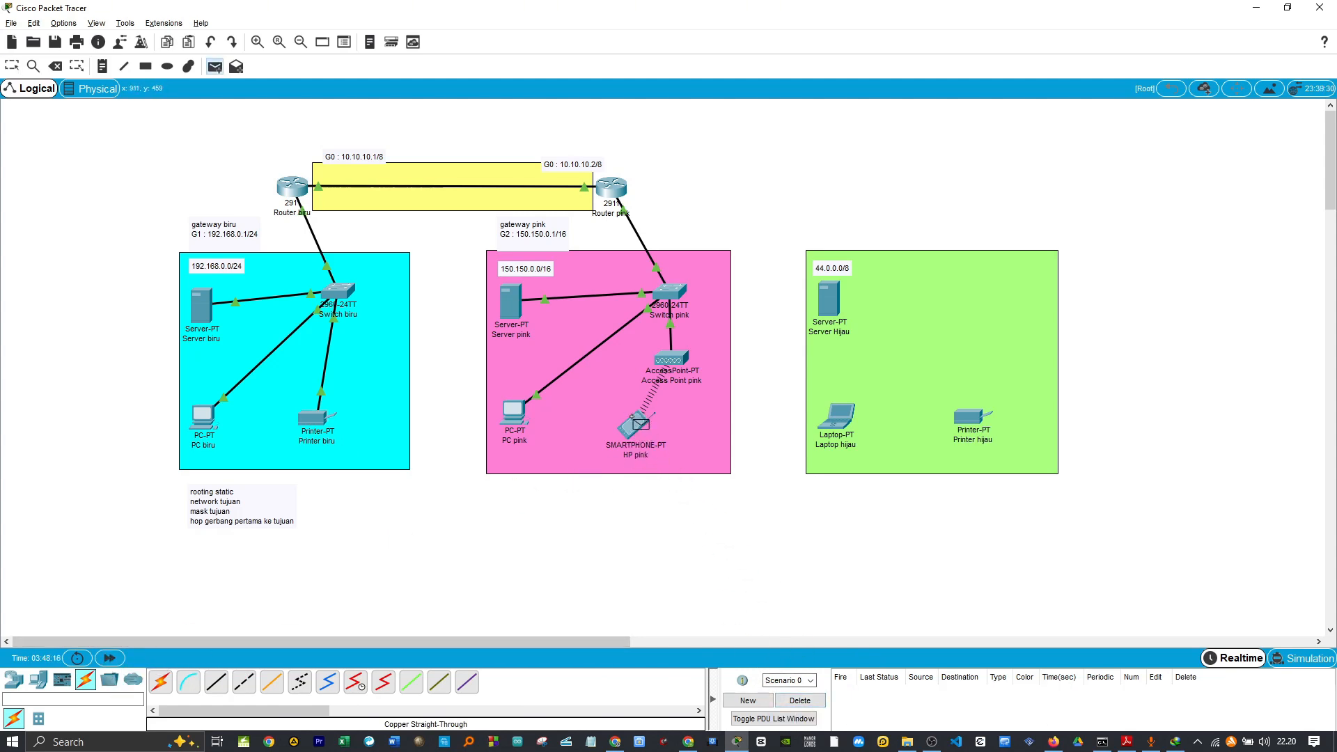
pyautogui.click(316, 416)
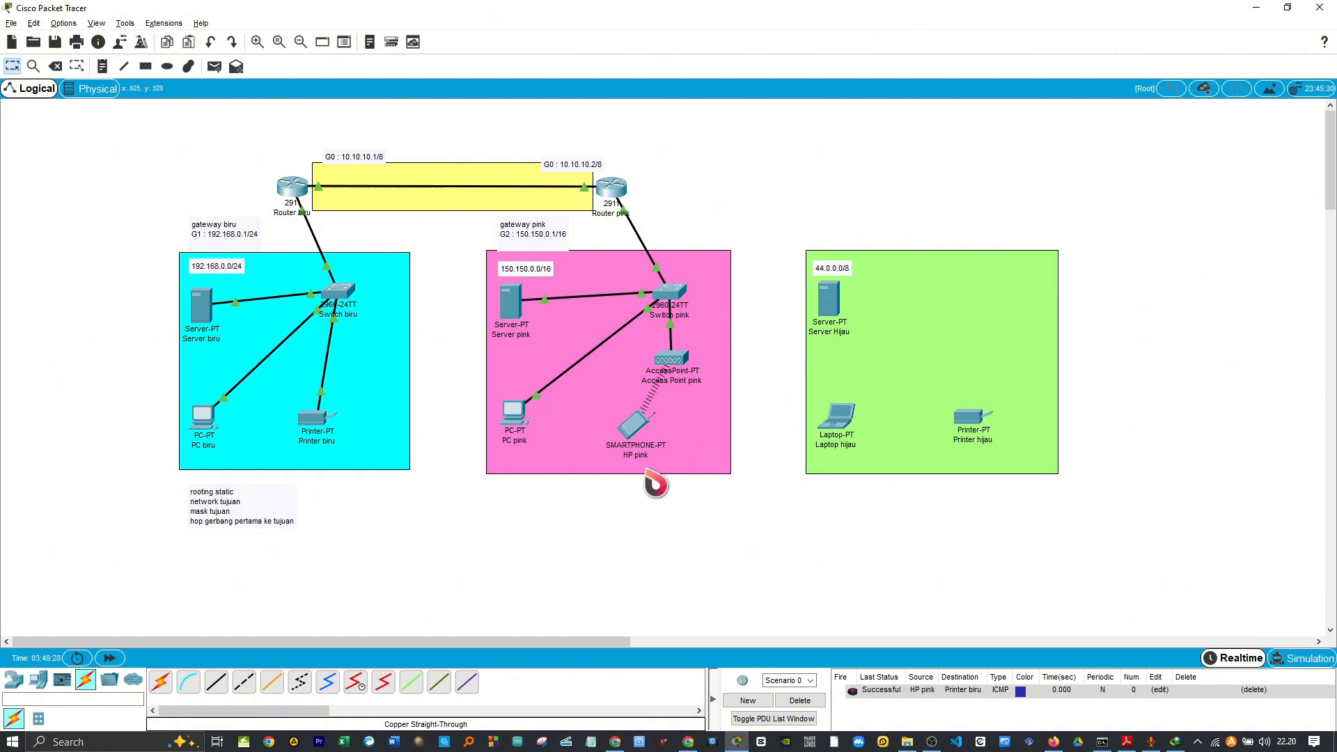
# Place a 2911 router above the green network area and a 2960-24TT switch inside it
pyautogui.click(14, 679)
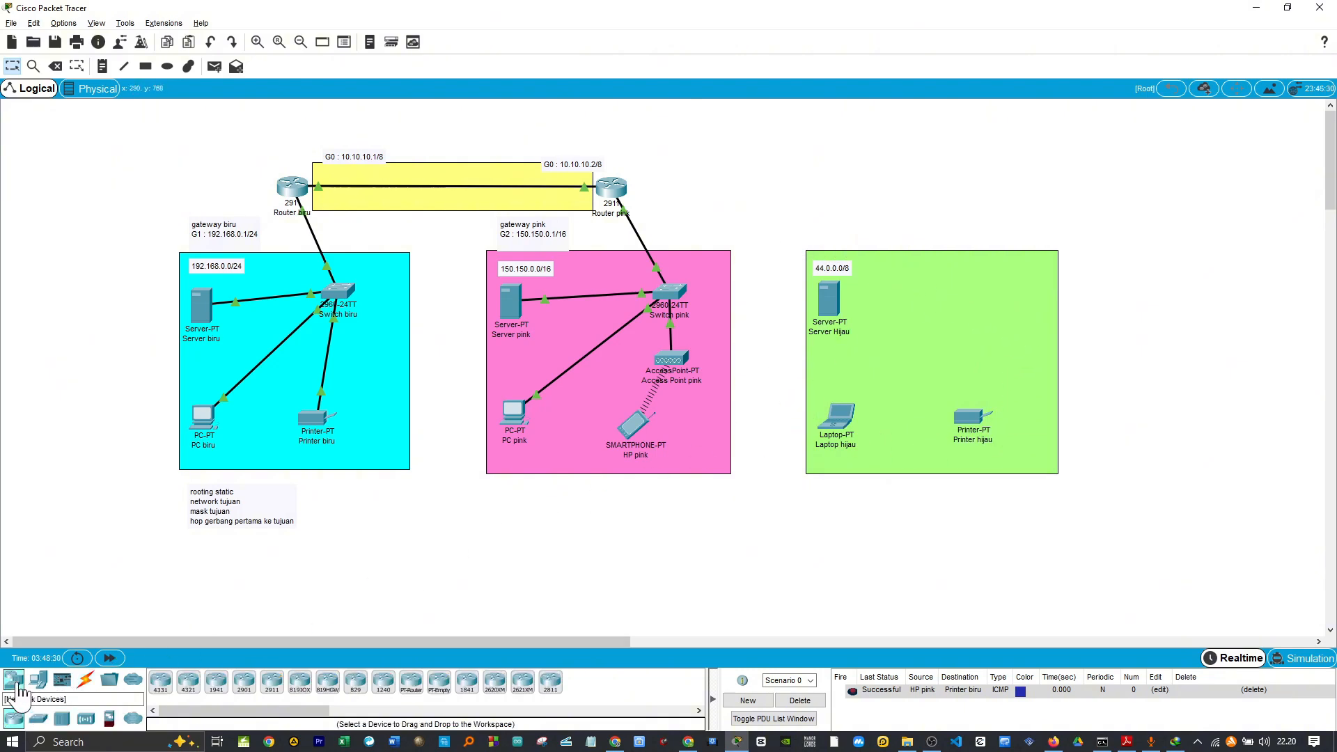
pyautogui.click(272, 681)
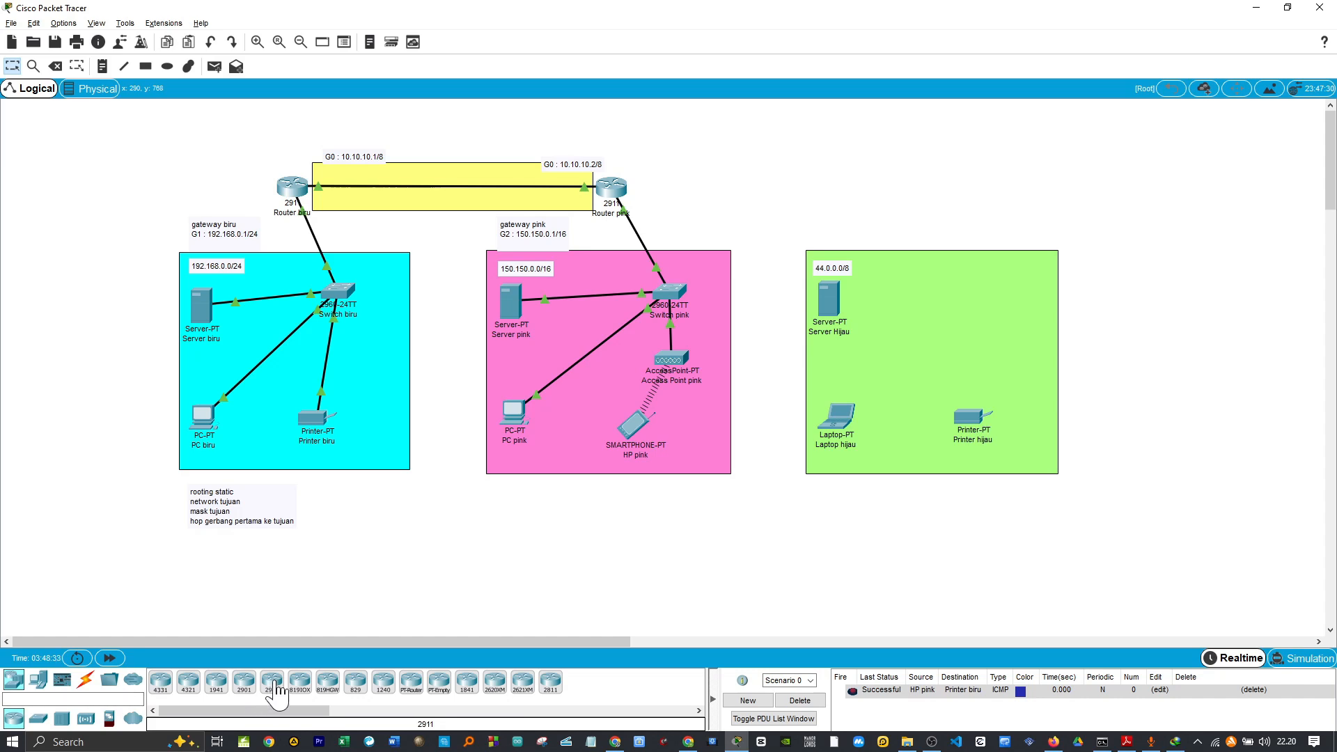
pyautogui.click(931, 190)
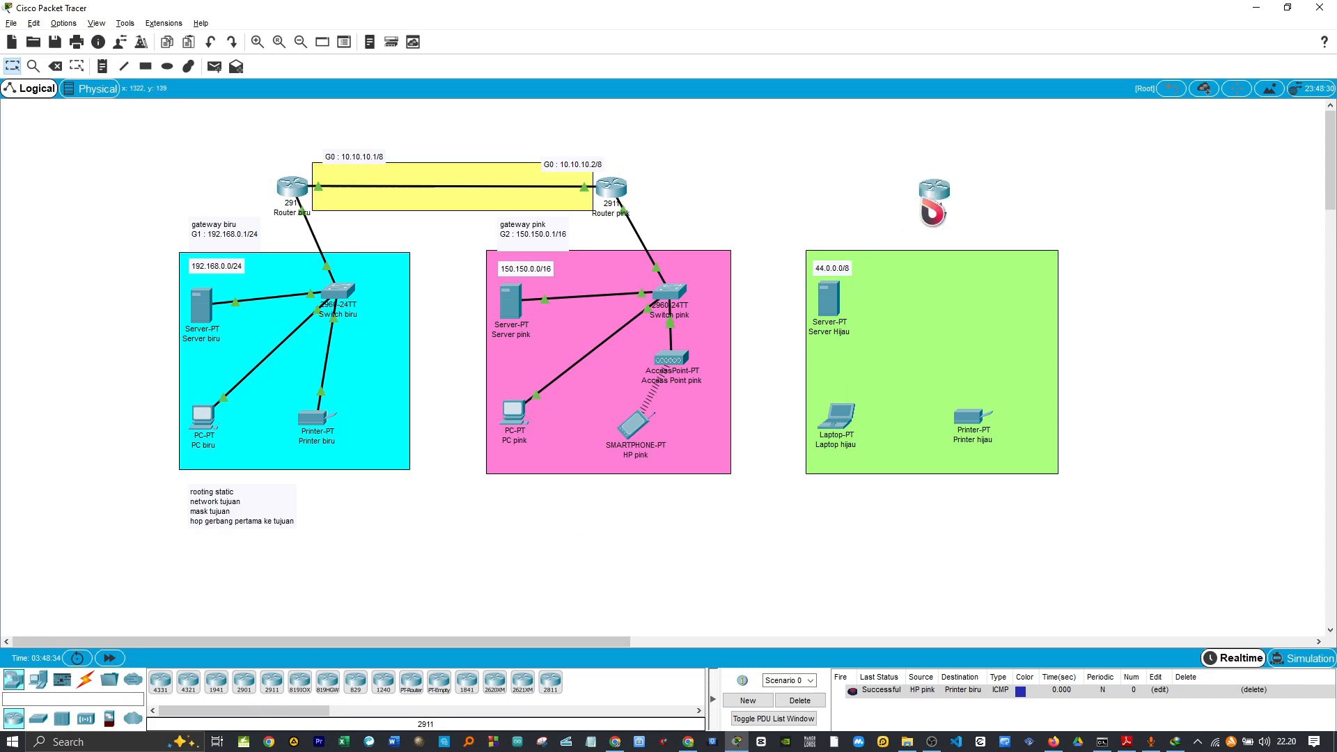
pyautogui.click(38, 719)
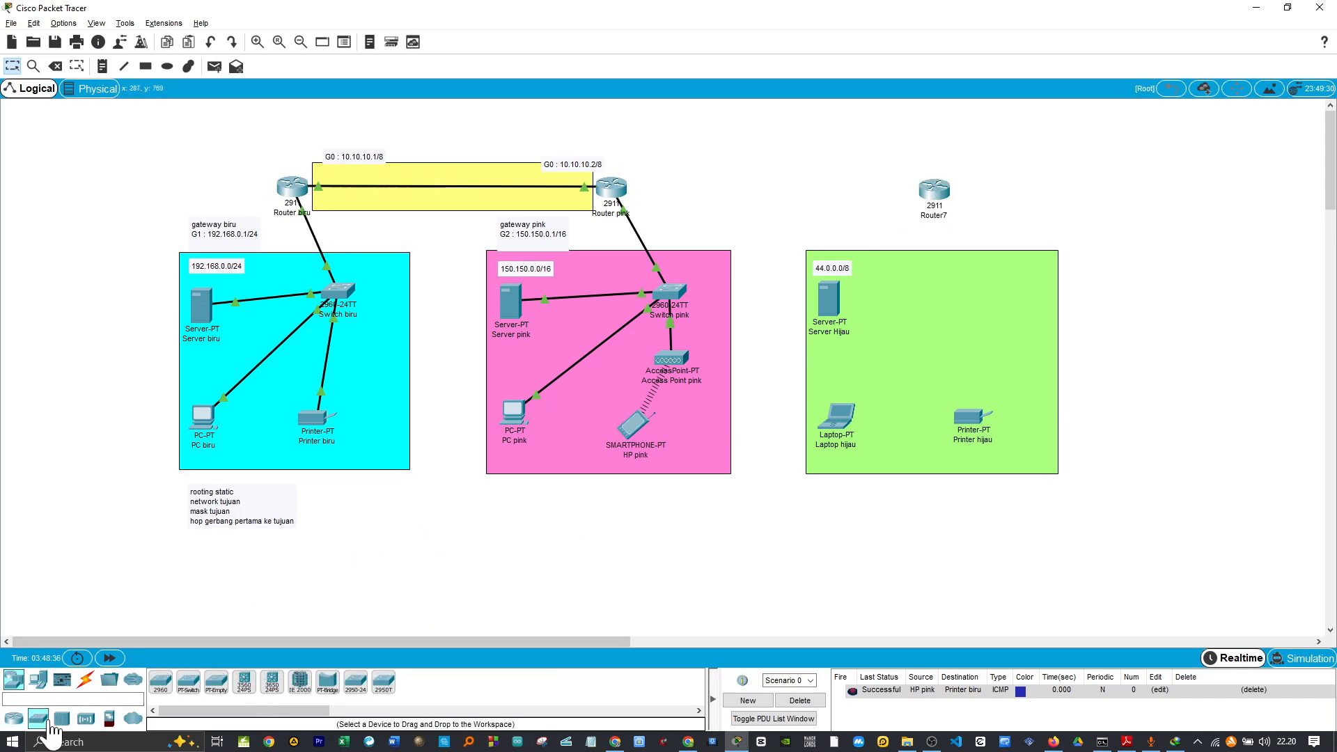
pyautogui.click(160, 681)
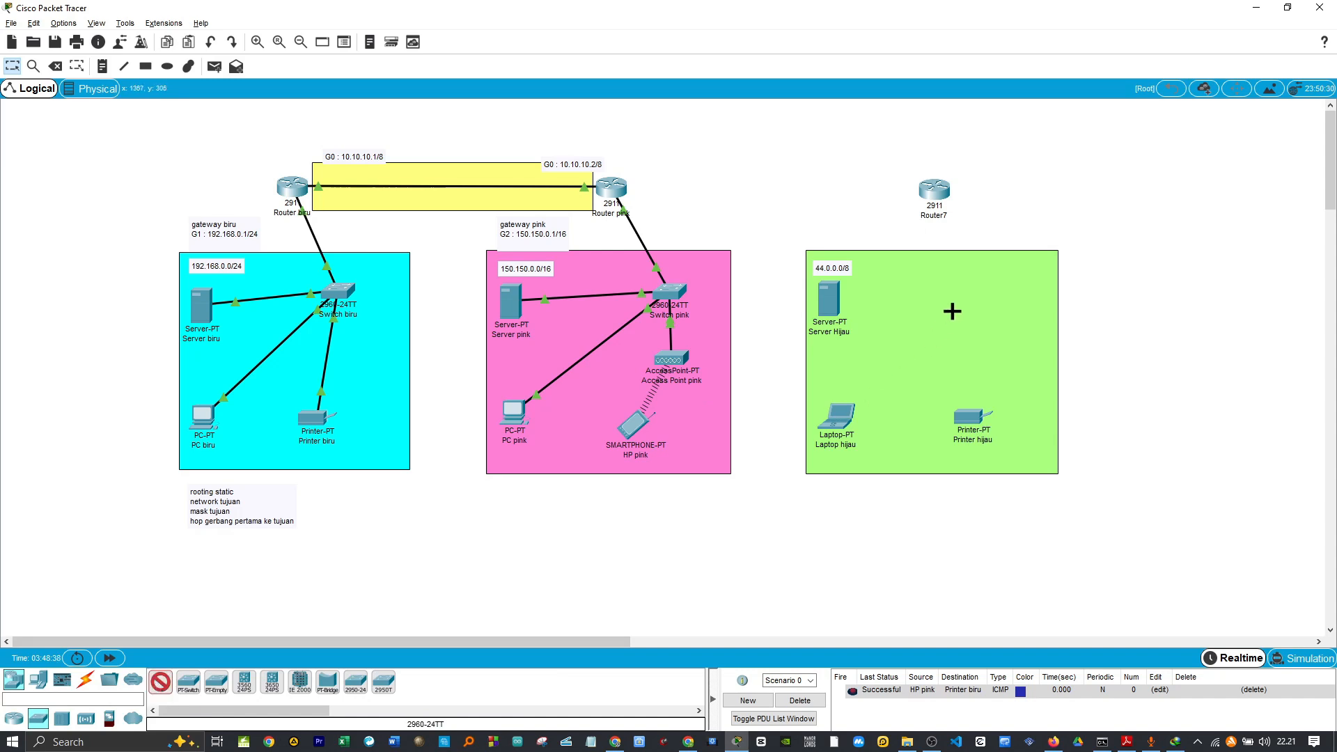
pyautogui.click(952, 311)
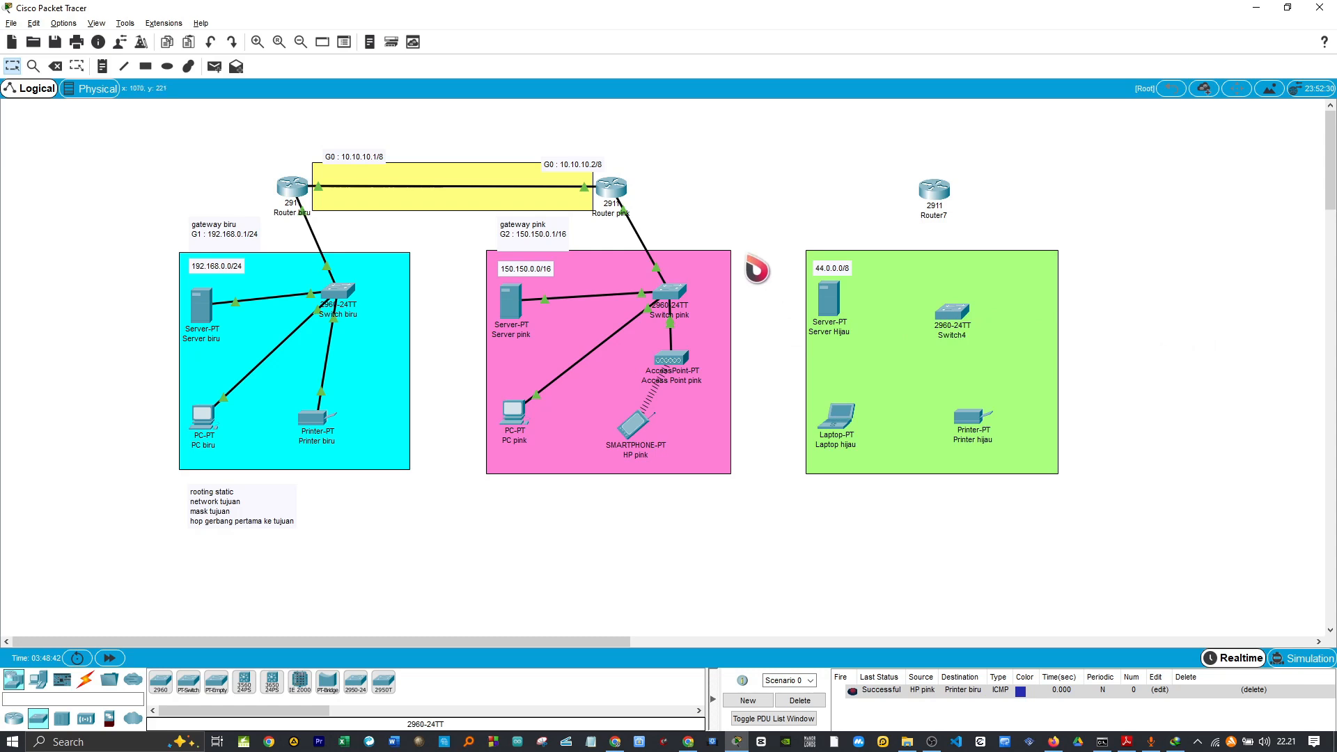
# Rename the new 2911 router above the green network as Router Hijau
pyautogui.click(950, 224)
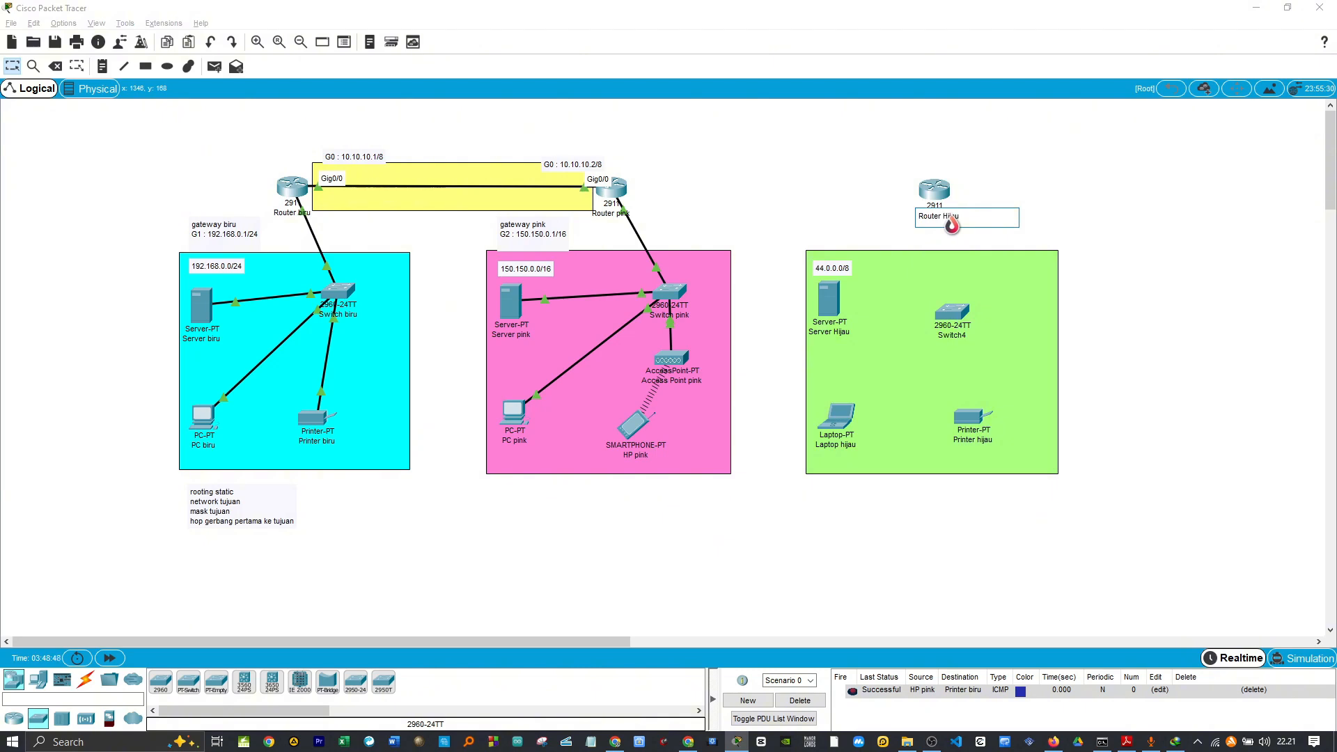
pyautogui.press('Return')
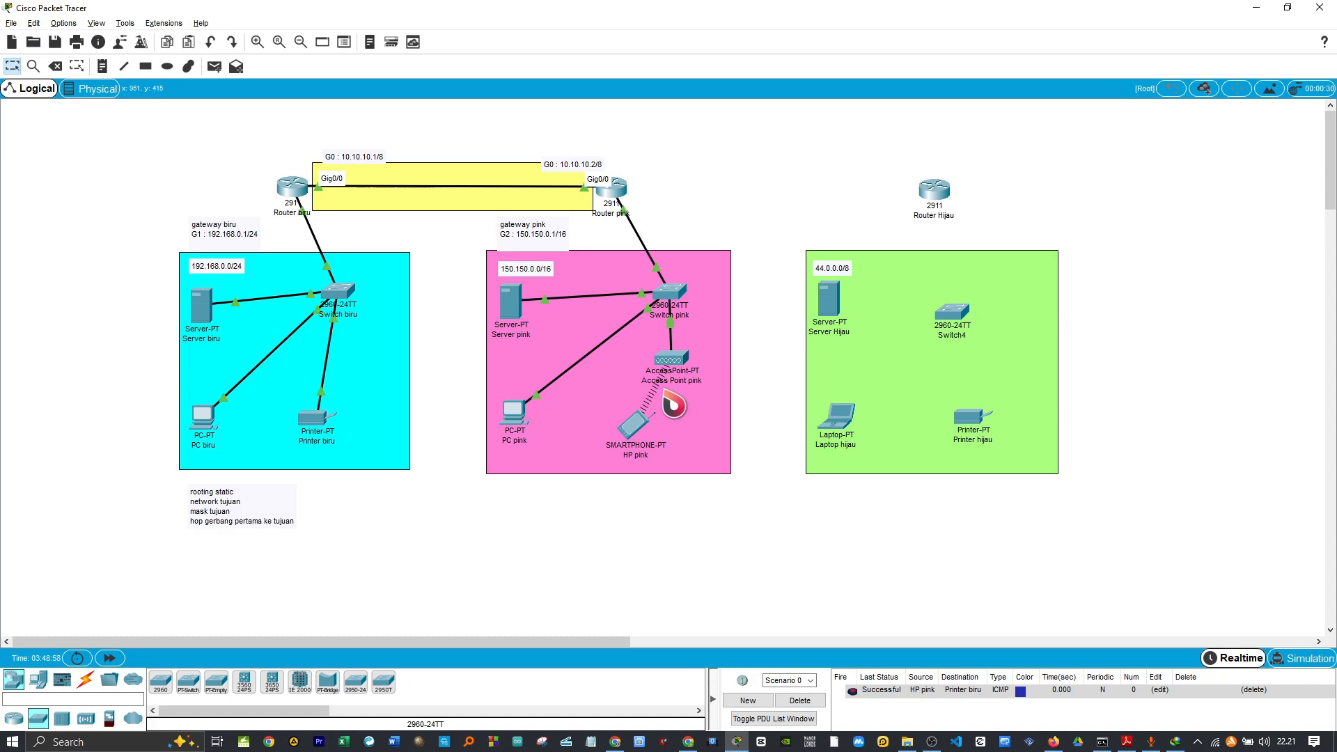
# Connect Router pink's GigabitEthernet0/1 to Router Hijau's GigabitEthernet0/0 with a copper straight-through cable
pyautogui.click(86, 681)
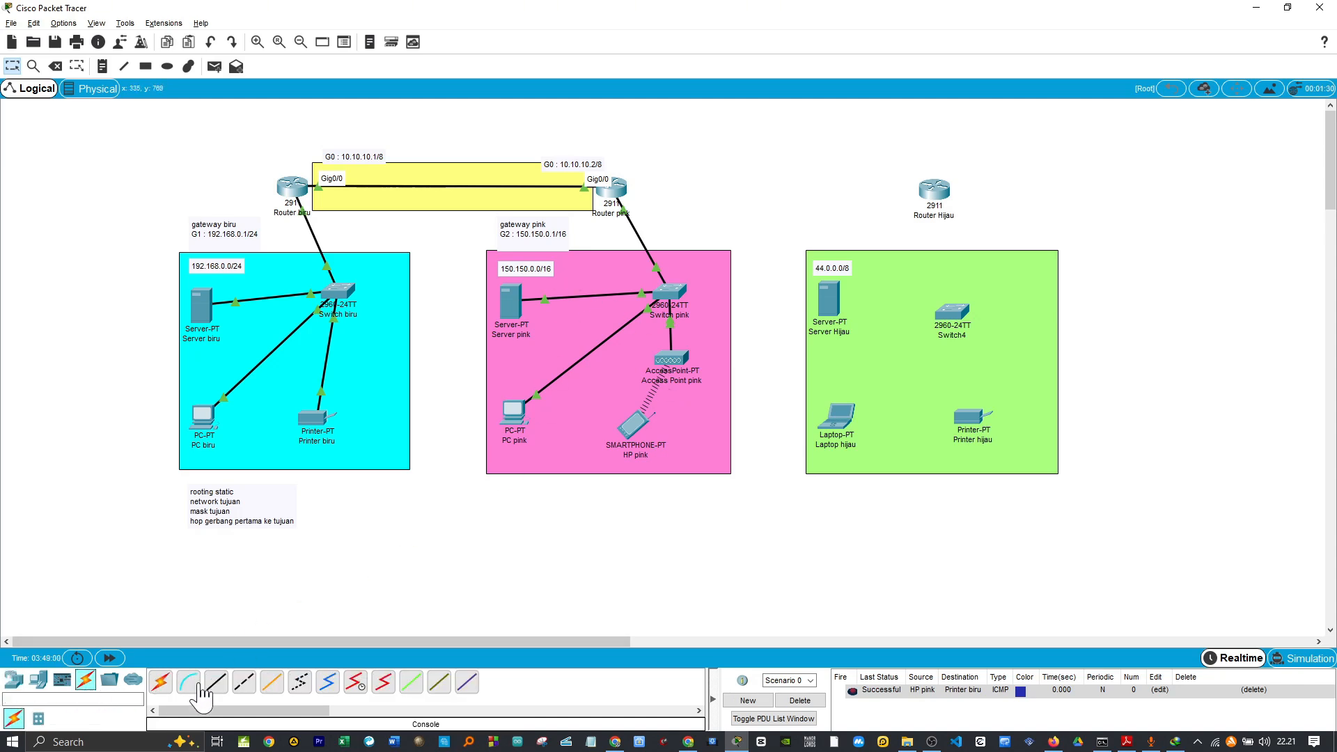
pyautogui.click(216, 682)
pyautogui.click(617, 195)
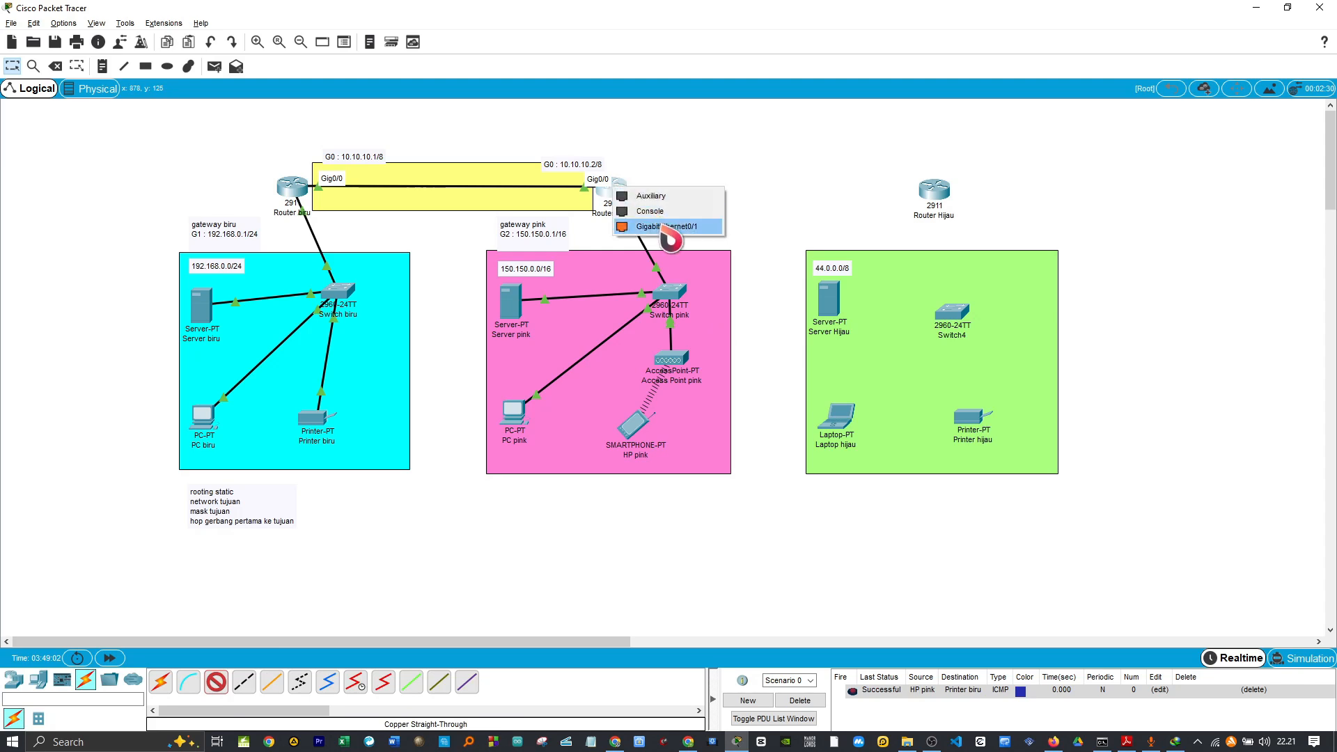
pyautogui.click(671, 245)
pyautogui.click(933, 193)
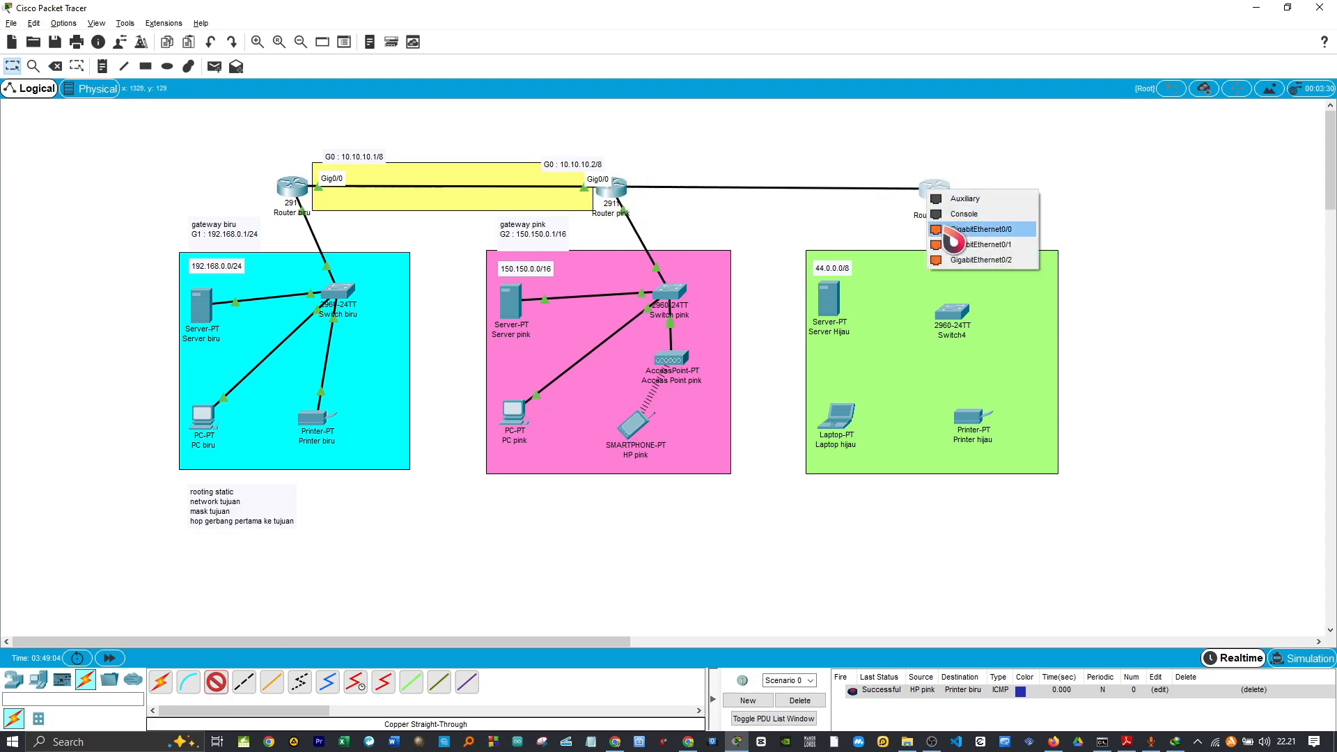
pyautogui.click(948, 229)
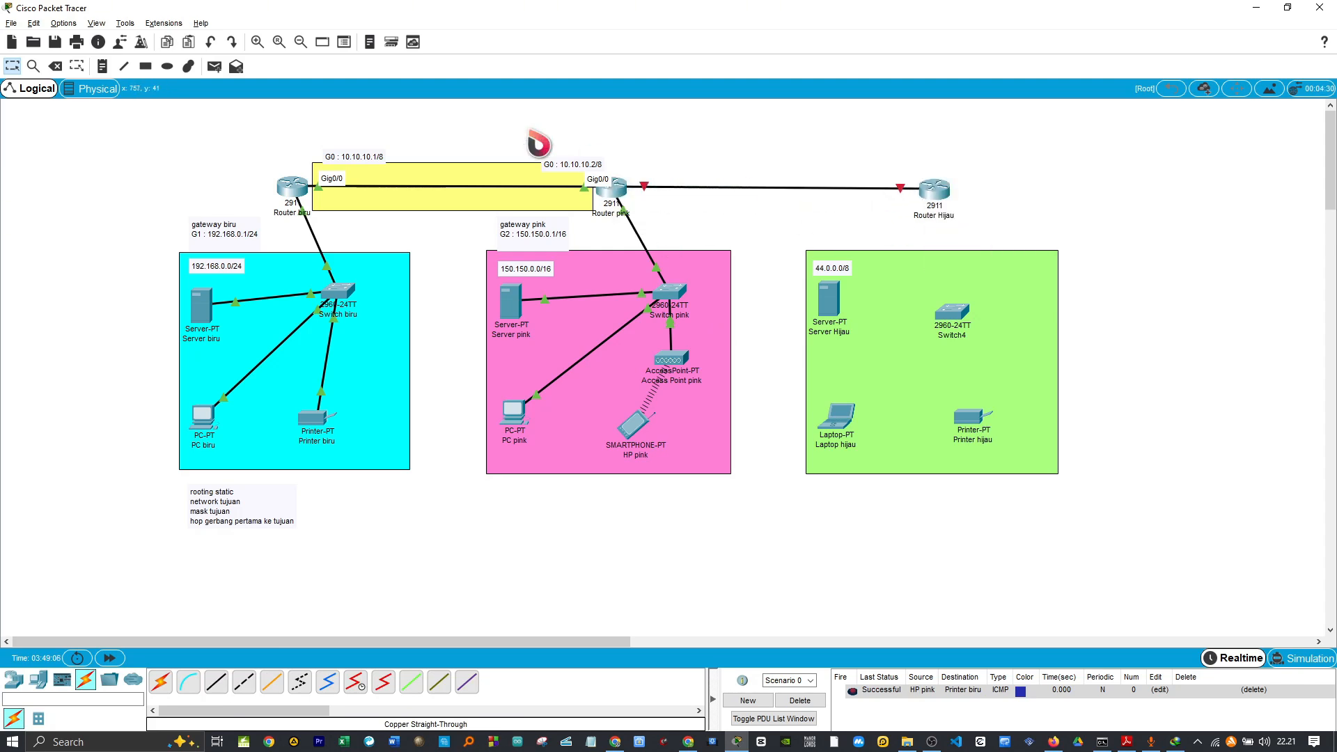
# Draw a white-filled rectangle with a black outline around the link between Router pink and Router Hijau
pyautogui.click(146, 66)
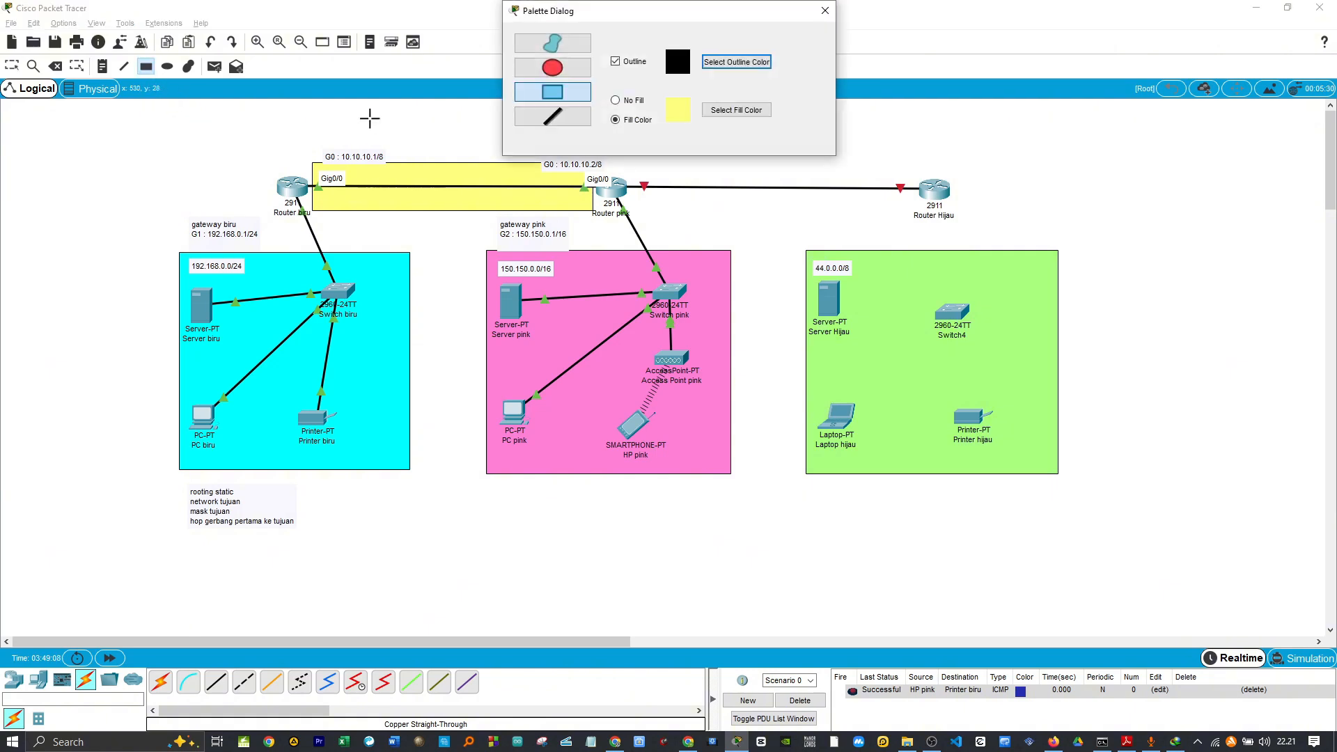
pyautogui.click(765, 114)
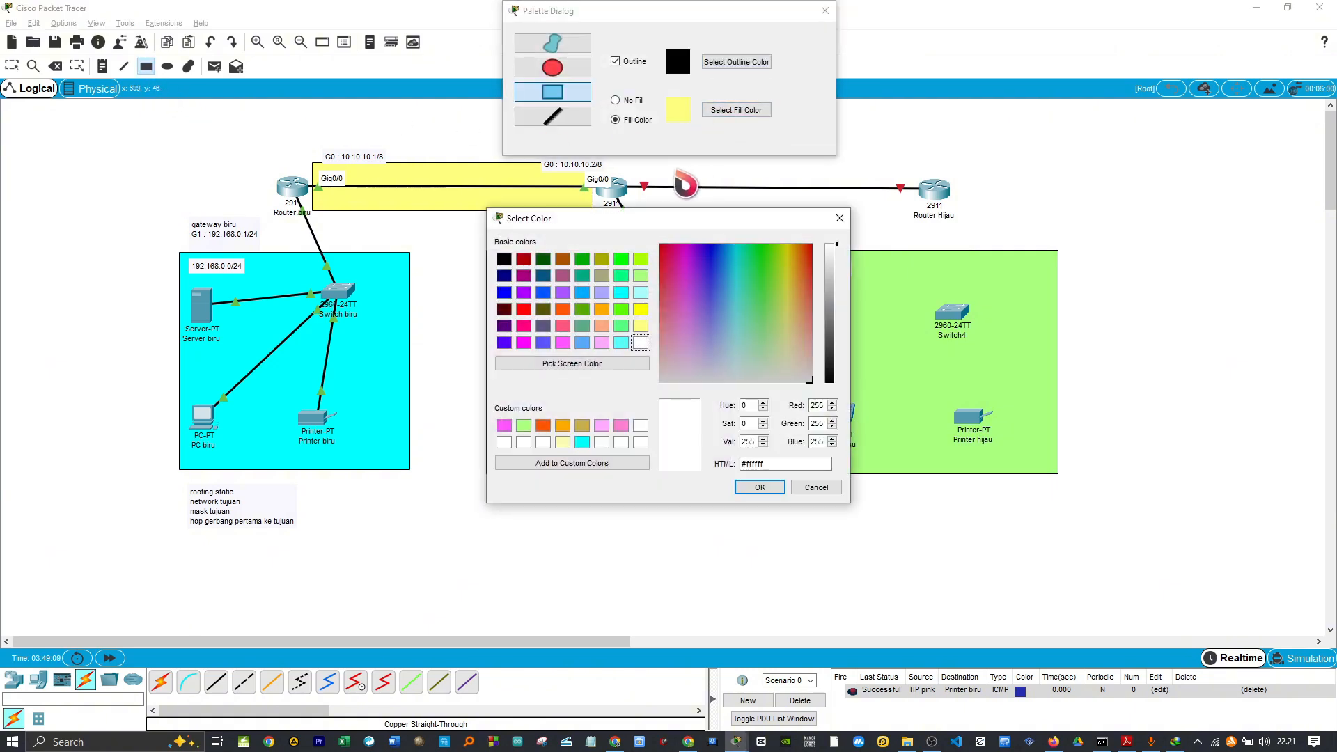
pyautogui.click(765, 490)
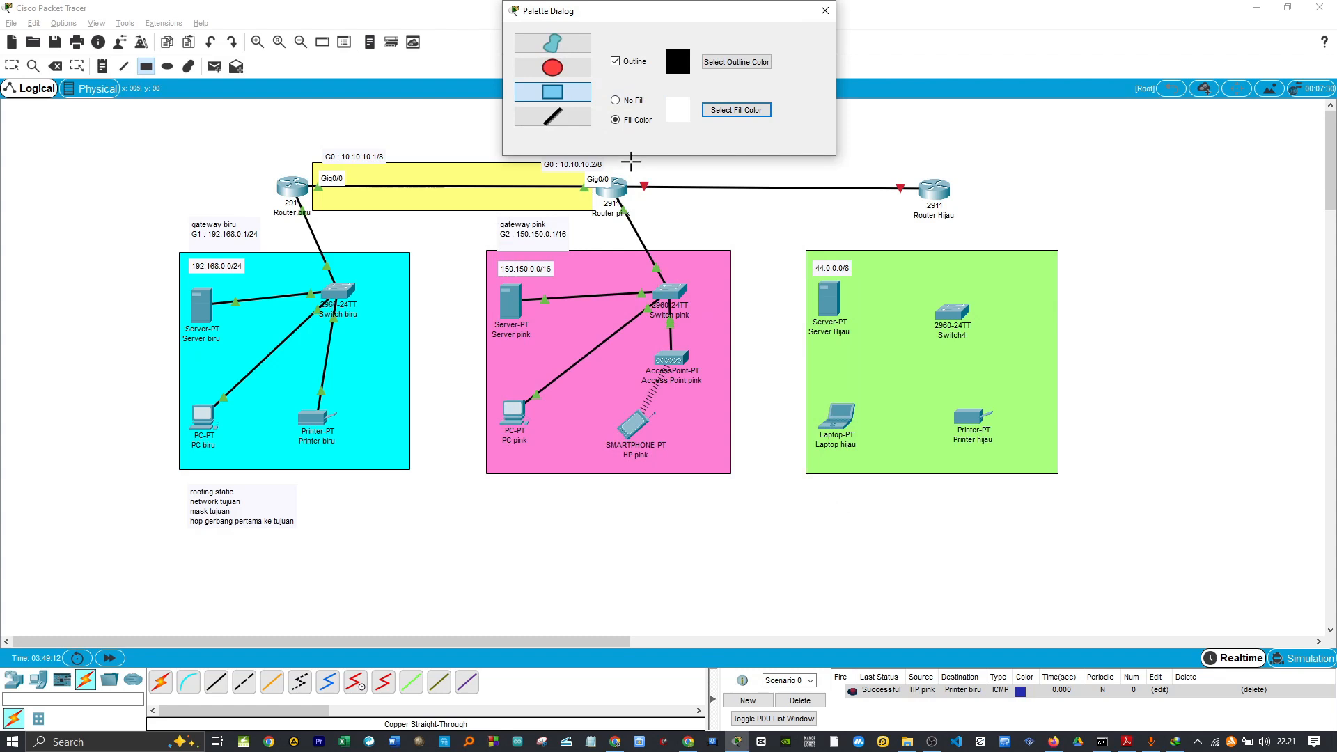
pyautogui.moveTo(631, 161); pyautogui.dragTo(646, 192)
pyautogui.moveTo(805, 215); pyautogui.dragTo(909, 220)
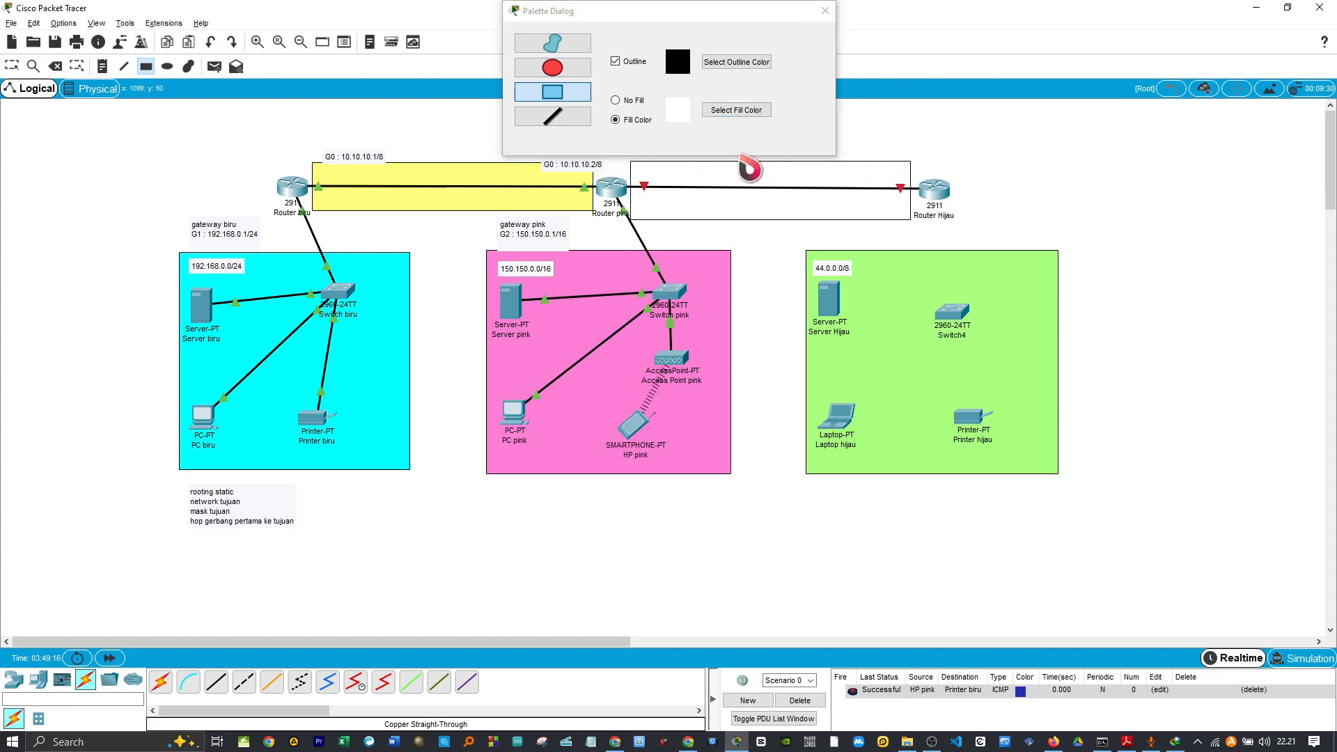
# Draw a light-yellow-filled rectangle with a black outline over the white one around the Router pink–Router Hijau link
pyautogui.click(736, 110)
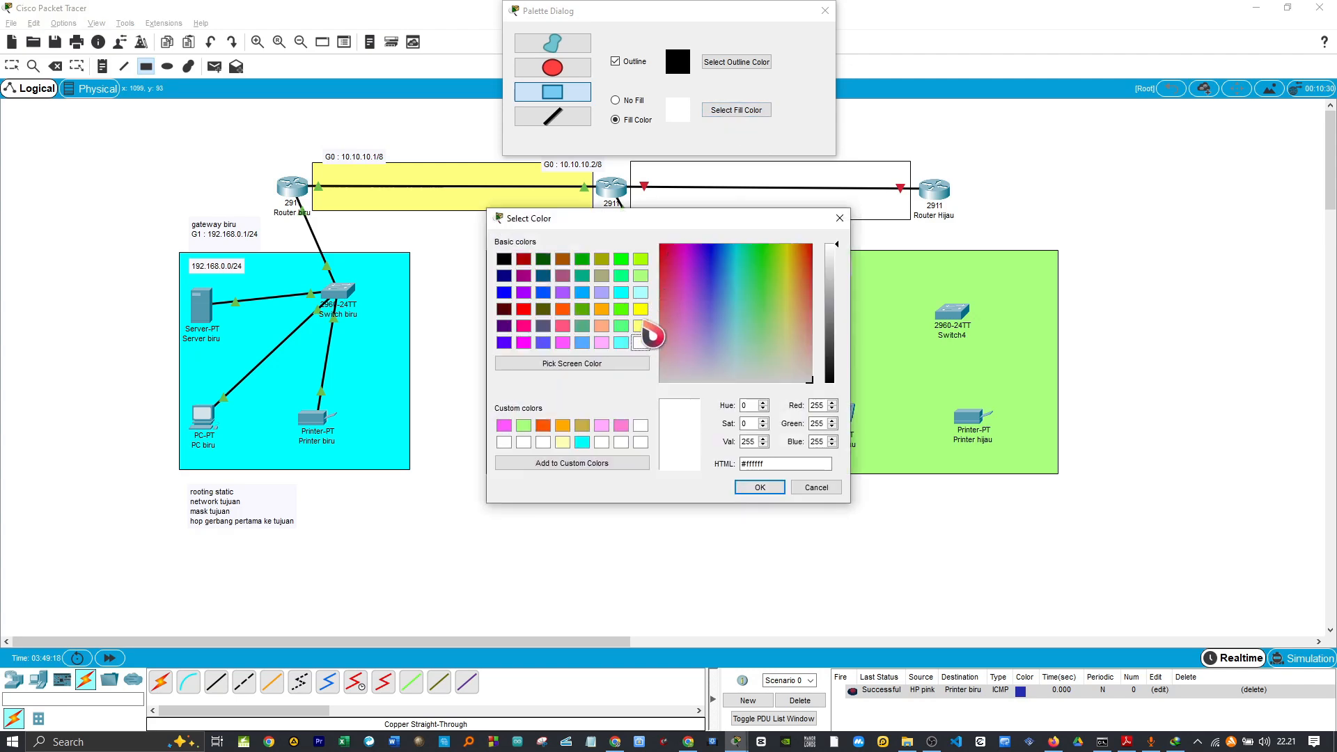
pyautogui.click(640, 325)
pyautogui.click(760, 487)
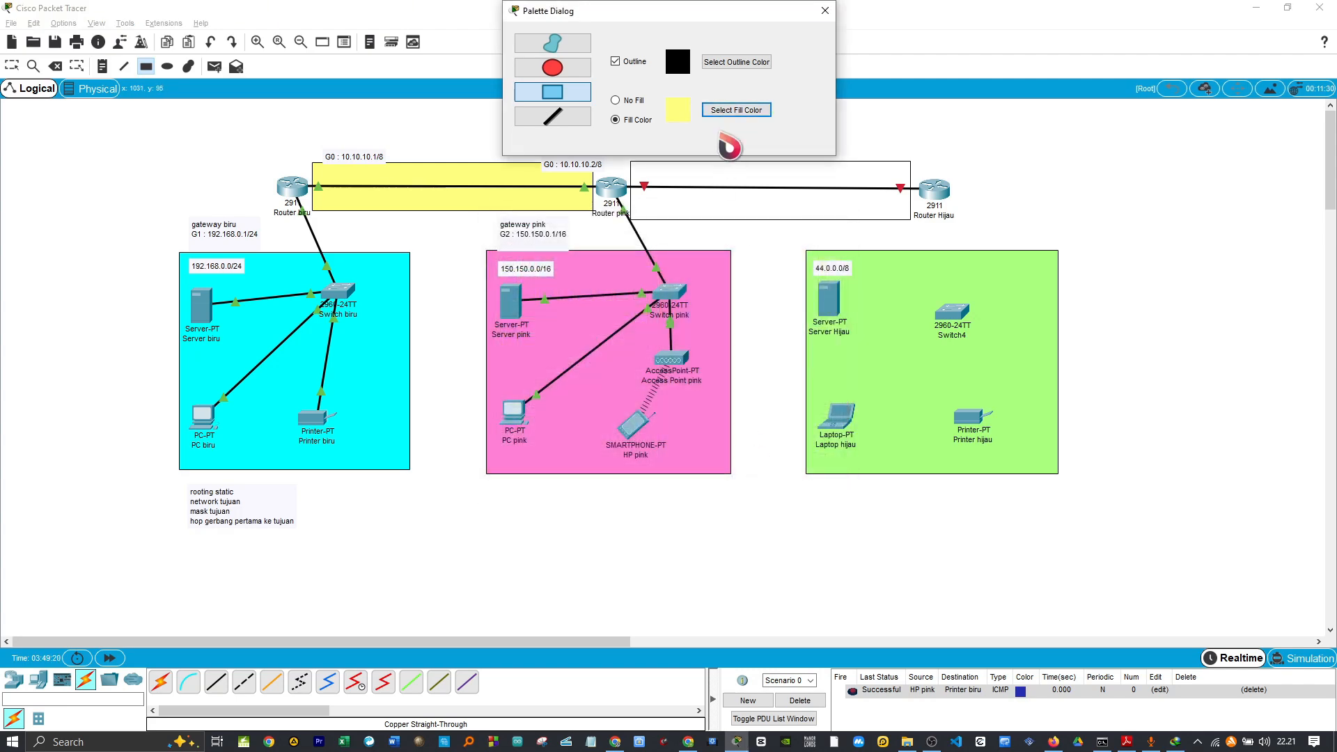
pyautogui.moveTo(637, 168); pyautogui.dragTo(909, 220)
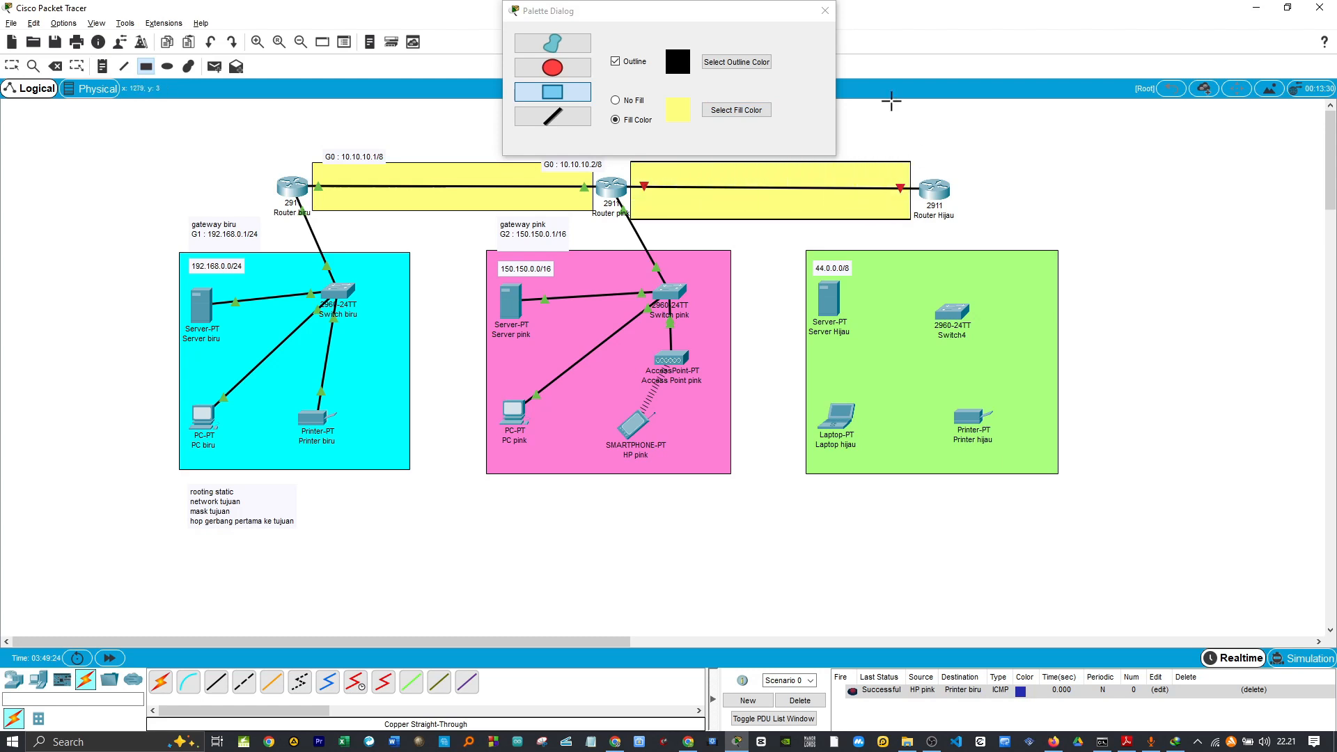
pyautogui.click(825, 10)
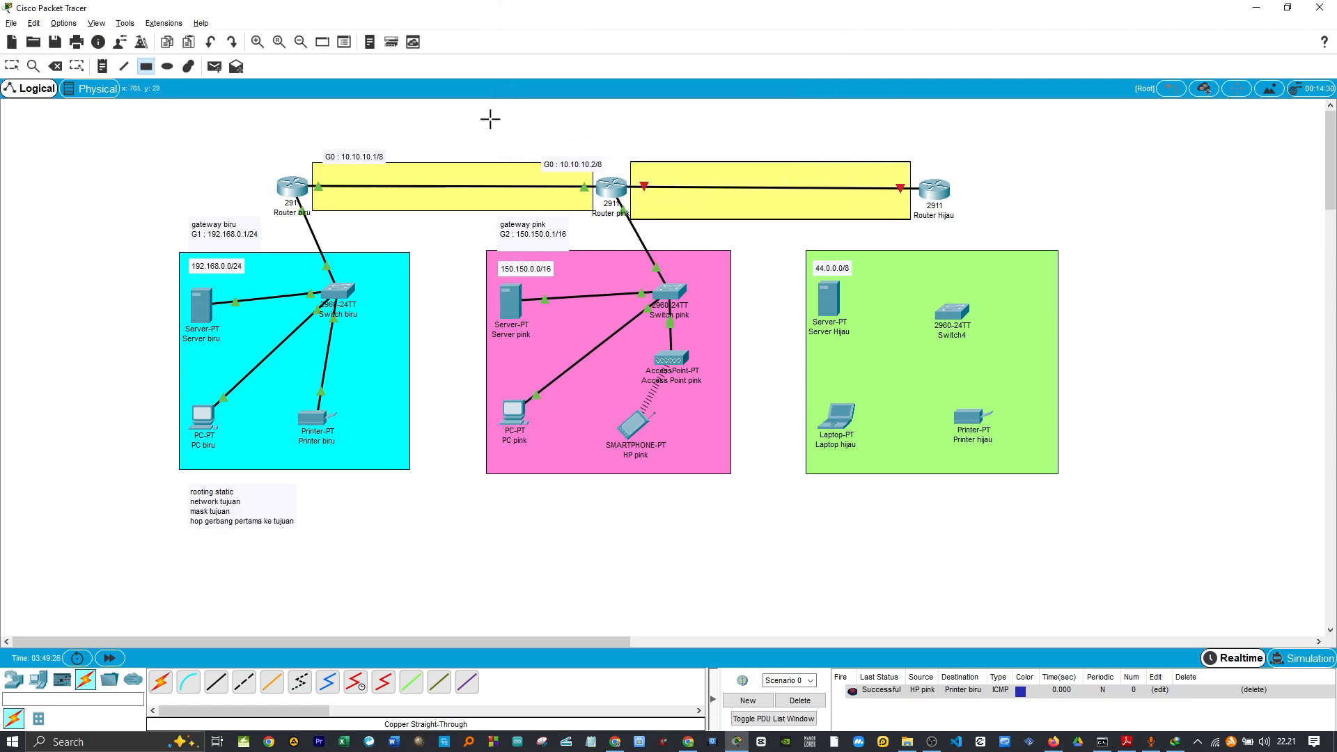
pyautogui.click(11, 66)
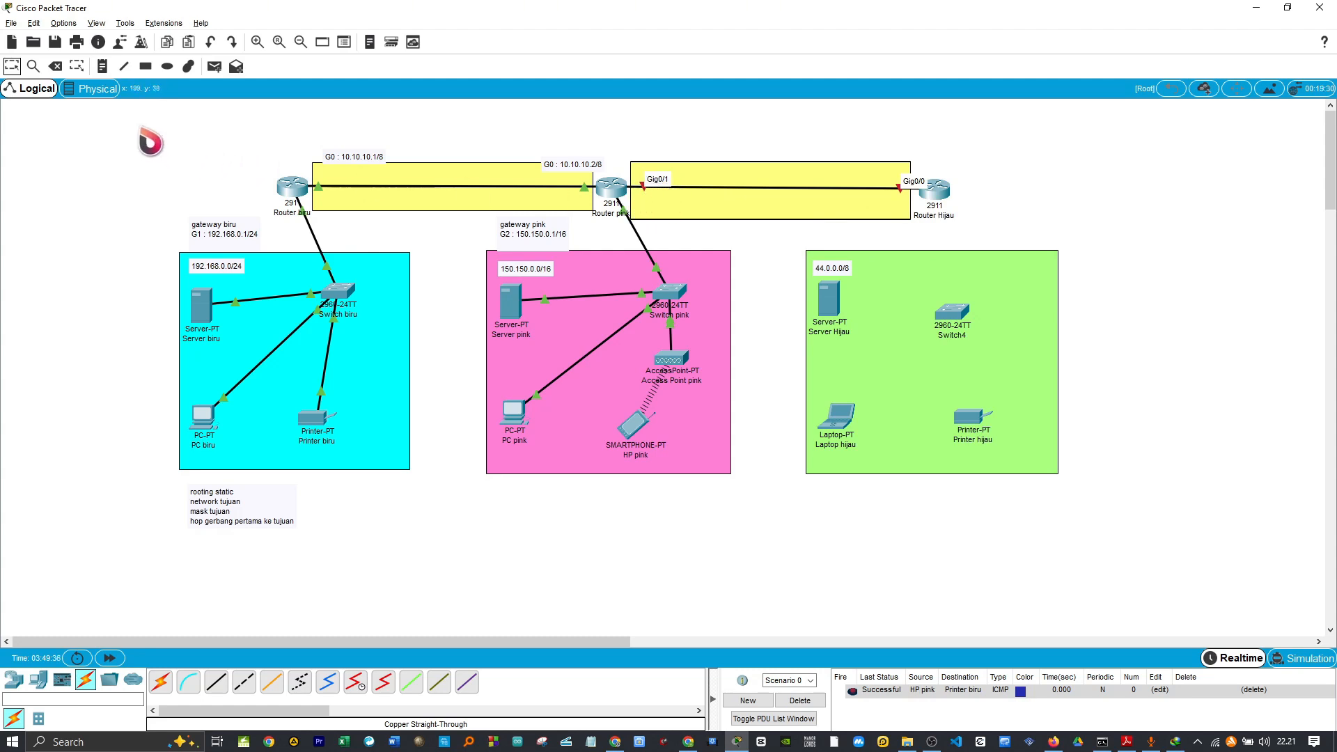
# Add the note "G1 : 11.11.11.1/8" at the Router pink end of the new yellow link area
pyautogui.click(102, 67)
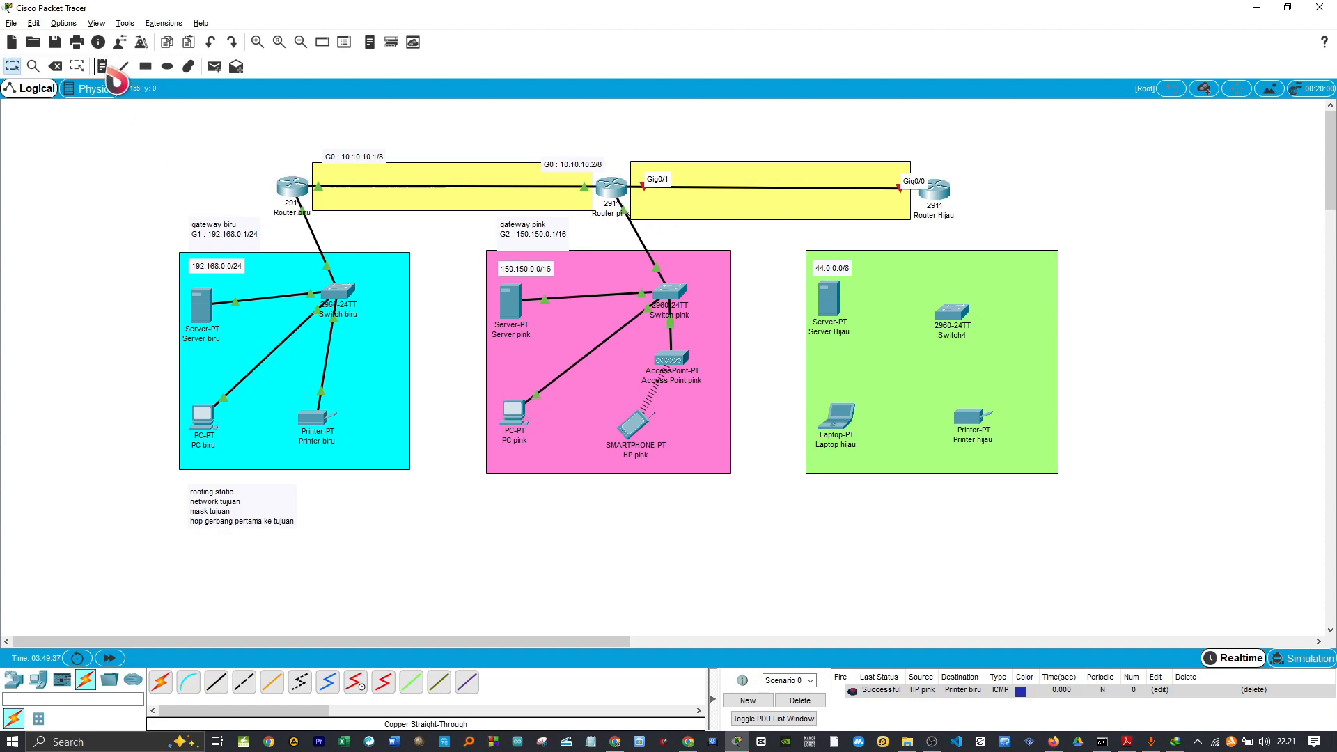
pyautogui.click(645, 165)
pyautogui.write('G')
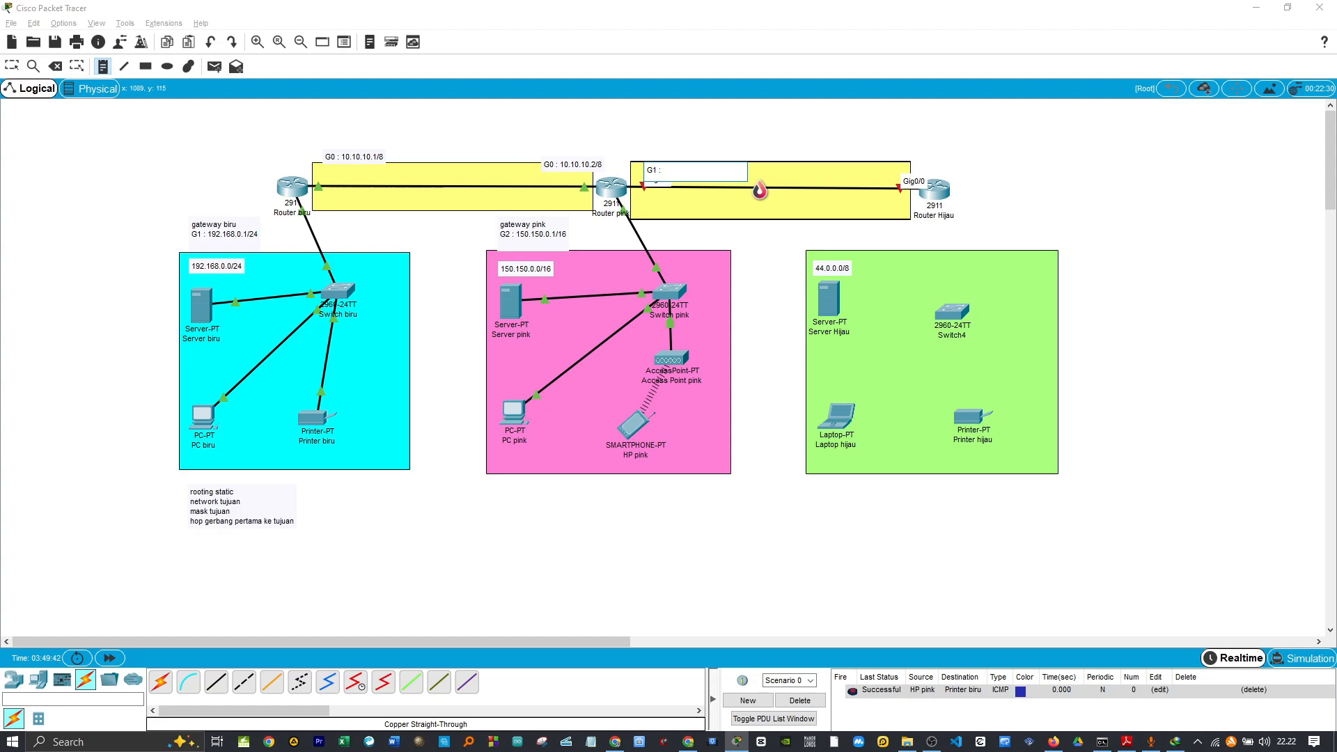
pyautogui.write('1 :')
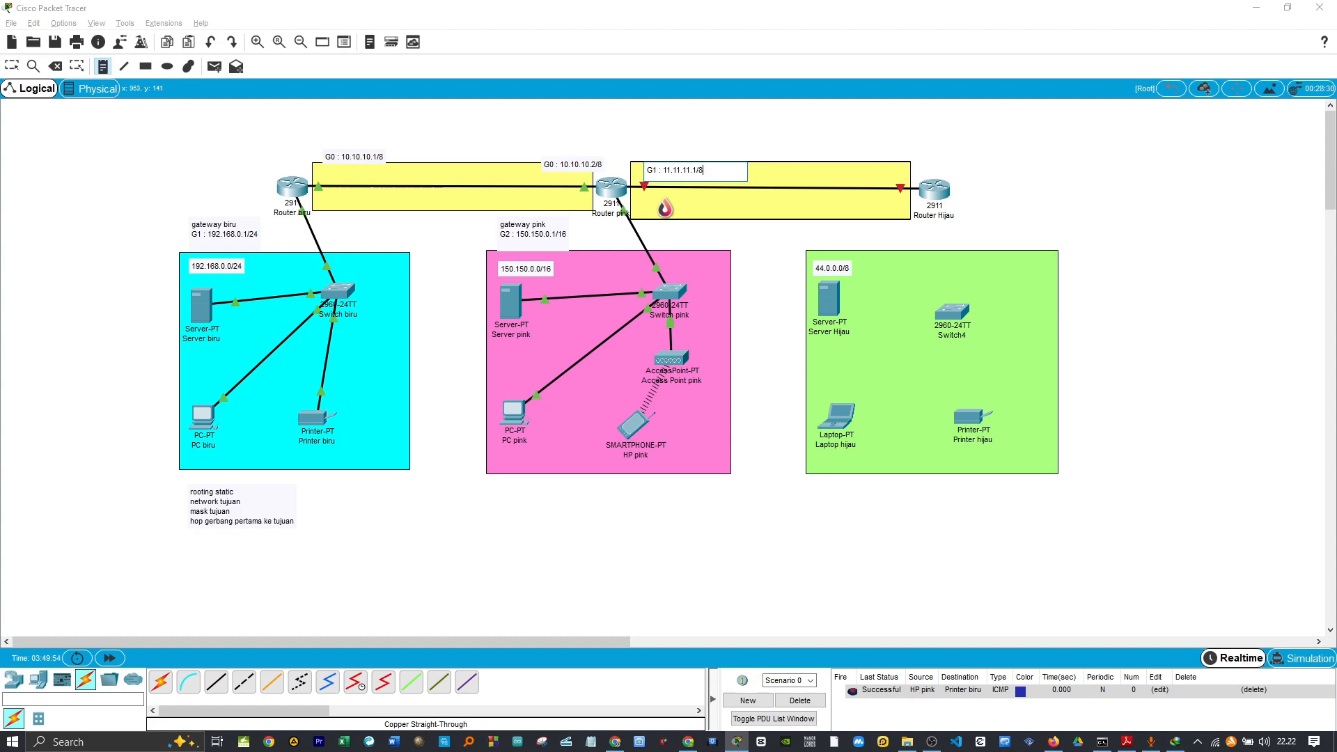
pyautogui.press('Escape')
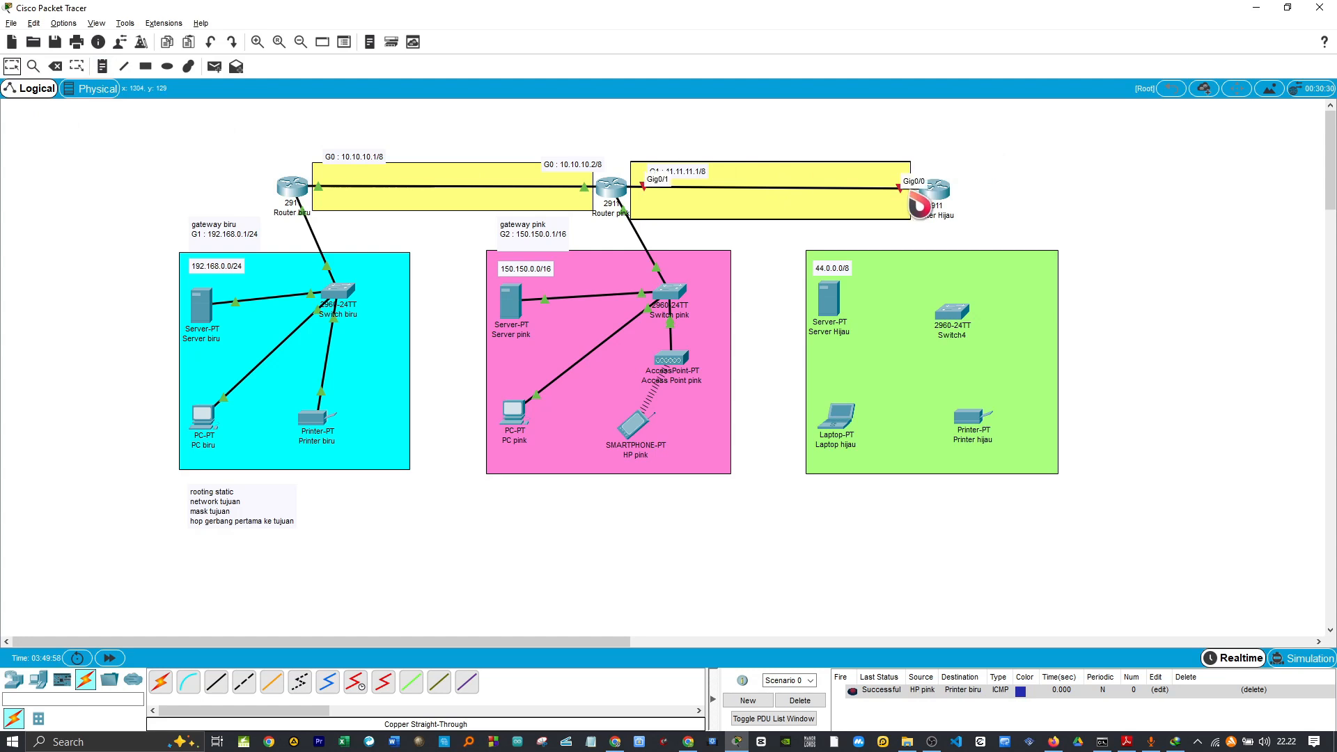
# Add the note "G0:11.11.11.2" at the Router Hijau end of the new yellow link area
pyautogui.click(102, 66)
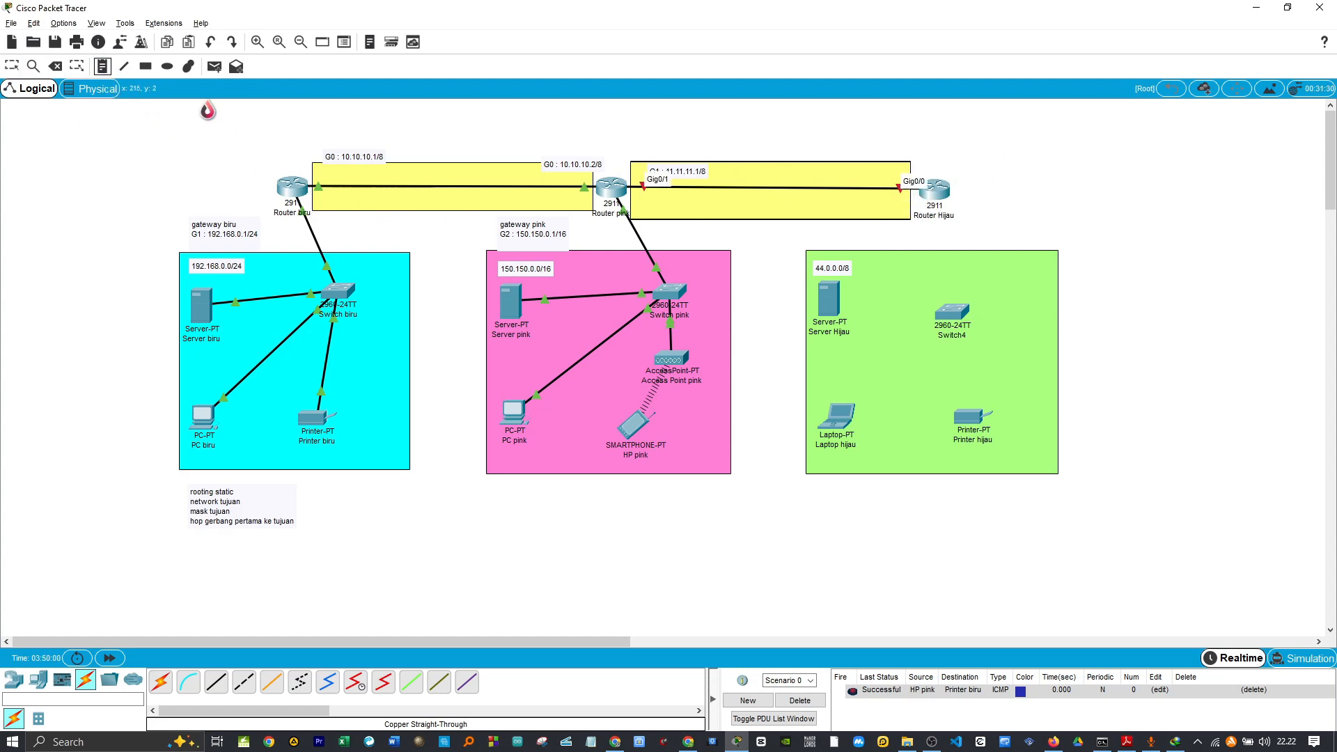
pyautogui.click(851, 173)
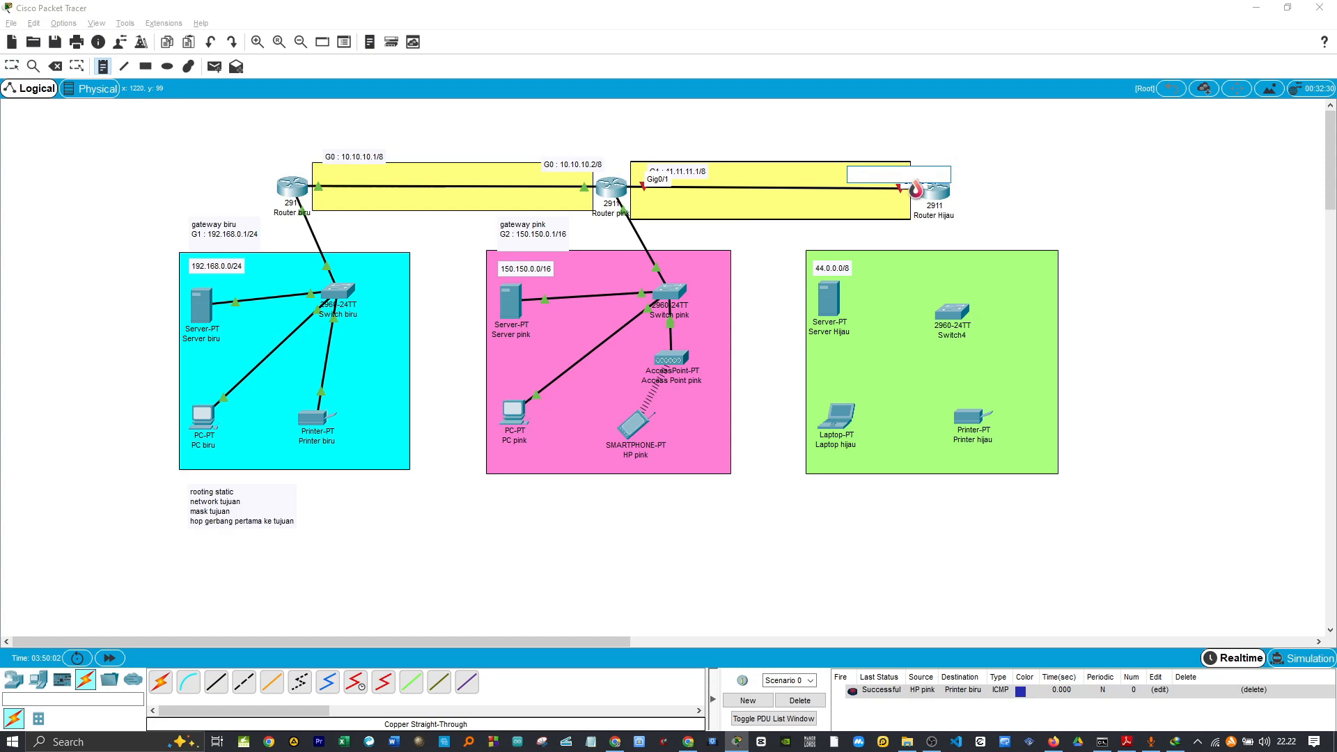
pyautogui.write('G0:11.11.')
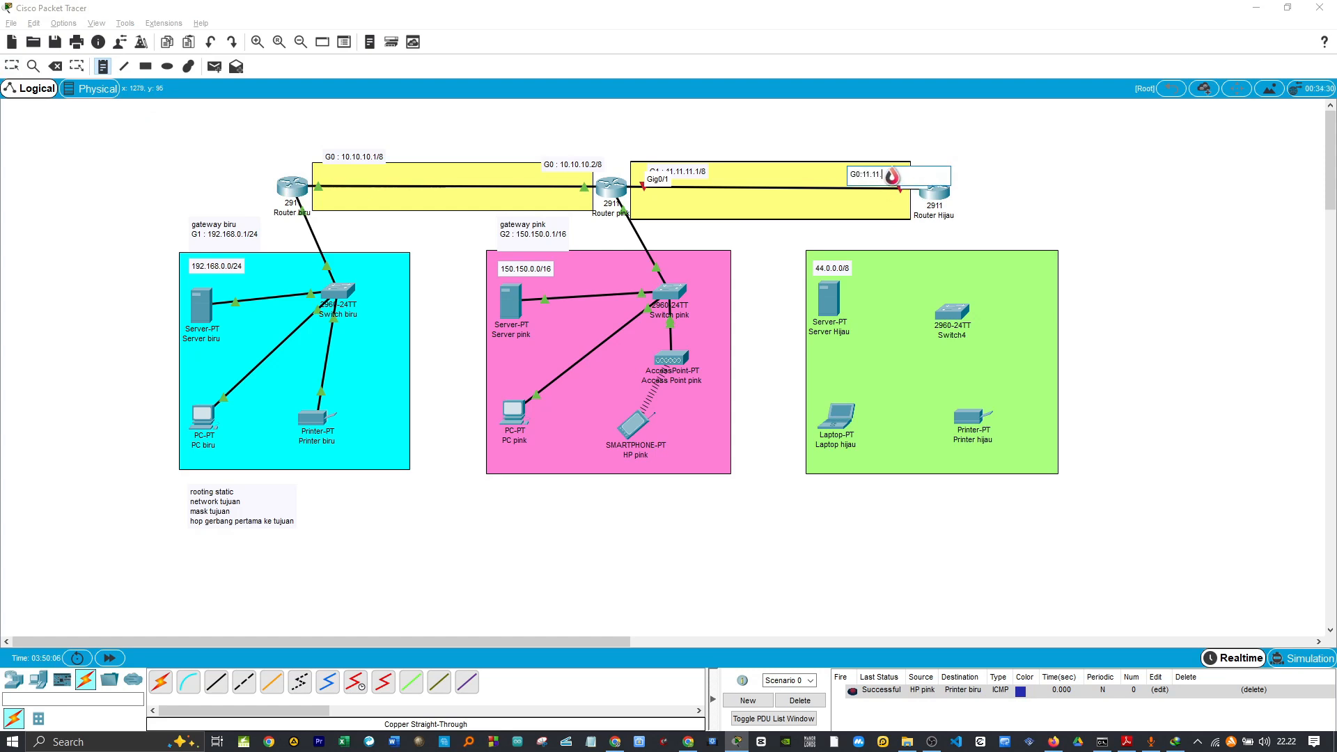
pyautogui.write('11.2')
pyautogui.press('Escape')
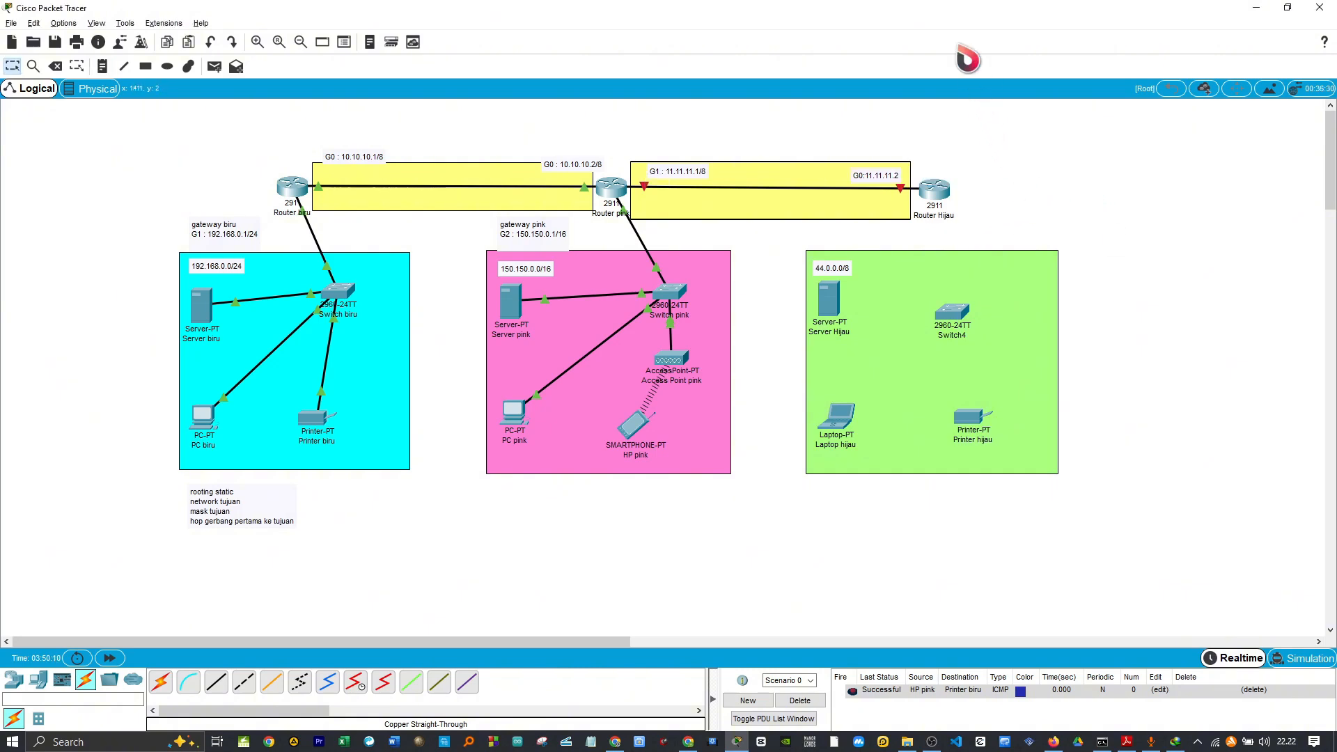
pyautogui.moveTo(884, 178); pyautogui.dragTo(886, 176)
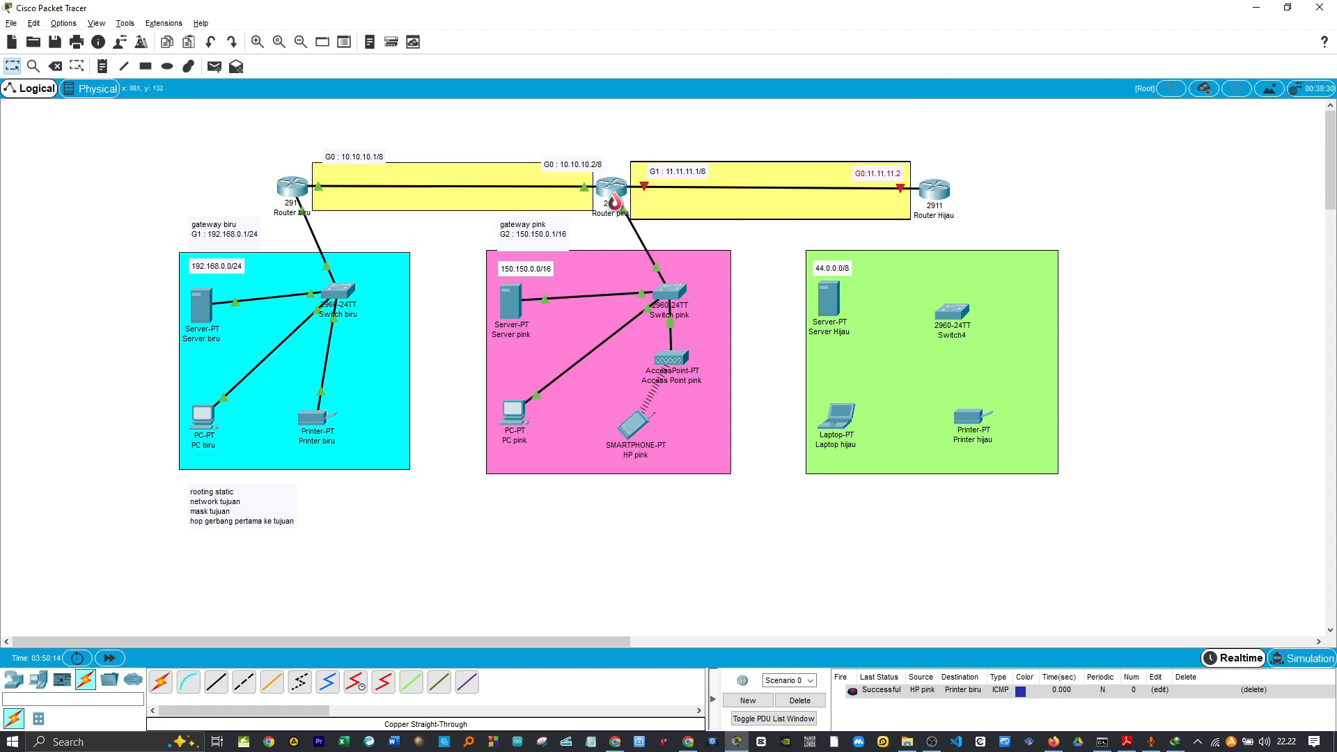
# Turn on Router pink's GigabitEthernet0/1 and set its IP address to 11.11.11.1 with subnet mask 255.0.0.0
pyautogui.click(611, 187)
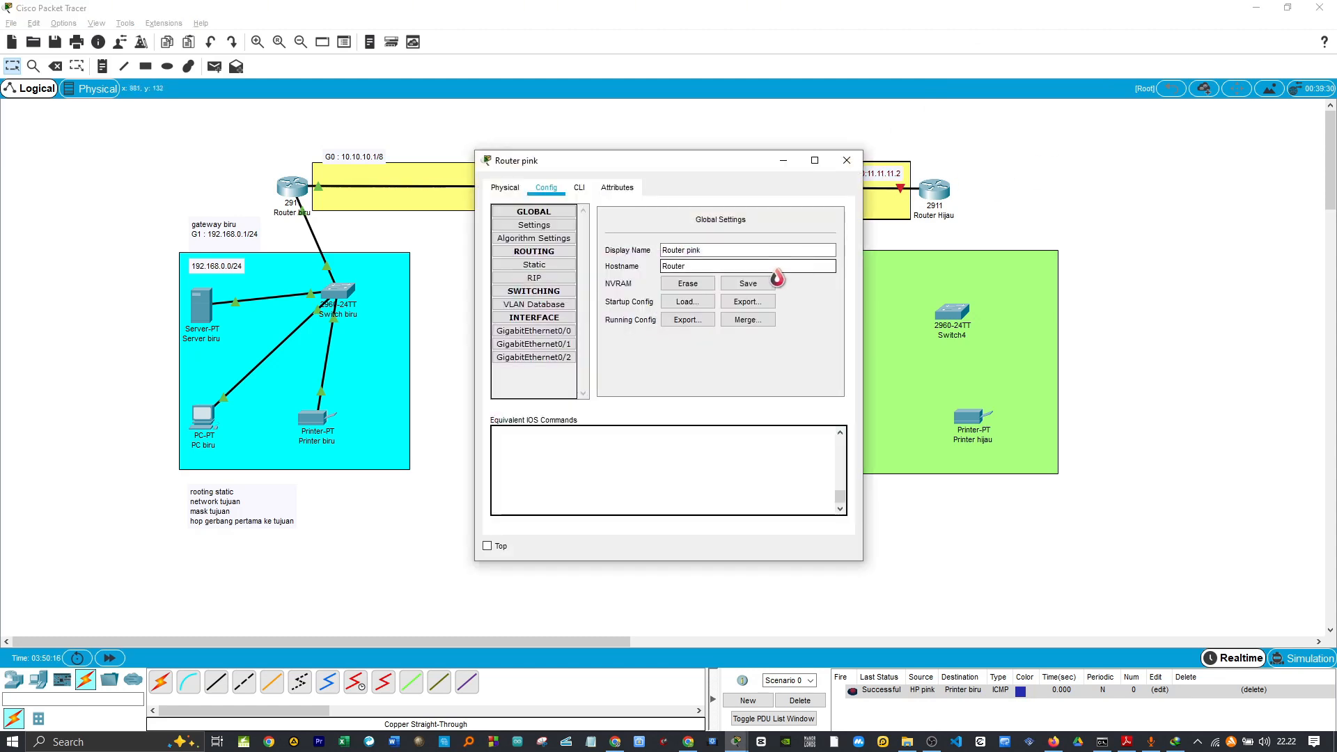
pyautogui.moveTo(625, 164); pyautogui.dragTo(351, 199)
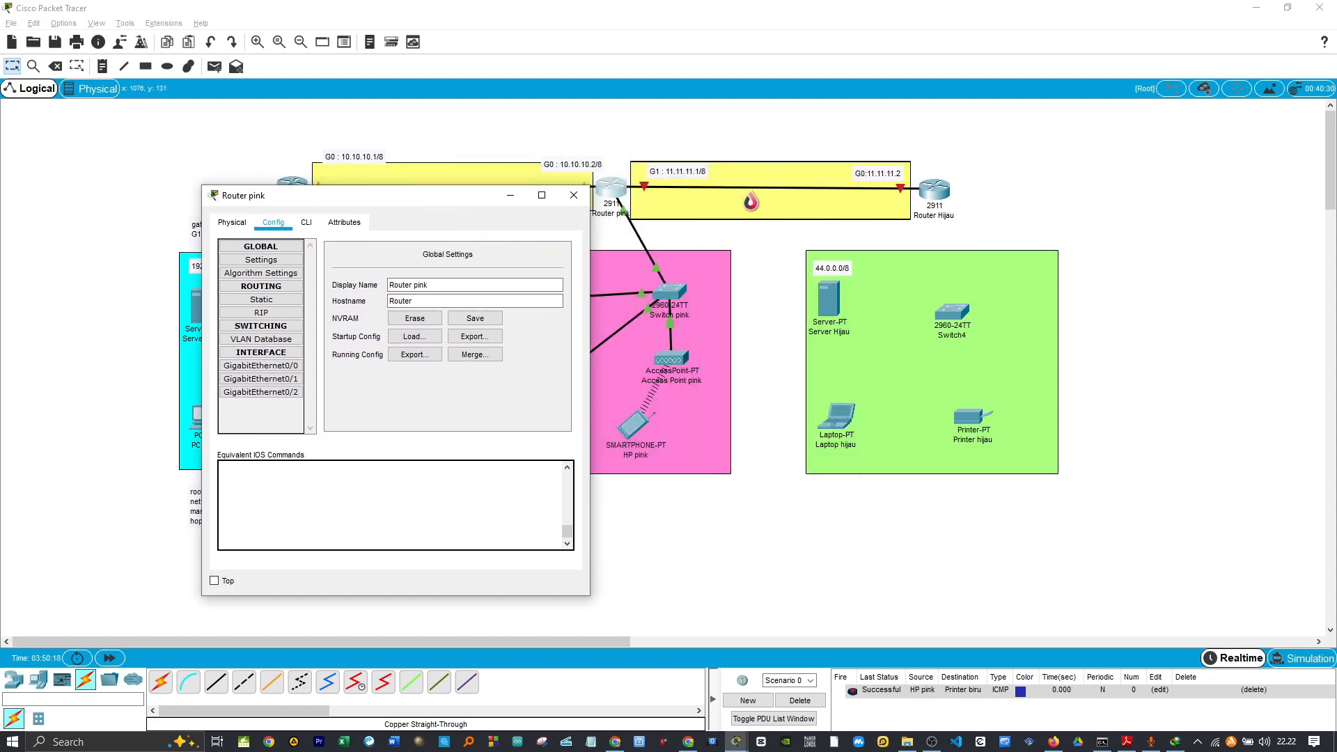
pyautogui.click(268, 379)
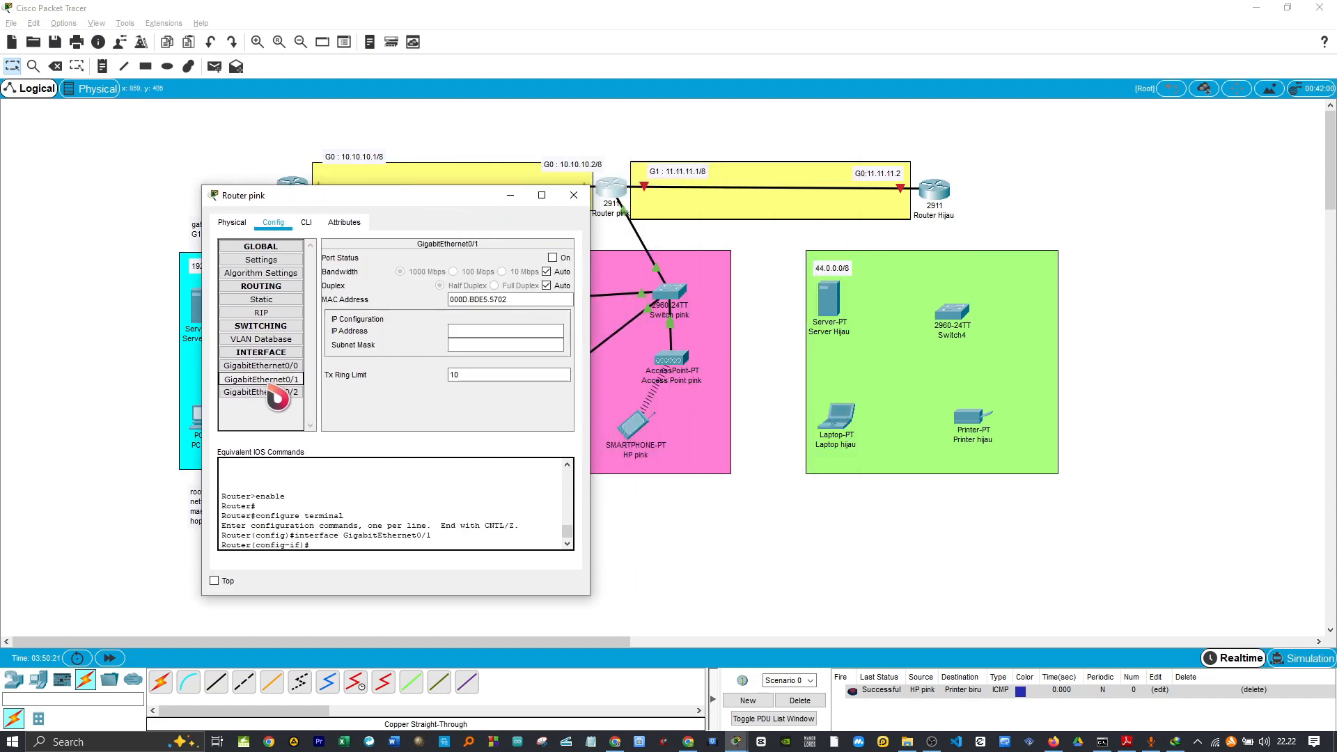
pyautogui.click(552, 258)
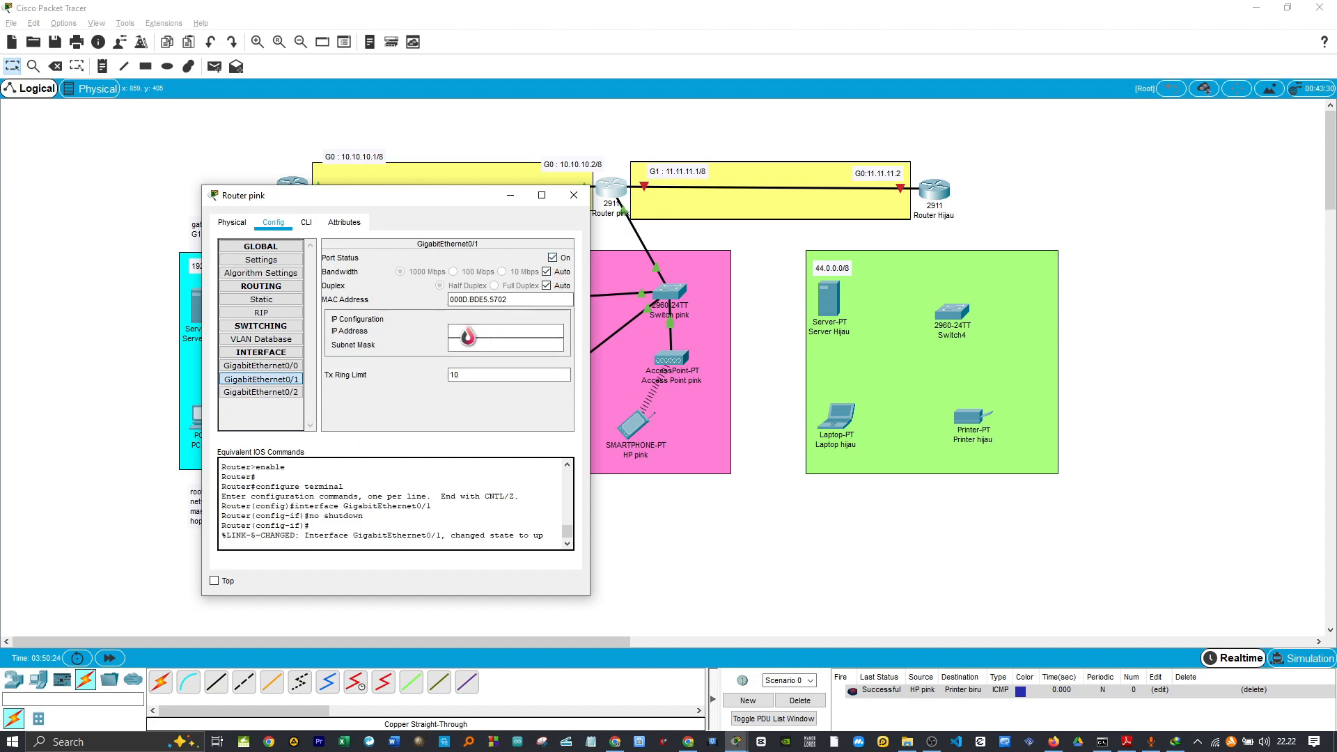
pyautogui.click(462, 333)
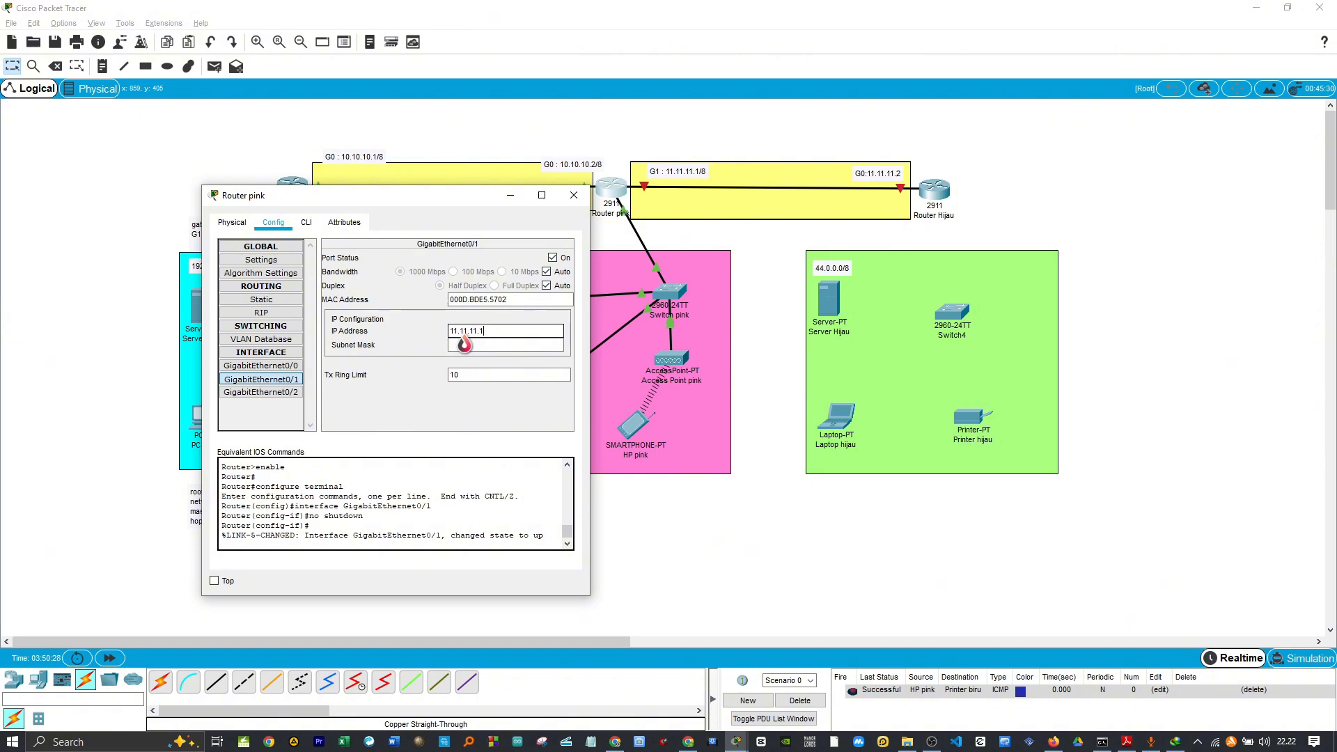
pyautogui.click(463, 344)
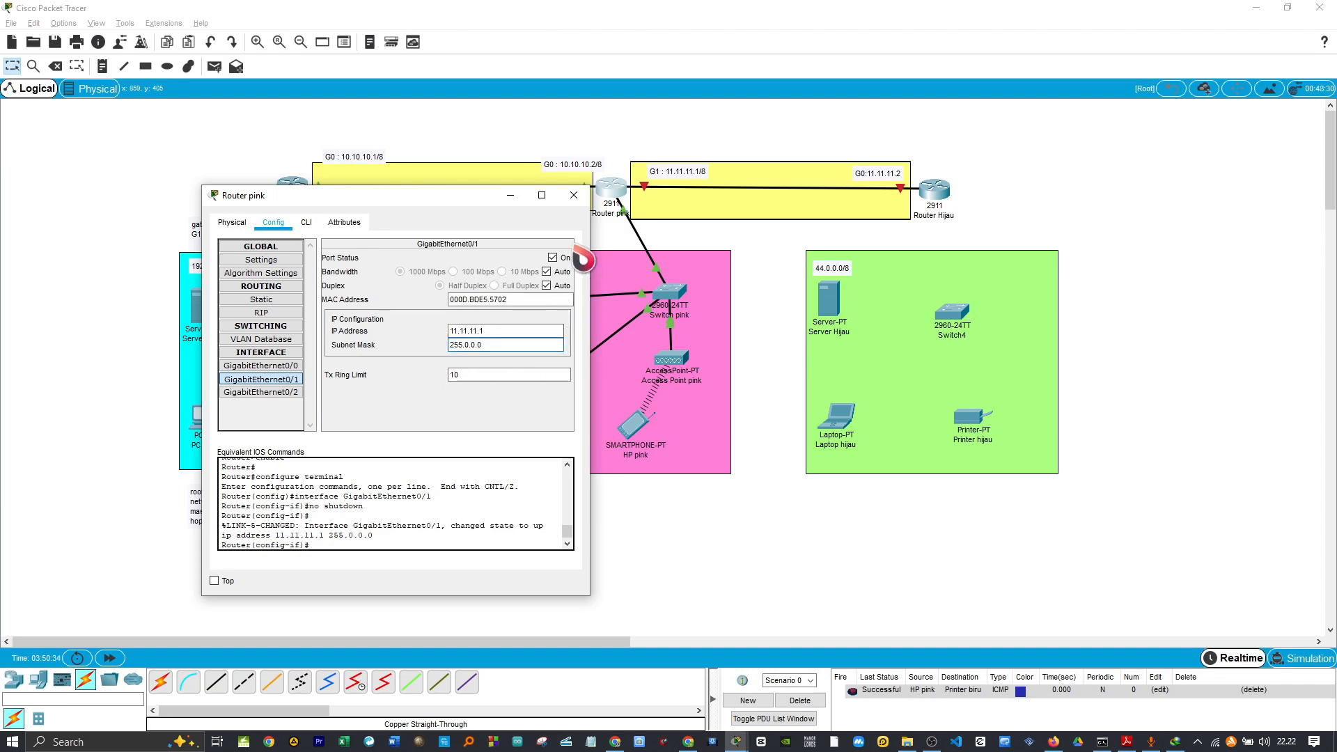
pyautogui.click(574, 195)
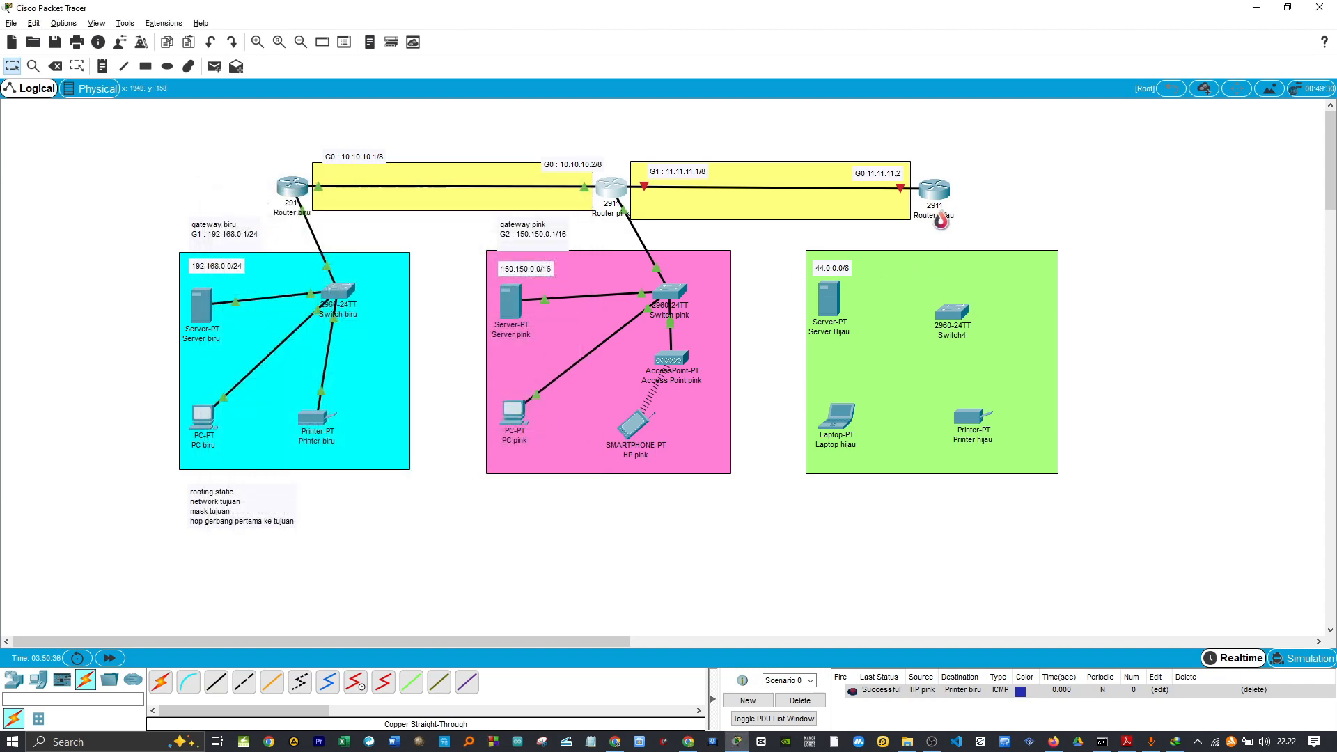
# Turn on Router Hijau's GigabitEthernet0/0 and set its IP address to 11.11.11.2 with subnet mask 255.0.0.0
pyautogui.click(933, 192)
pyautogui.moveTo(668, 166); pyautogui.dragTo(1122, 146)
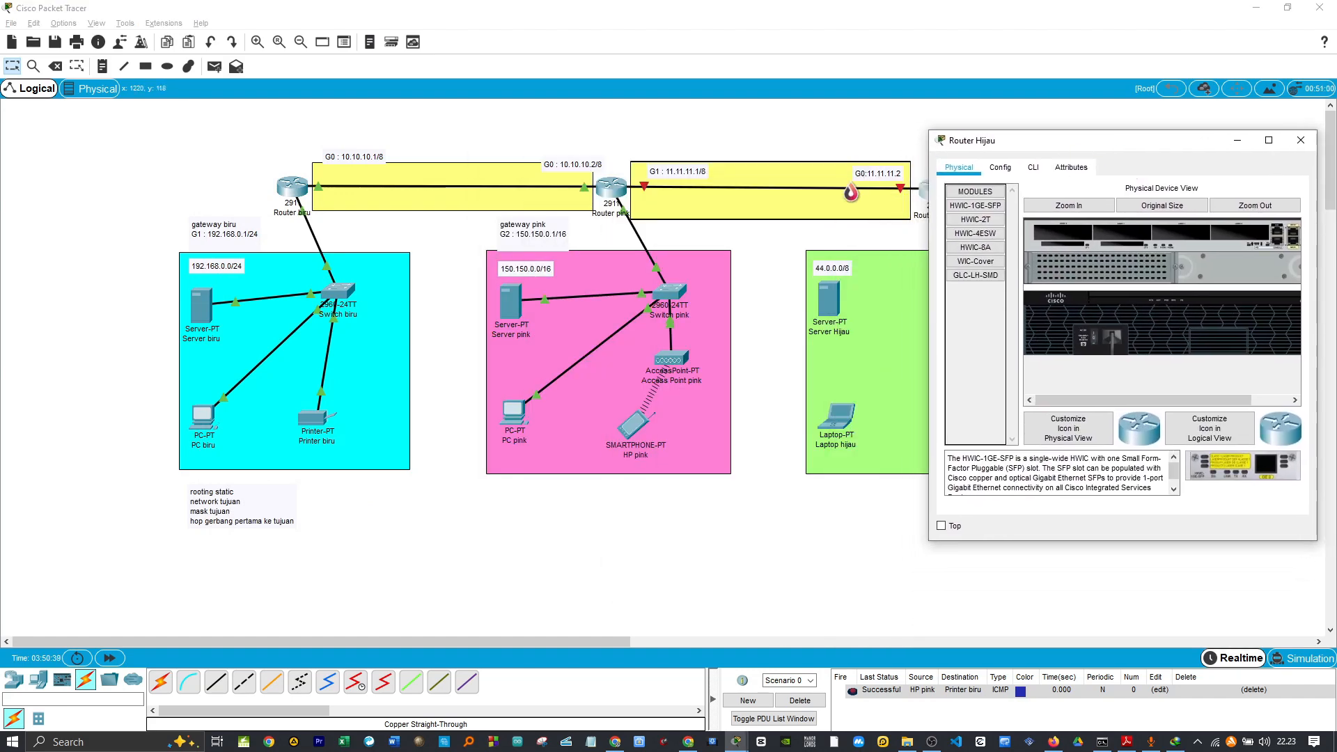
pyautogui.click(1001, 168)
pyautogui.click(1003, 311)
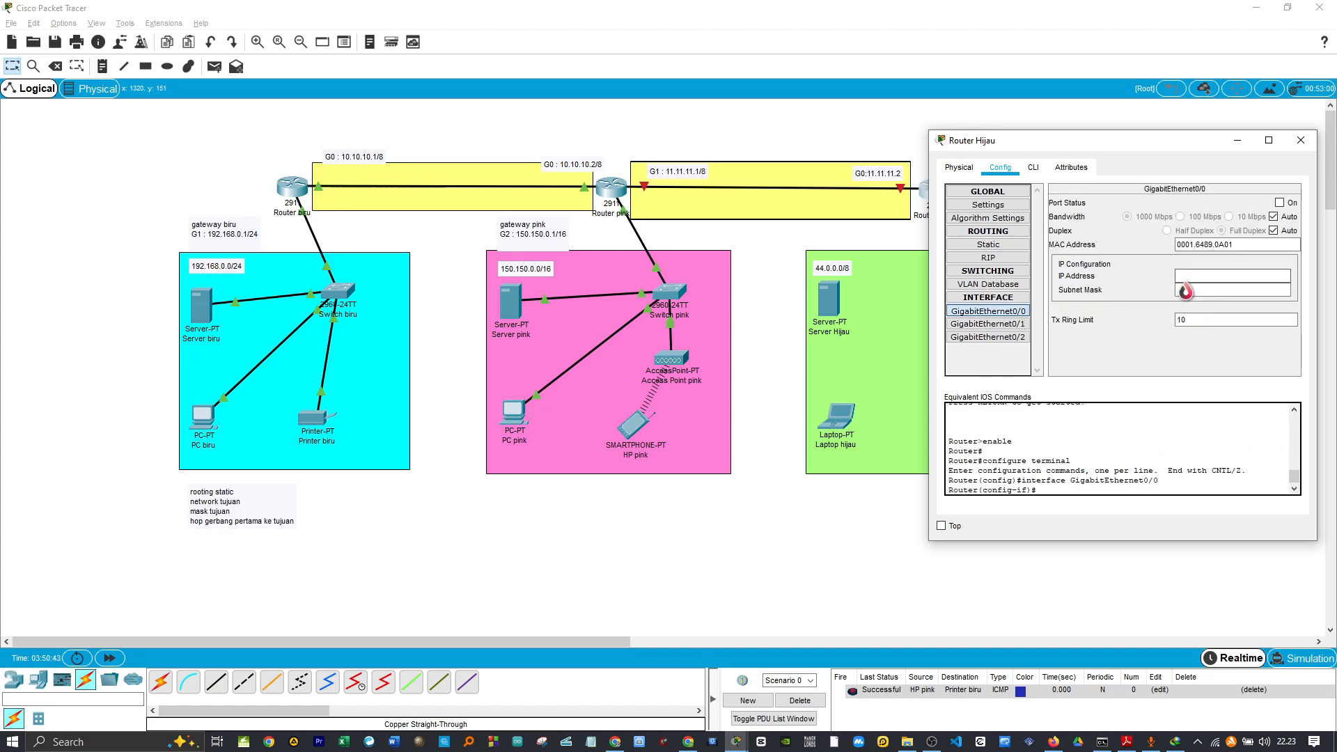
pyautogui.click(1279, 203)
pyautogui.click(1212, 279)
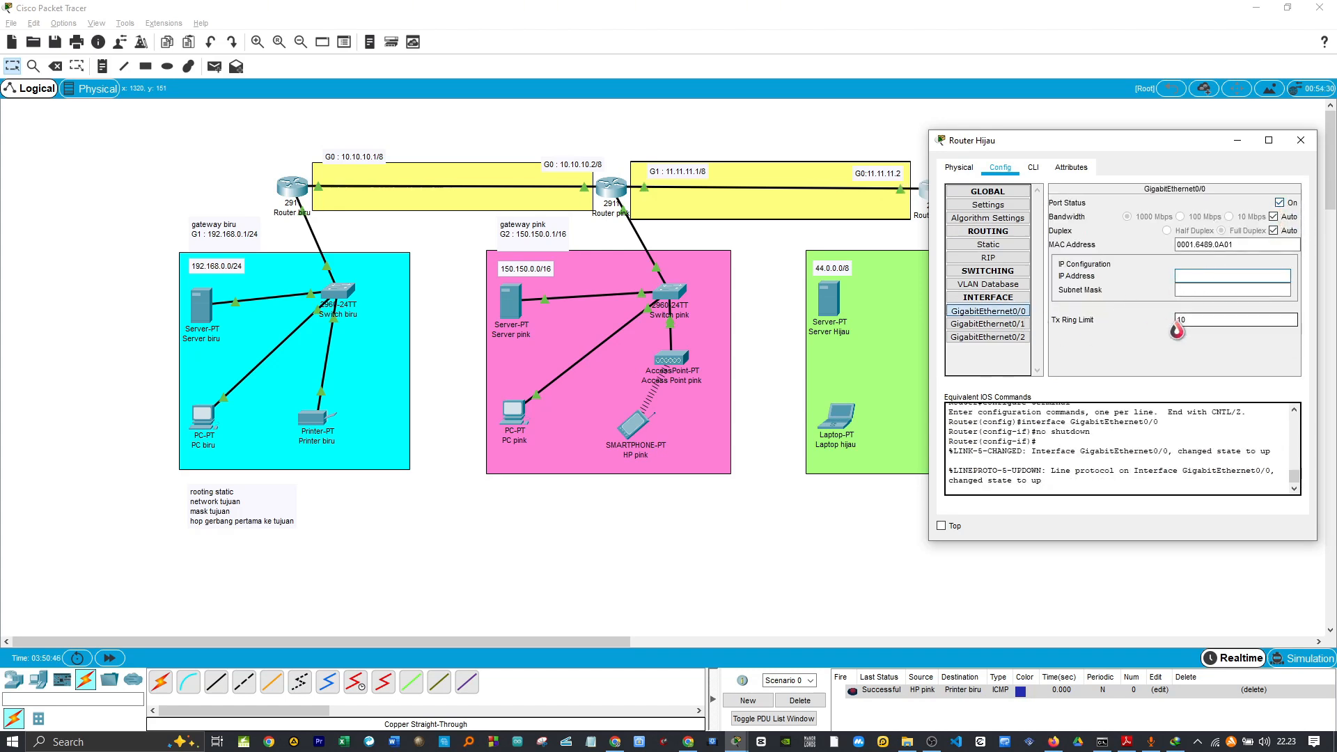
pyautogui.write('11.11.11.2')
pyautogui.click(1223, 290)
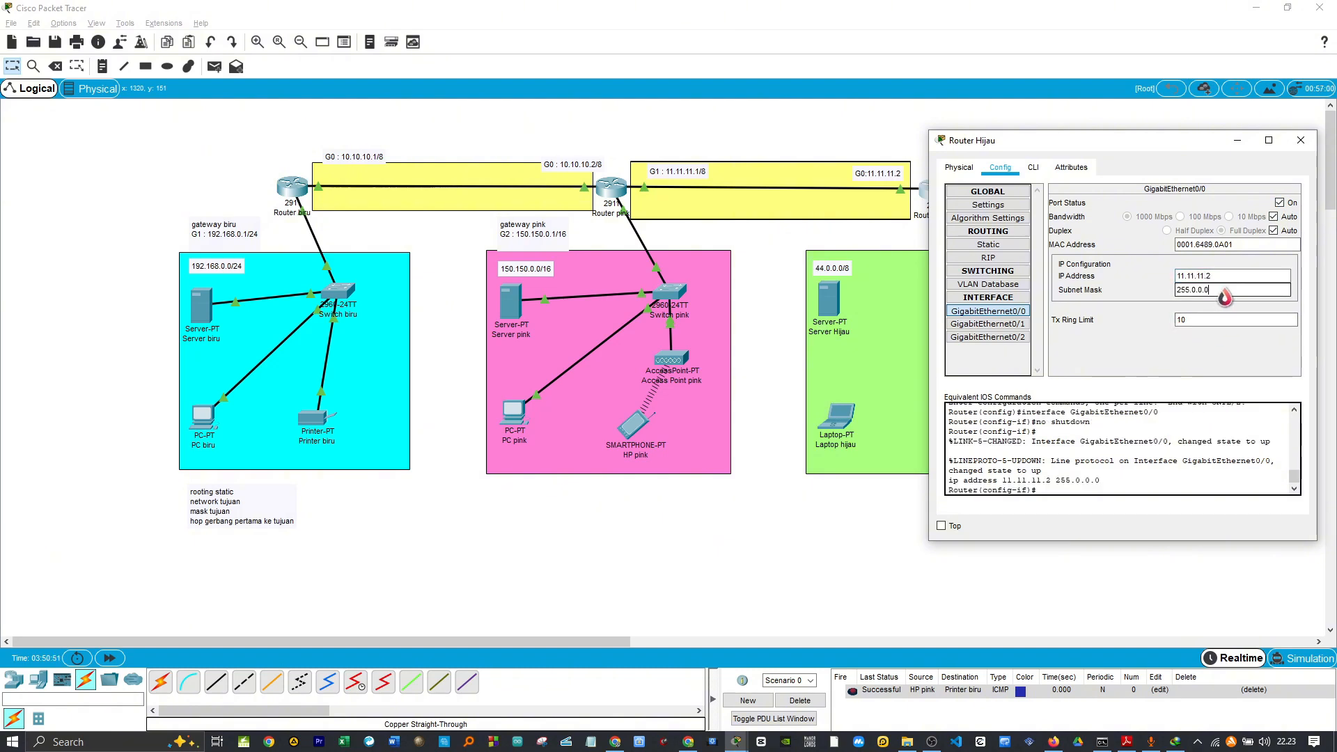
pyautogui.click(1300, 140)
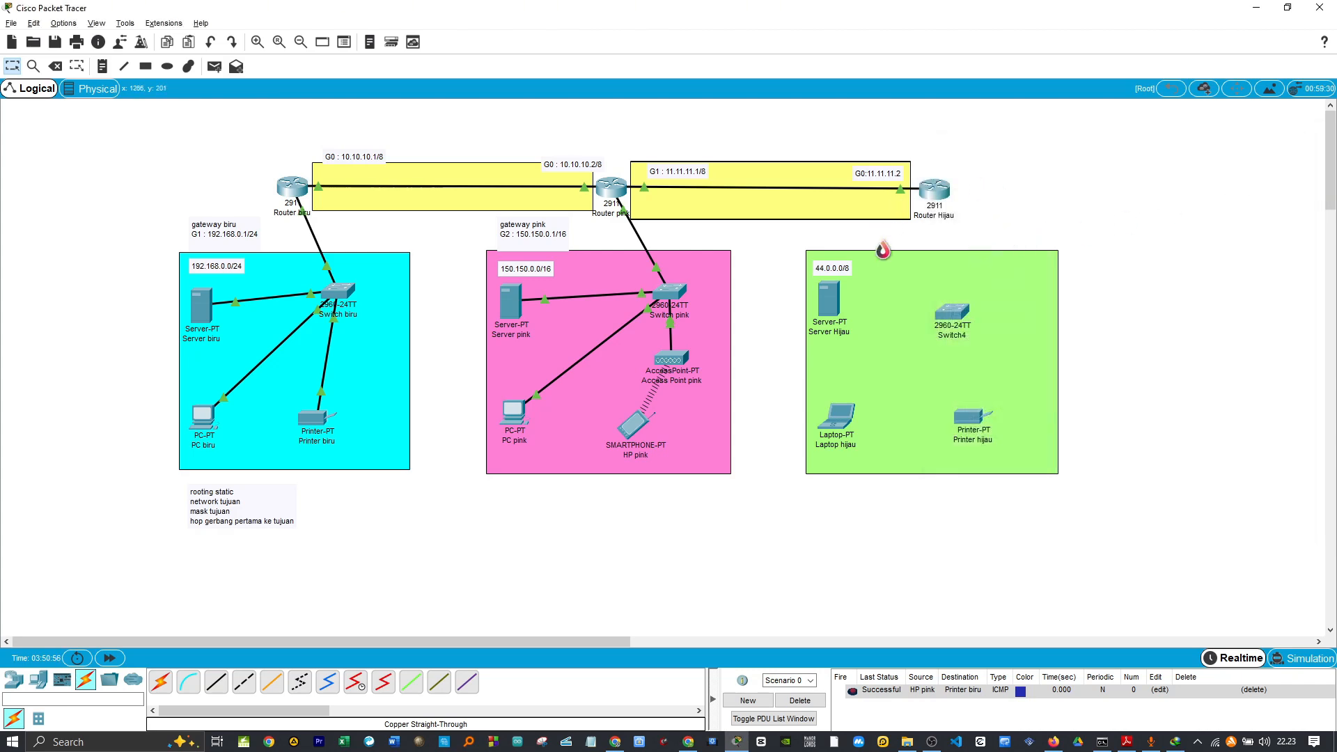
# Rename the green network's switch as "Switch hijau"
pyautogui.click(957, 339)
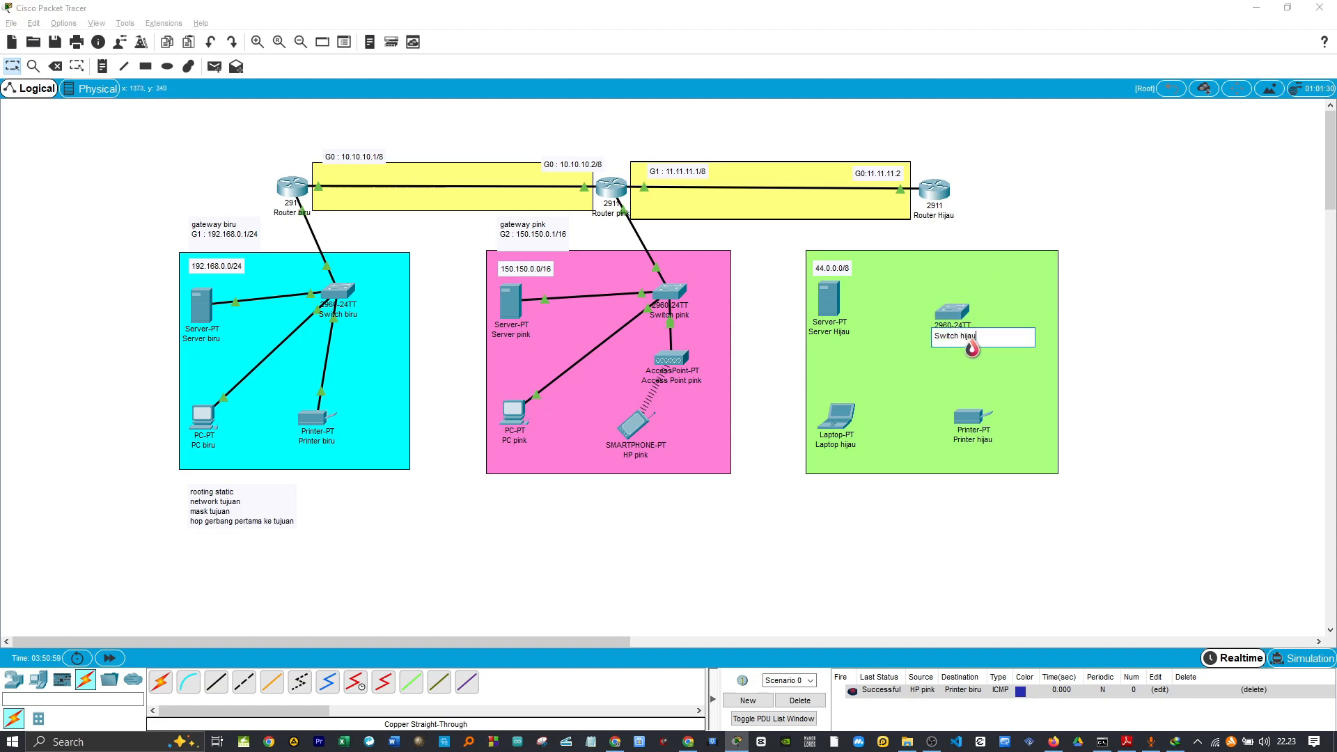
pyautogui.write('hijau')
pyautogui.click(1135, 333)
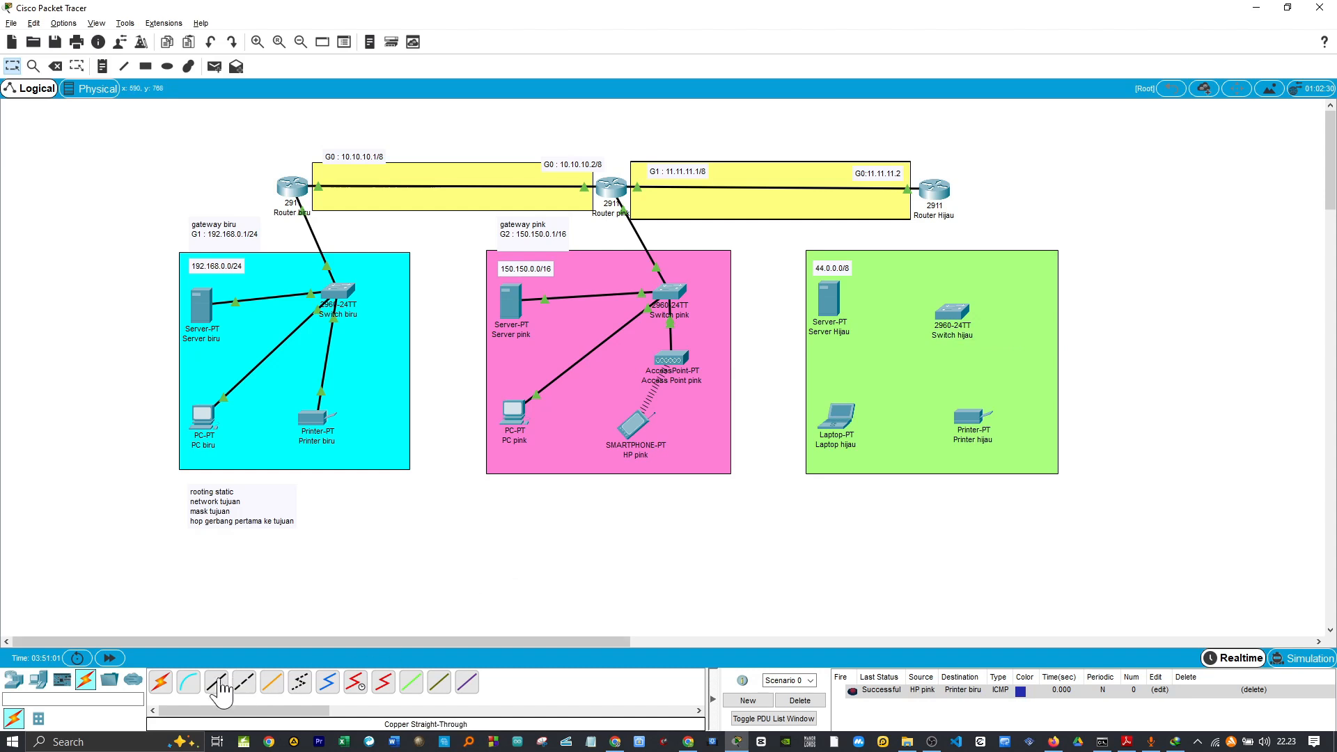
# Connect Router Hijau's GigabitEthernet0/1 to Switch hijau's FastEthernet0/1 with a copper straight-through cable
pyautogui.click(216, 682)
pyautogui.click(933, 192)
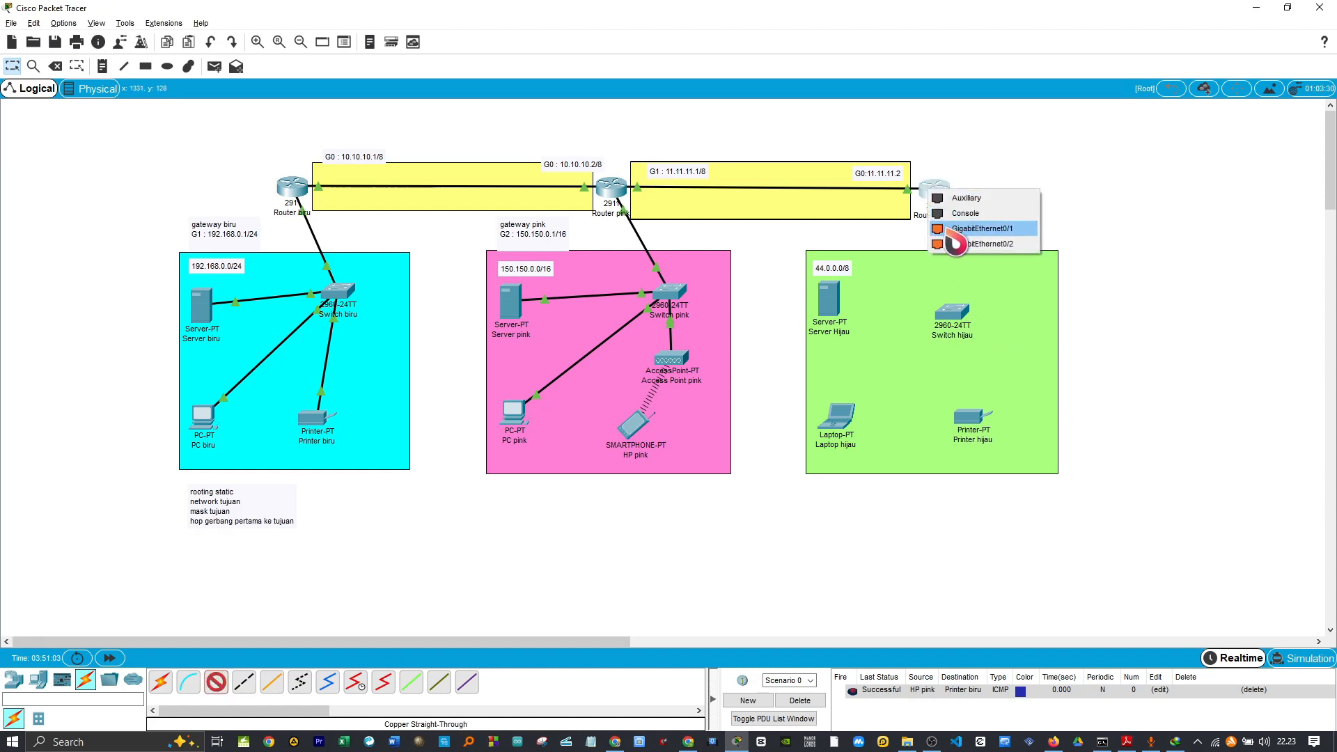
pyautogui.click(974, 230)
pyautogui.click(956, 323)
pyautogui.click(973, 349)
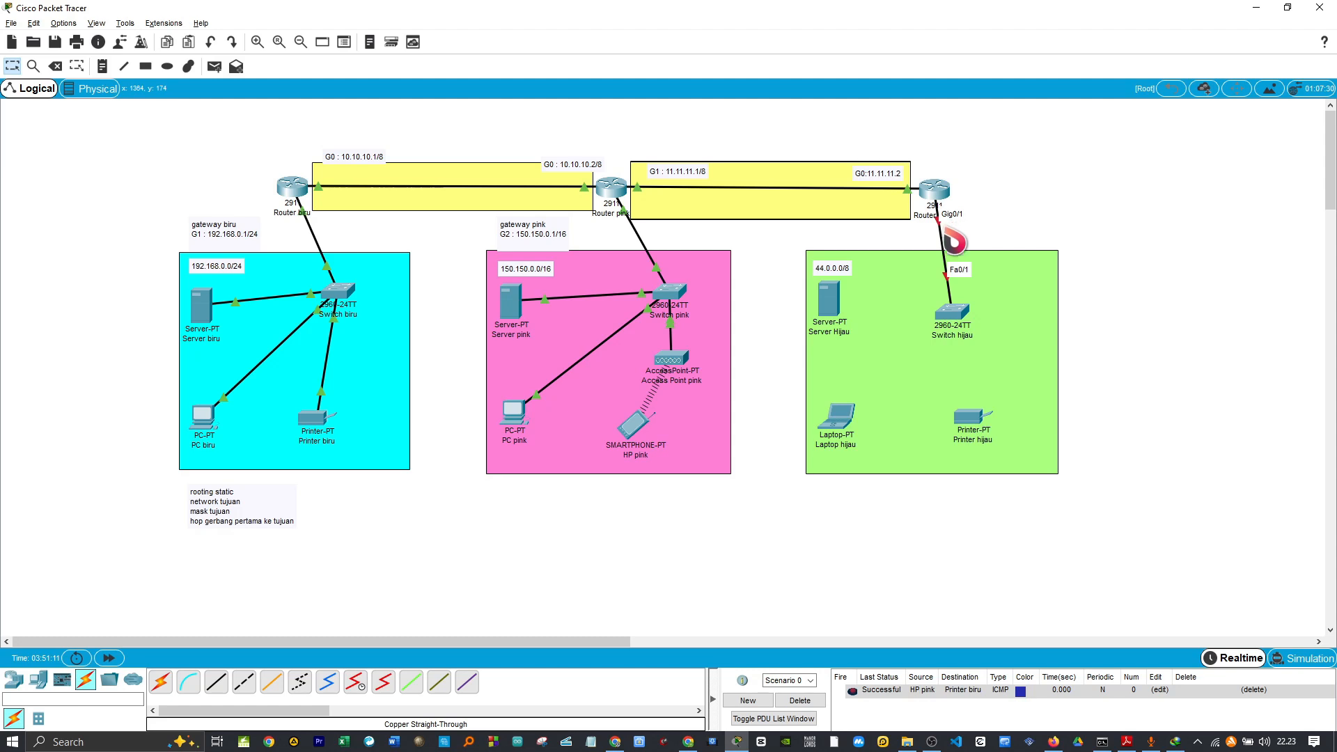
# Add a two-line note "gateway hijau" and "G1 : 44.0.0.1/8" above the green area beside Router Hijau
pyautogui.click(102, 66)
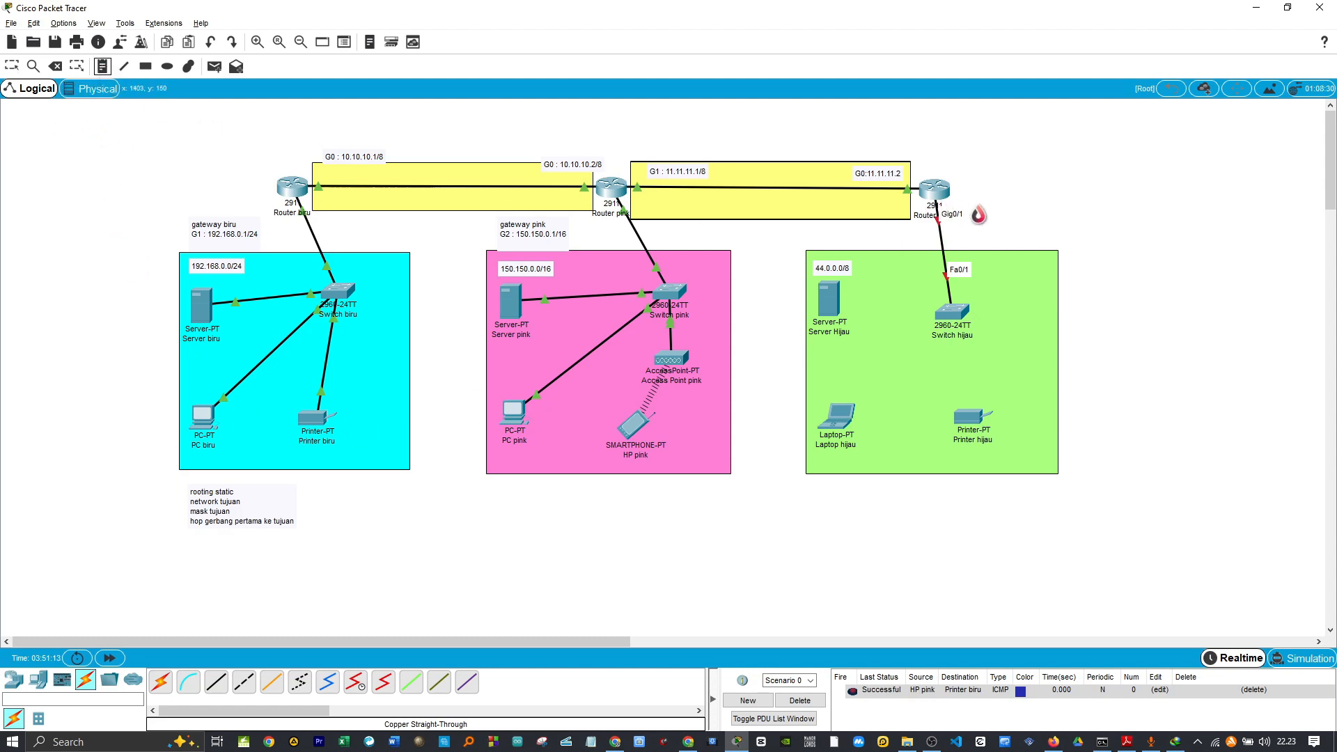
pyautogui.click(997, 224)
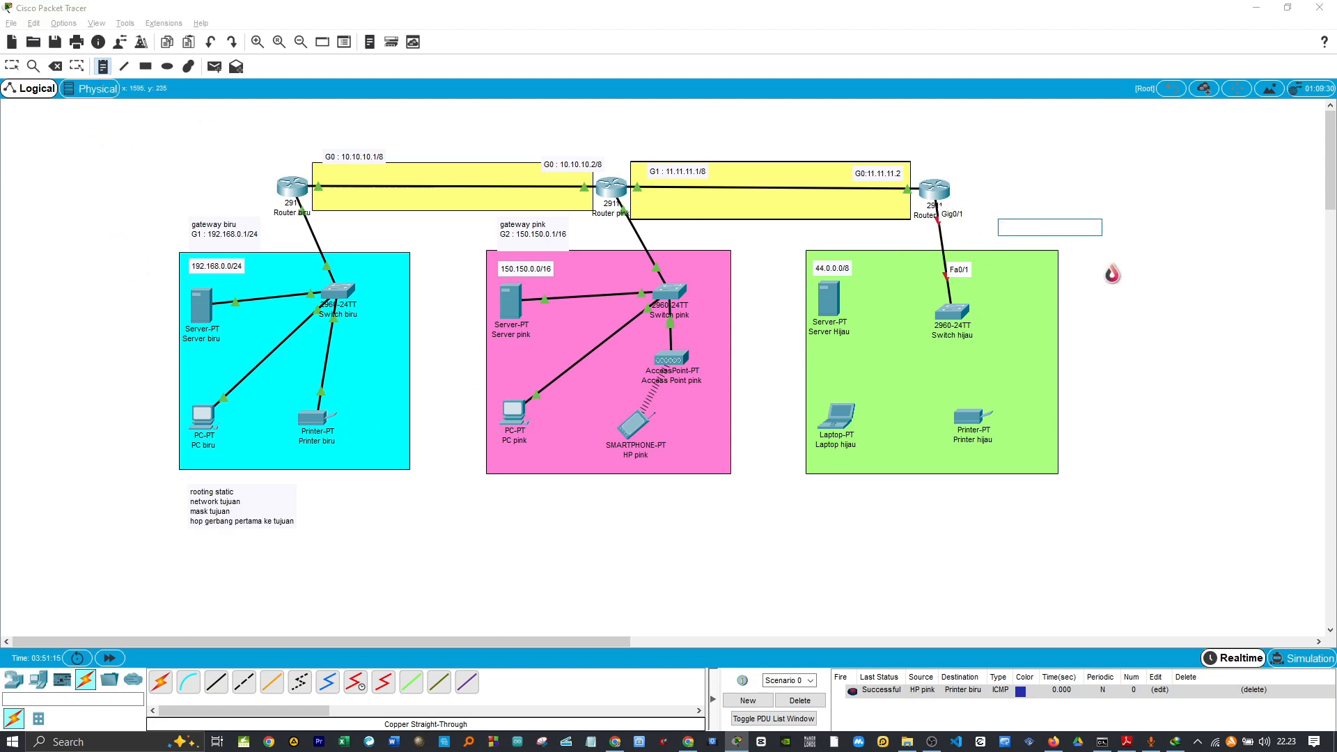
pyautogui.write('gateway hijau')
pyautogui.press('Return')
pyautogui.write('G1 : 44.0.0.1/8')
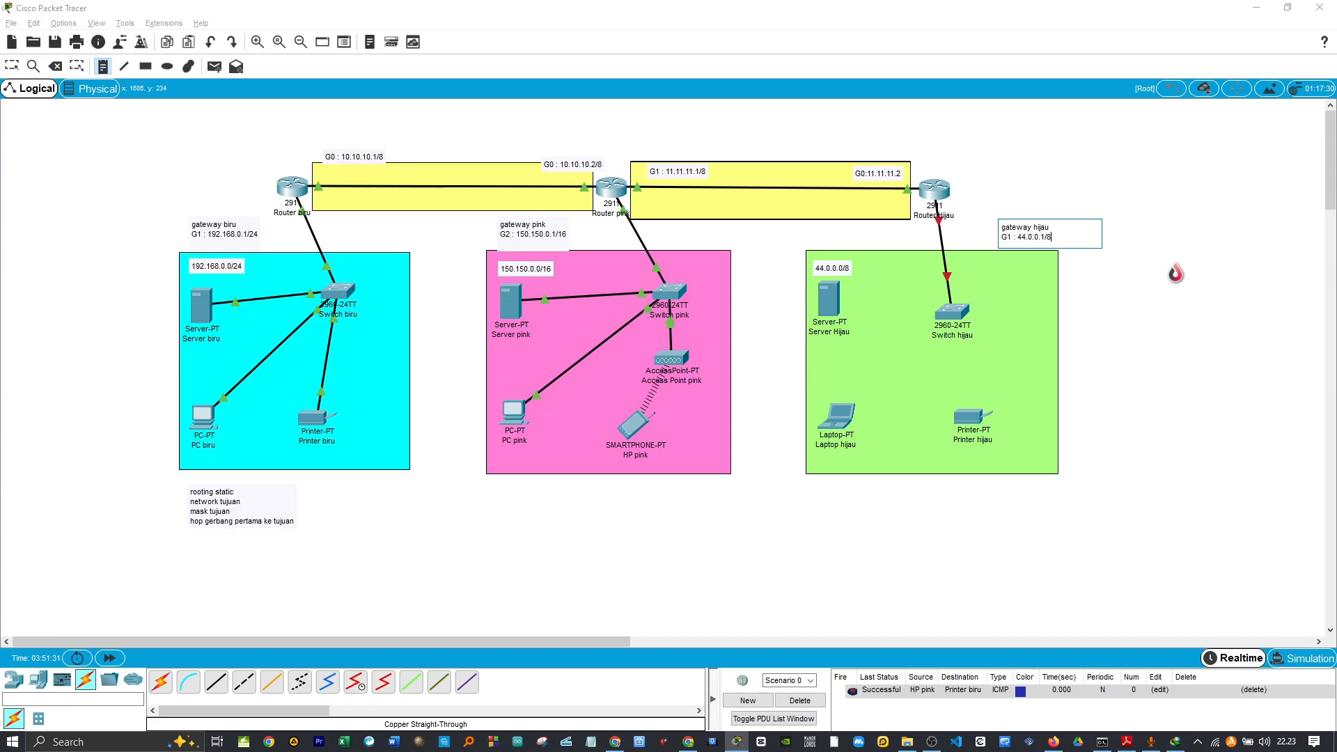
pyautogui.click(1176, 271)
pyautogui.press('Escape')
# Set Router Hijau's GigabitEthernet0/1 IP address to 44.0.0.1 with subnet mask 255.0.0.0 and turn the port on
pyautogui.click(937, 194)
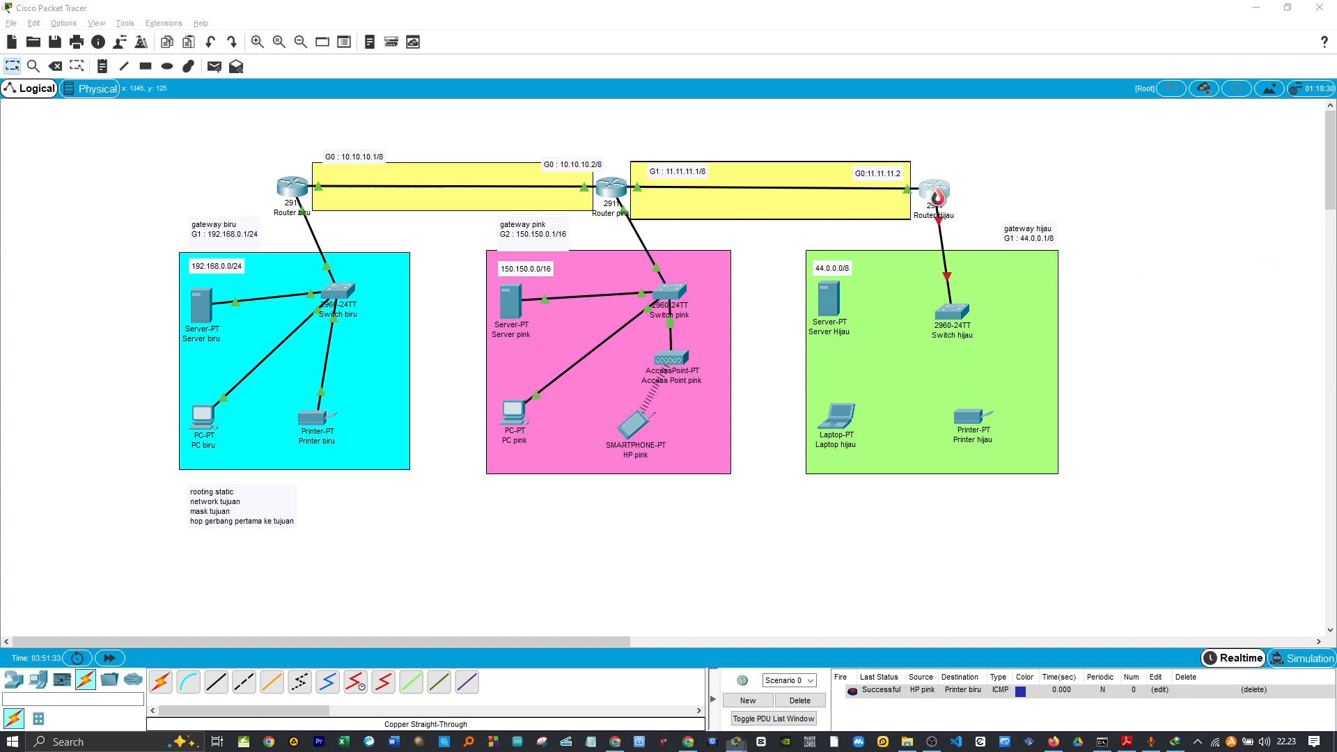
pyautogui.click(570, 344)
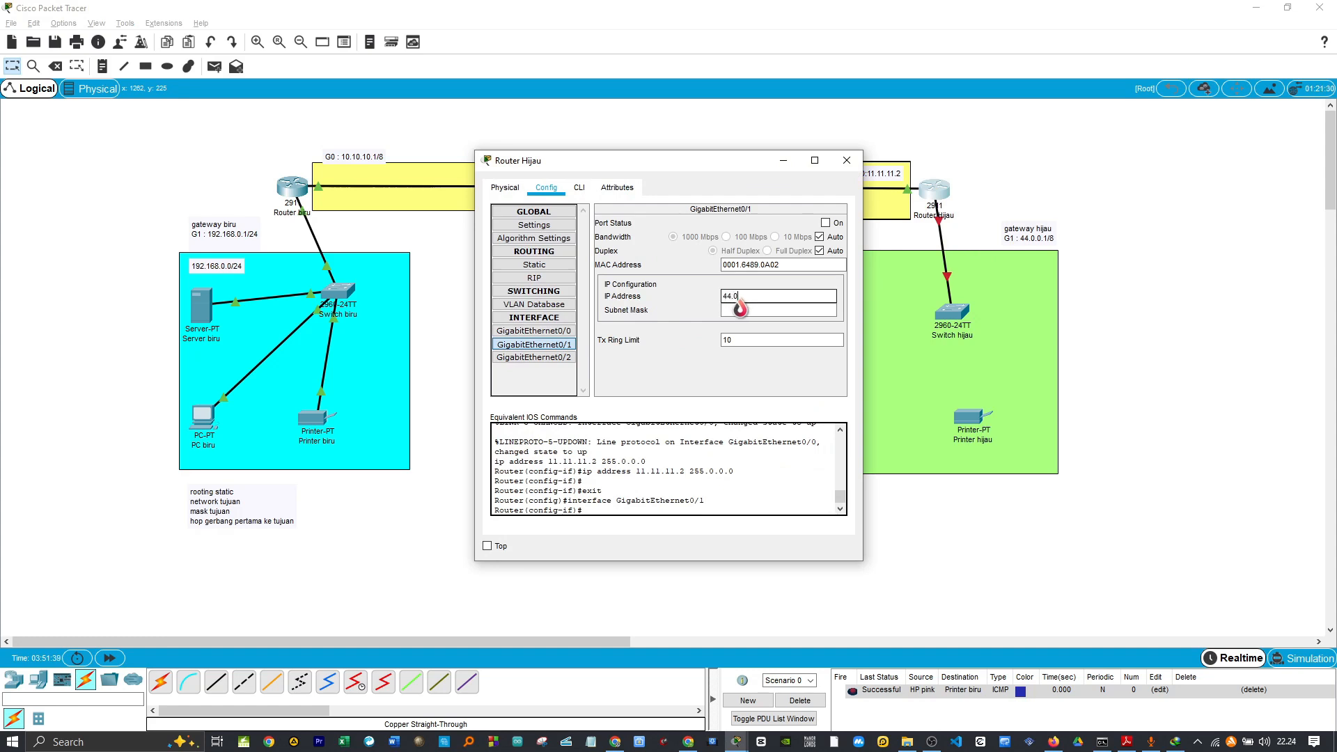
pyautogui.write('44.0.0.1')
pyautogui.click(740, 309)
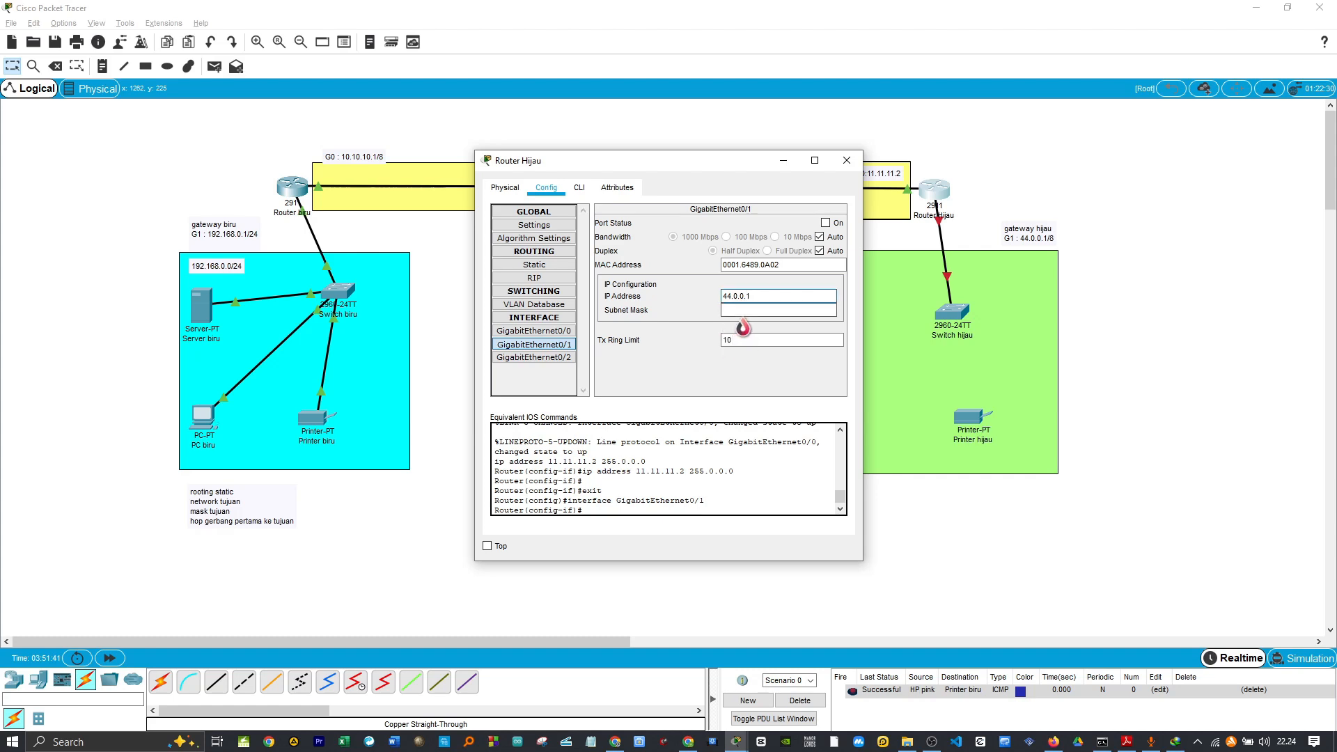
pyautogui.click(826, 223)
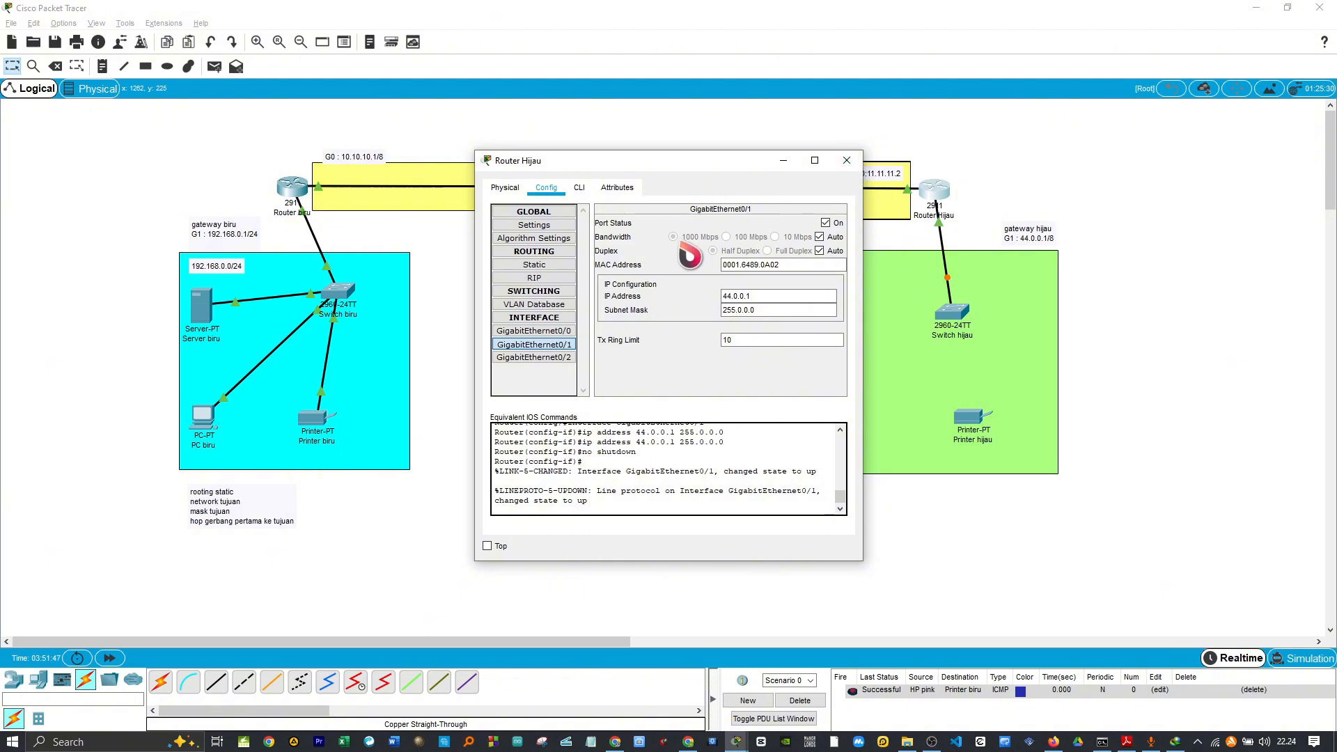
pyautogui.click(853, 166)
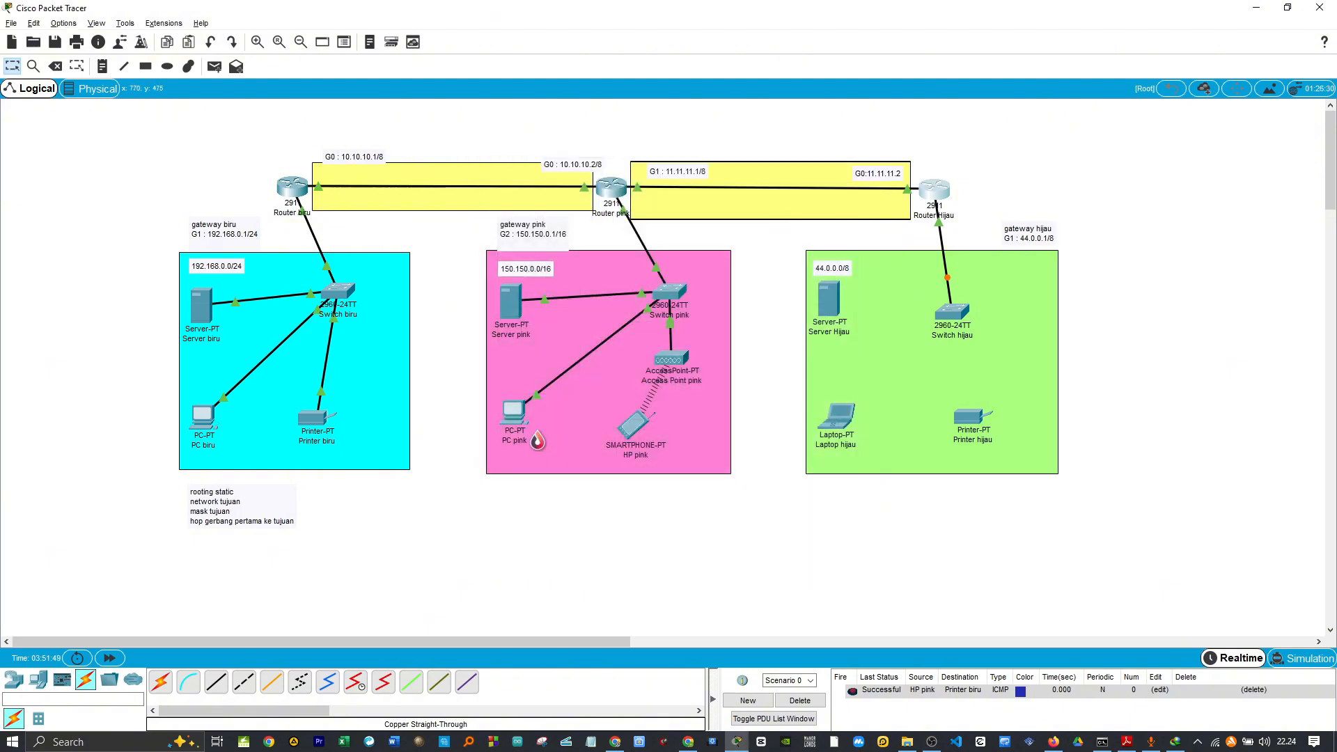
# Connect Switch hijau to Server Hijau with a copper straight-through cable
pyautogui.click(216, 682)
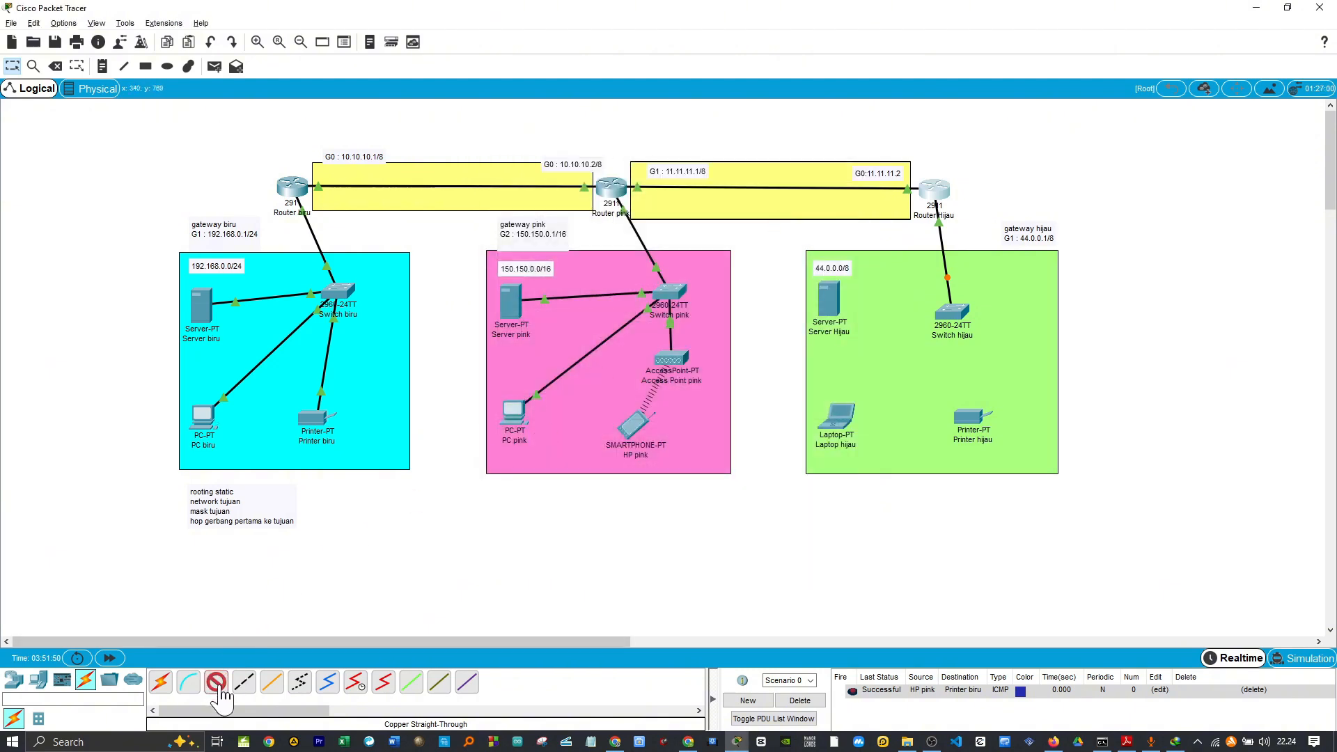
pyautogui.click(963, 318)
pyautogui.click(968, 338)
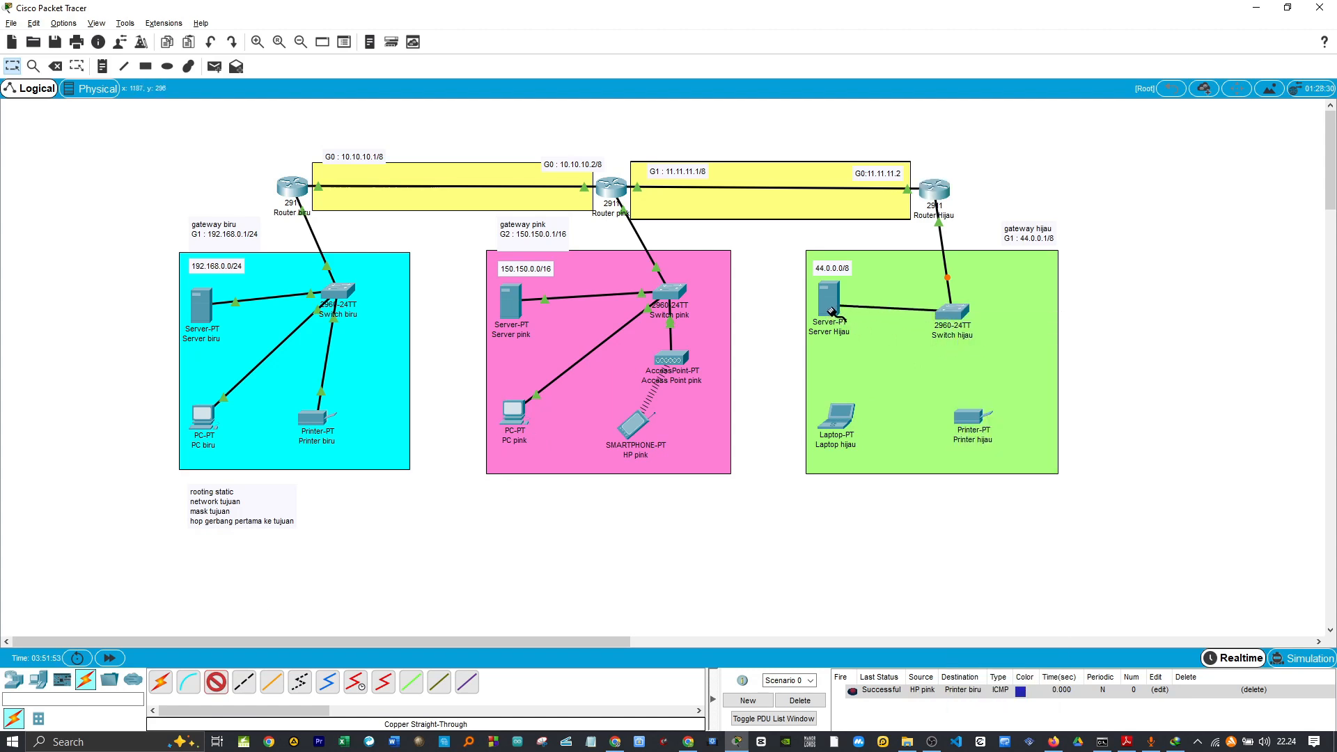
pyautogui.click(831, 312)
pyautogui.click(857, 312)
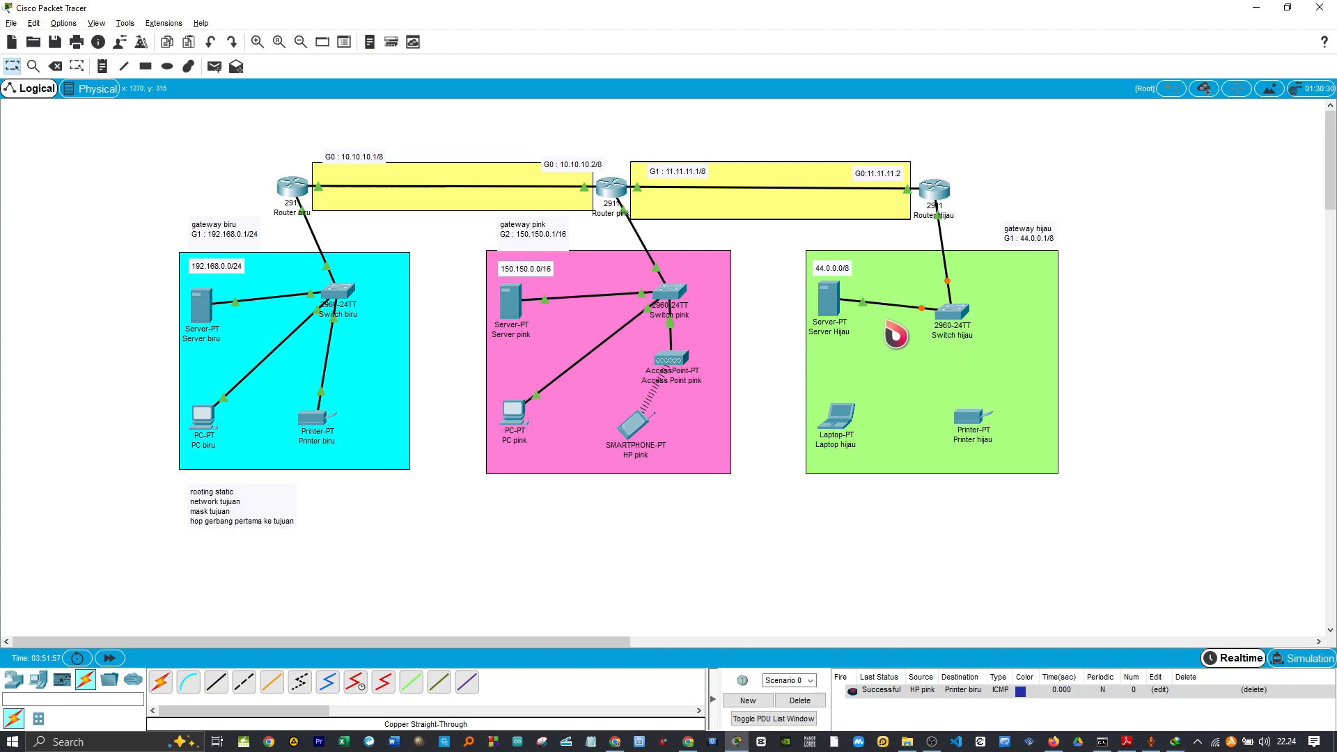
# Give Server Hijau the static IP address 44.0.0.2, subnet mask 255.0.0.0 and default gateway 44.0.0.1
pyautogui.click(839, 308)
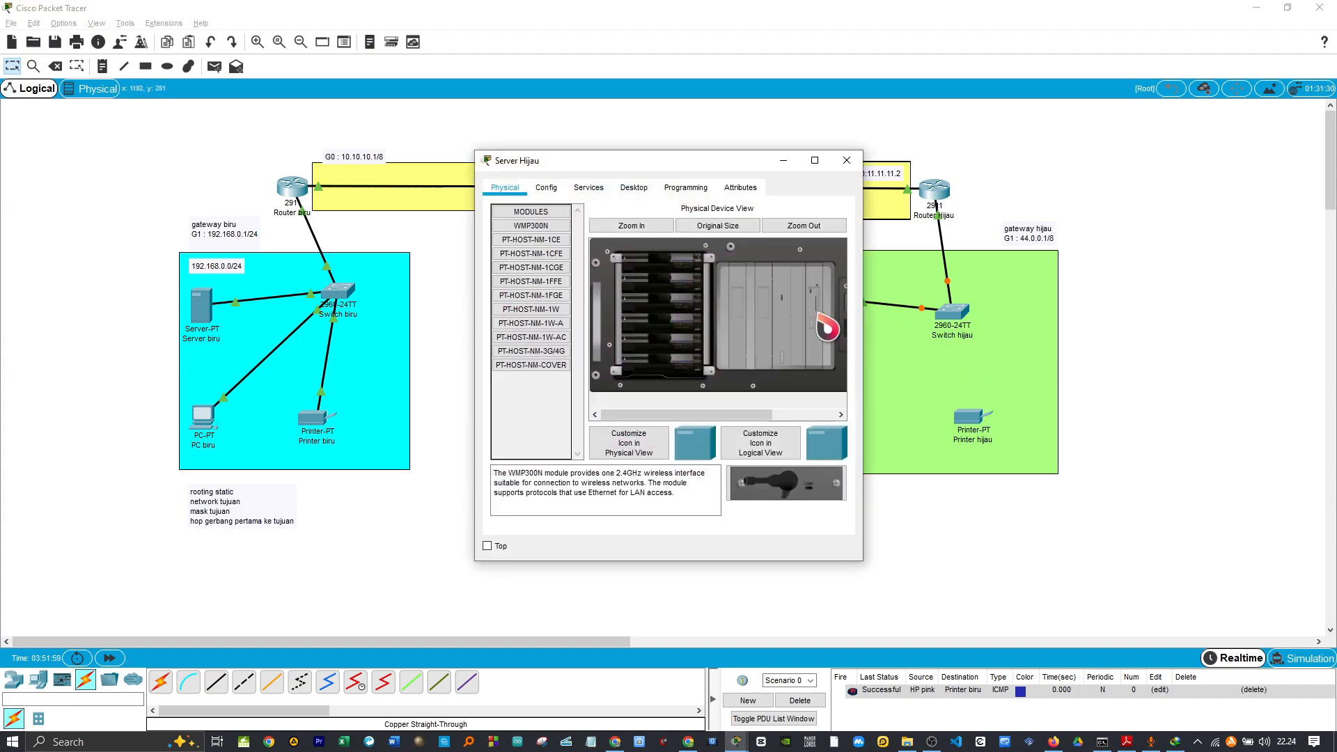
pyautogui.click(632, 191)
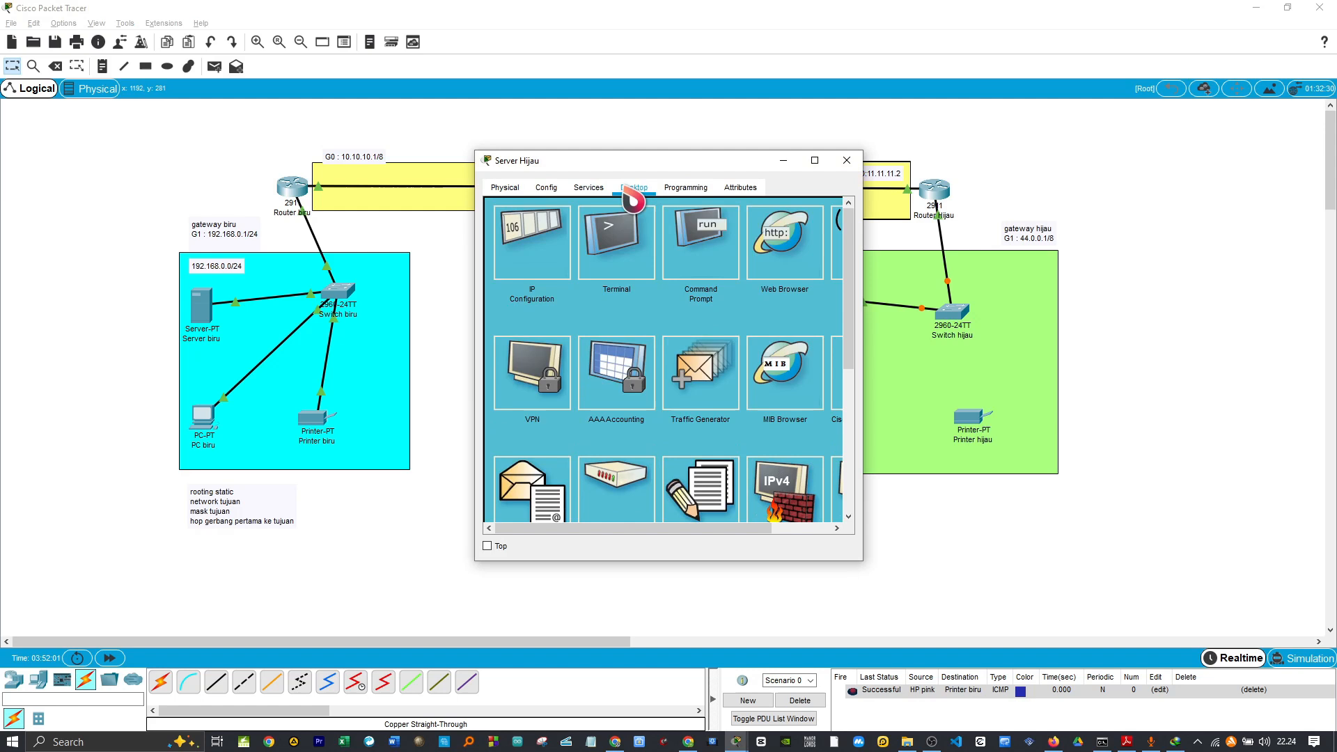
pyautogui.click(568, 257)
pyautogui.moveTo(661, 182); pyautogui.dragTo(607, 271)
pyautogui.click(548, 358)
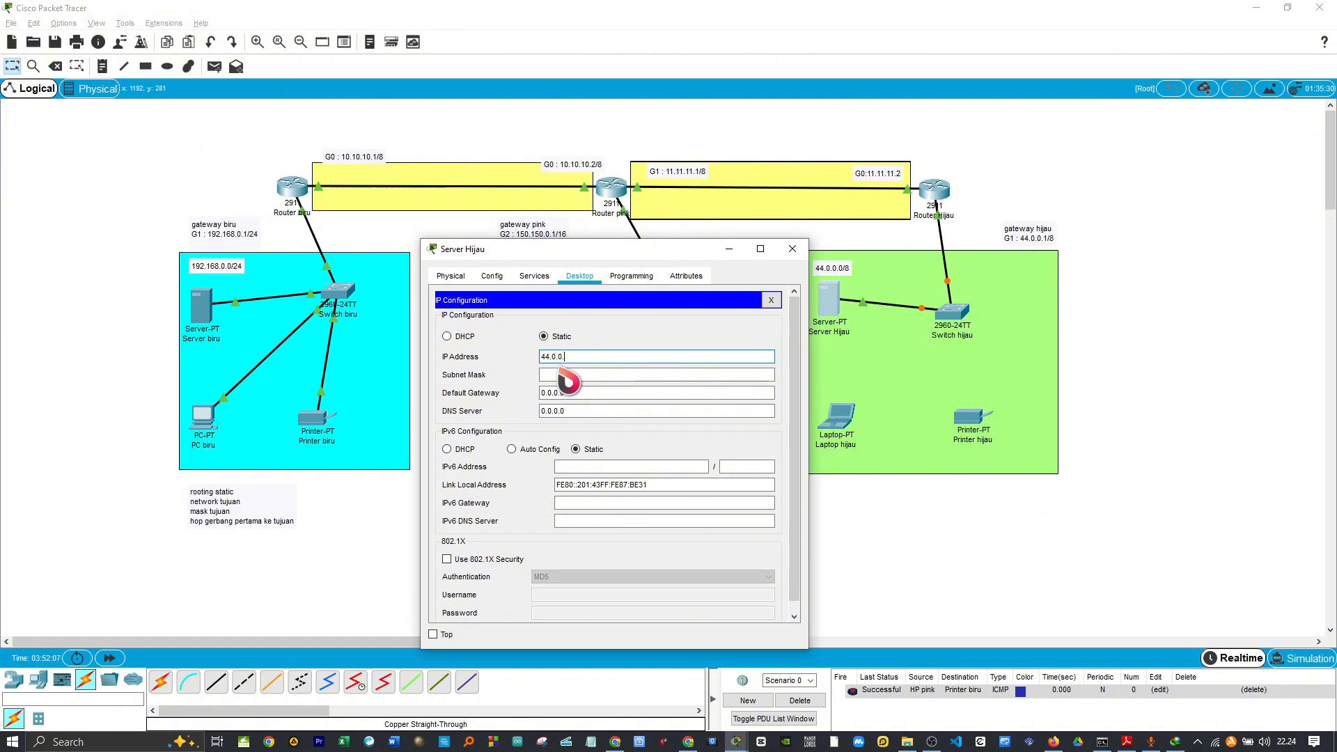
pyautogui.write('44.0.0.2')
pyautogui.click(568, 376)
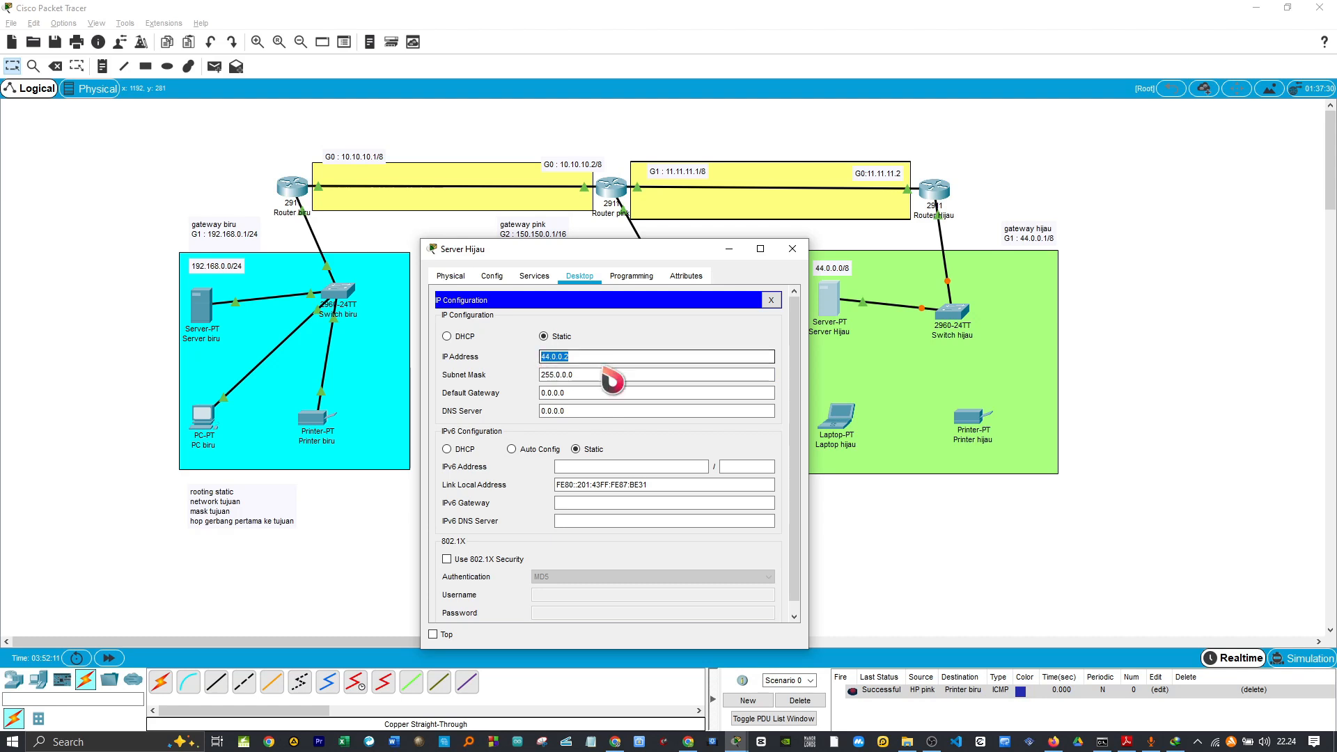
pyautogui.press('Tab')
pyautogui.write('44.0.0.2')
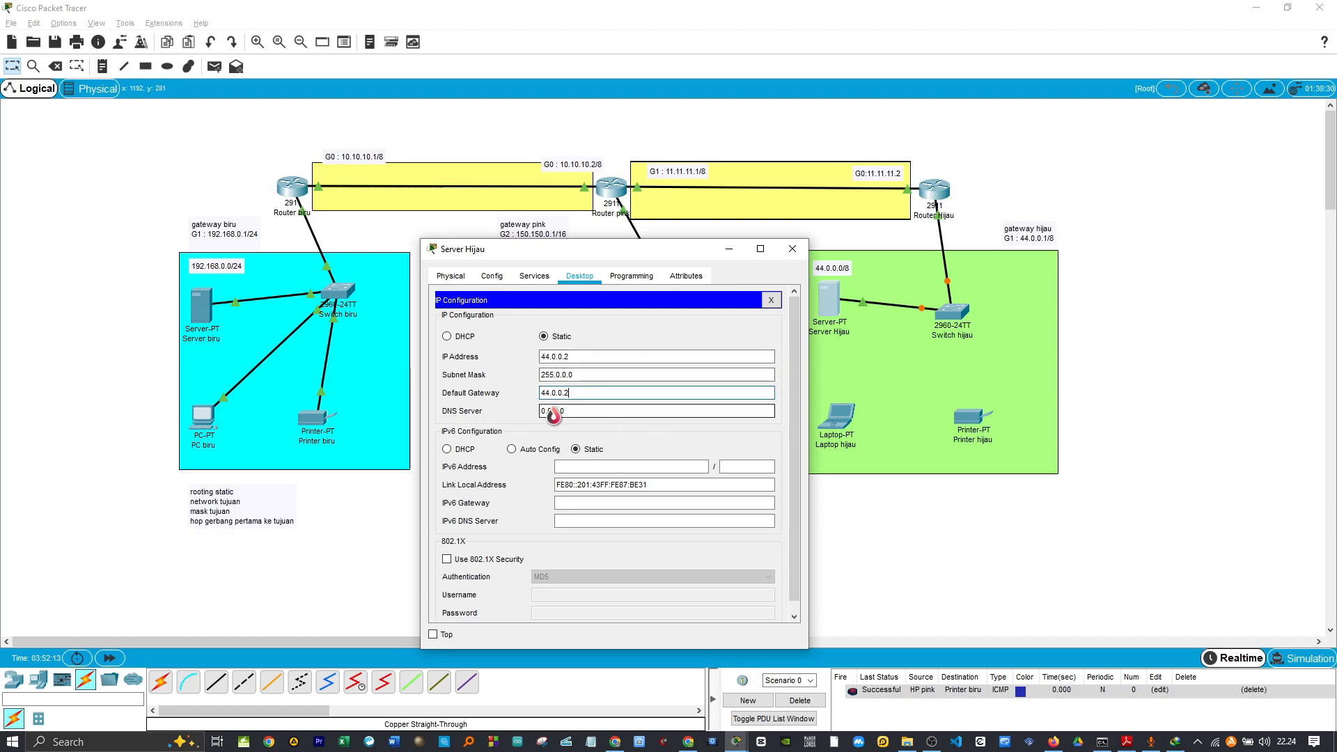
pyautogui.click(640, 329)
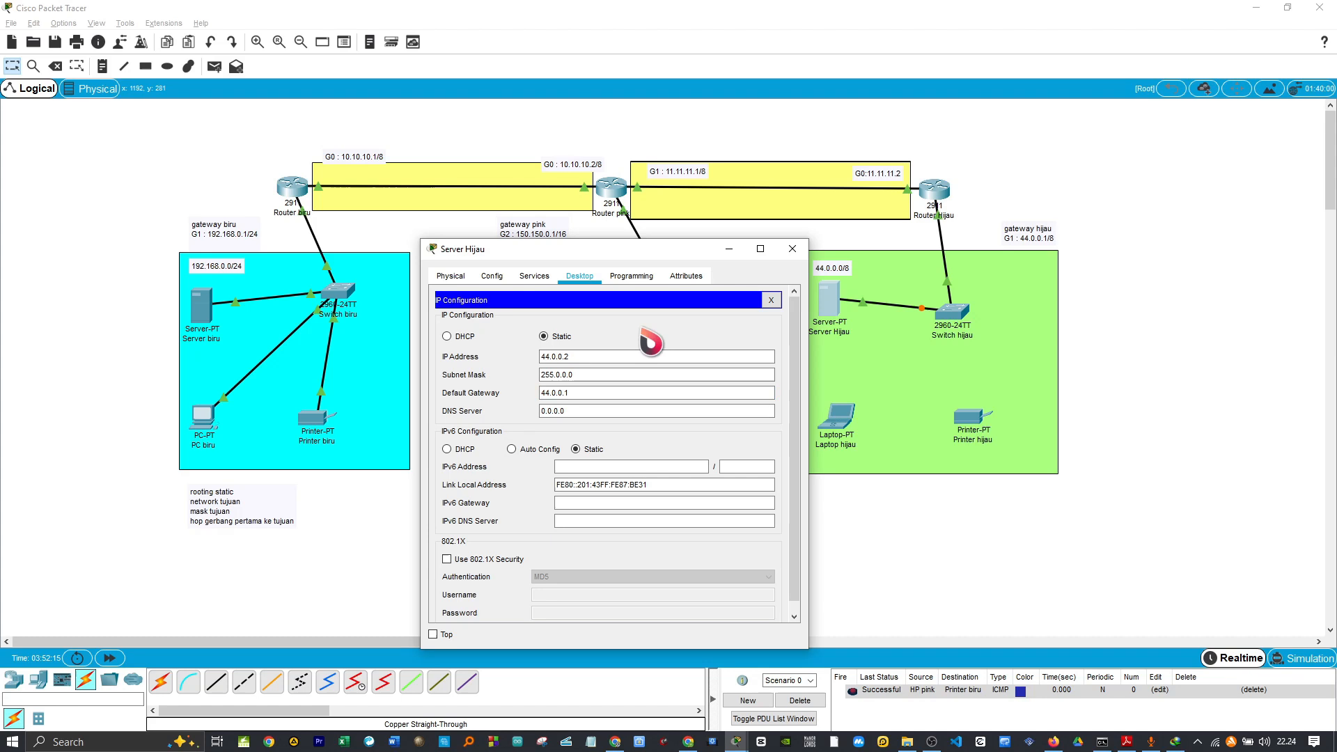
# Turn on Server Hijau's DHCP service and save its serverPool with default gateway 44.0.0.1 and start IP address 44.0.0.3
pyautogui.click(539, 278)
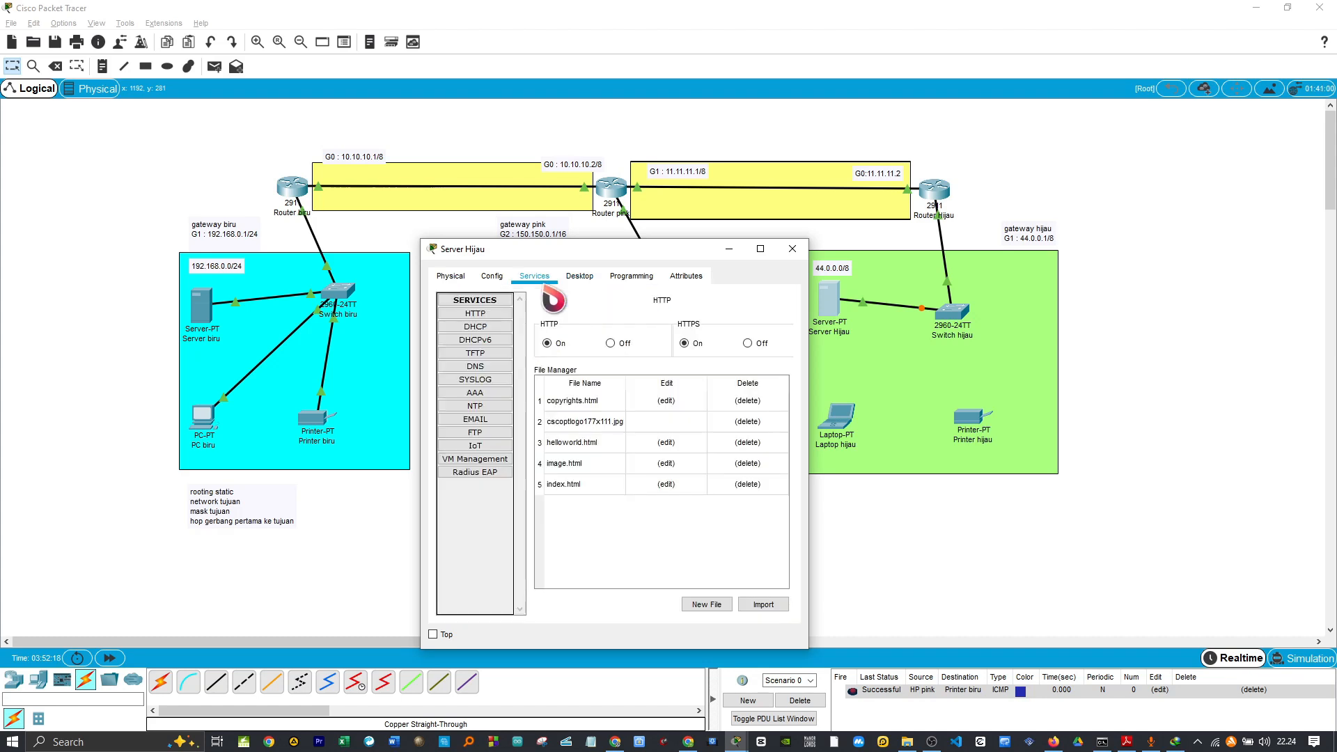
pyautogui.click(484, 327)
pyautogui.moveTo(697, 363); pyautogui.dragTo(657, 381)
pyautogui.write('44.0.0.2')
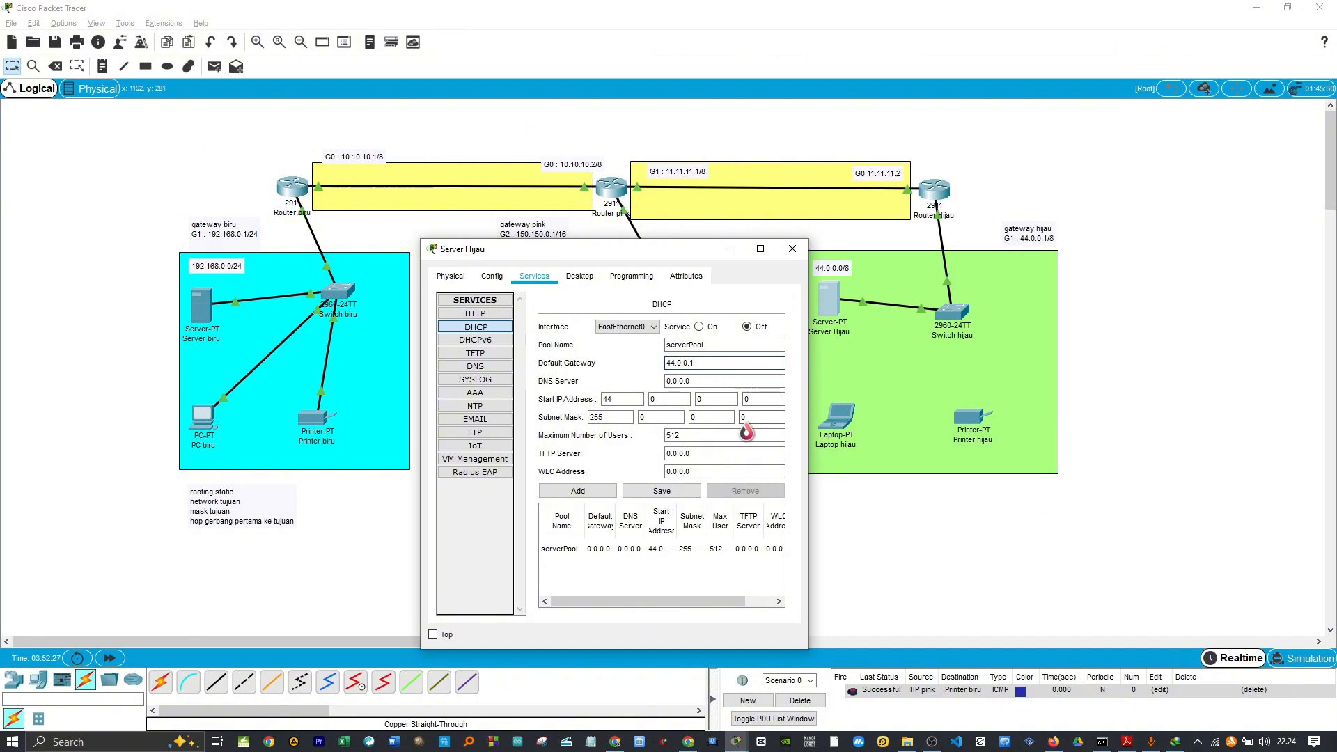
pyautogui.click(746, 401)
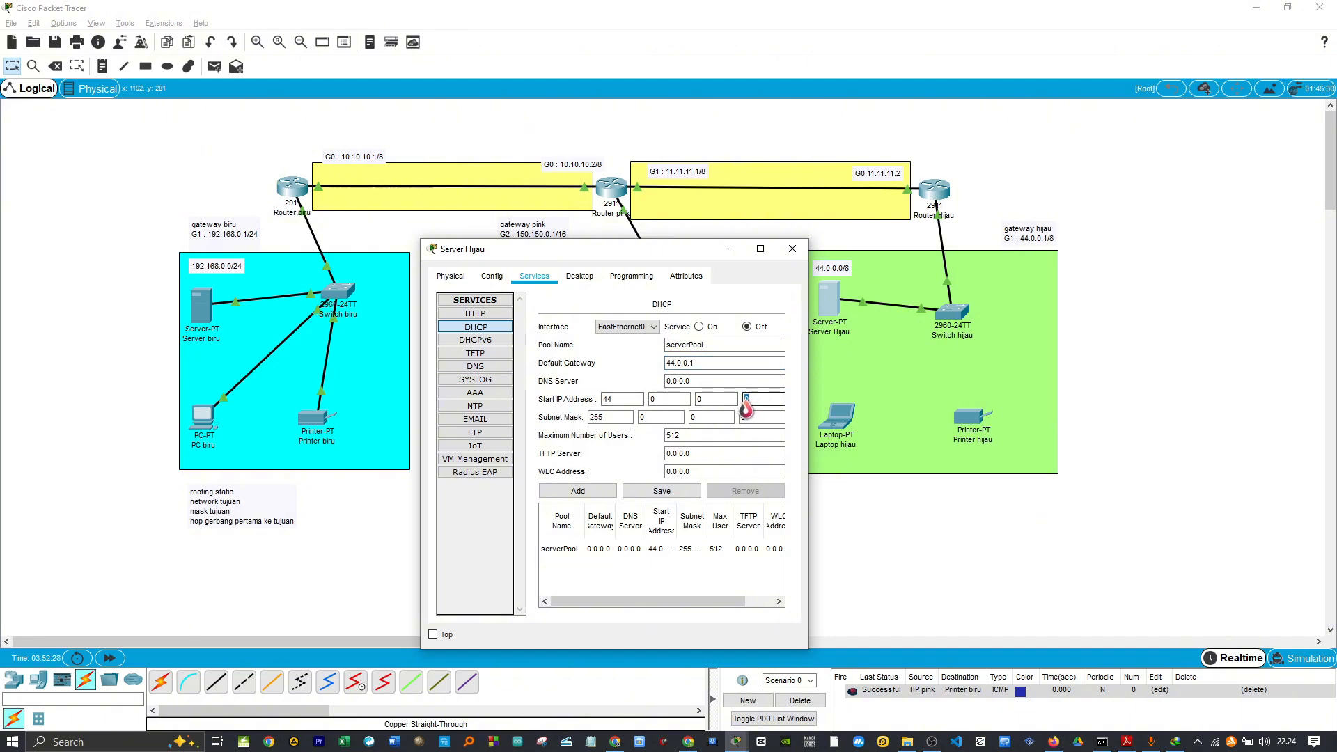
pyautogui.write('3')
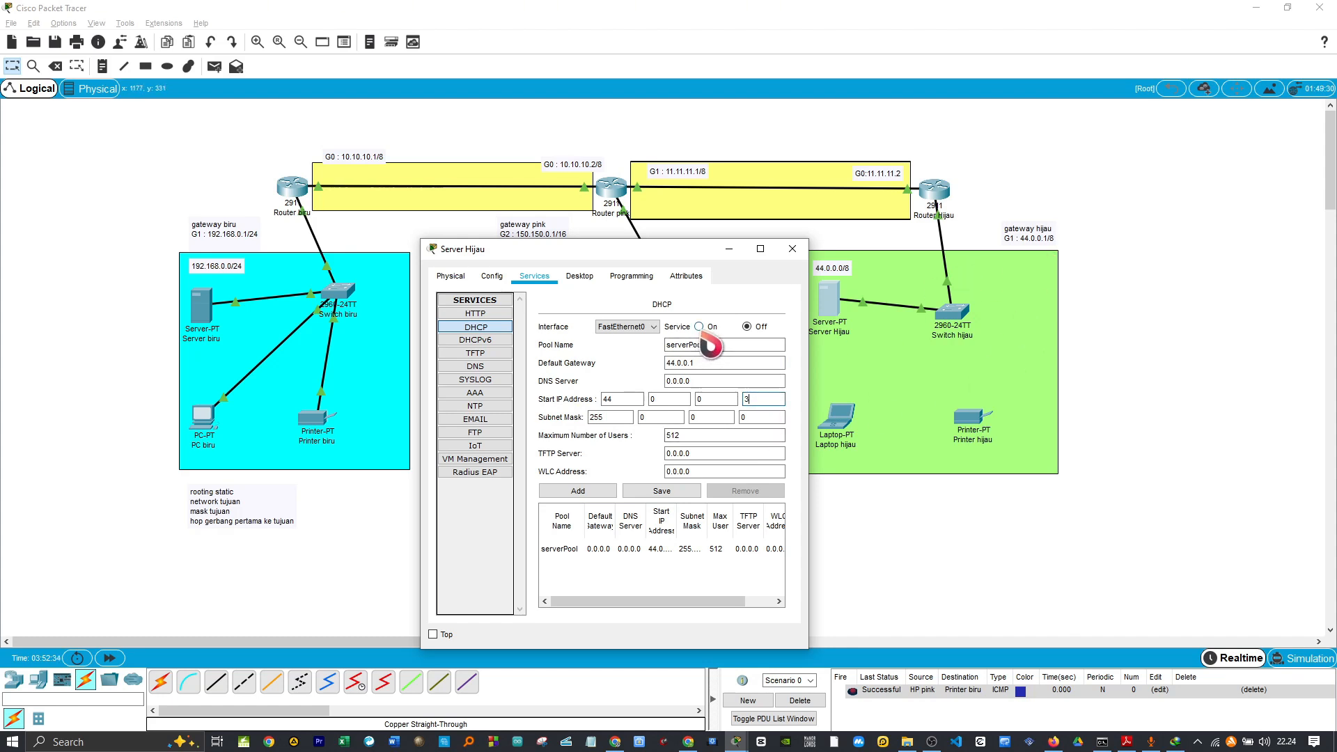
pyautogui.click(667, 491)
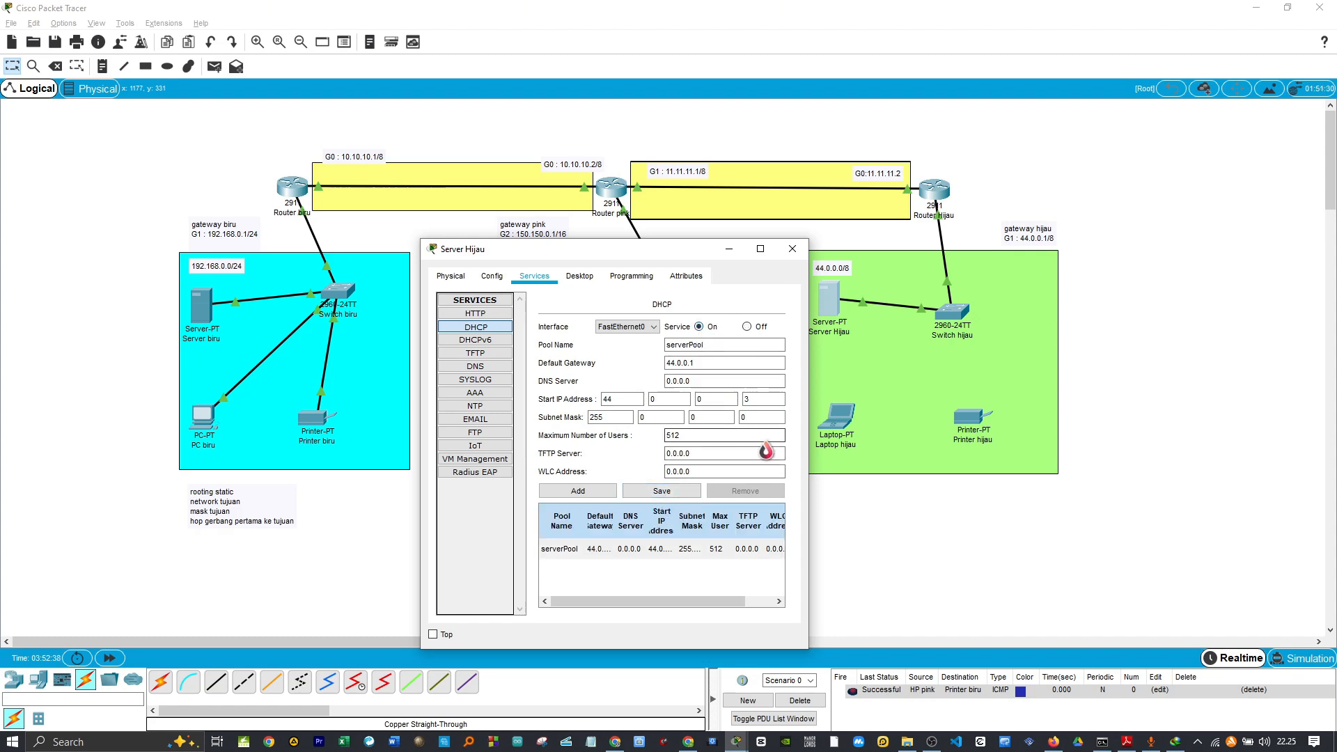
pyautogui.click(792, 249)
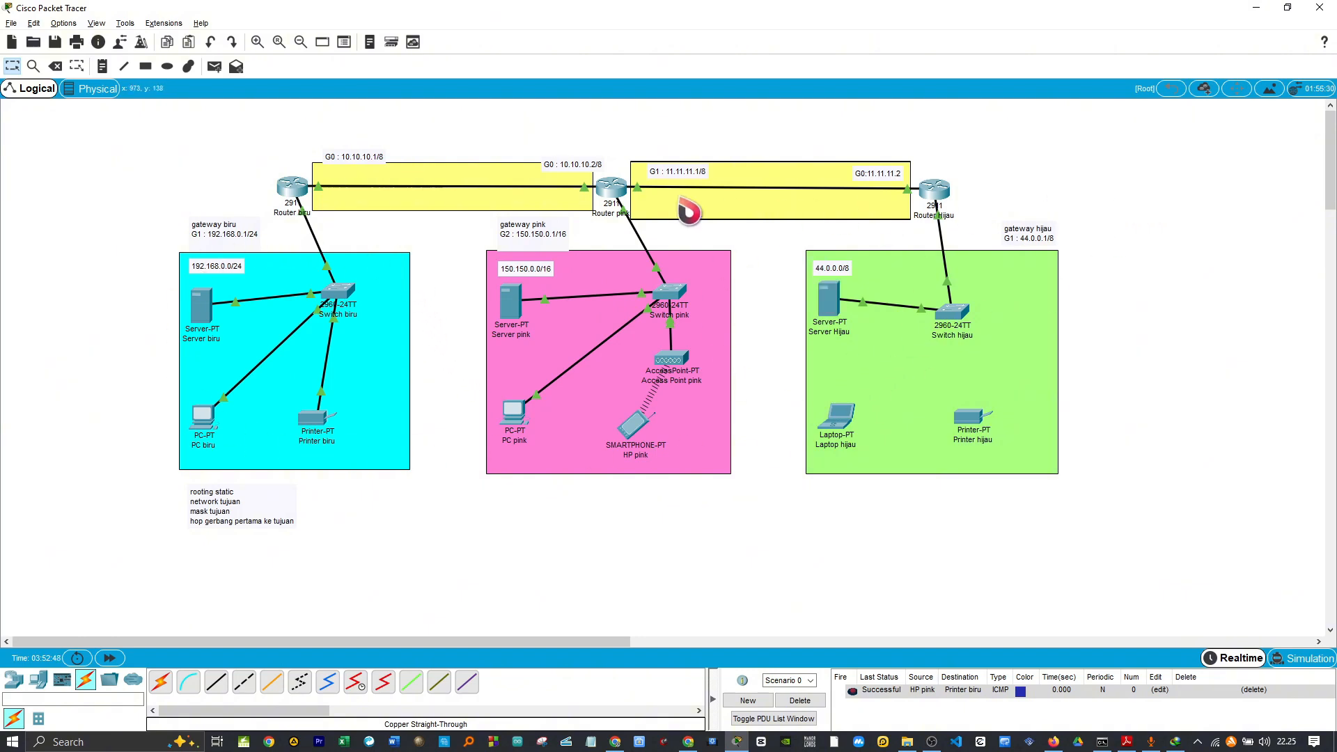
# Add a static route on Router biru to network 44.0.0.0, mask 255.0.0.0, through Router pink's G0 address 10.10.10.2
pyautogui.click(301, 202)
pyautogui.moveTo(590, 165); pyautogui.dragTo(298, 255)
pyautogui.click(198, 629)
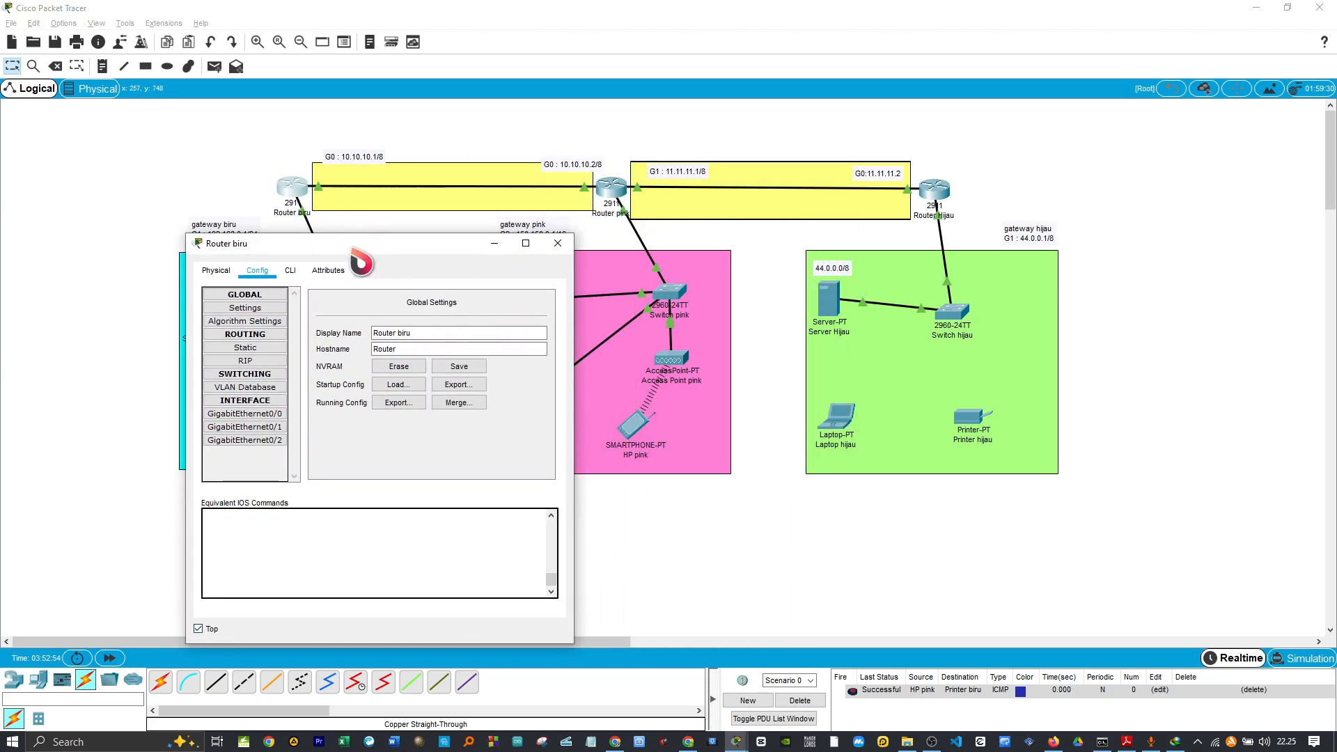
pyautogui.moveTo(444, 246); pyautogui.dragTo(602, 268)
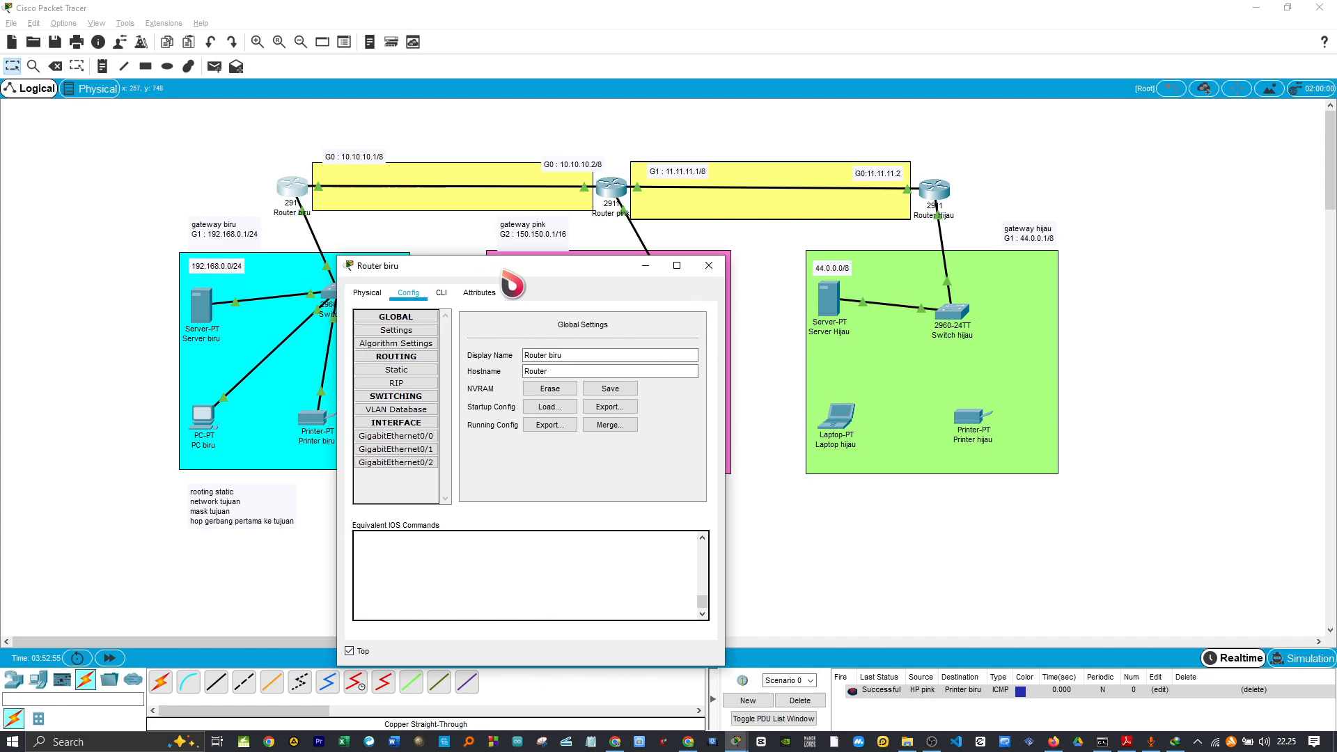
pyautogui.click(400, 373)
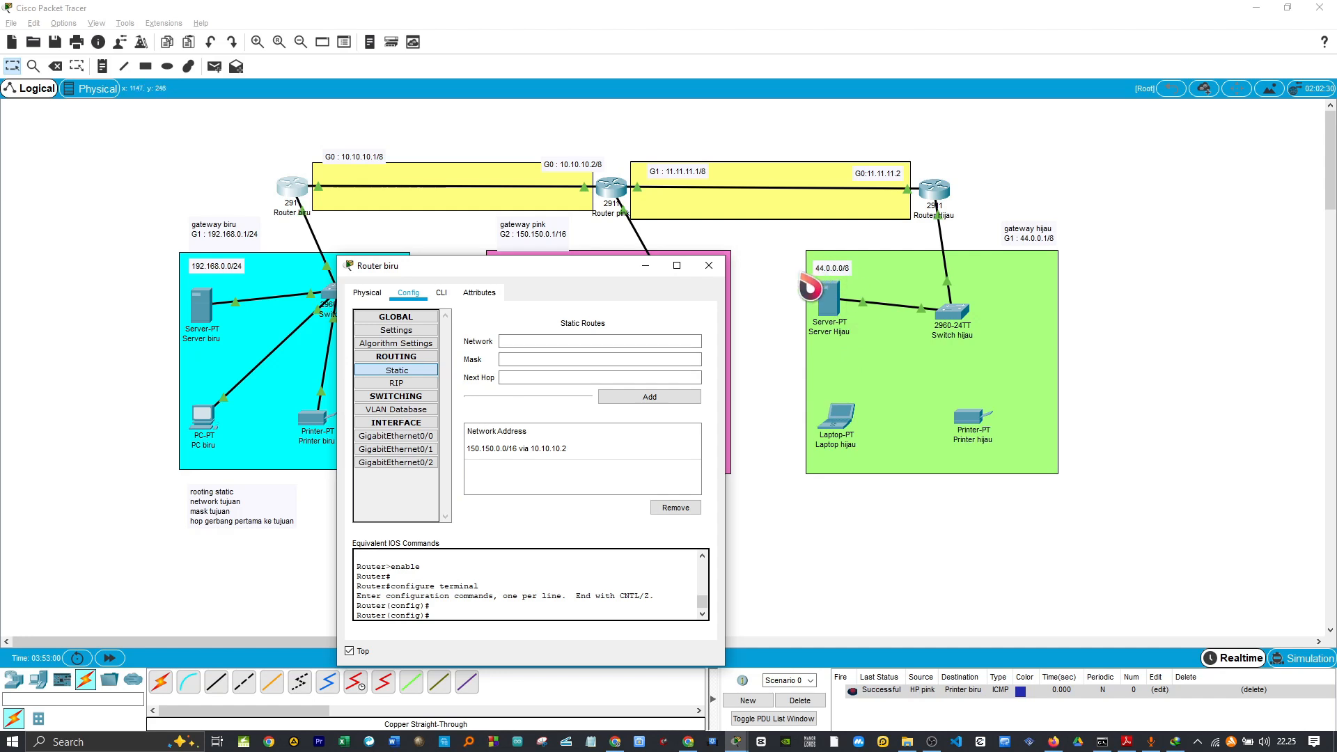
pyautogui.click(529, 343)
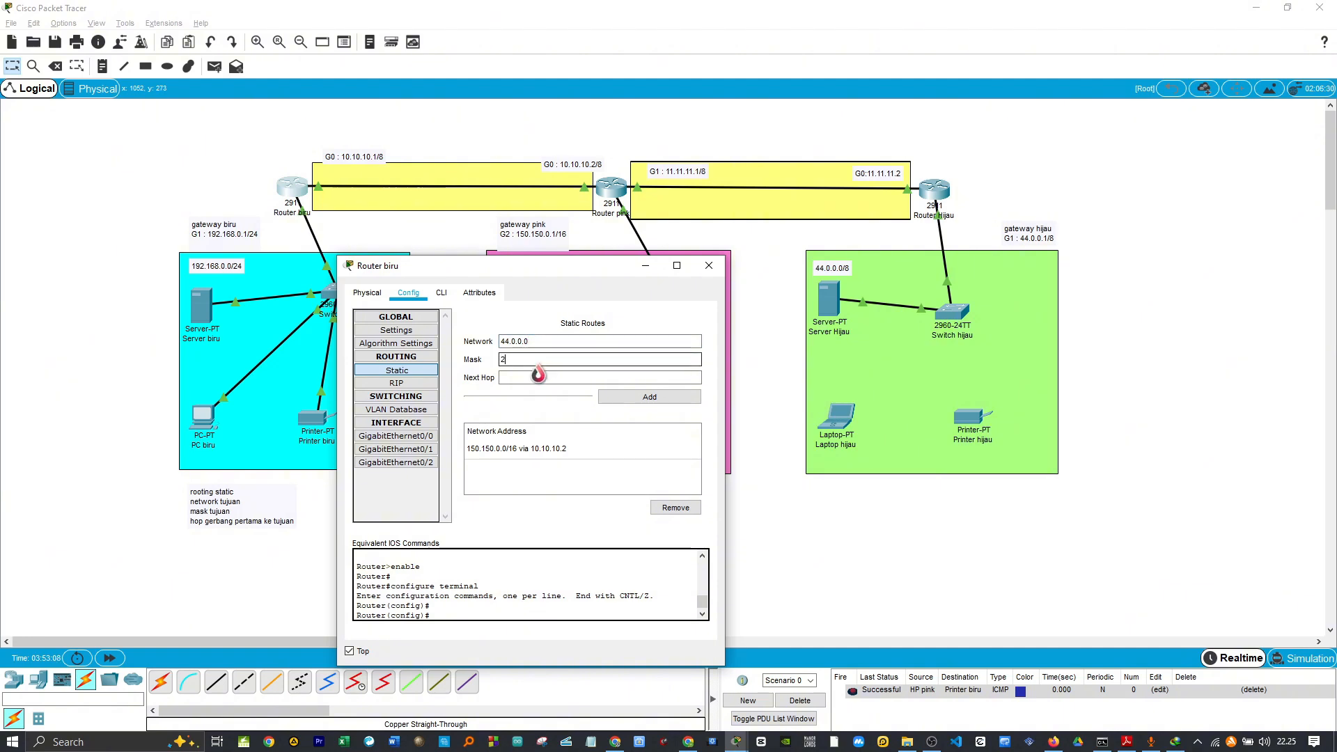
pyautogui.write('255.0.0.0')
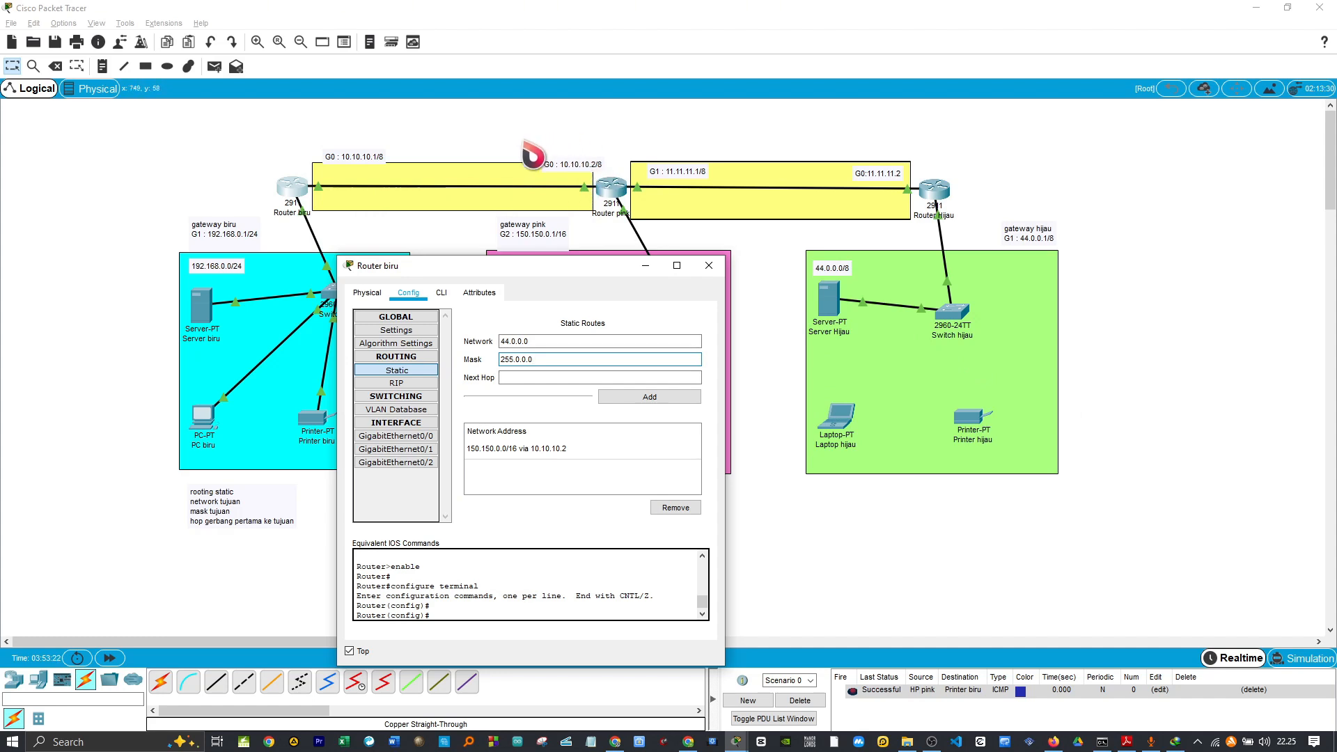
pyautogui.click(530, 380)
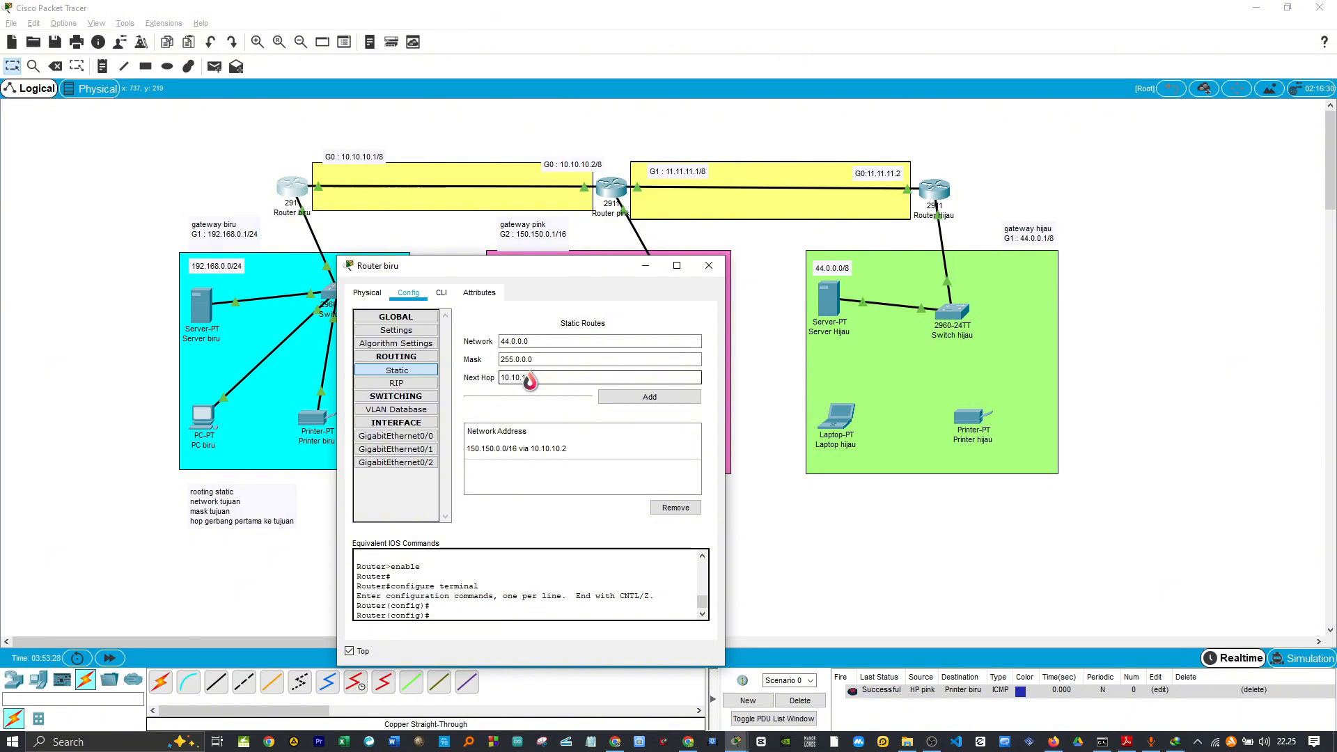
pyautogui.click(622, 397)
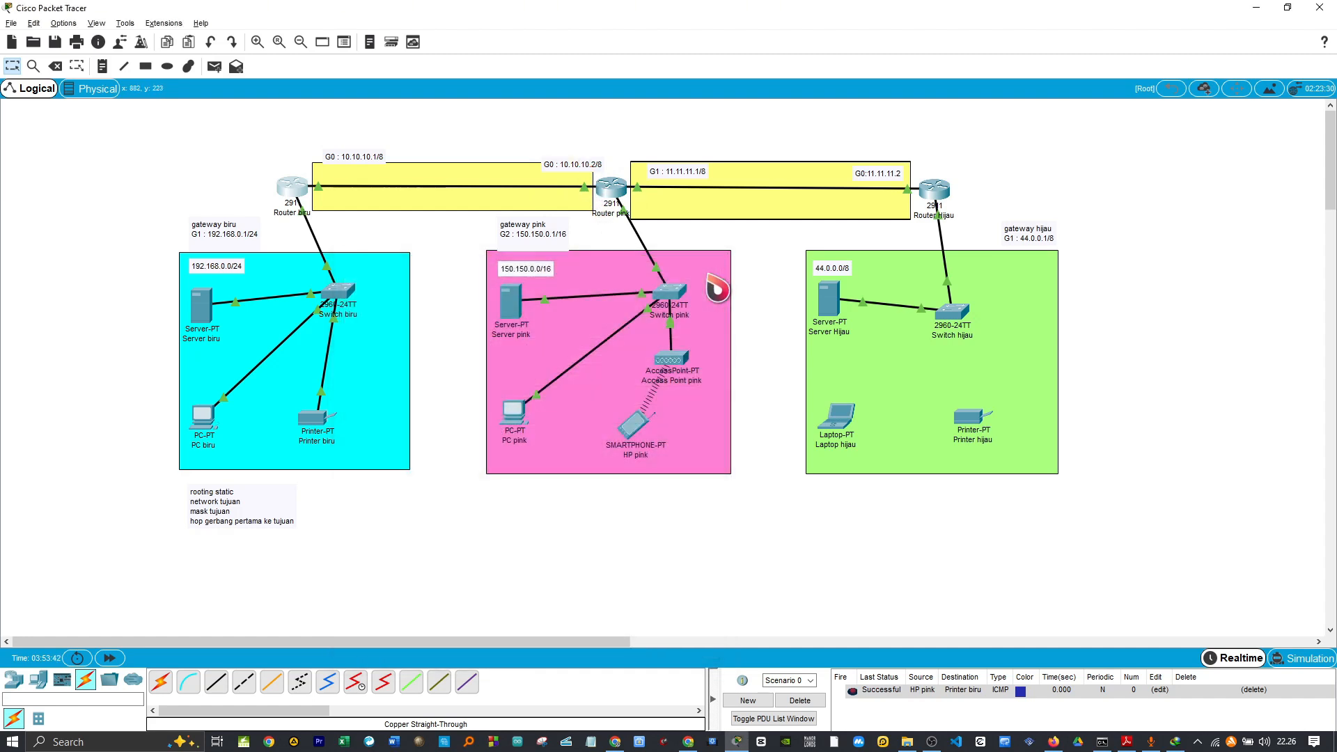
pyautogui.click(709, 266)
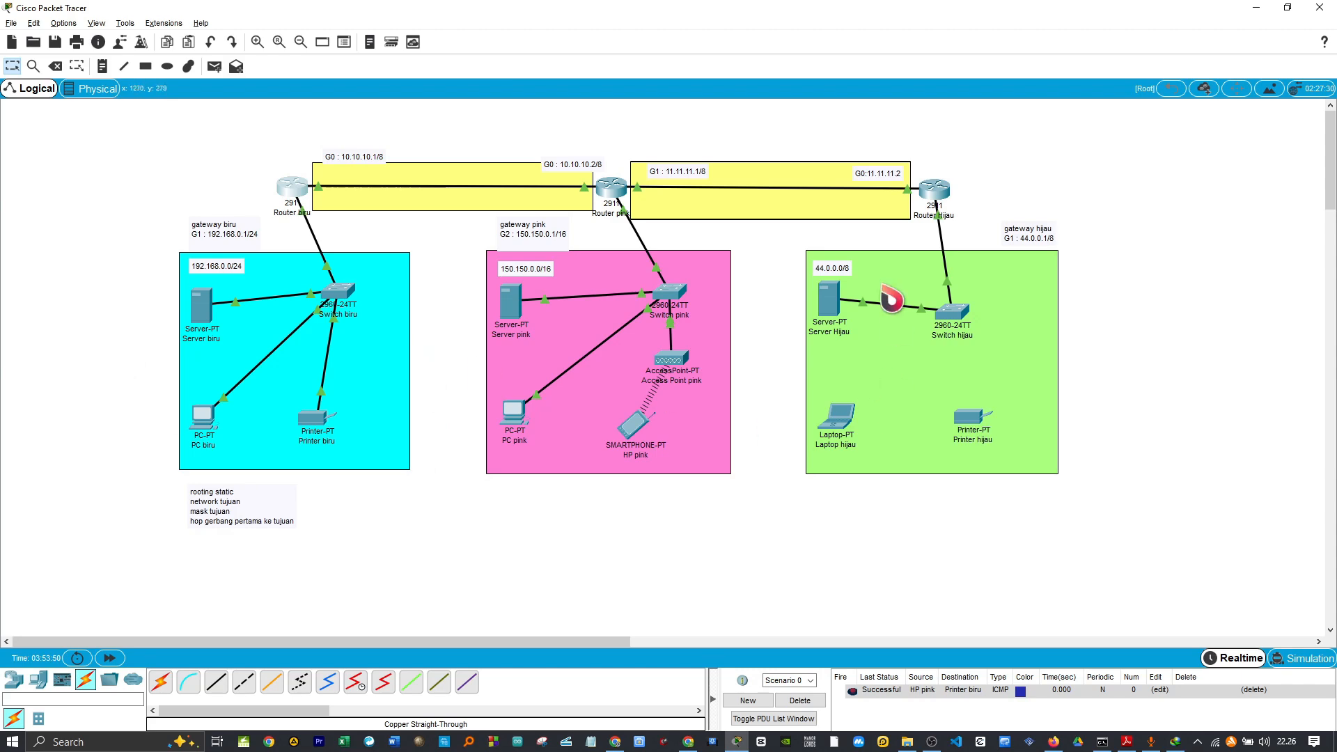
# Add a static route on Router pink to network 44.0.0.0, mask 255.0.0.0, through Router Hijau's G0 address 11.11.11.2
pyautogui.click(614, 206)
pyautogui.moveTo(689, 161); pyautogui.dragTo(641, 233)
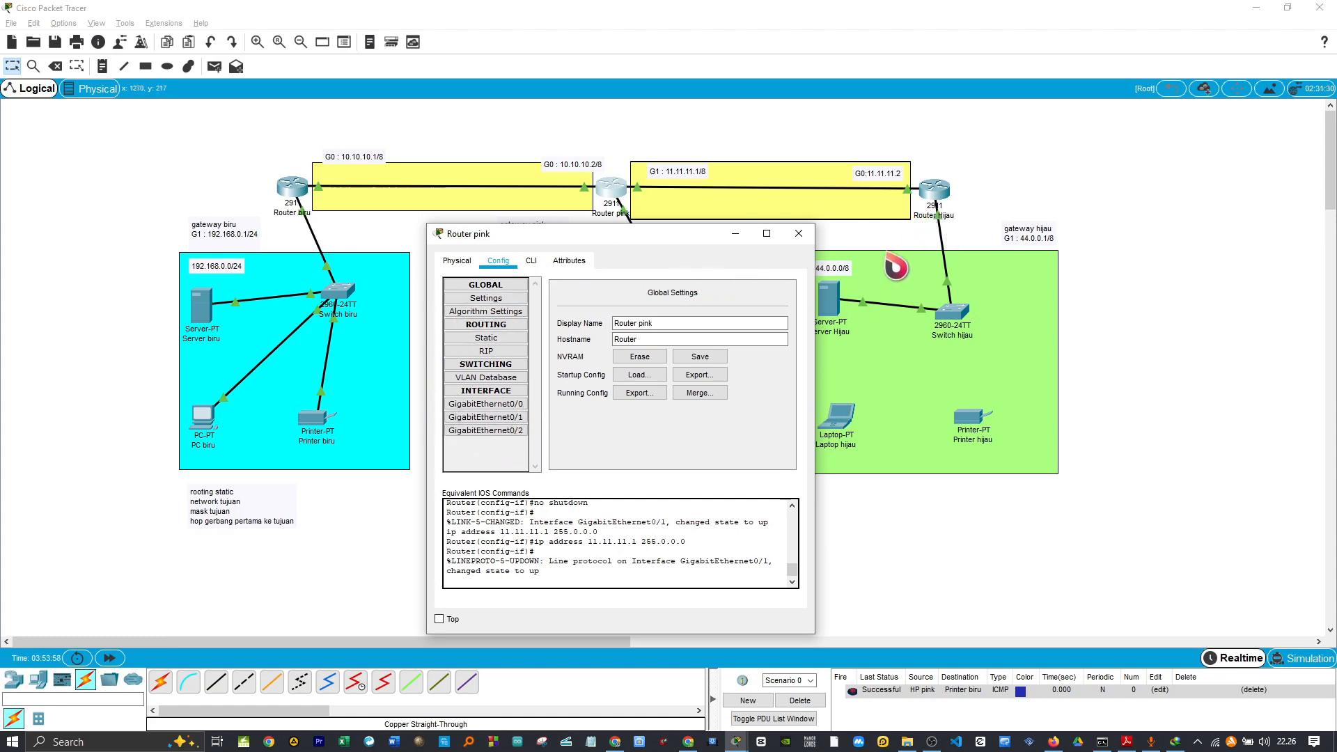
pyautogui.click(509, 341)
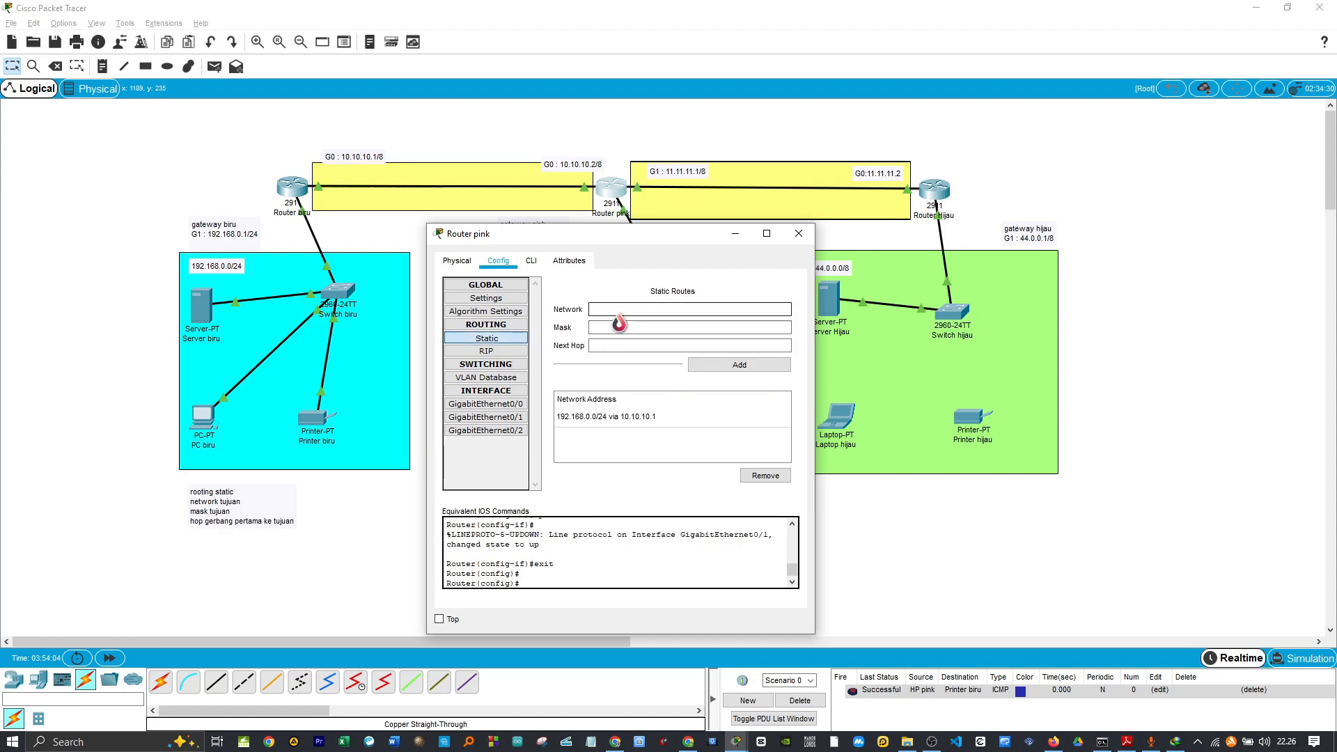
pyautogui.click(619, 312)
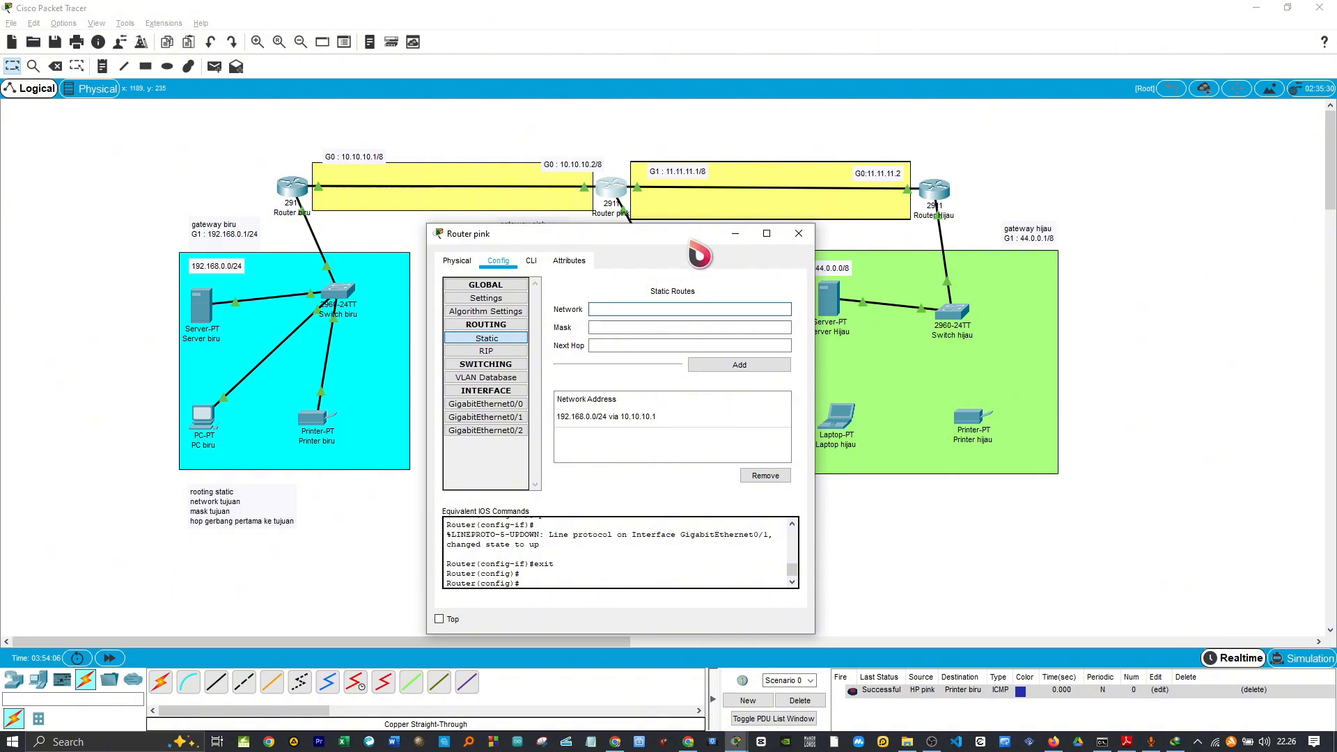
pyautogui.moveTo(698, 255); pyautogui.dragTo(662, 262)
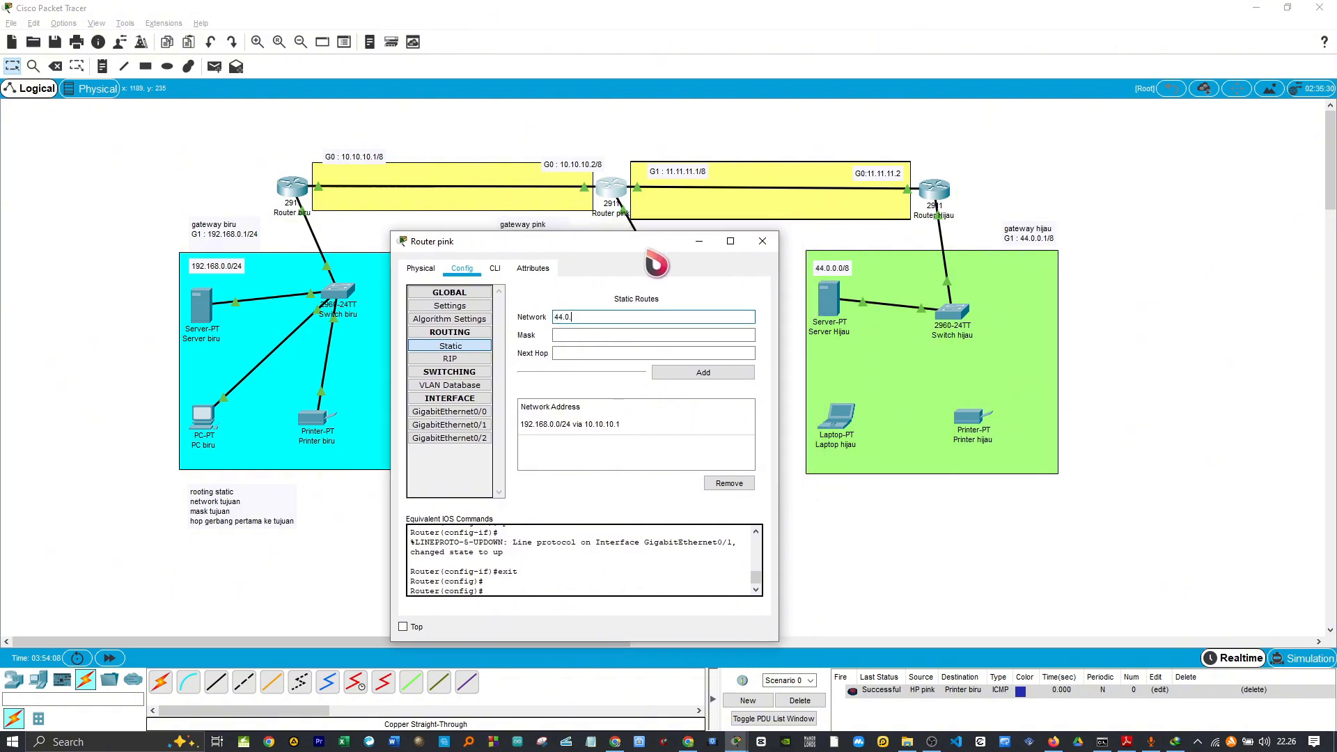
pyautogui.press('Tab')
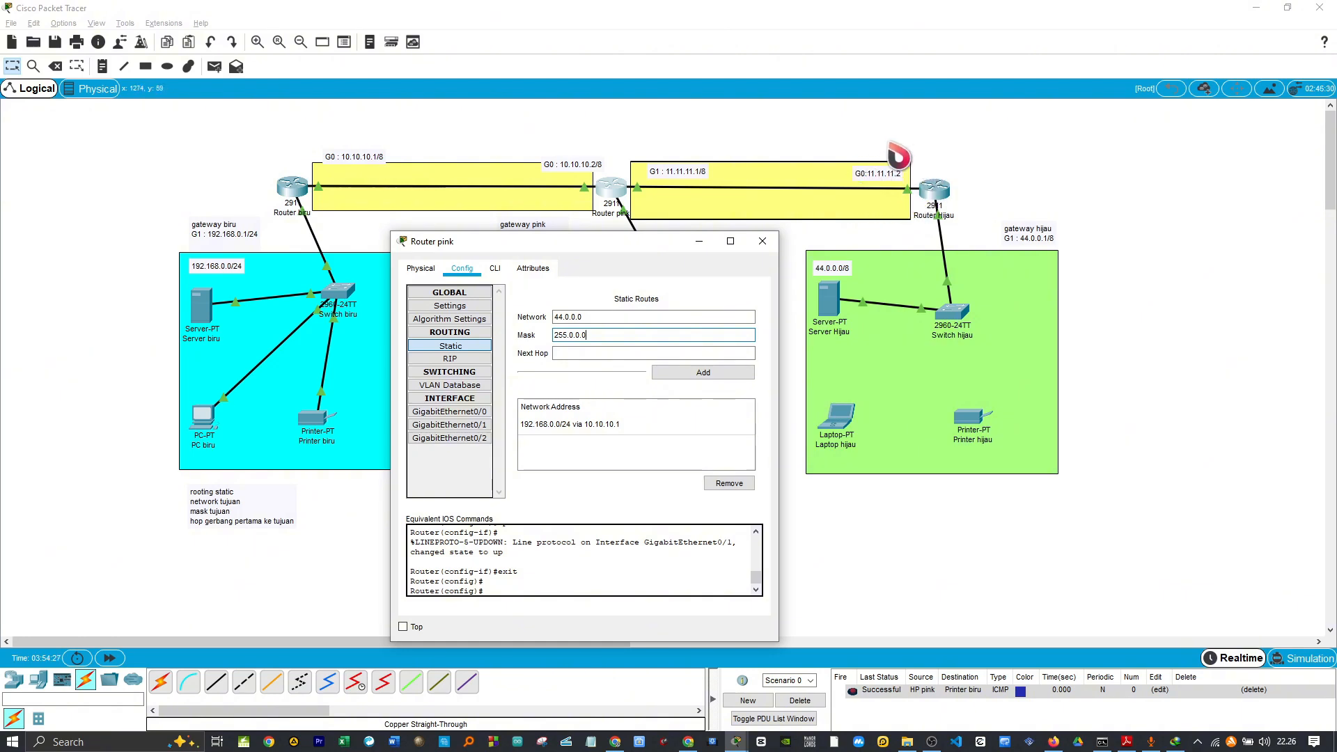
pyautogui.click(585, 355)
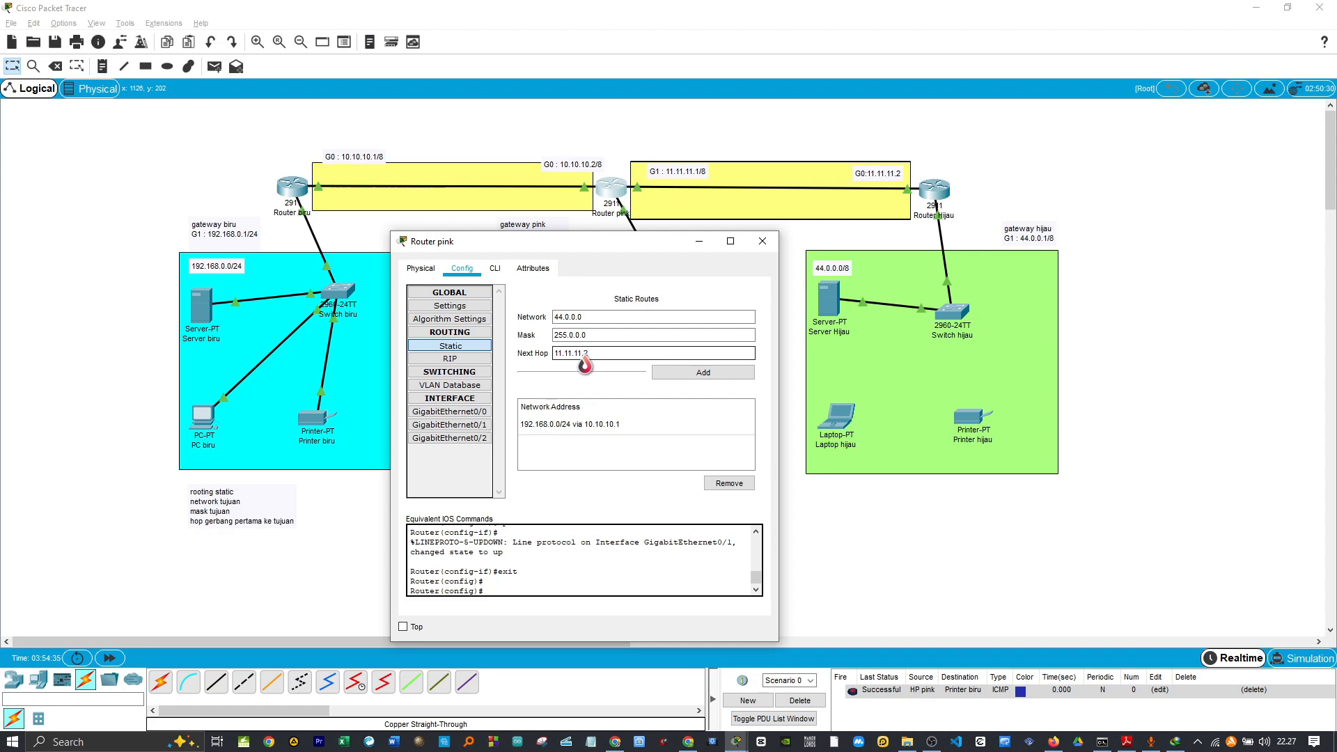
pyautogui.click(694, 376)
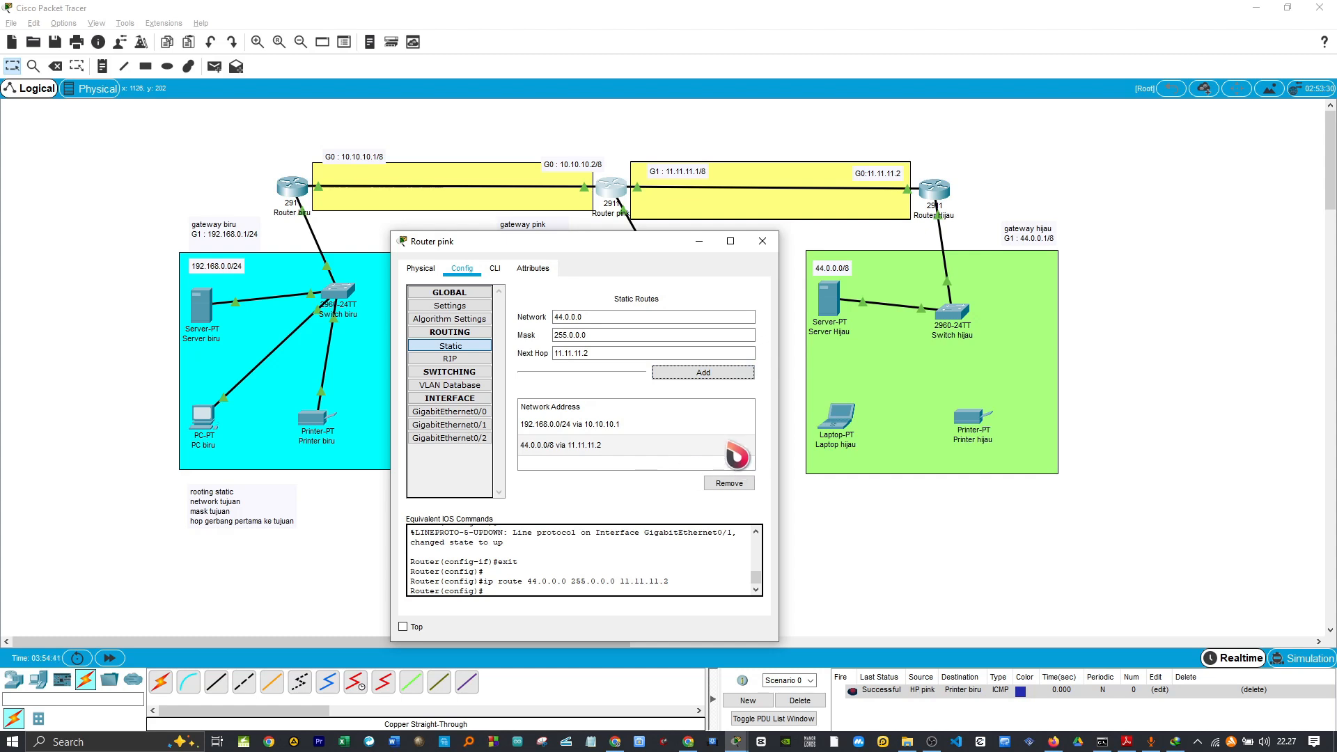
pyautogui.click(762, 241)
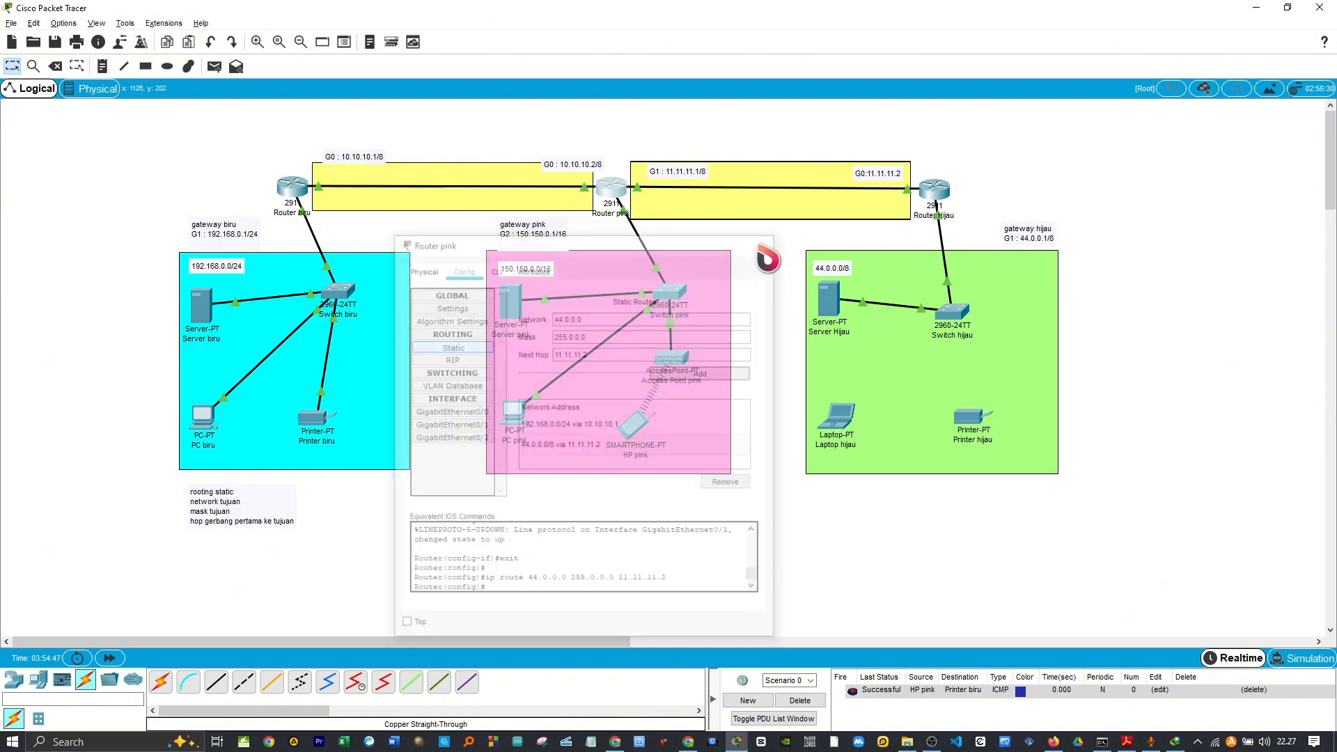
# Add a static route on Router Hijau to network 192.168.0.0, mask 255.255.255.0, through Router pink's G1 address 11.11.11.1
pyautogui.click(949, 196)
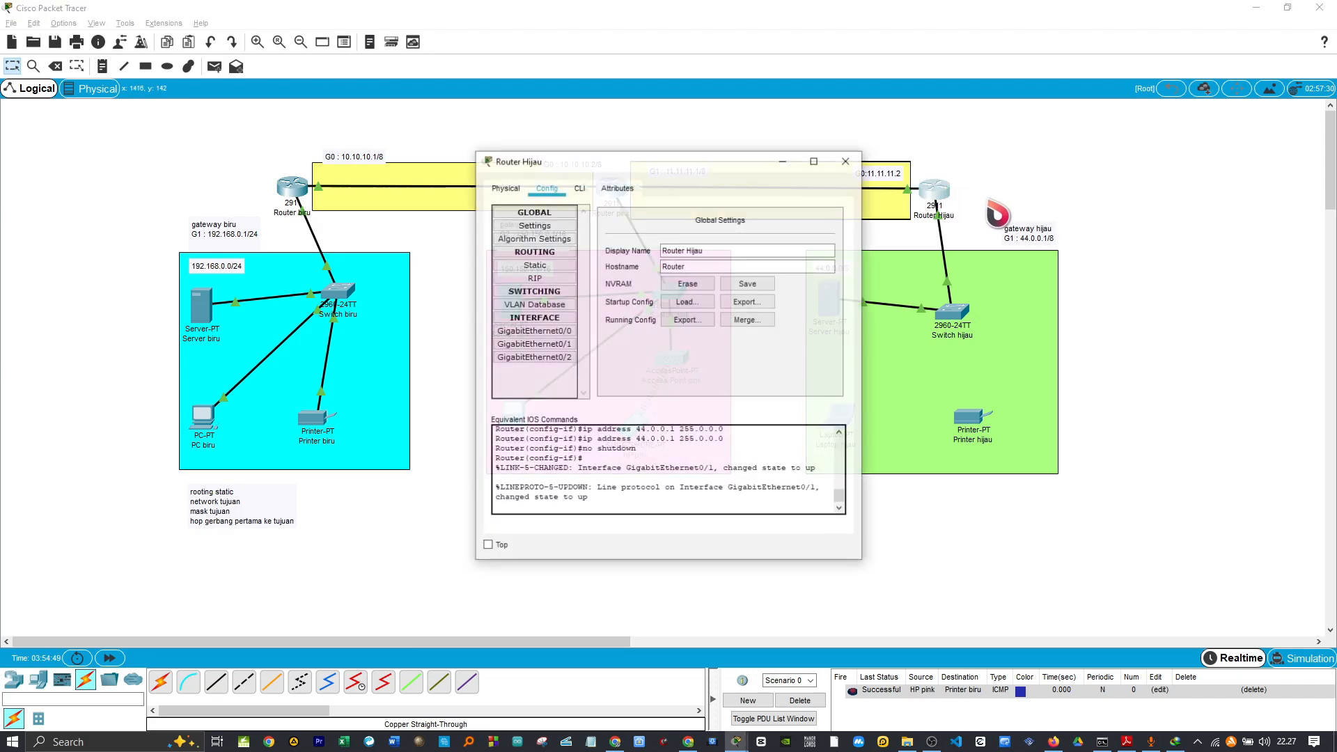
pyautogui.moveTo(708, 167); pyautogui.dragTo(1030, 262)
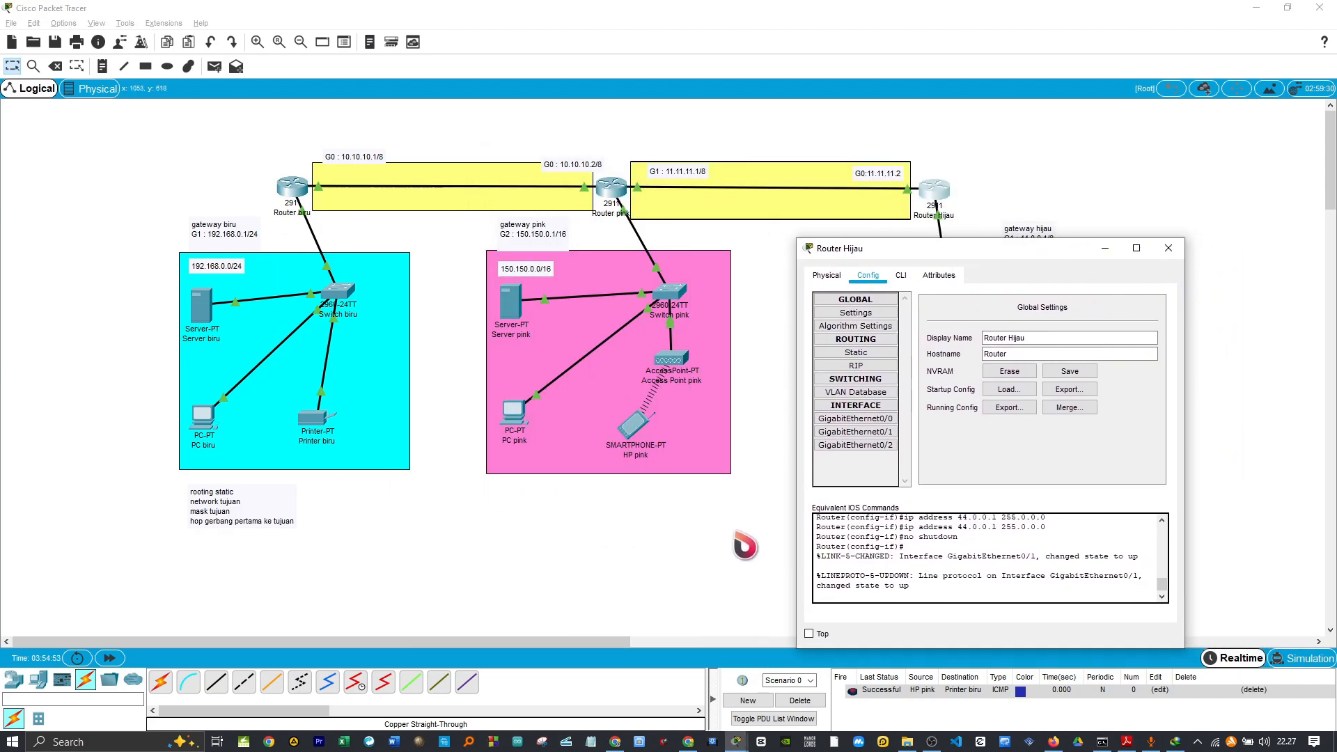
pyautogui.click(863, 354)
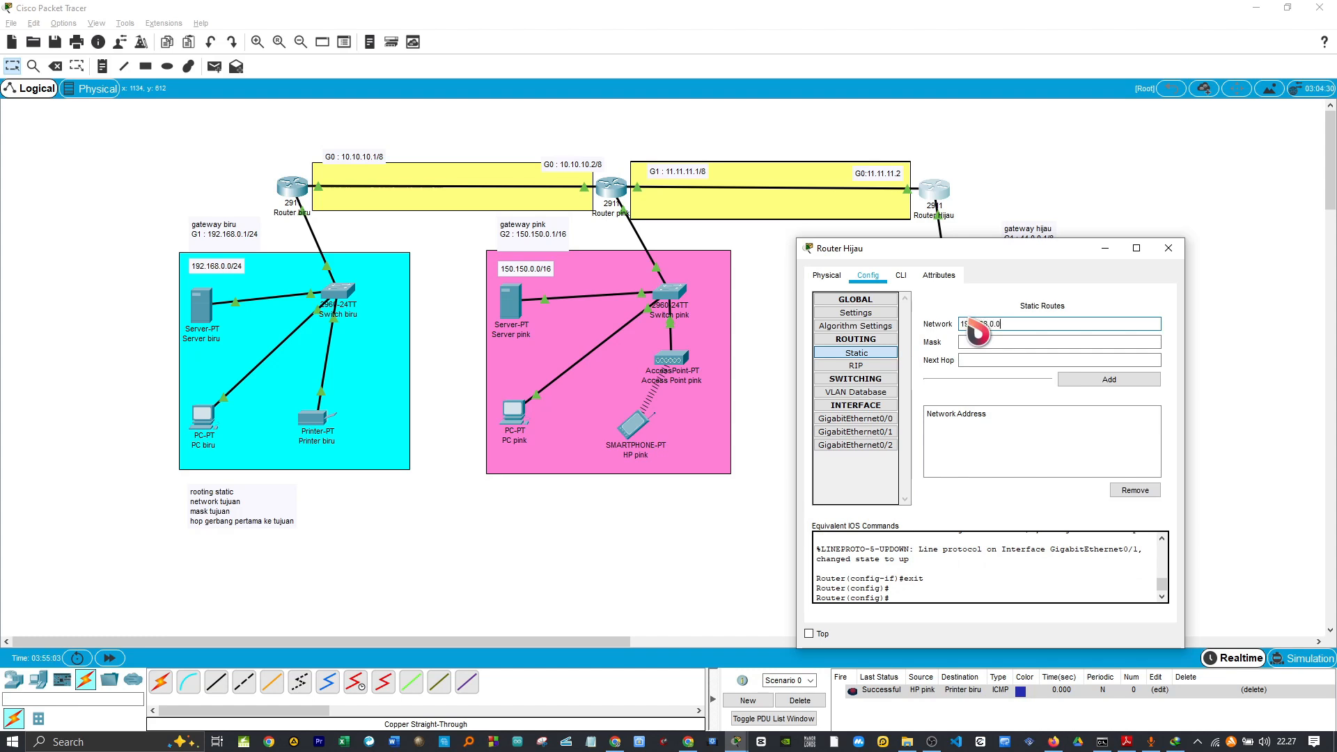
pyautogui.write('192.168.0.0')
pyautogui.click(995, 341)
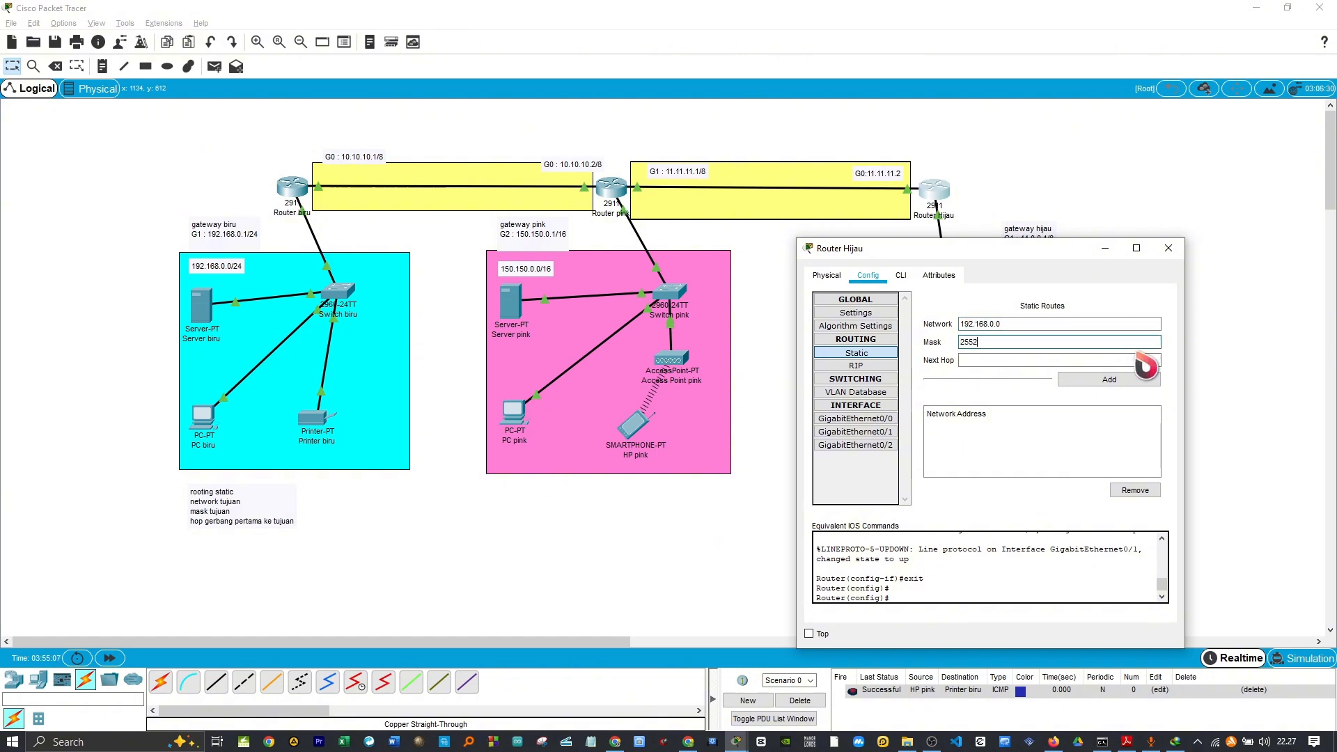
pyautogui.write('255.25')
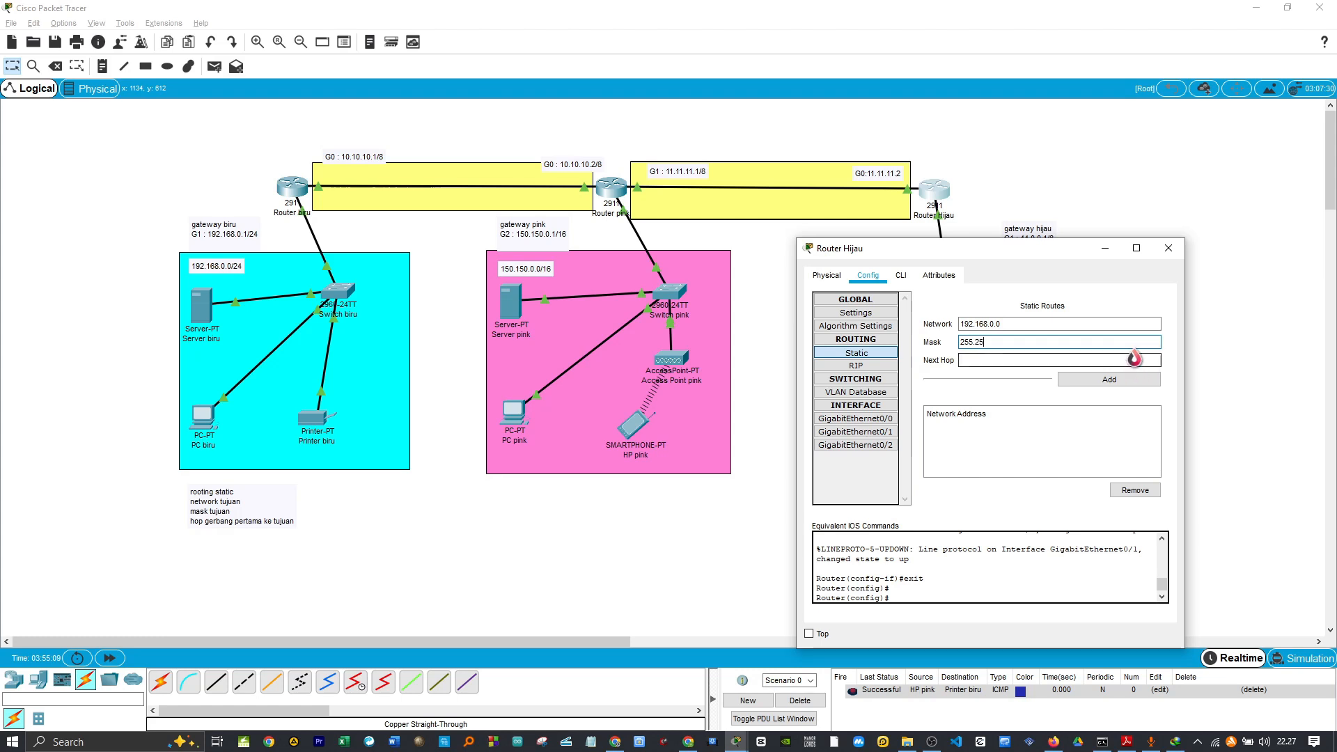
pyautogui.write('5.255.0')
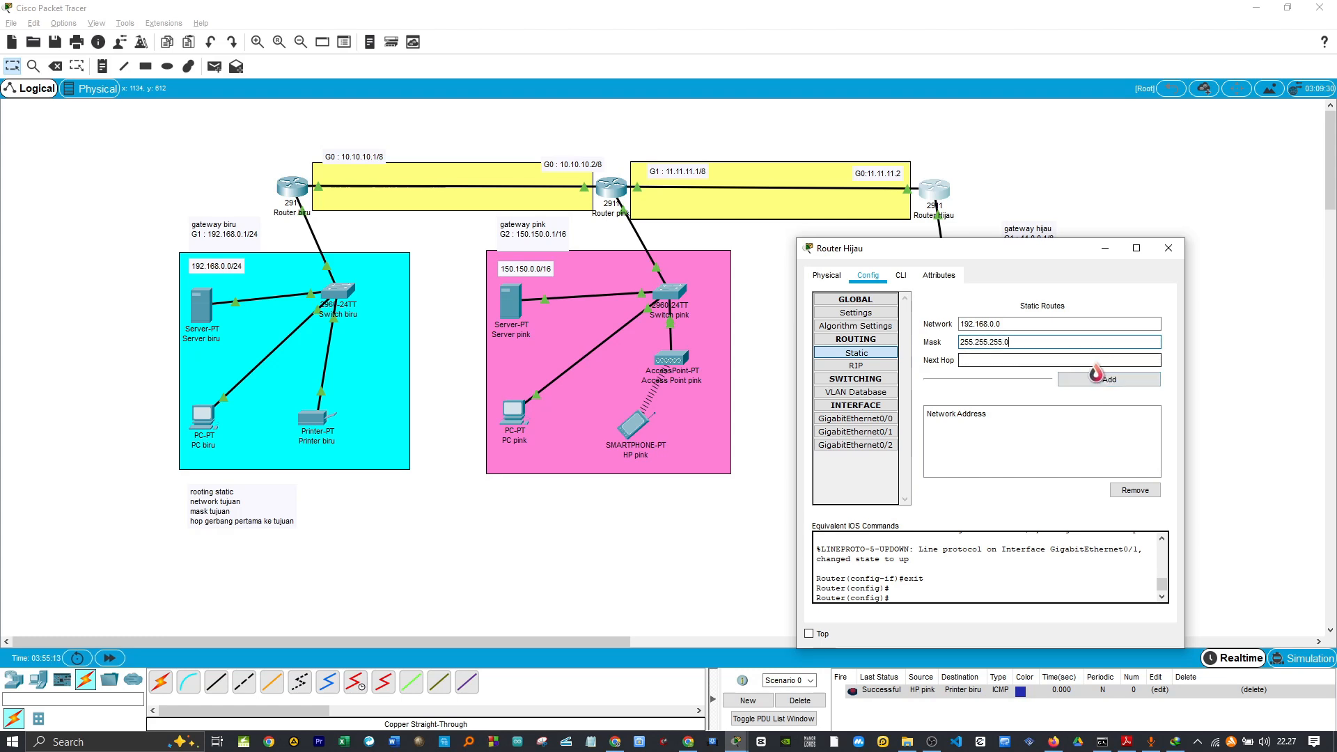
pyautogui.moveTo(926, 249); pyautogui.dragTo(969, 337)
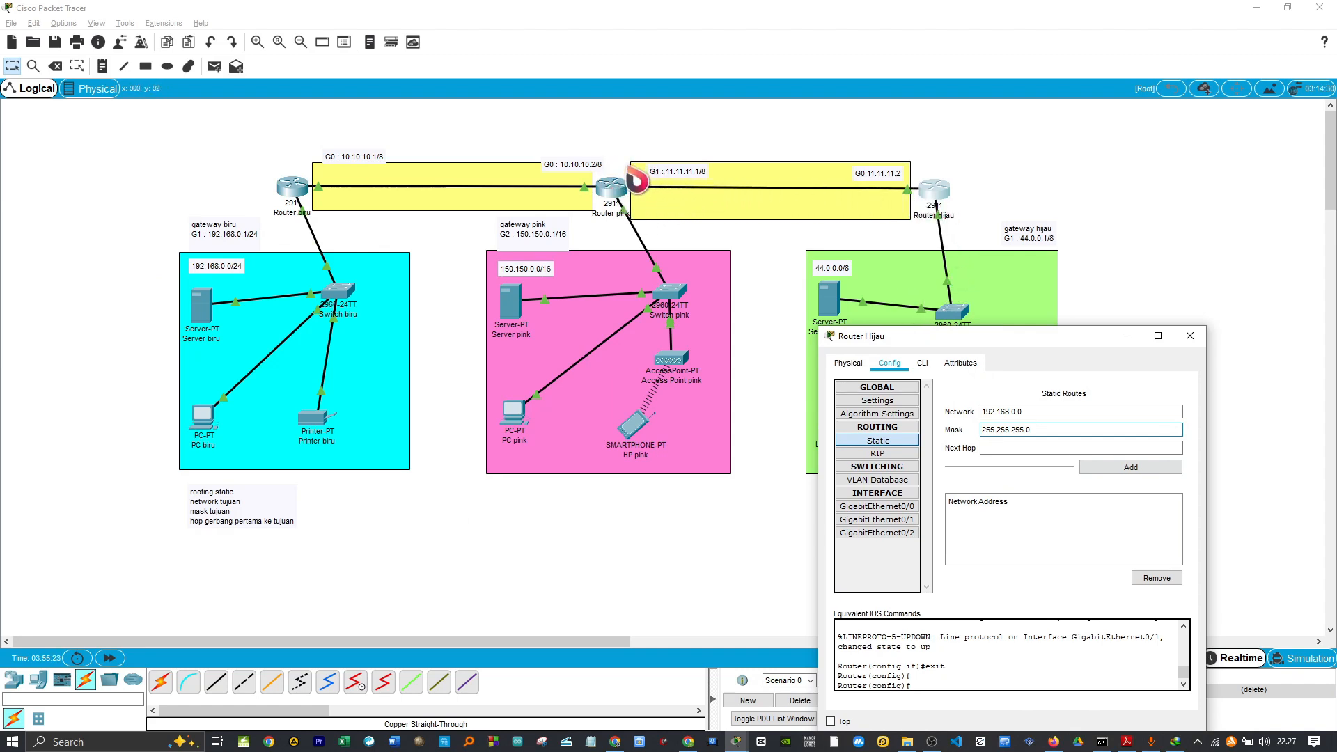
pyautogui.click(1001, 449)
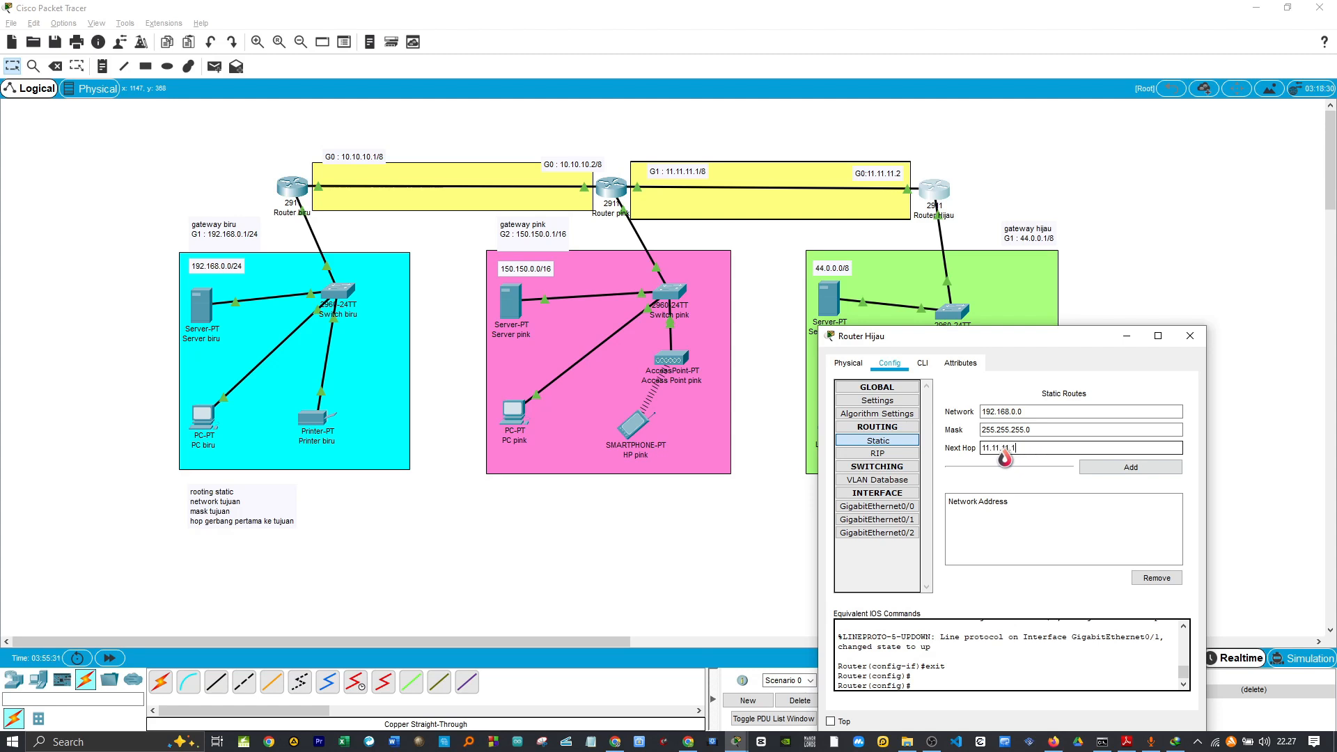
pyautogui.click(1120, 486)
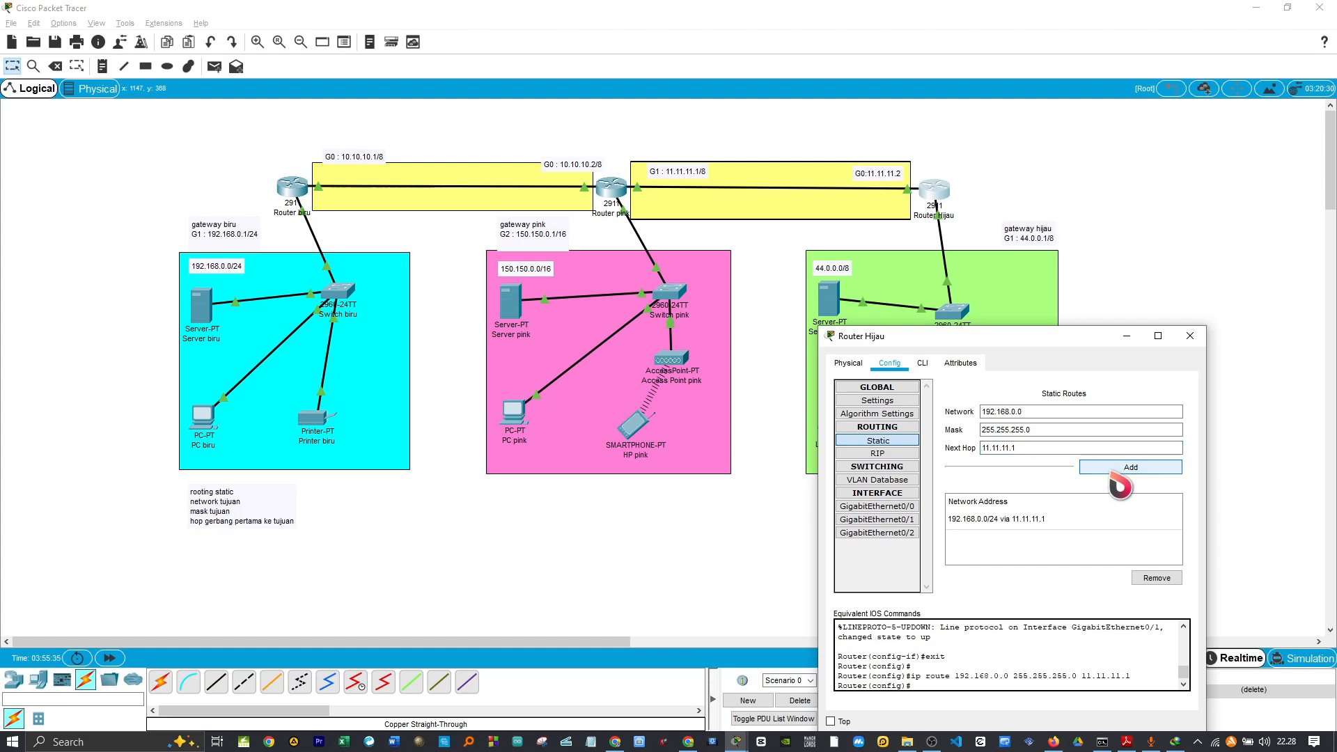
pyautogui.click(1190, 337)
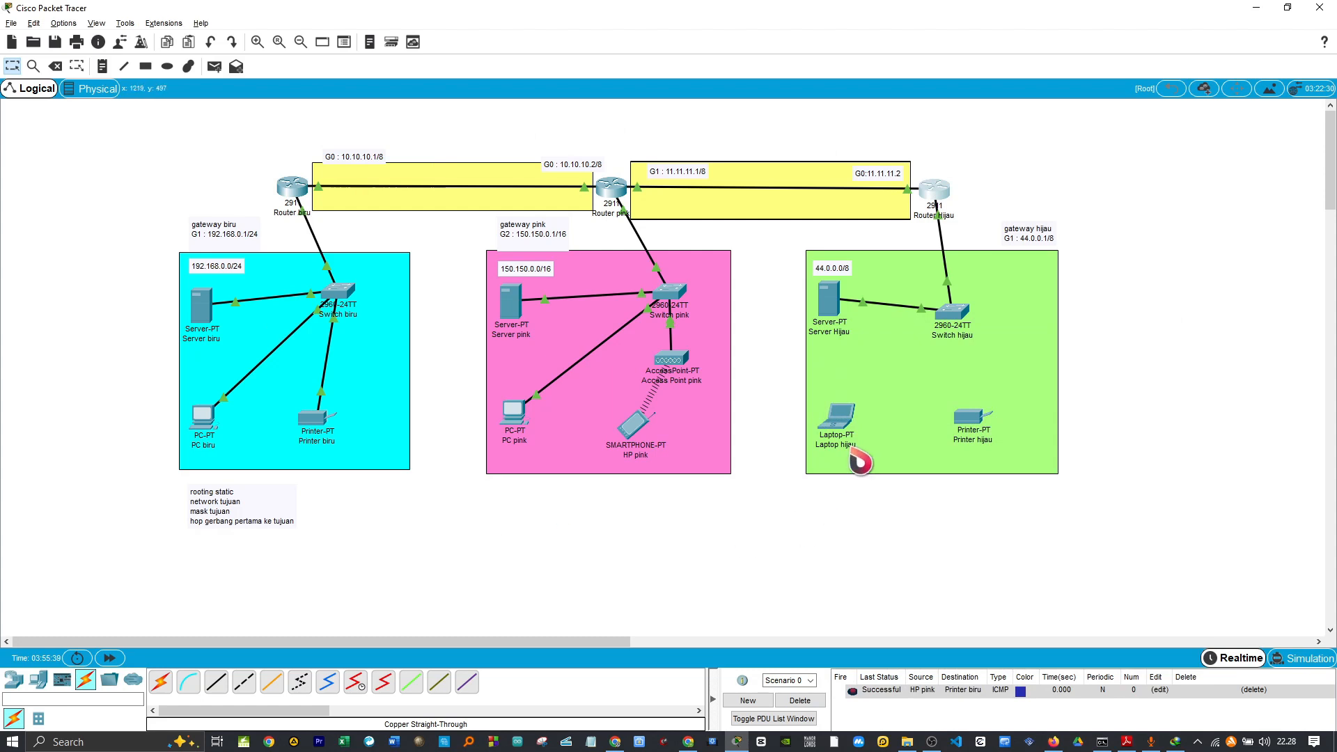
# Clear the existing PDU scenario, test Server biru to Server Hijau with a simple PDU, and fast-forward the network time
pyautogui.click(799, 700)
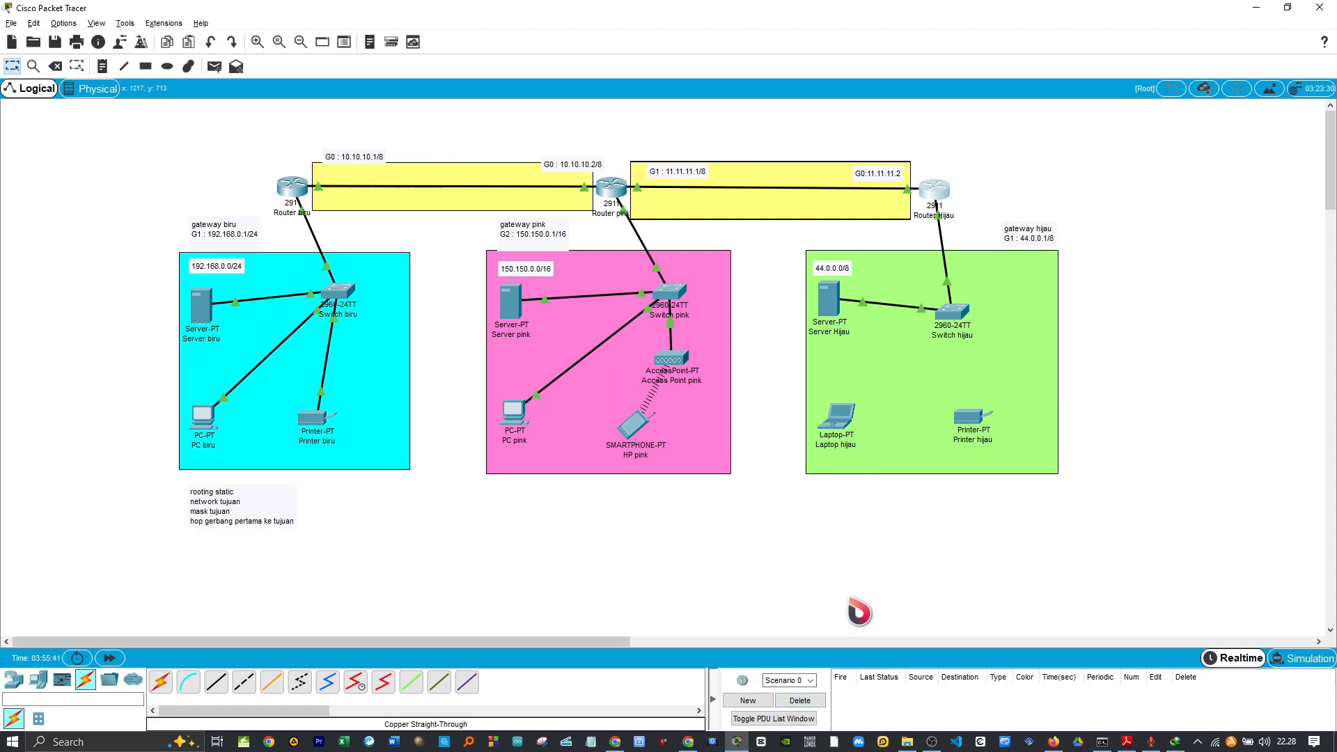
pyautogui.press('p')
pyautogui.click(198, 312)
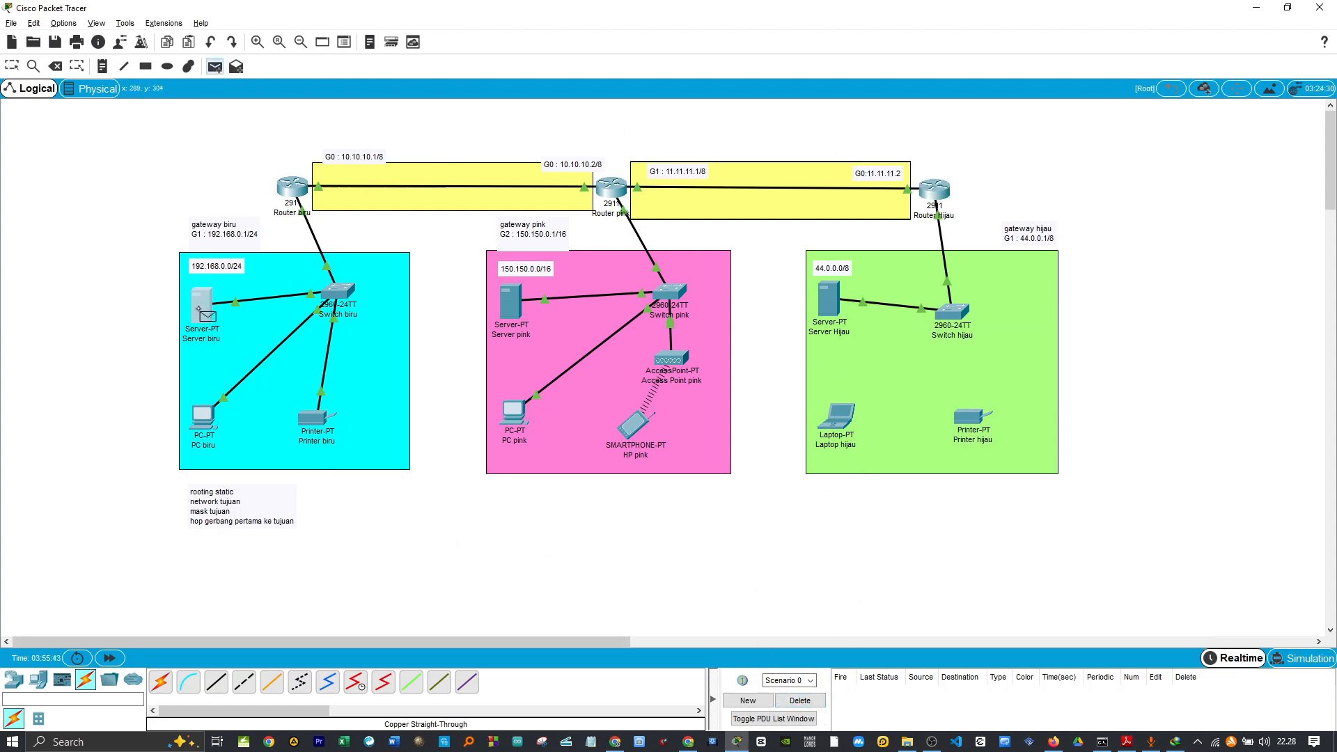
pyautogui.click(828, 304)
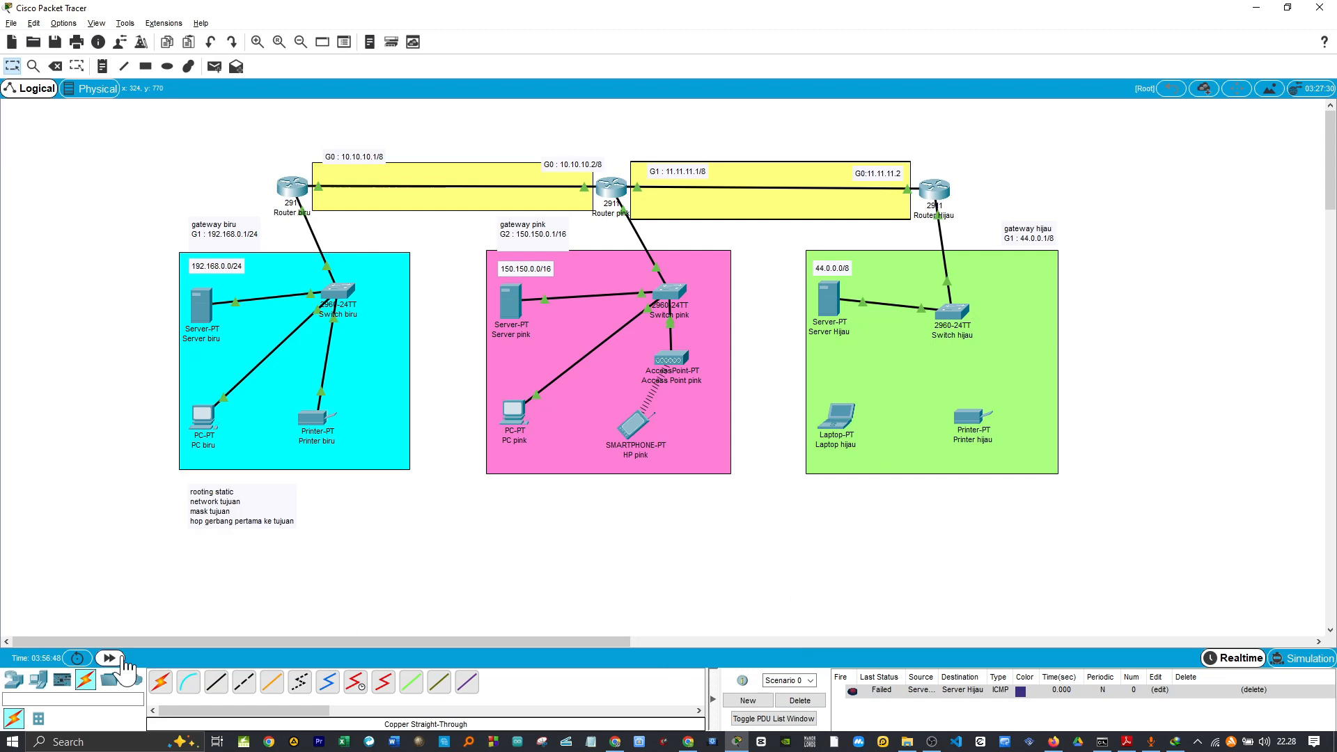
pyautogui.click(122, 659)
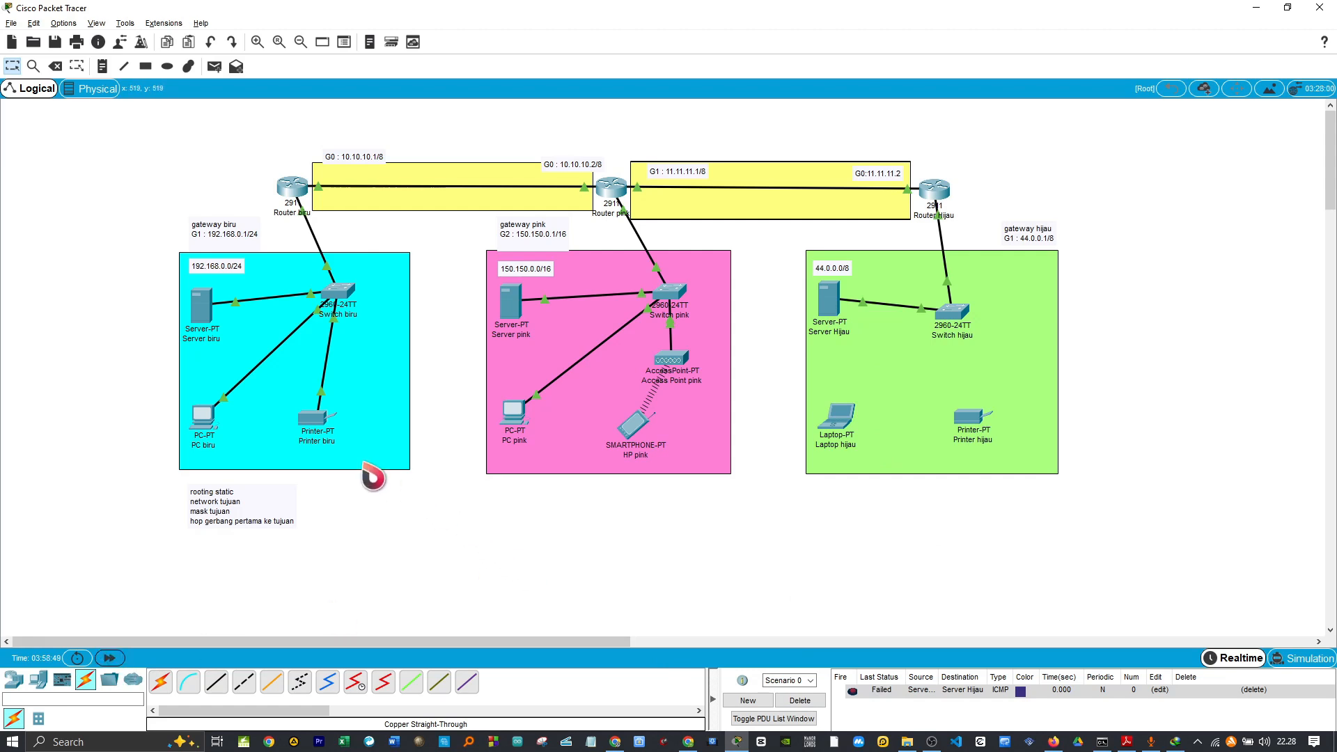
# Repeat the simple PDU test from Server biru to Server Hijau two more times
pyautogui.press('p')
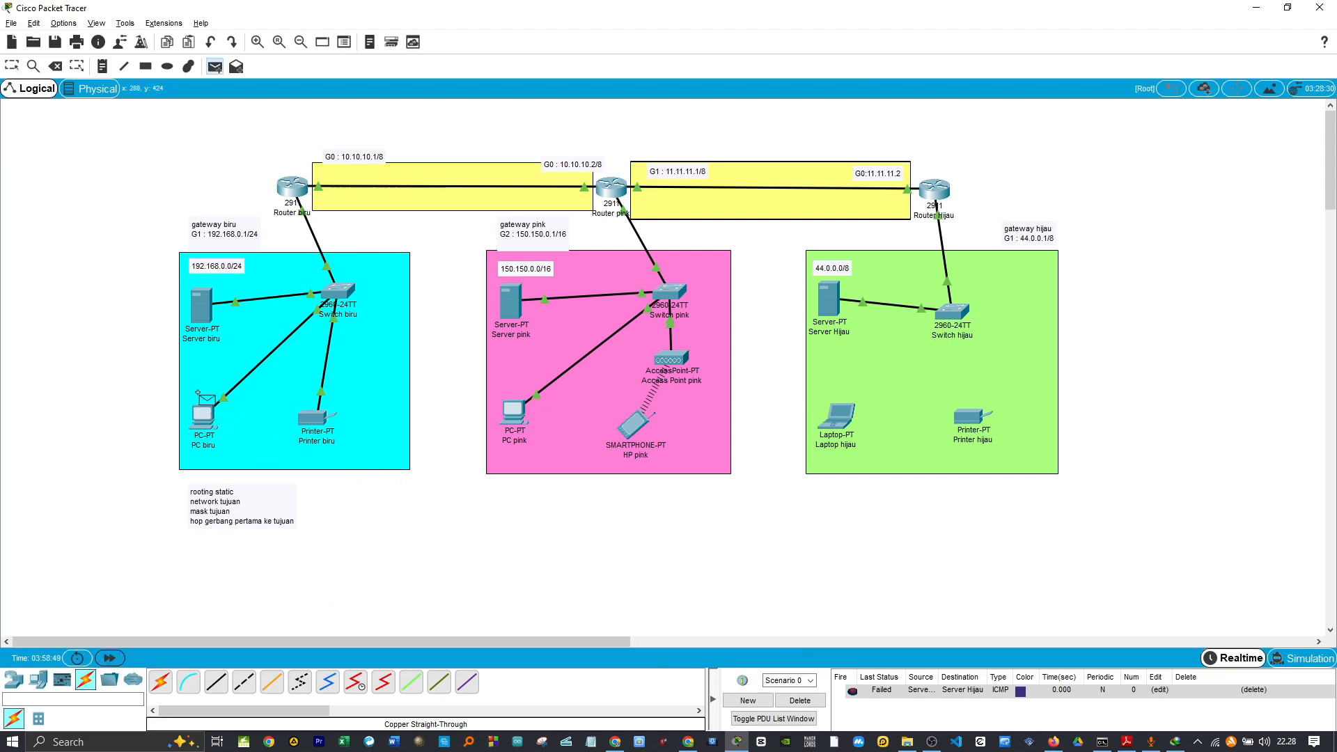
pyautogui.click(201, 303)
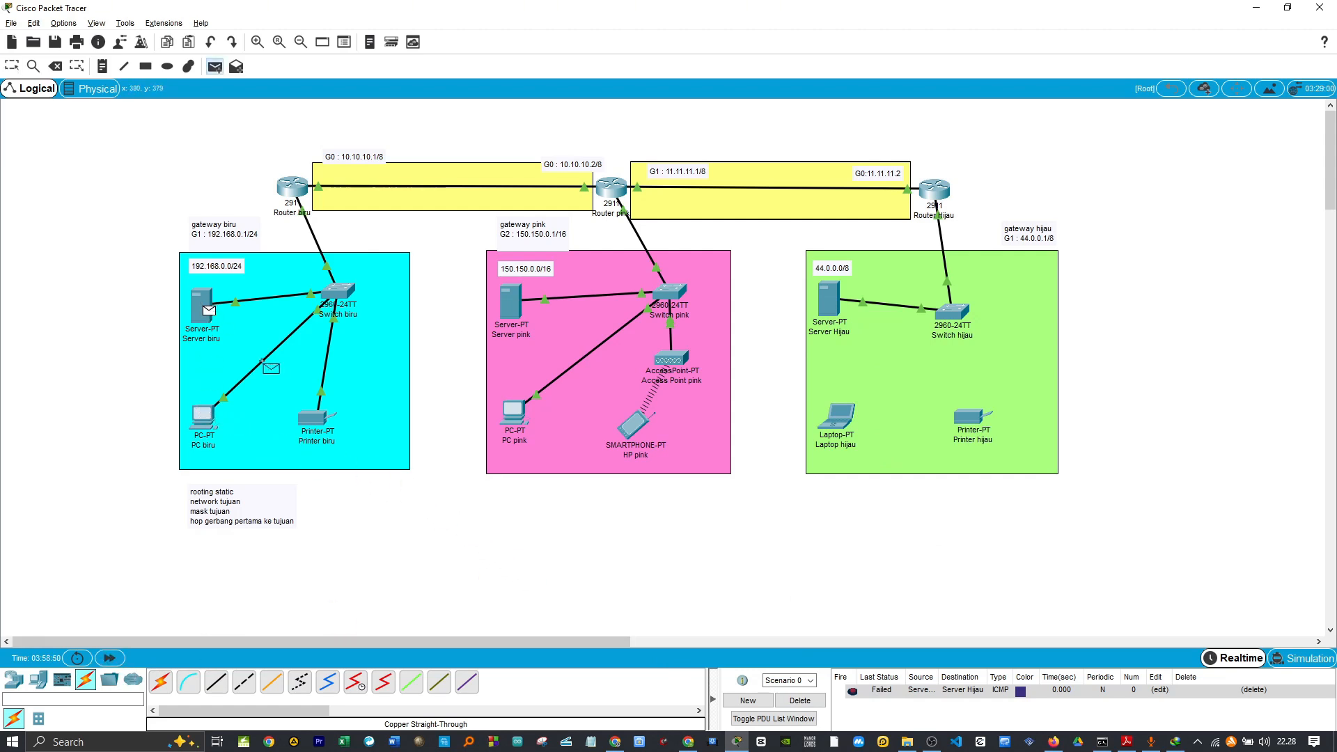
pyautogui.click(832, 303)
pyautogui.click(940, 536)
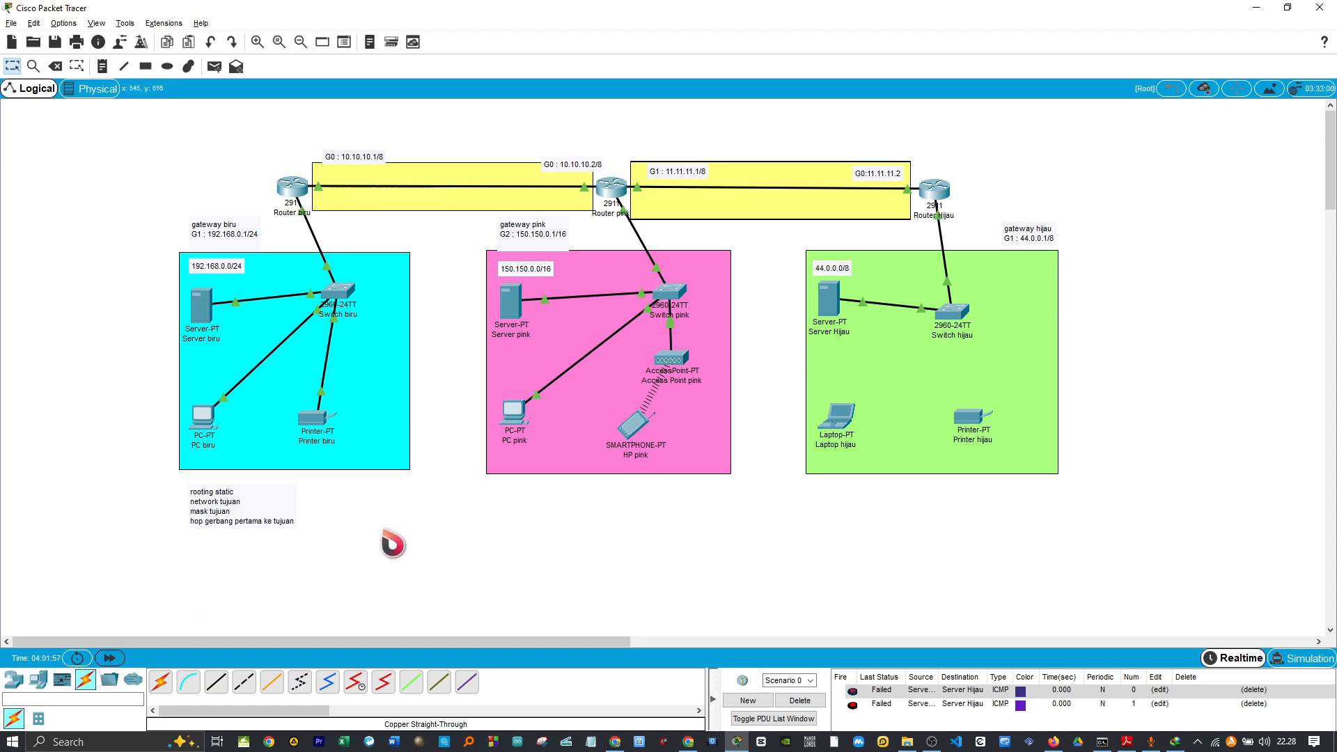
pyautogui.click(215, 67)
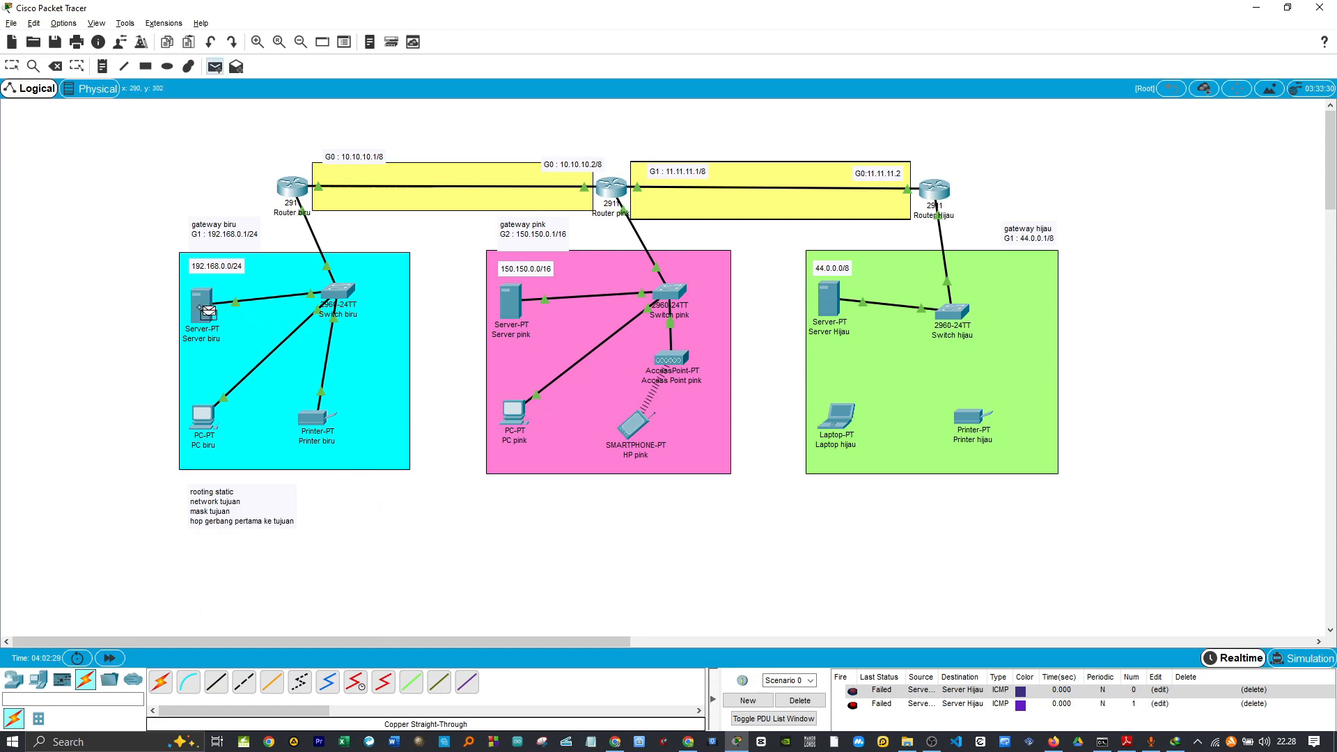
pyautogui.click(833, 300)
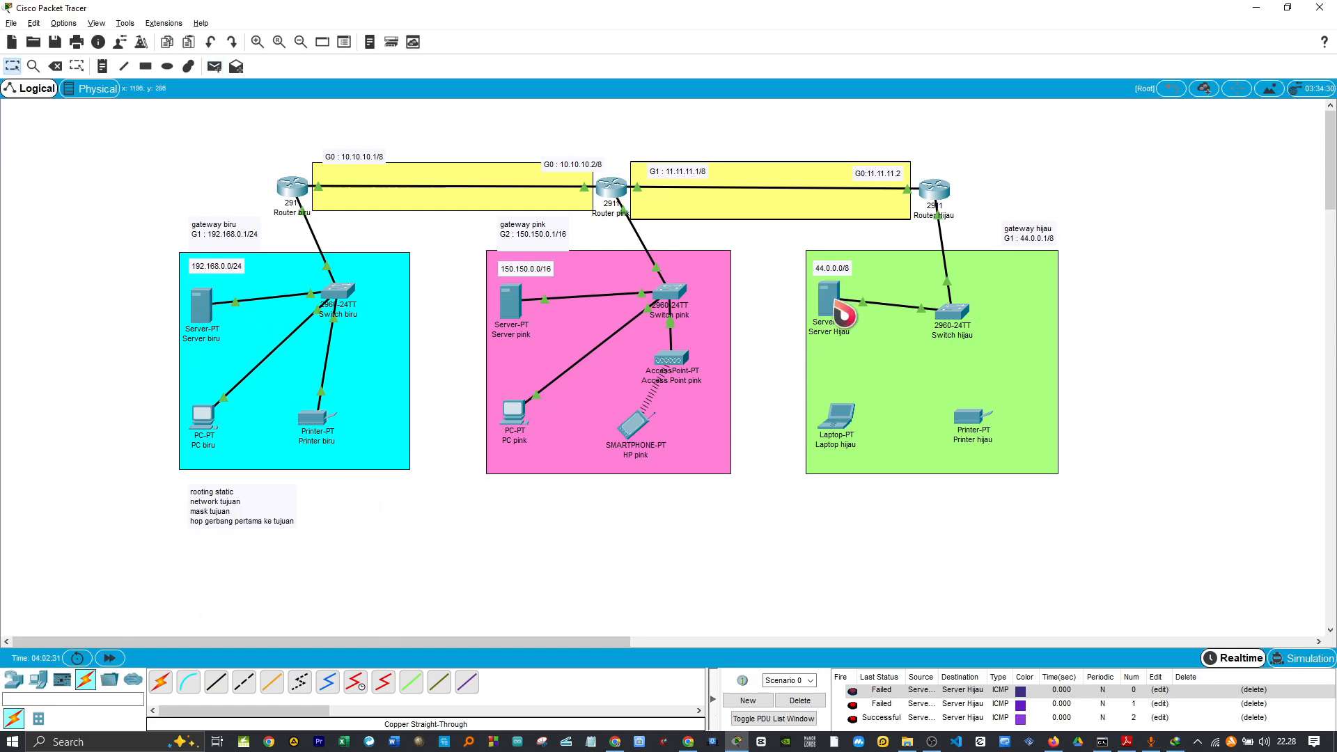
# Clear the PDU scenario and send a simple PDU in the opposite direction, from Server Hijau to Server biru
pyautogui.click(811, 702)
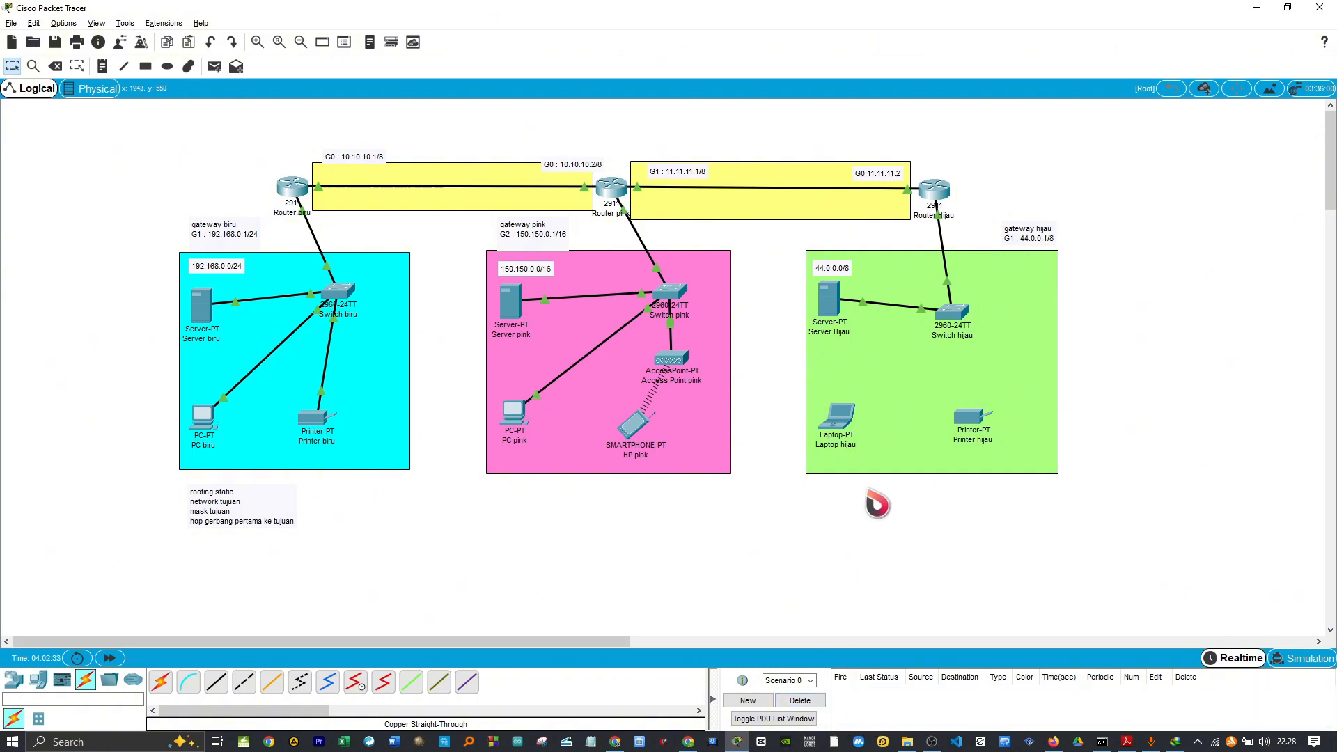
pyautogui.press('p')
pyautogui.click(827, 301)
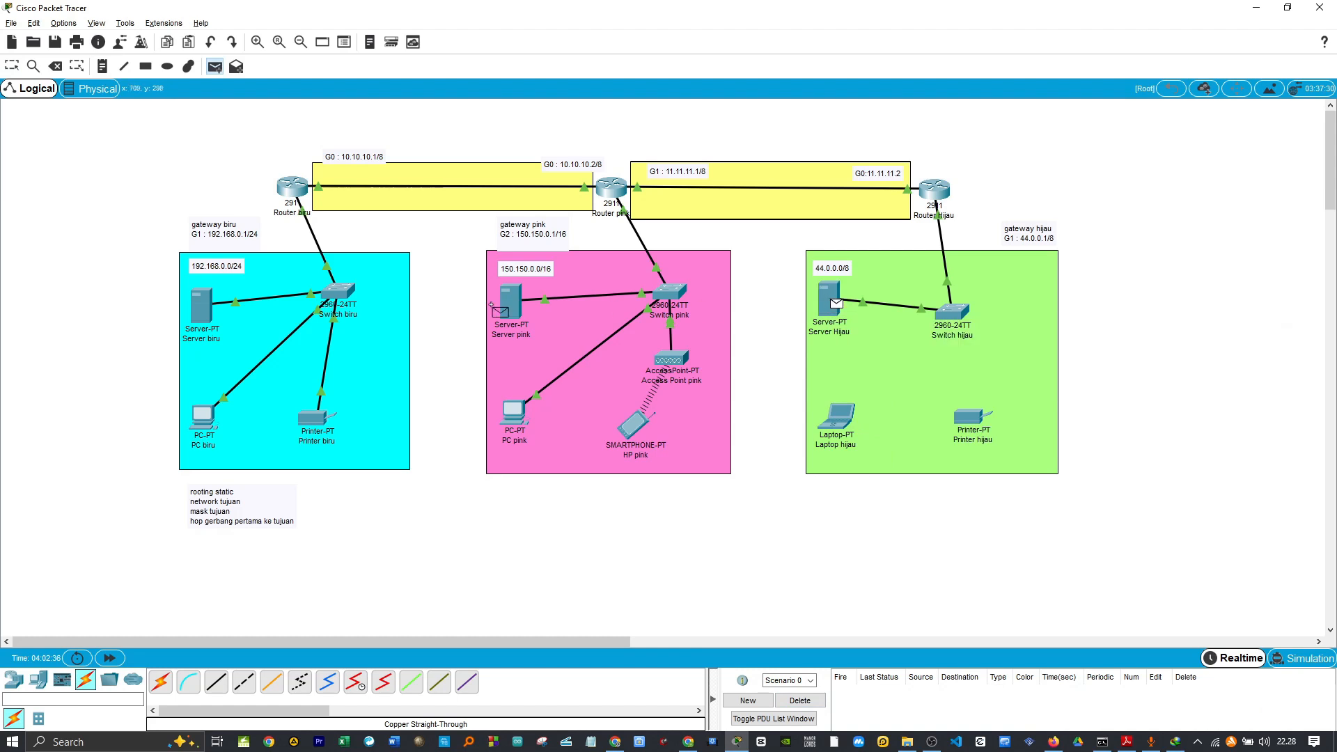
pyautogui.click(201, 311)
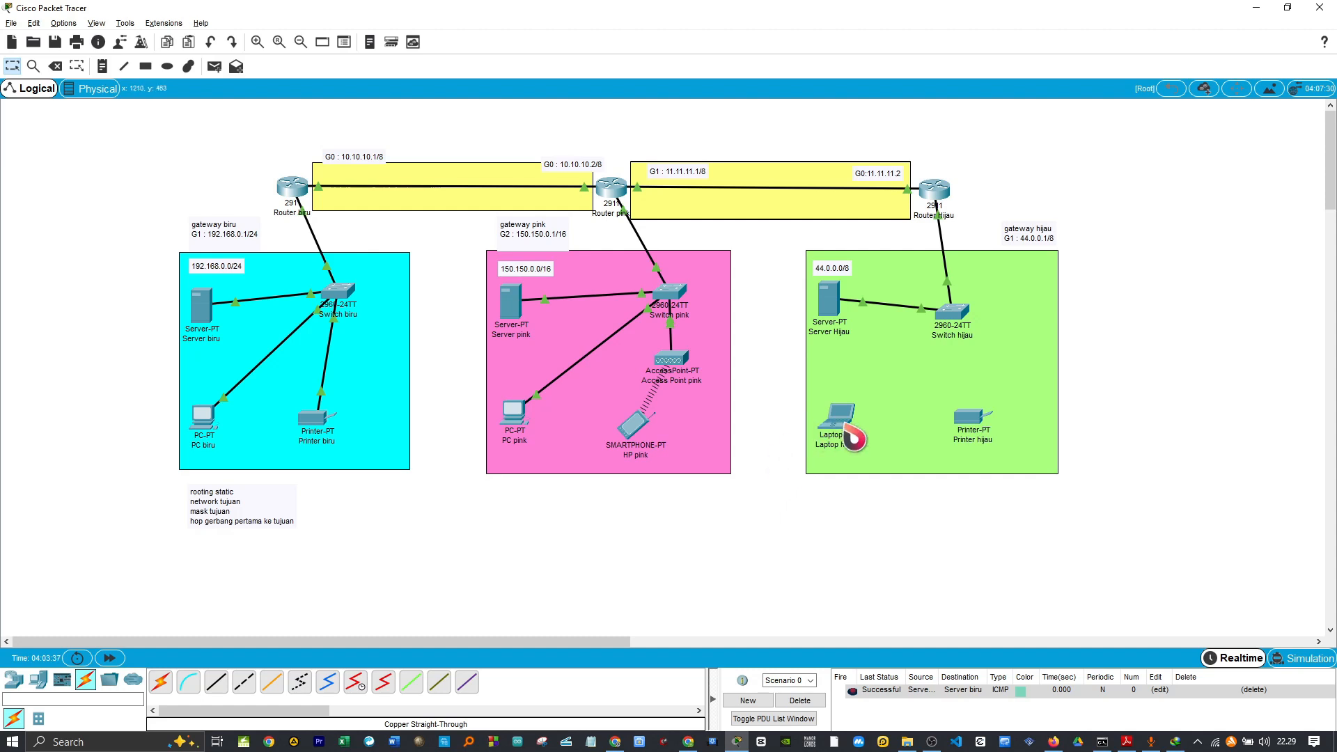
# Test Server pink to Server Hijau with a simple PDU, fast-forward the network time, and resend the PDU between them
pyautogui.press('p')
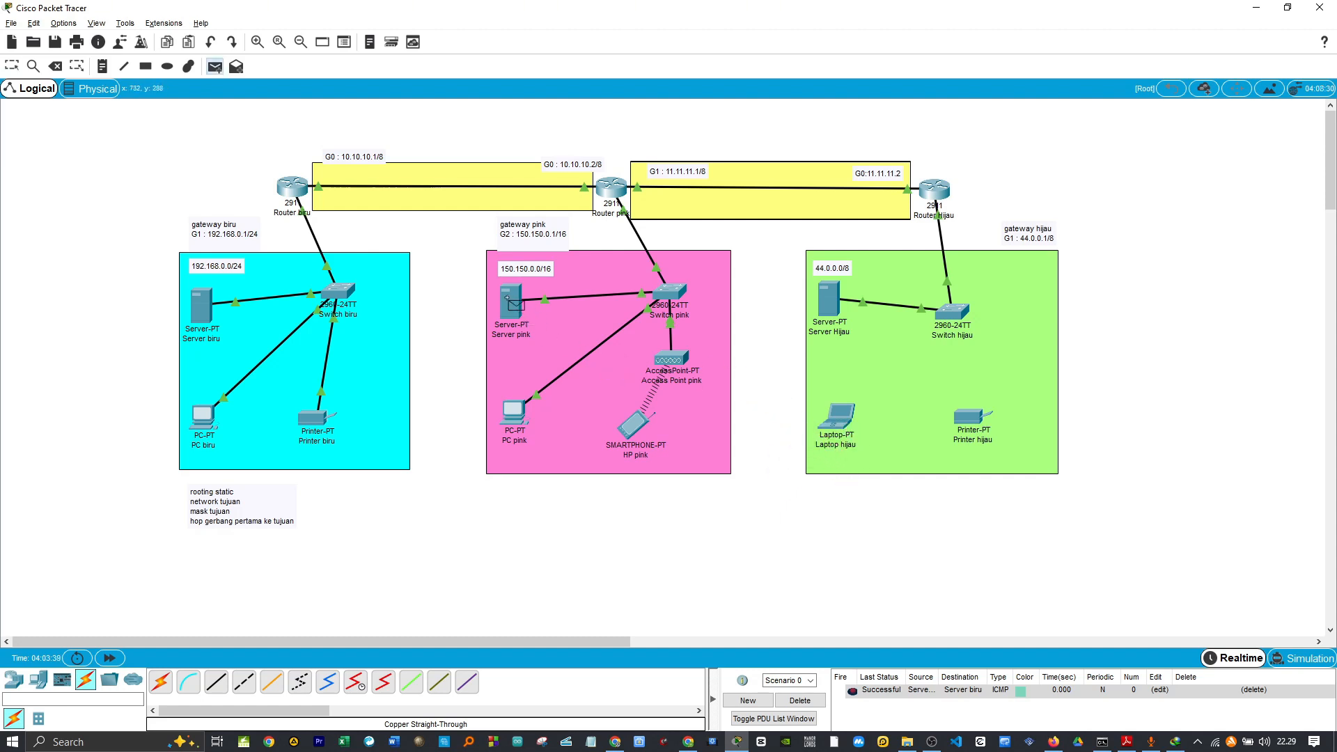
pyautogui.click(826, 298)
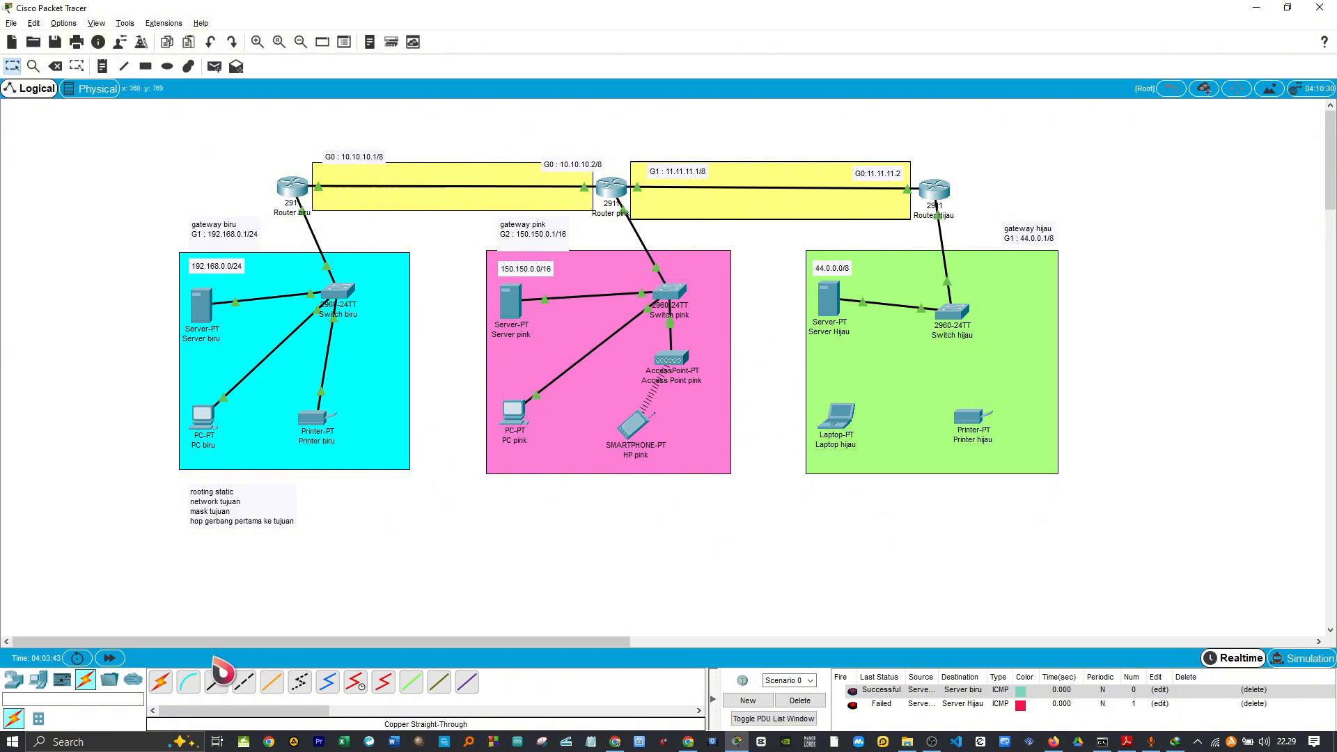
pyautogui.click(112, 659)
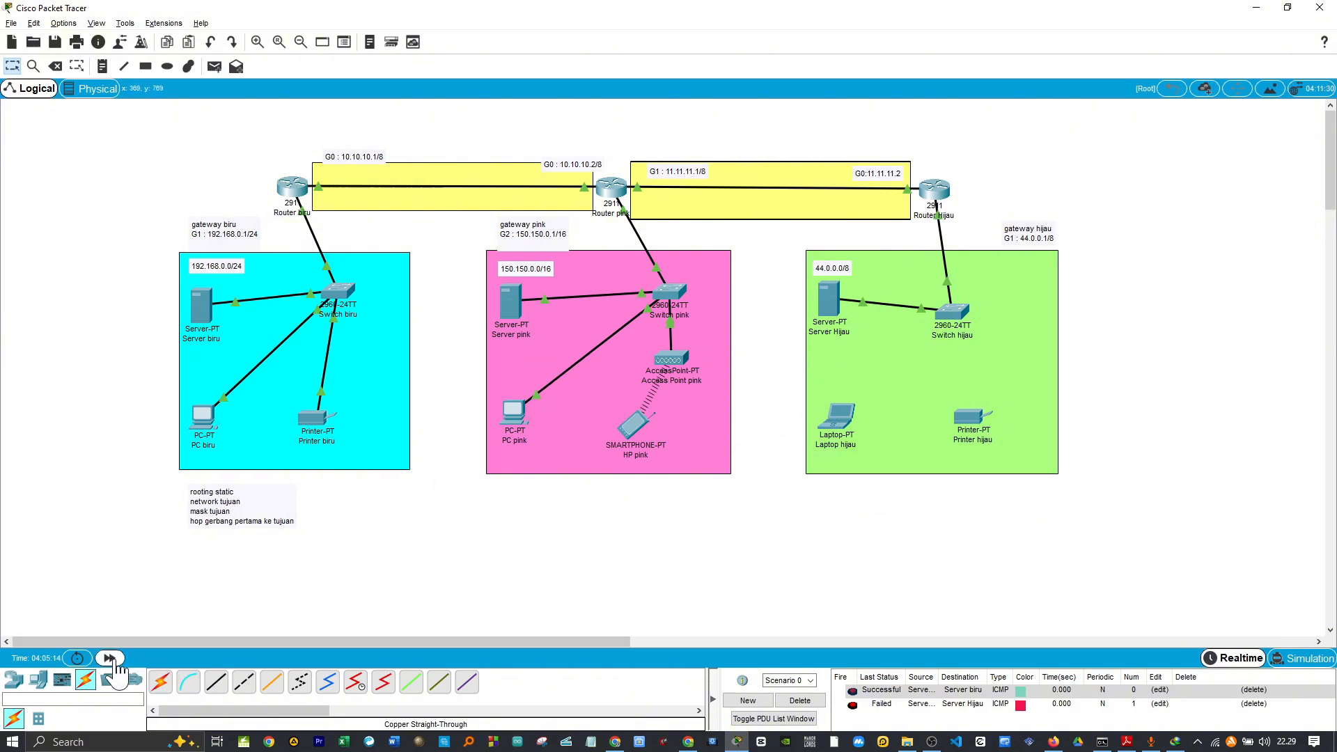
pyautogui.click(111, 660)
pyautogui.press('p')
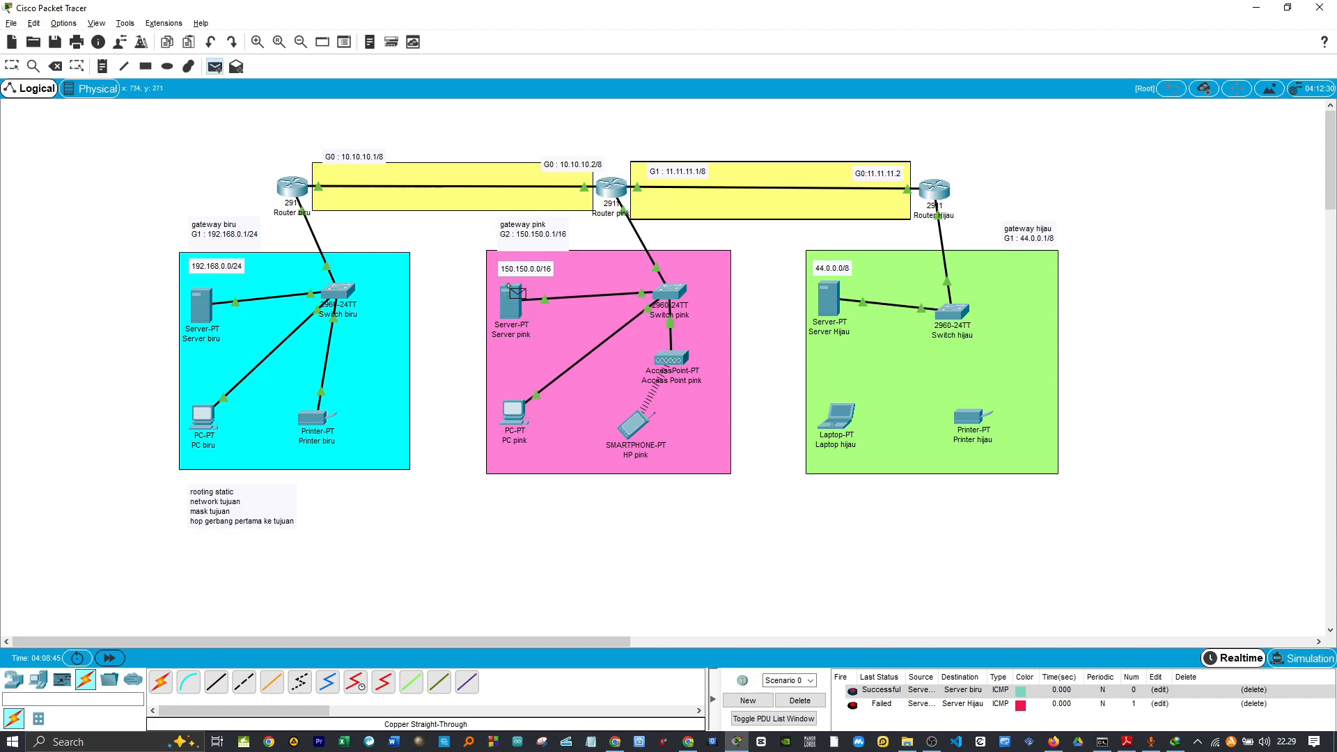
pyautogui.click(820, 302)
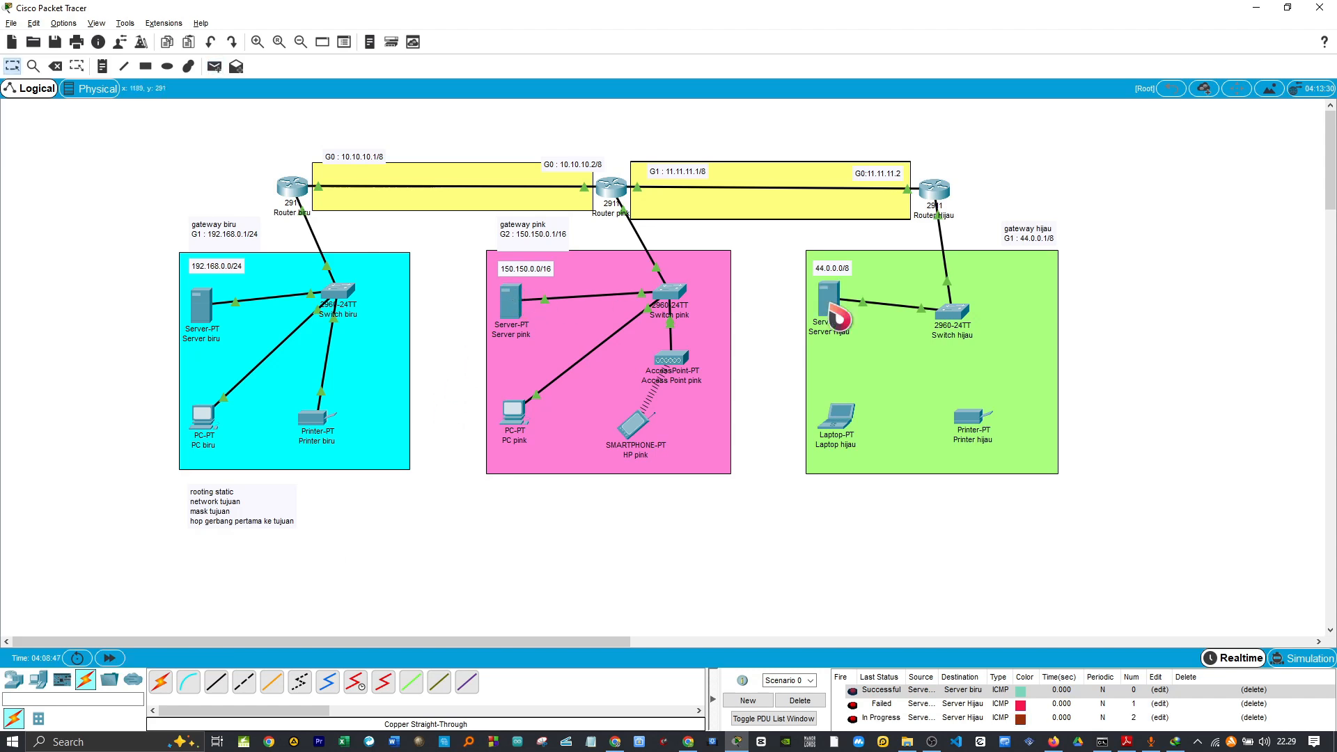
# Clear the PDU scenario and add a static route on Router Hijau to network 150.150.0.0, mask 255.255.0.0, next hop 11.11.11.1
pyautogui.click(799, 700)
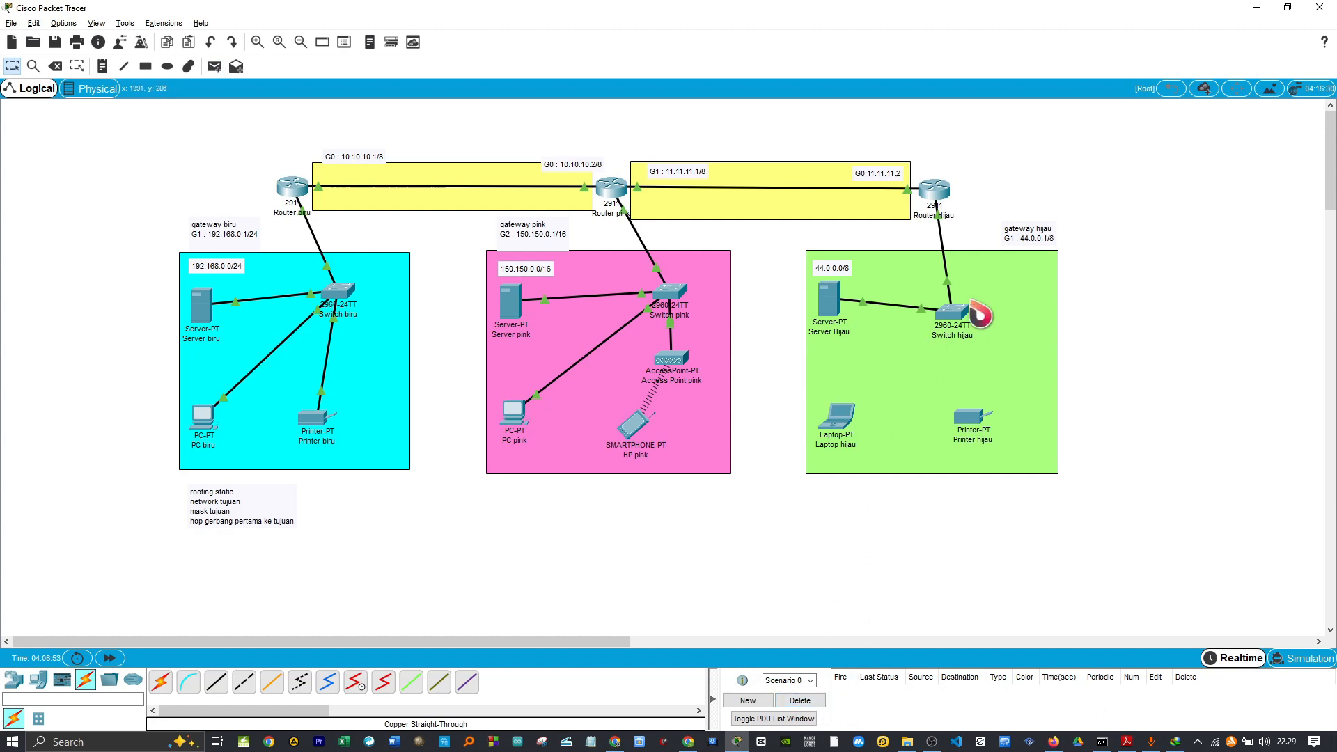
pyautogui.moveTo(941, 206)
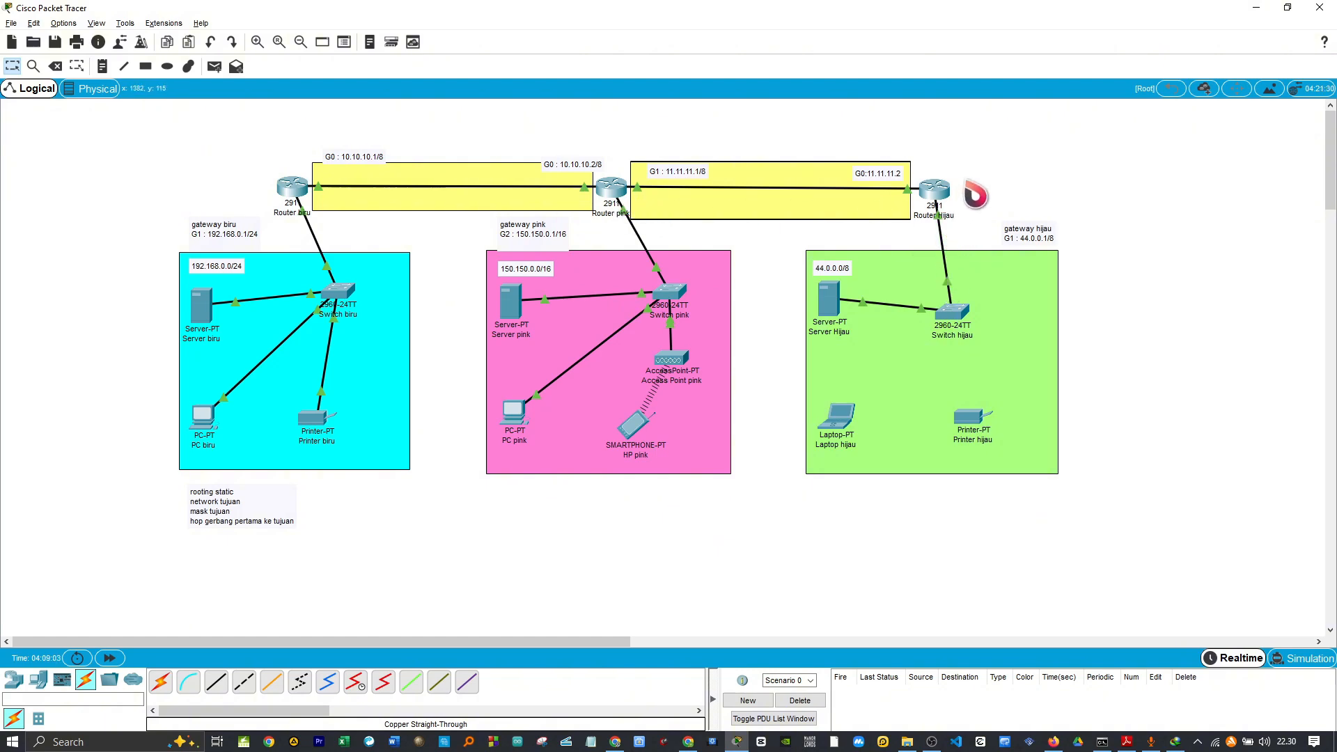
pyautogui.click(935, 199)
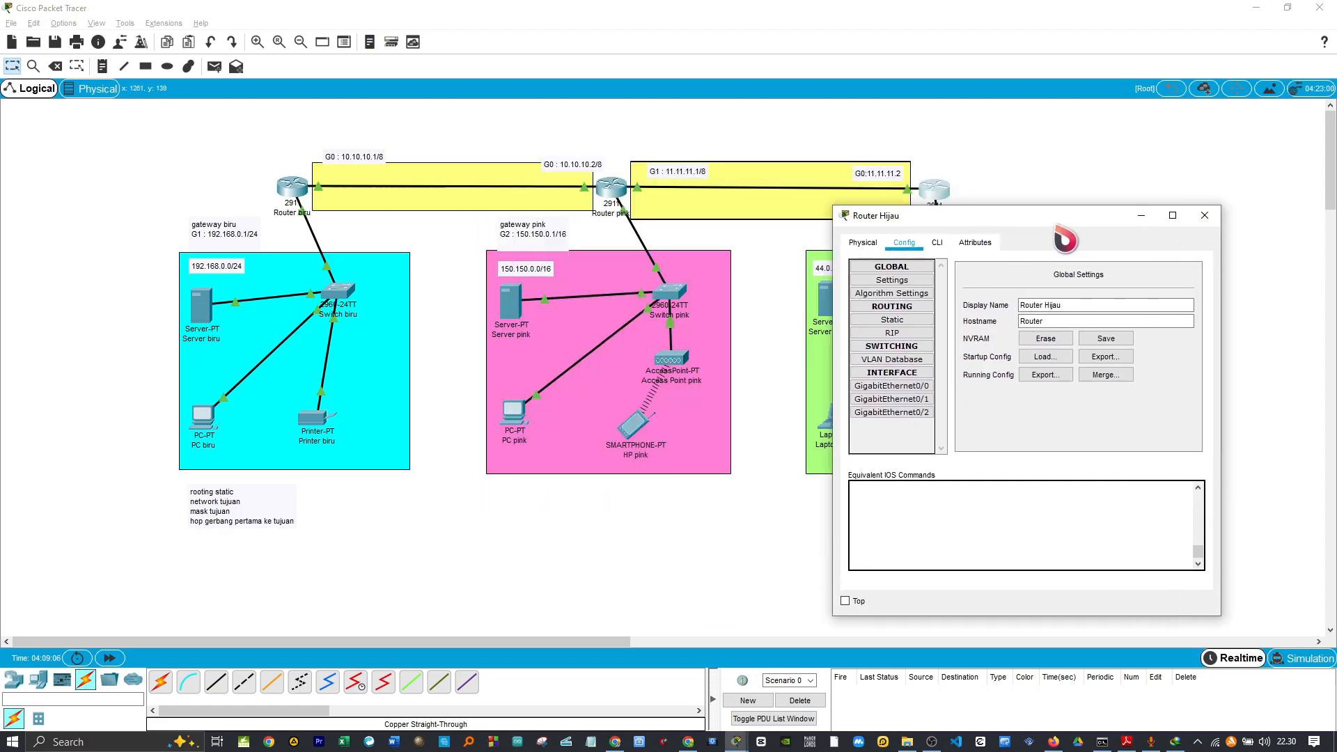
pyautogui.click(892, 320)
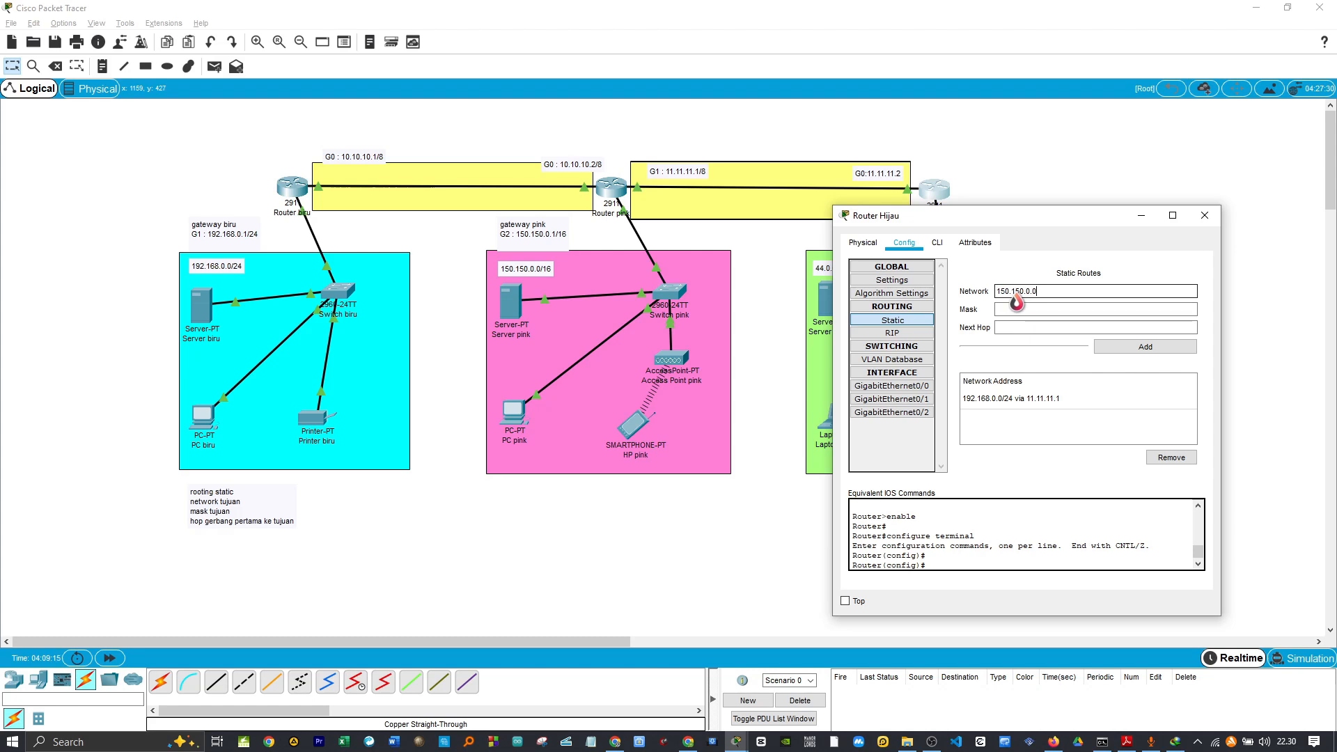
pyautogui.click(1014, 310)
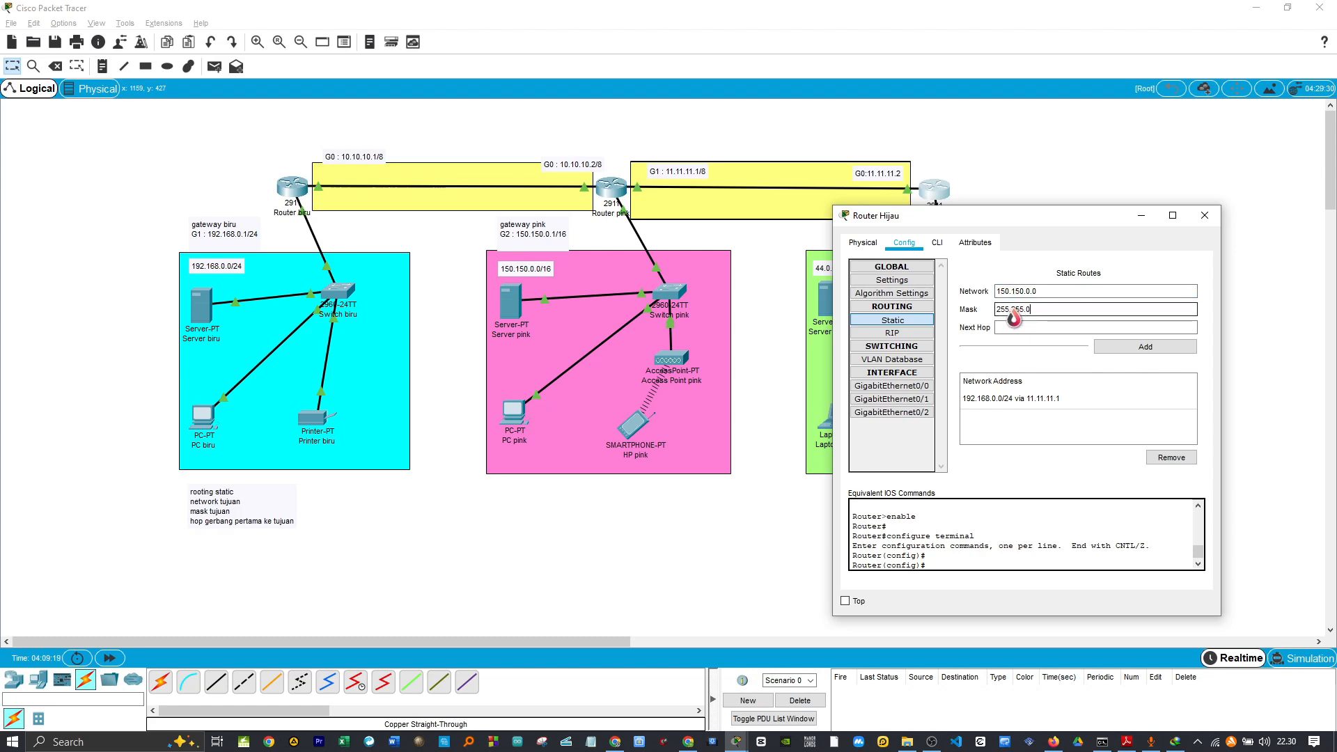
pyautogui.click(1013, 327)
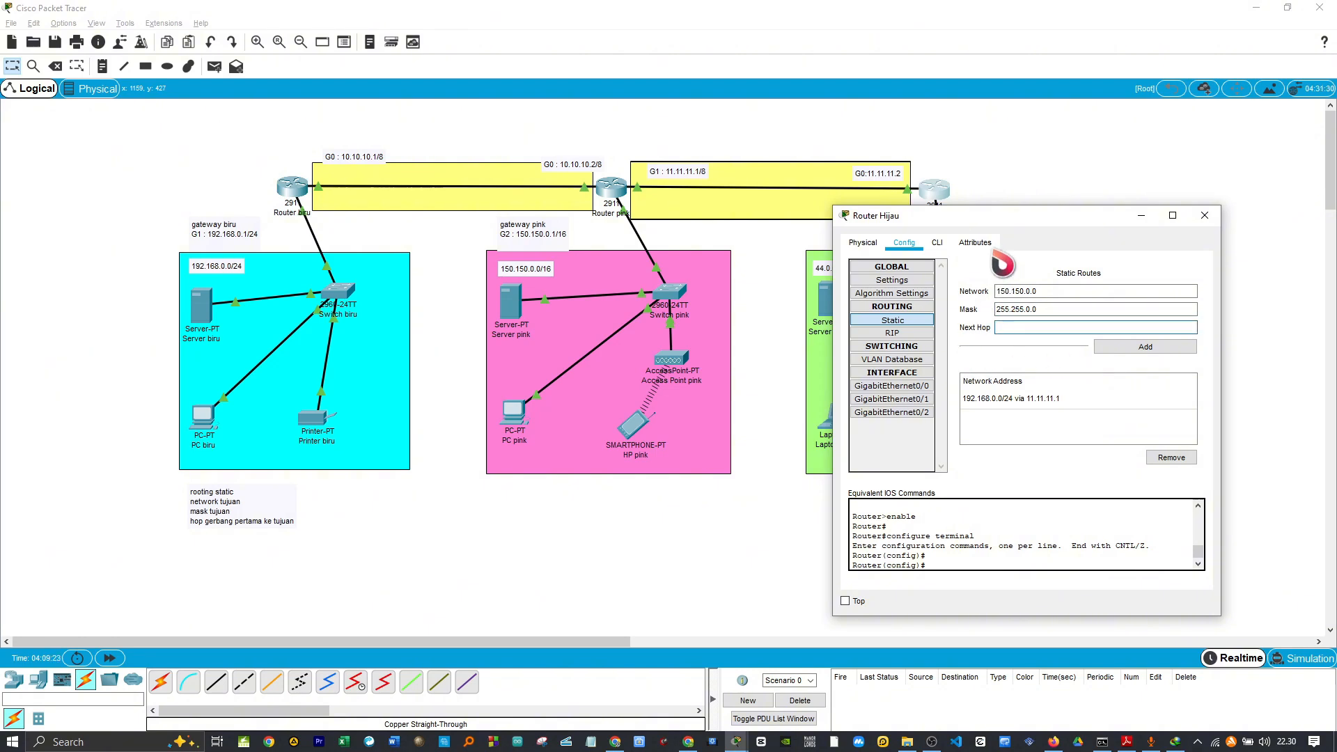
pyautogui.moveTo(1001, 219); pyautogui.dragTo(1138, 218)
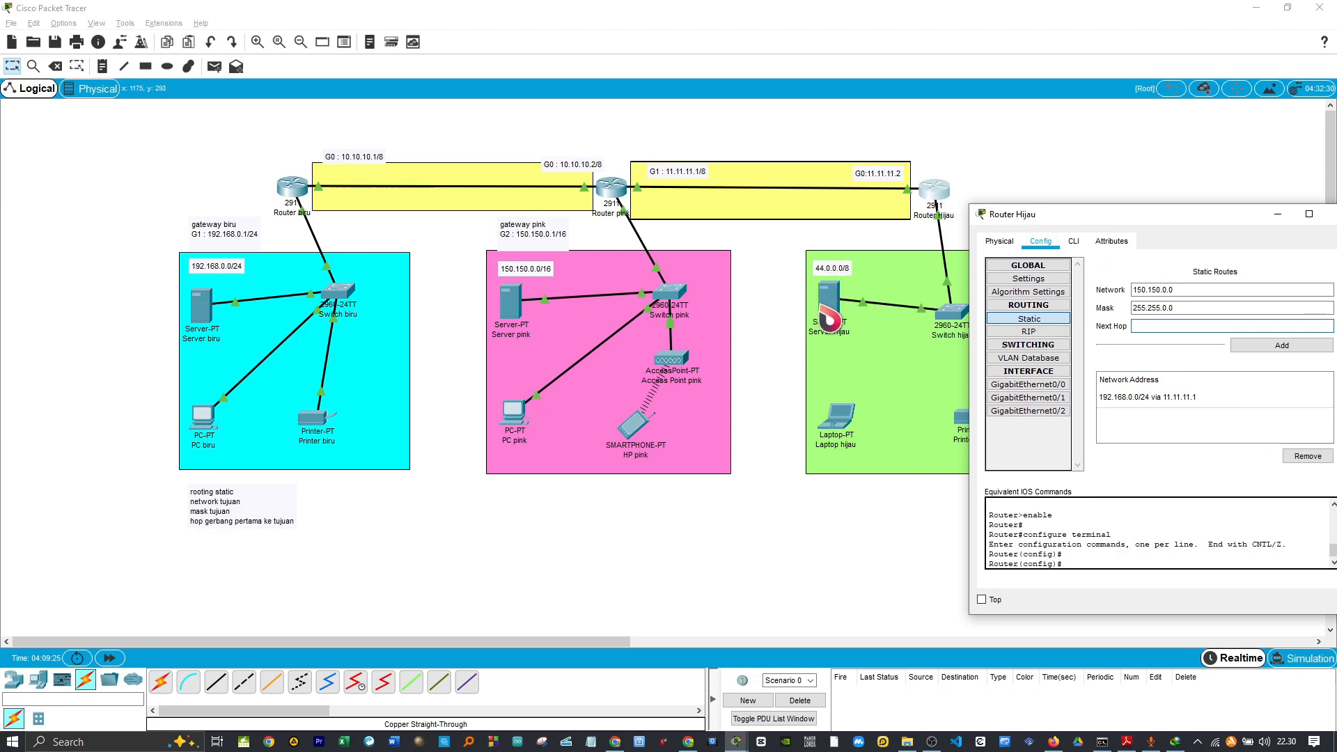
pyautogui.moveTo(1009, 216); pyautogui.dragTo(1008, 229)
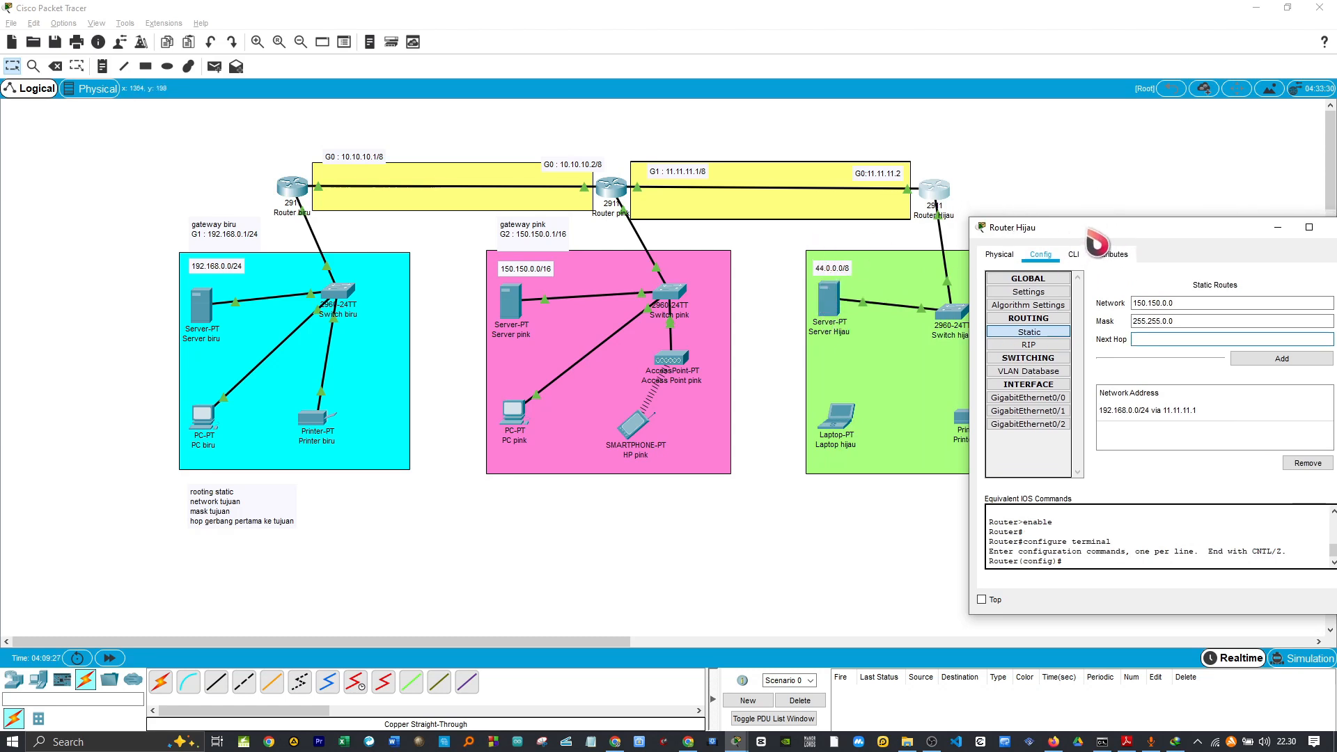
pyautogui.moveTo(1096, 228); pyautogui.dragTo(1001, 230)
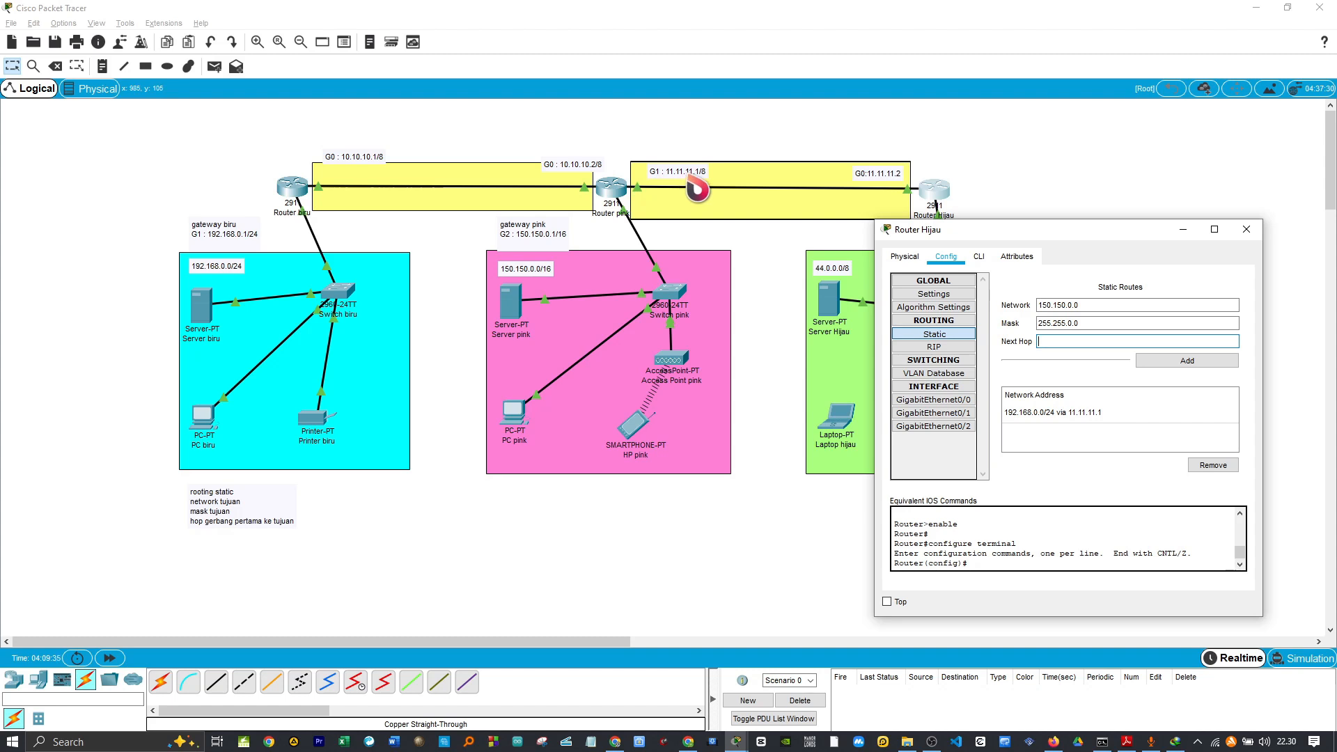
pyautogui.click(1065, 343)
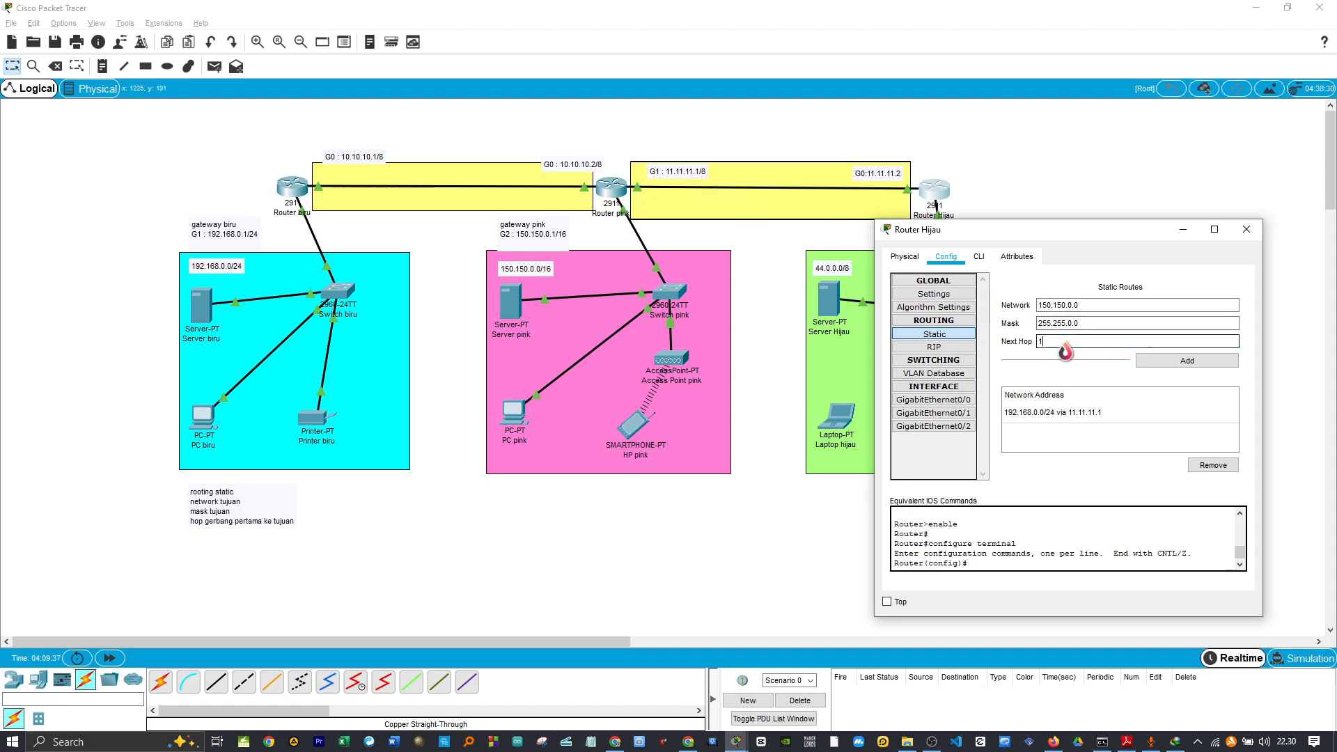
pyautogui.write('11.11.11.1')
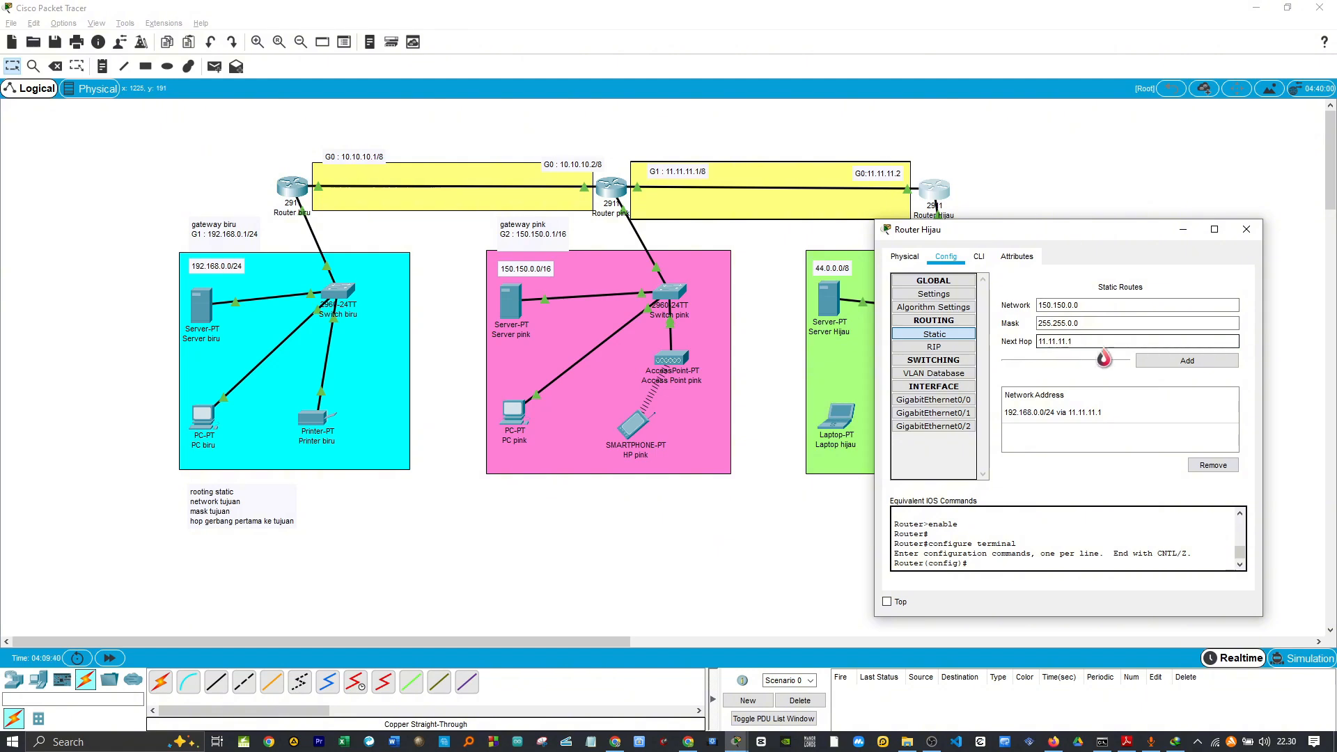
pyautogui.click(1187, 360)
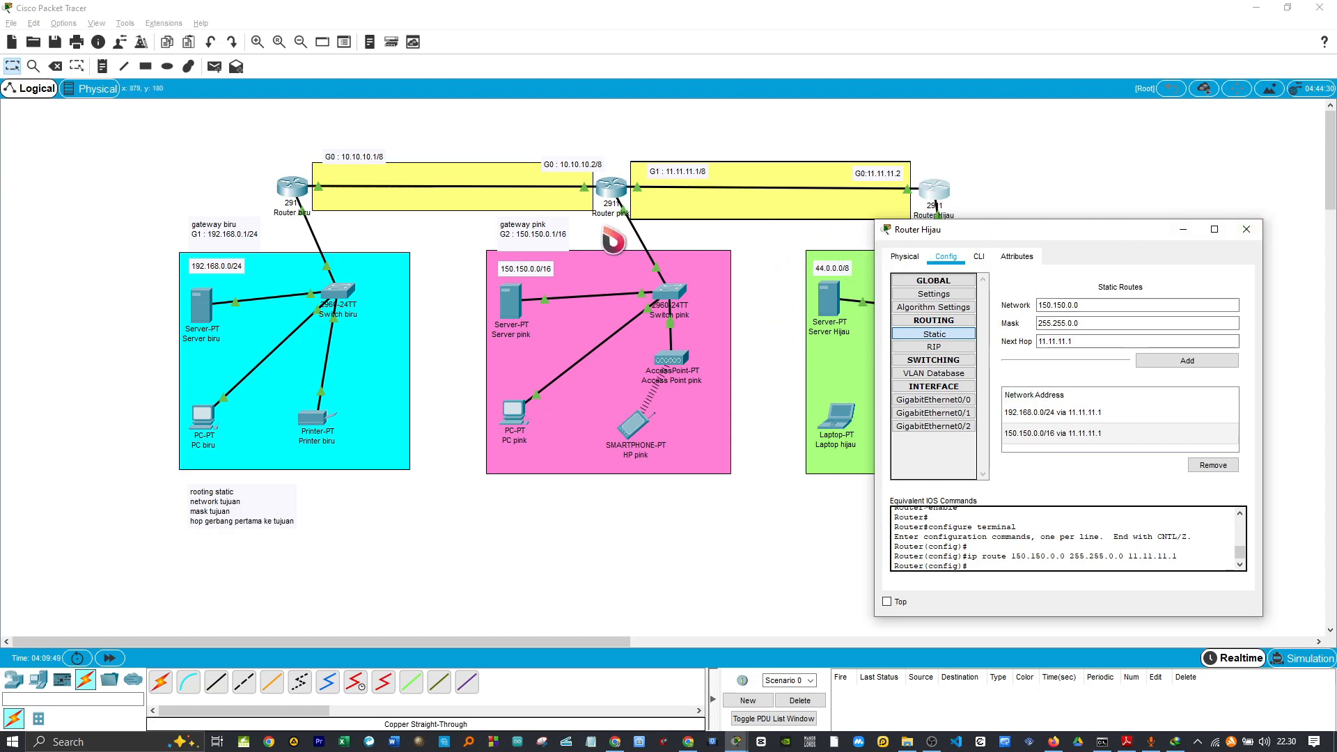
pyautogui.click(1247, 230)
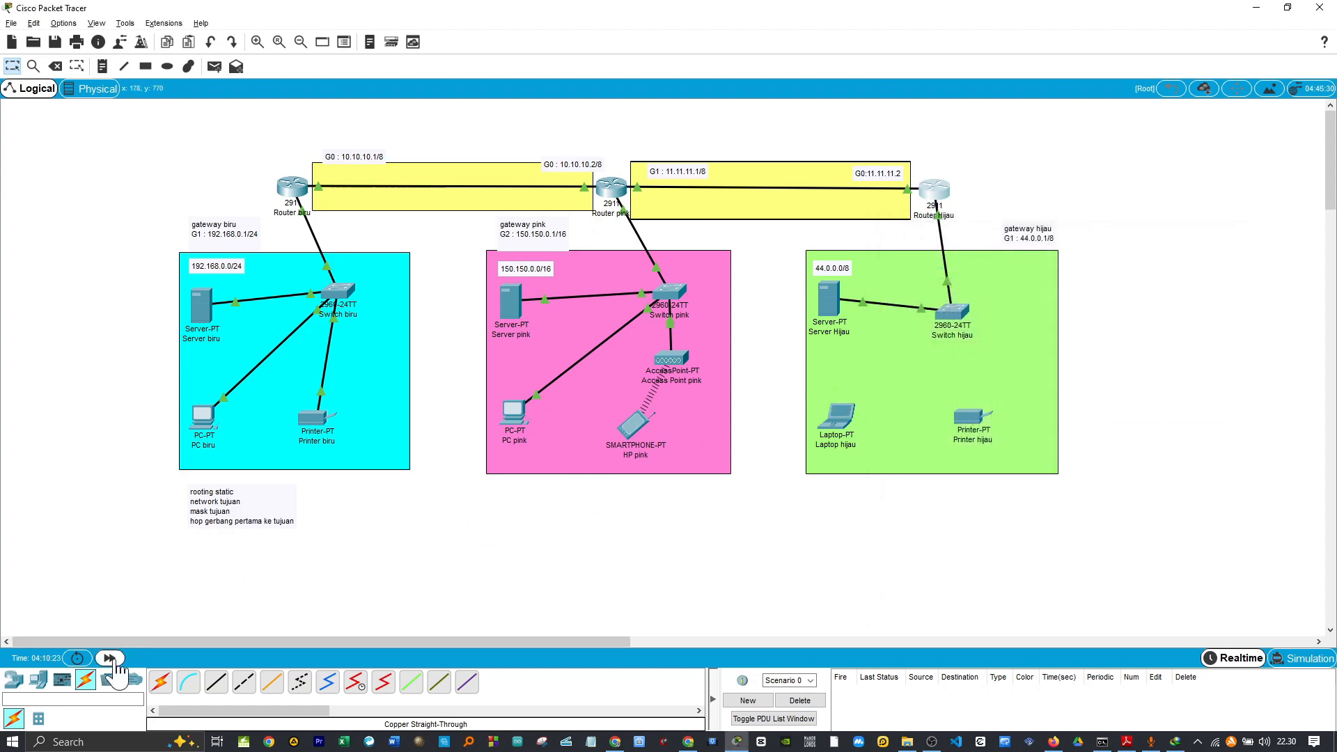
# Fast-forward the network time and send a simple PDU from Server pink to Server Hijau
pyautogui.click(109, 658)
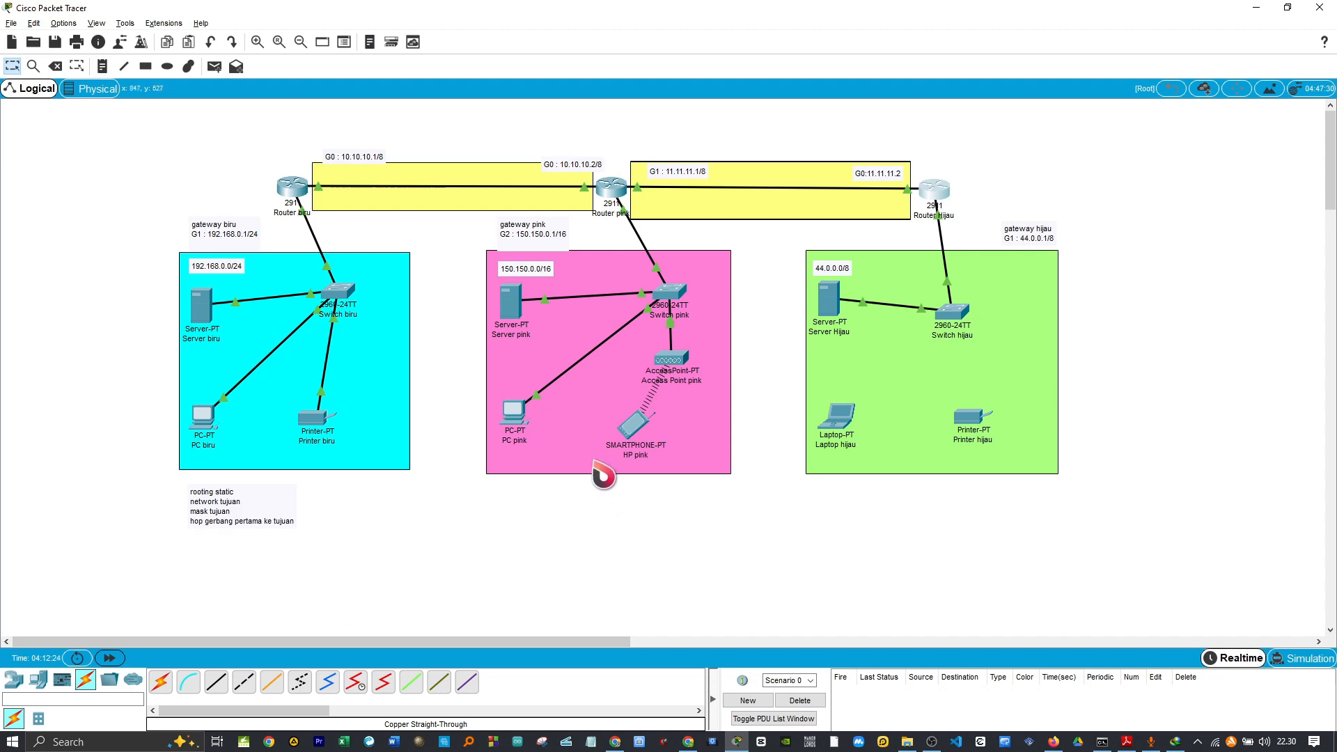
pyautogui.press('p')
pyautogui.click(517, 311)
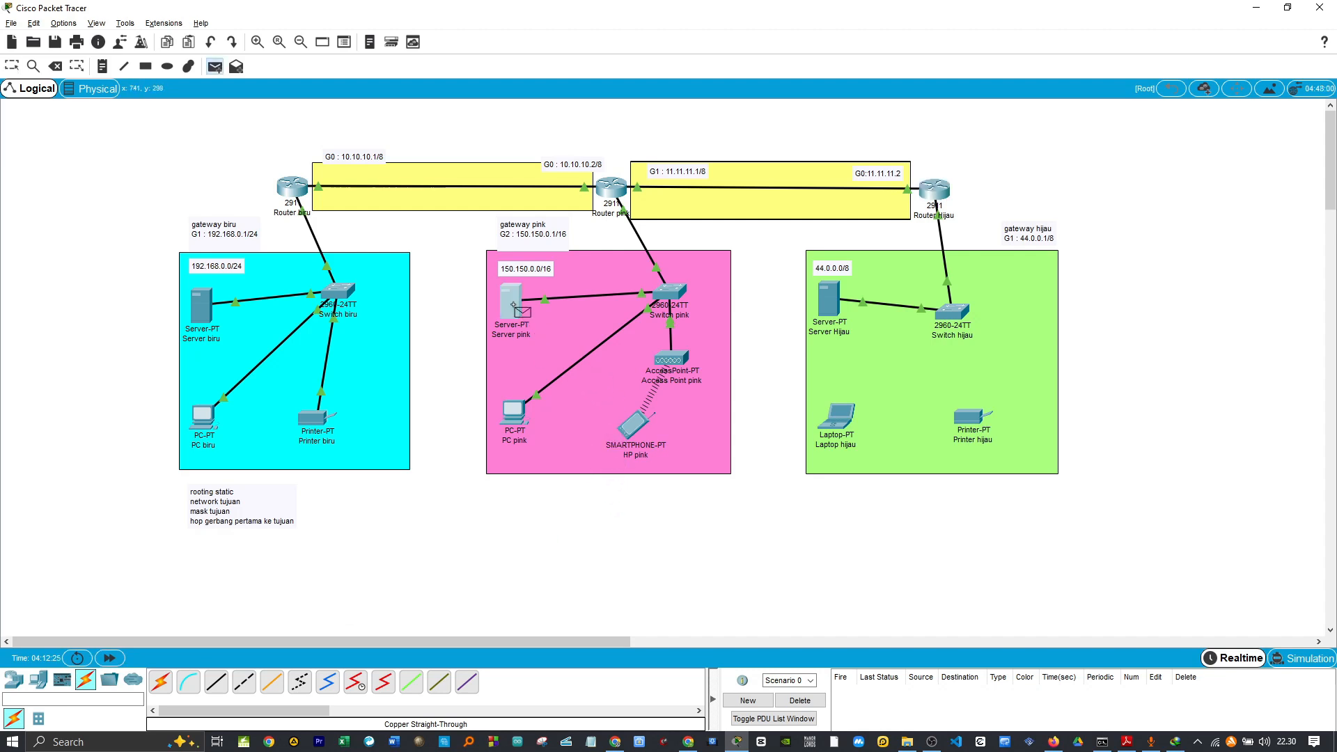
pyautogui.click(827, 307)
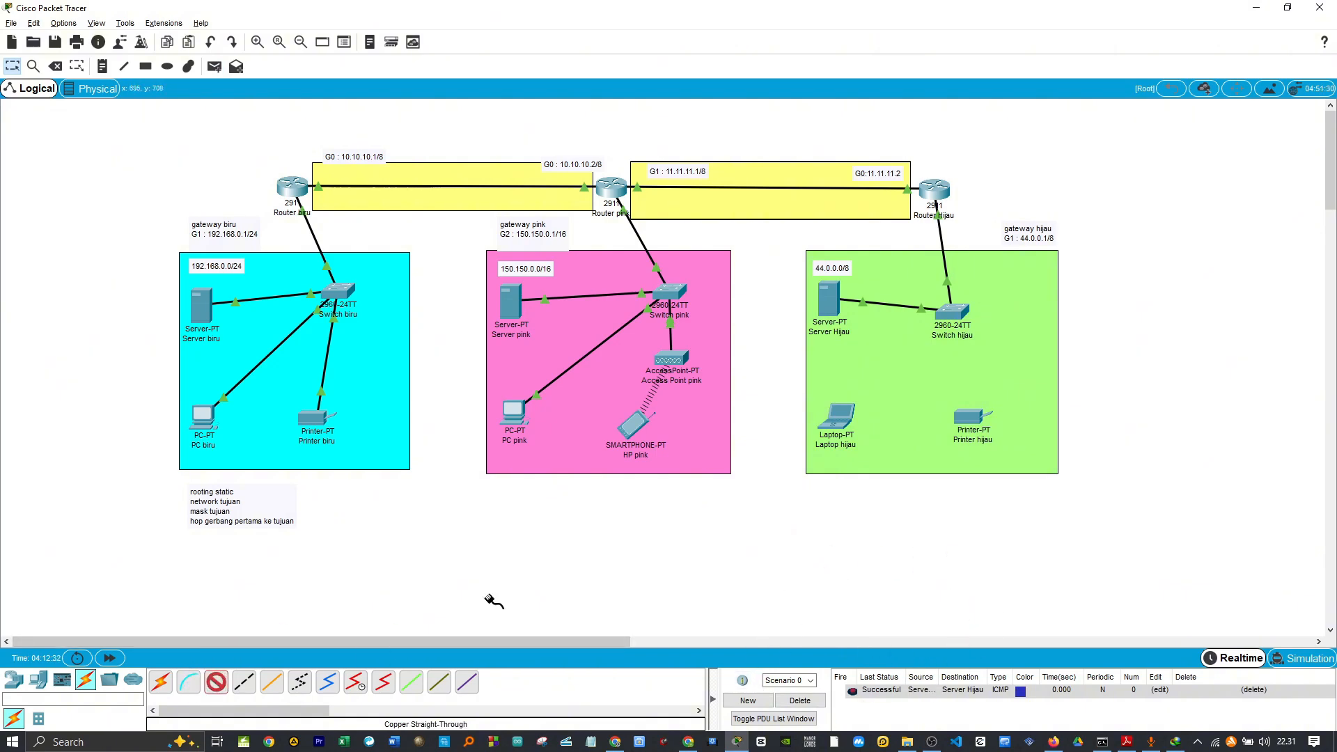
# Connect FastEthernet0 of Laptop hijau to Switch hijau with a copper straight-through cable
pyautogui.click(841, 421)
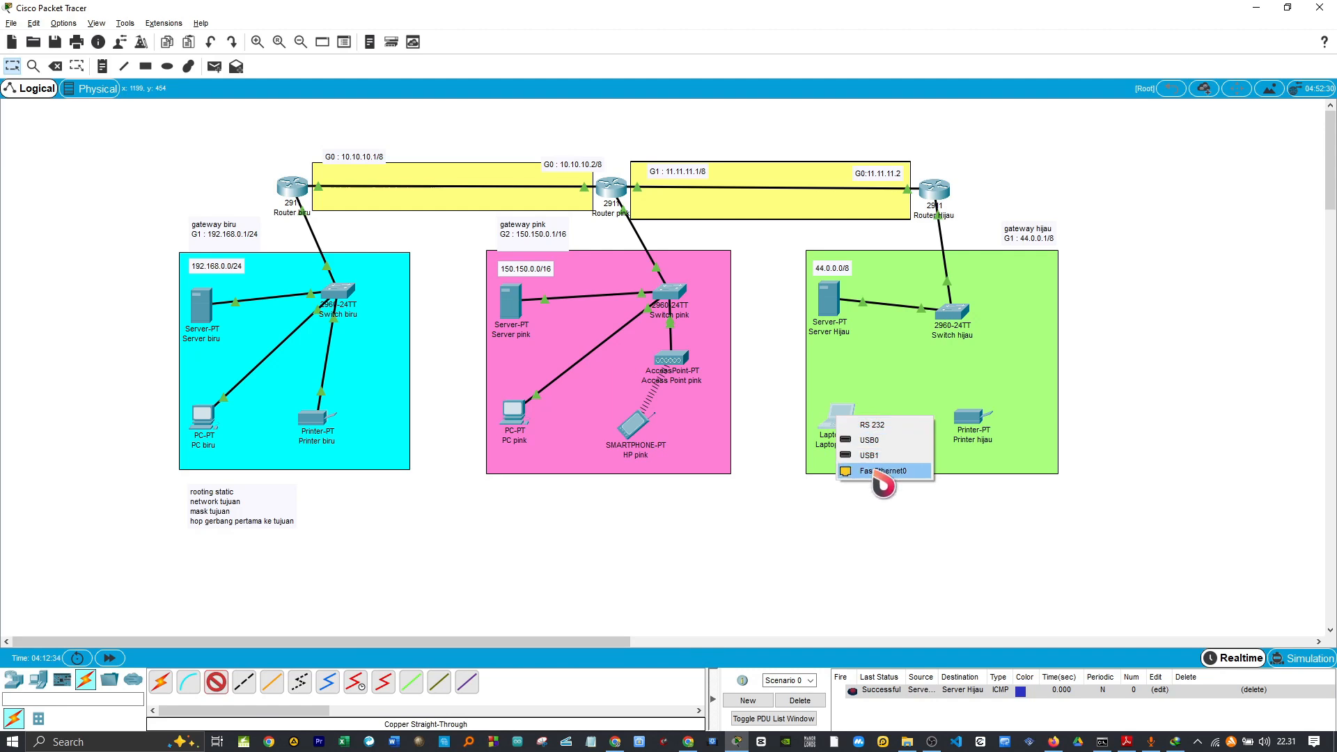
pyautogui.click(881, 470)
pyautogui.click(963, 315)
pyautogui.click(975, 335)
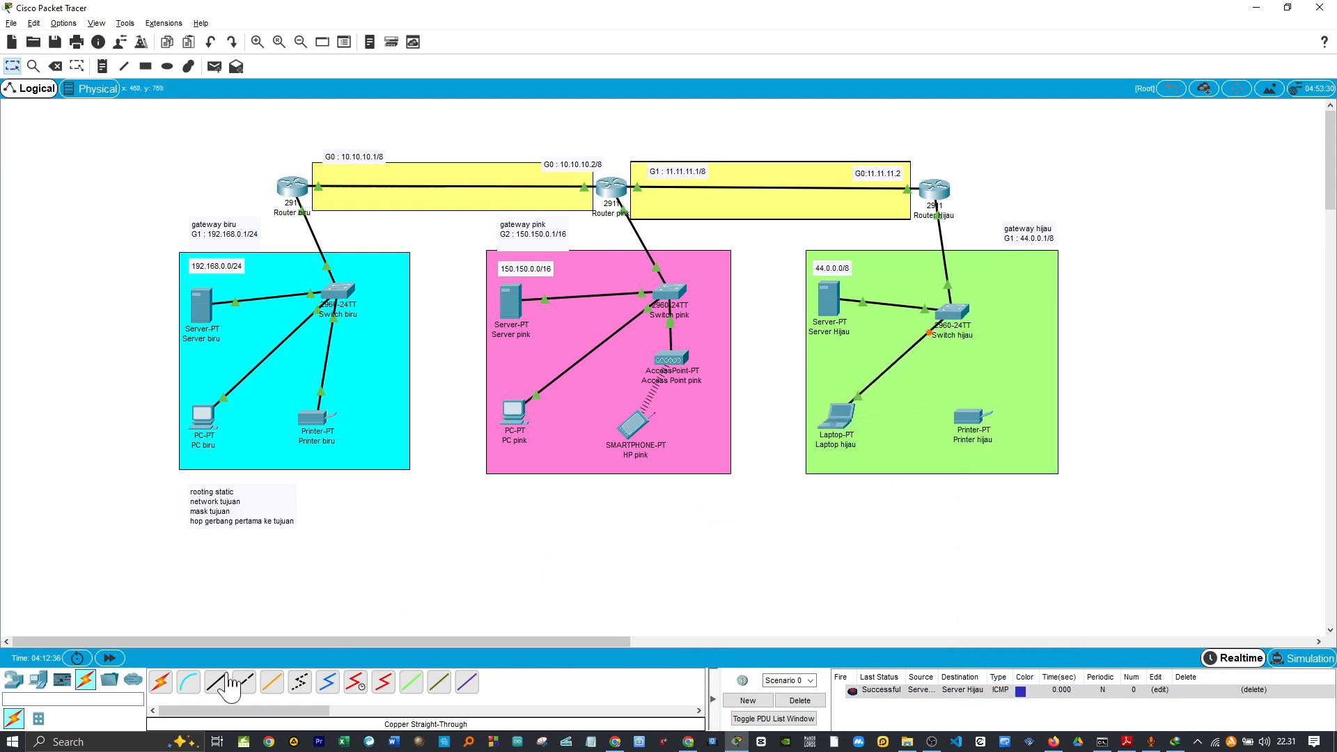
# Connect FastEthernet0 of Printer hijau to FastEthernet0/4 of Switch hijau with a copper straight-through cable and fast-forward the network time
pyautogui.click(964, 421)
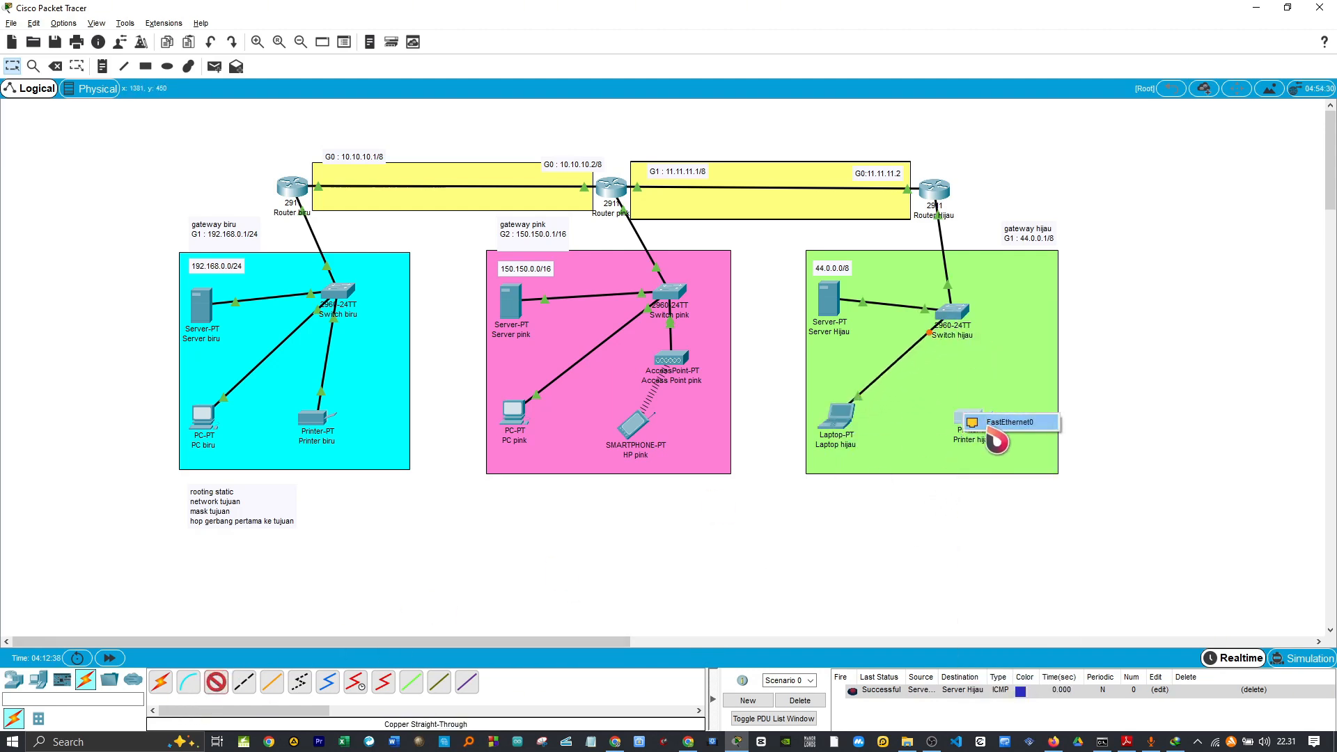
pyautogui.click(975, 426)
pyautogui.click(964, 319)
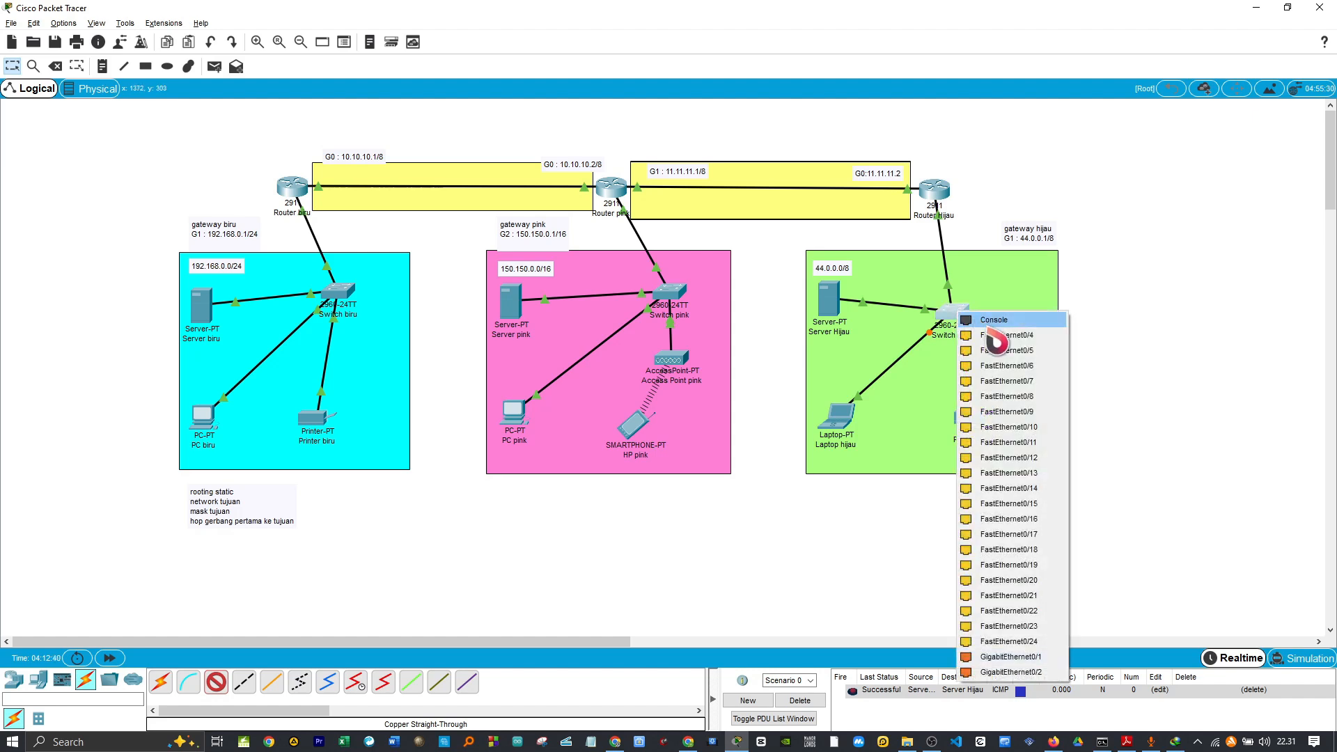
pyautogui.click(996, 335)
pyautogui.click(109, 659)
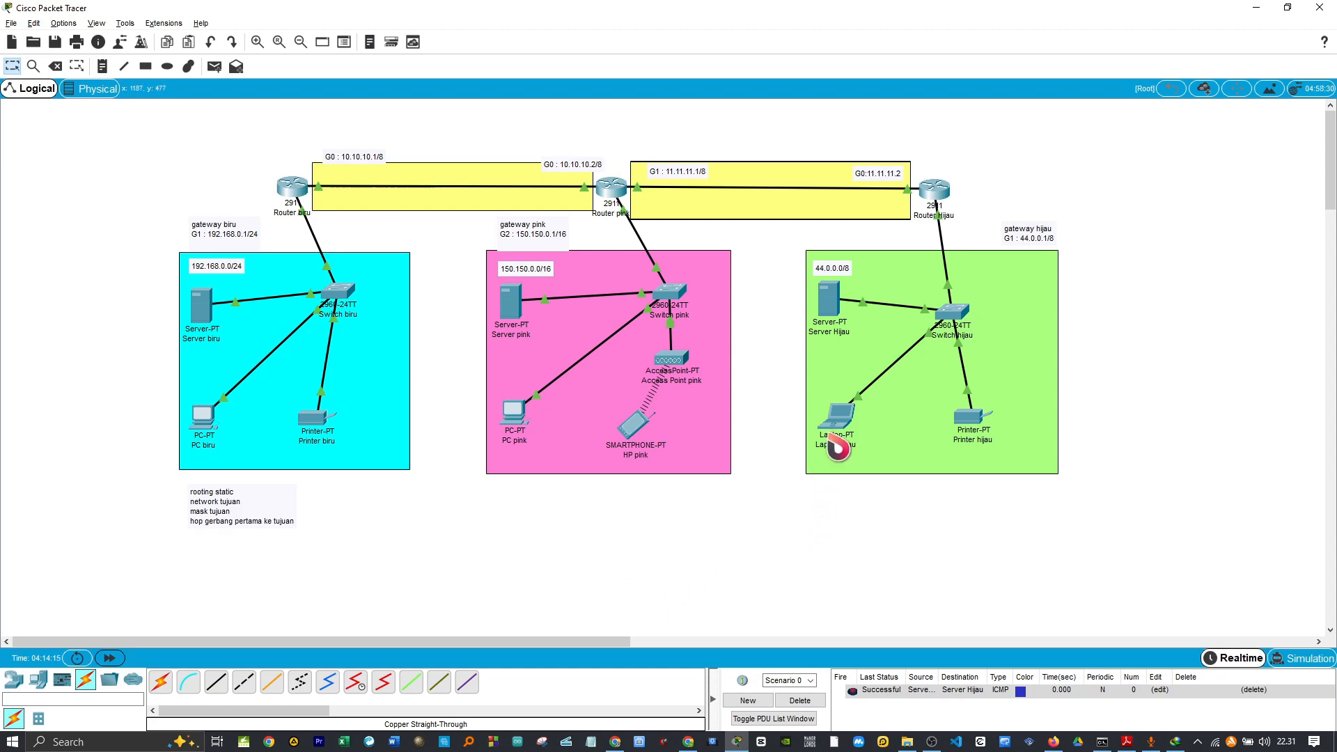
# Test Laptop hijau with simple PDUs, sending one to PC pink and one to PC biru
pyautogui.press('p')
pyautogui.click(841, 421)
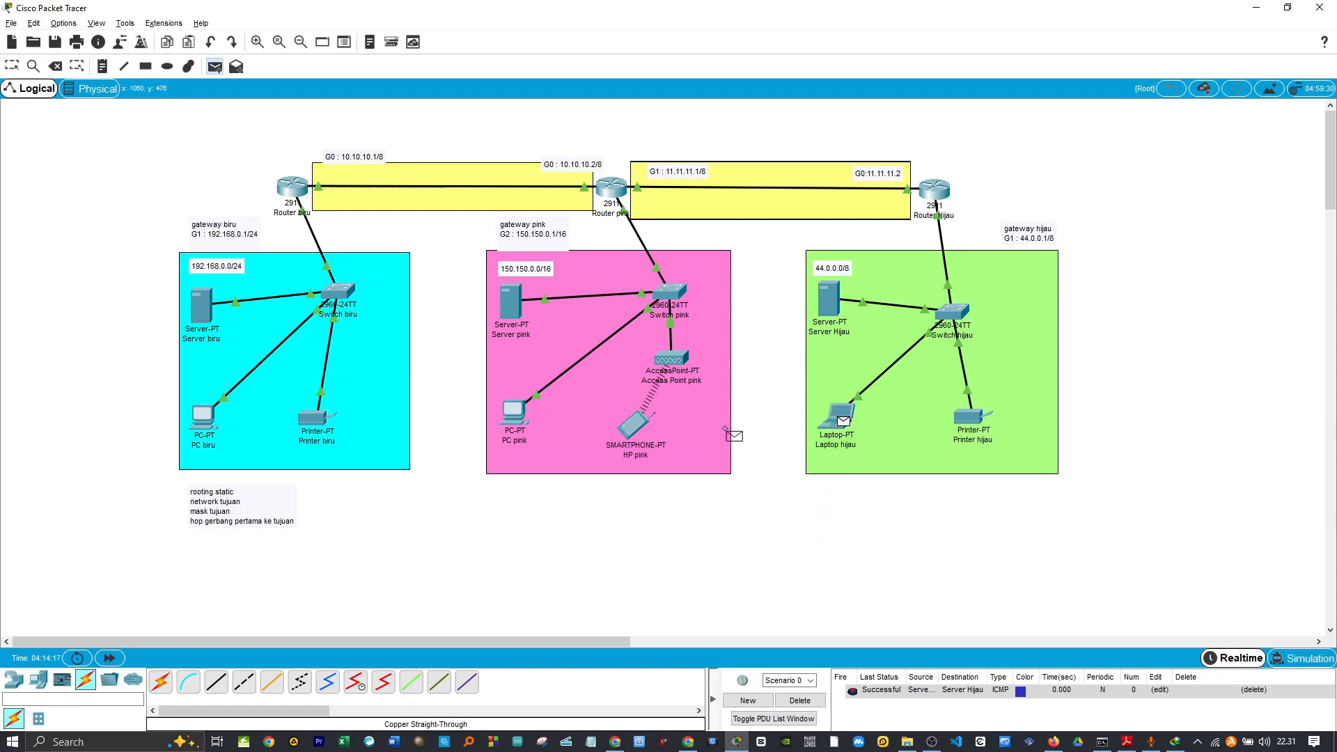
pyautogui.click(521, 418)
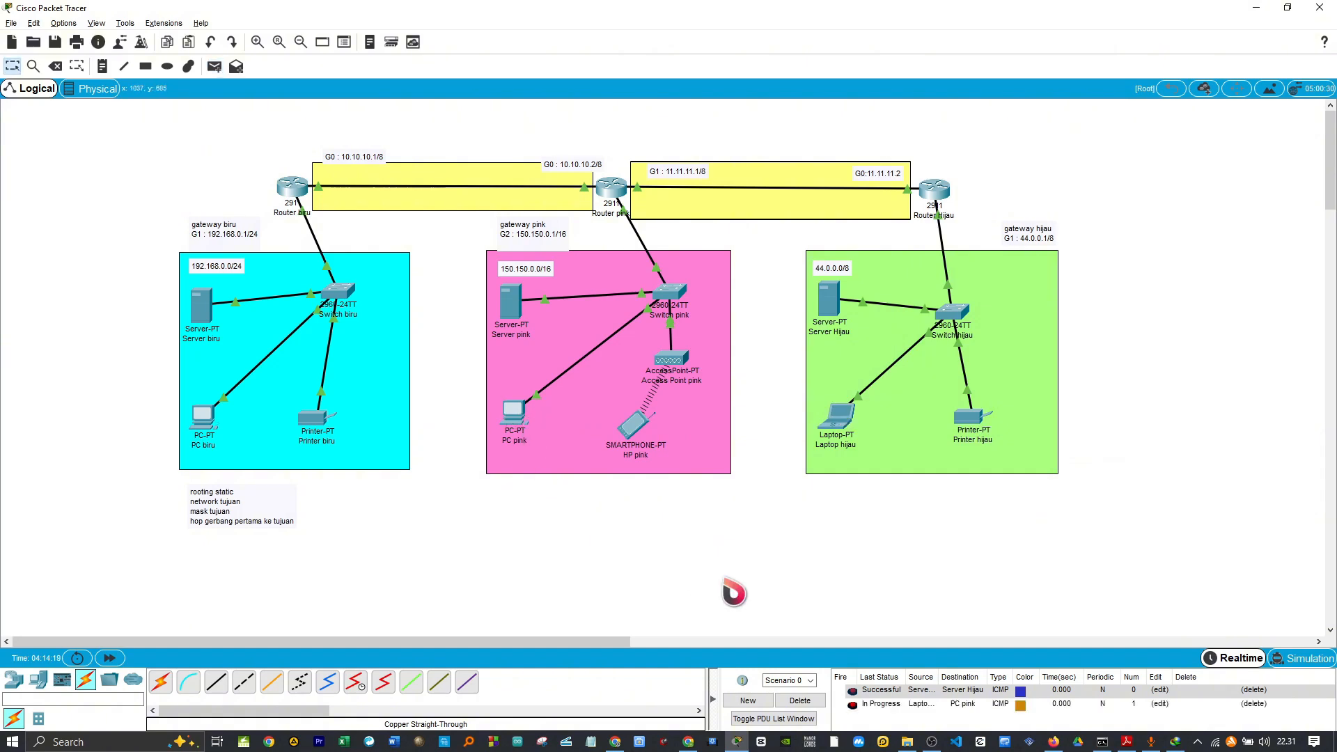
pyautogui.press('p')
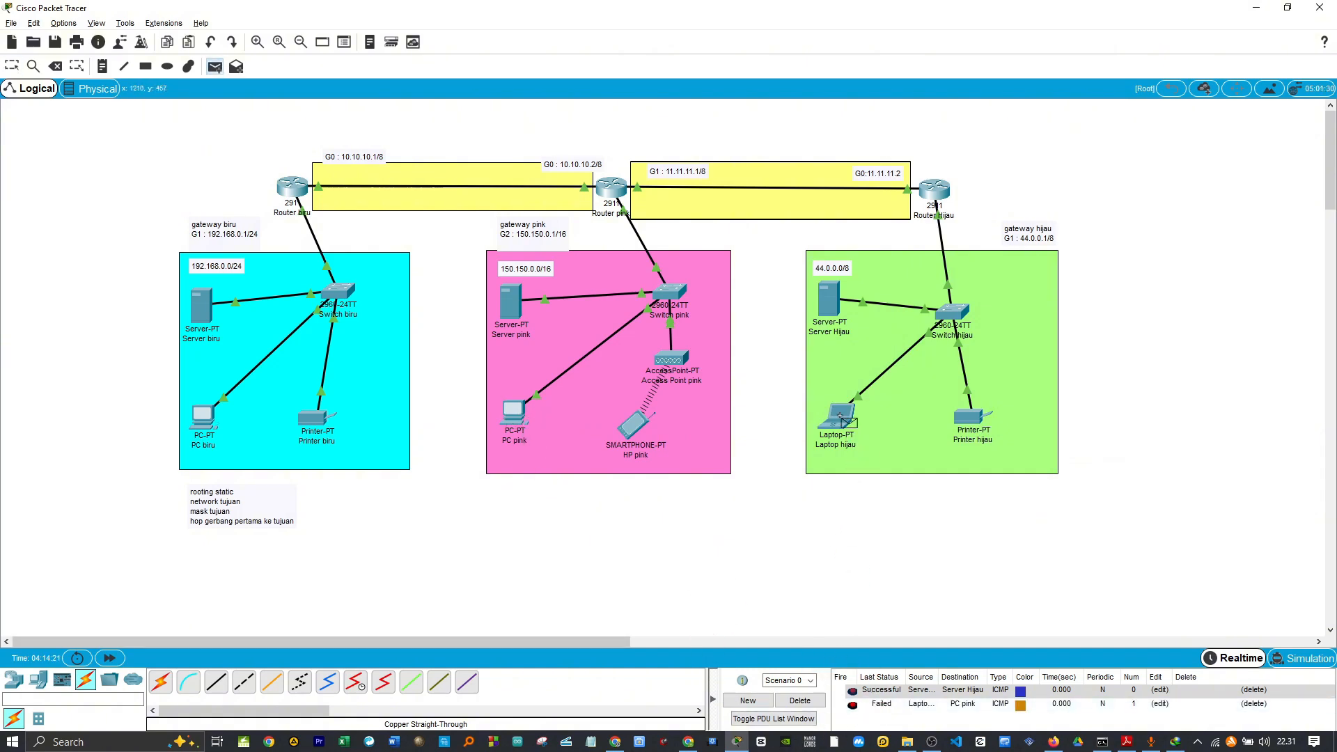
pyautogui.click(207, 422)
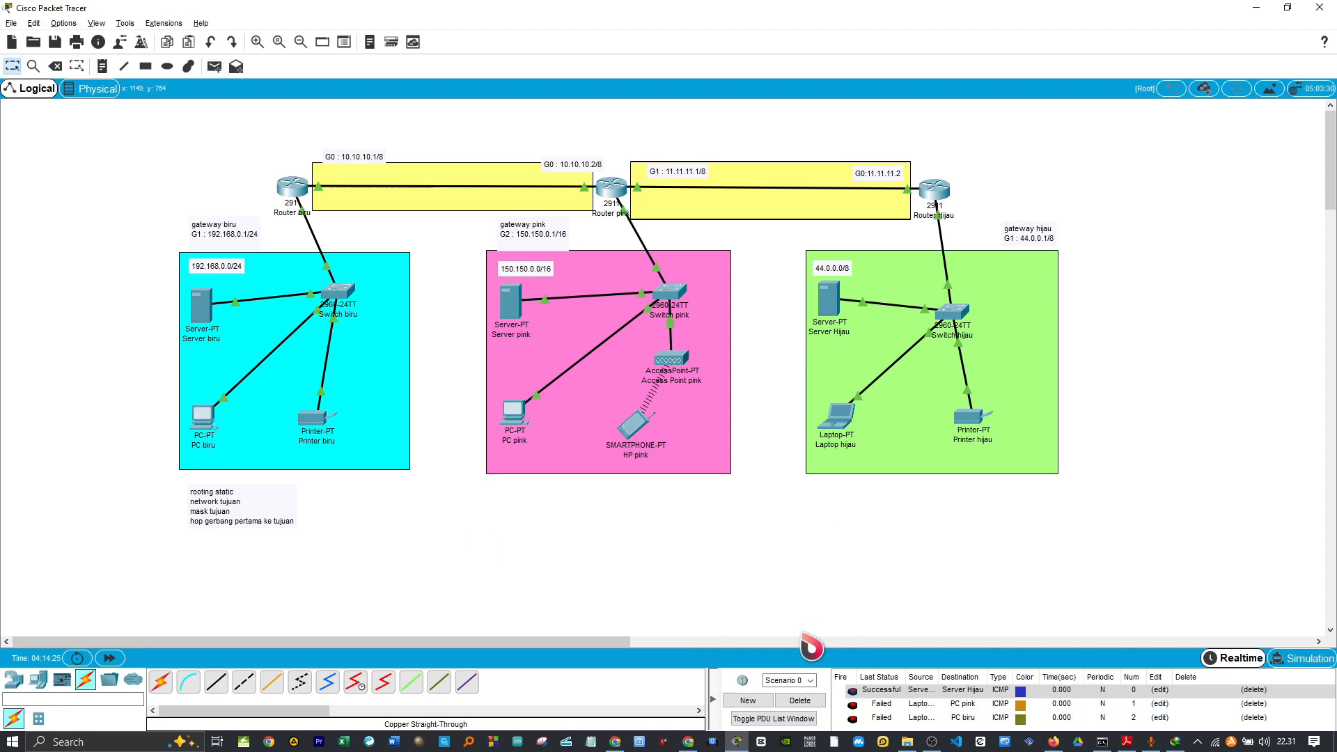
# Clear the PDU scenario and test Laptop hijau to PC pink with two simple PDUs, fast-forwarding the network time before each
pyautogui.click(799, 700)
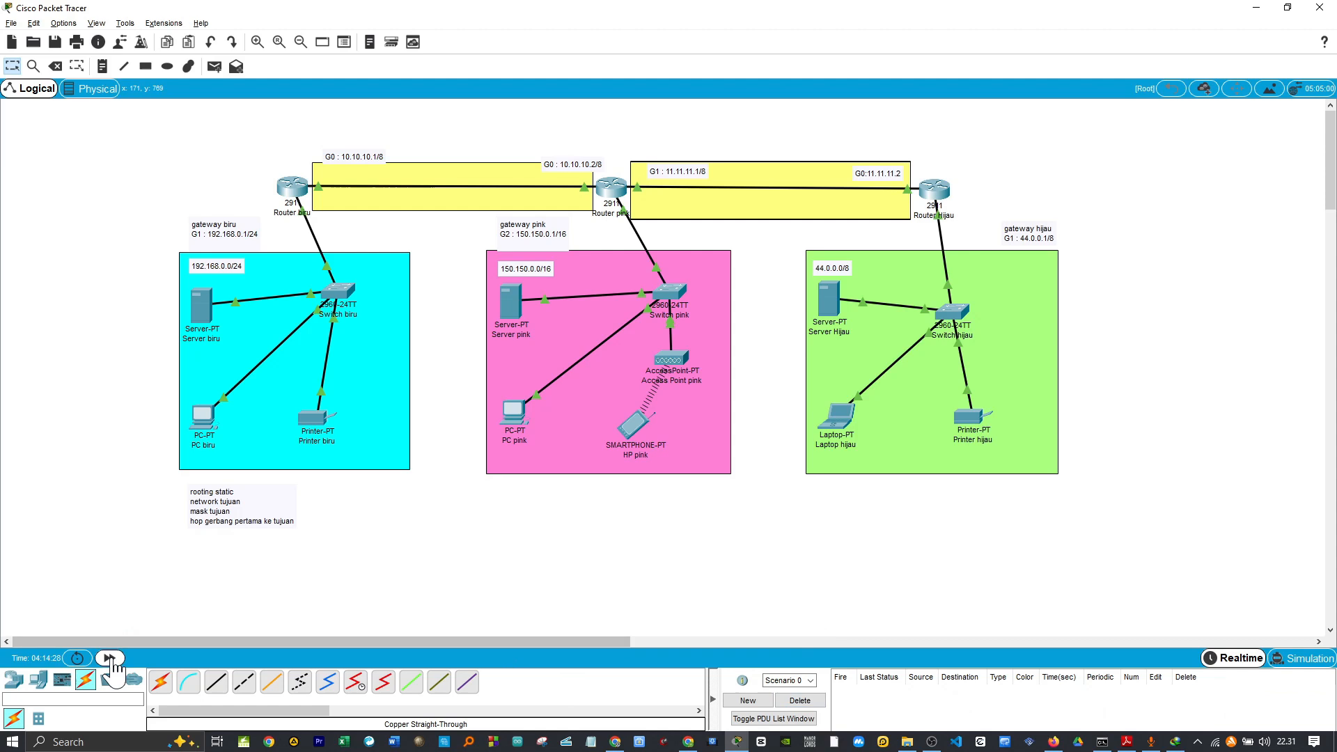
pyautogui.click(109, 658)
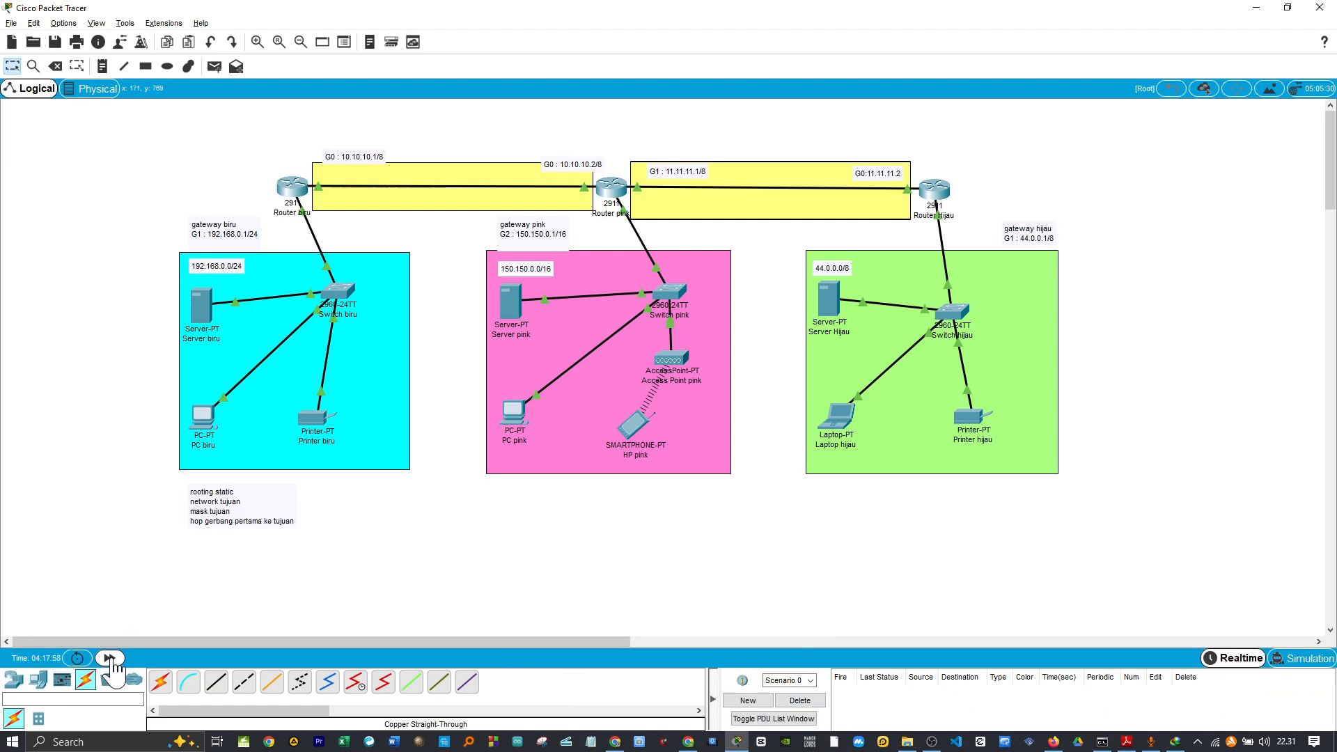
pyautogui.click(110, 659)
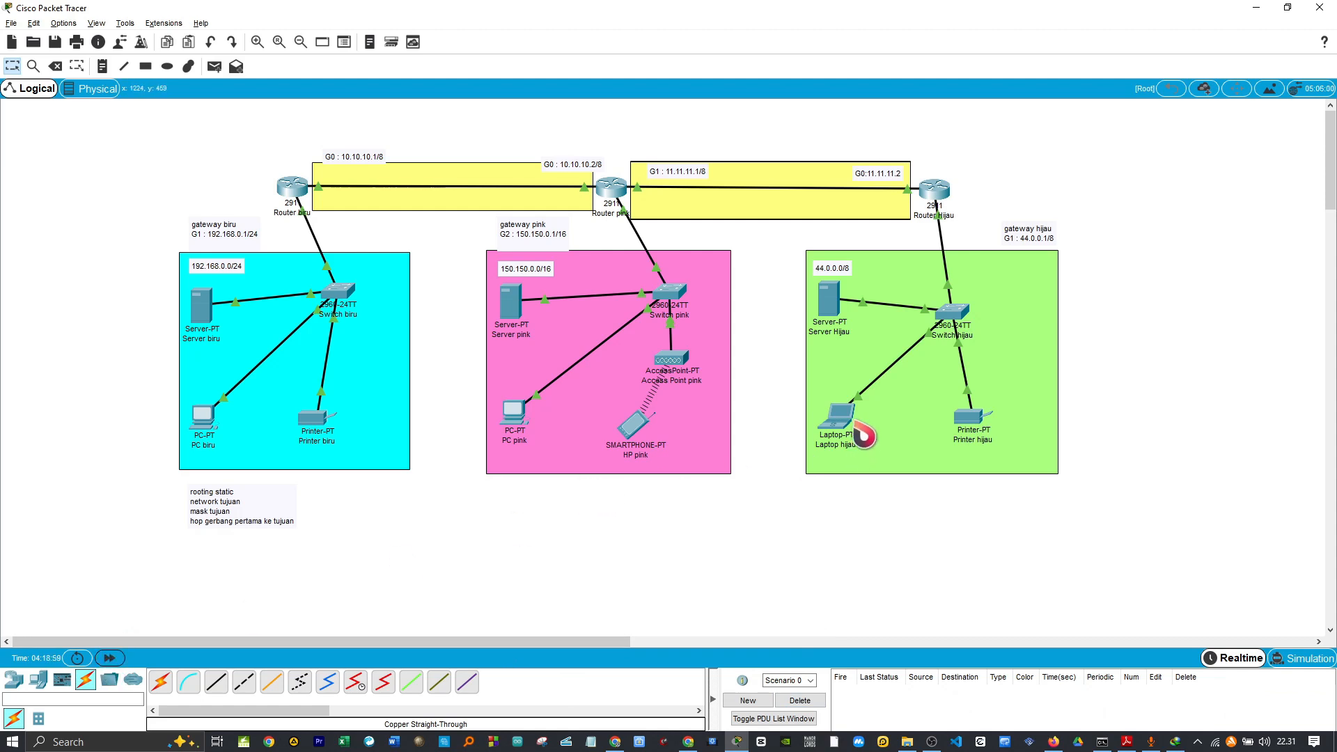
pyautogui.press('p')
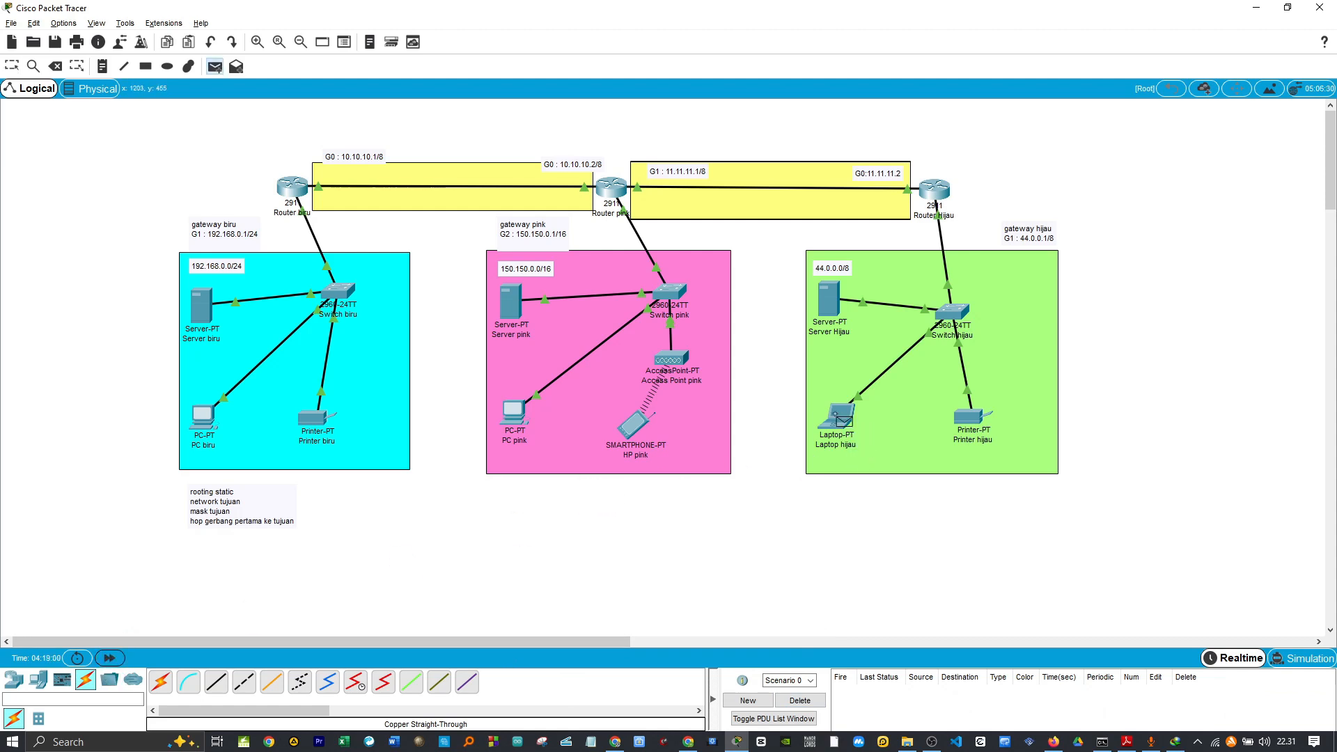
pyautogui.click(515, 420)
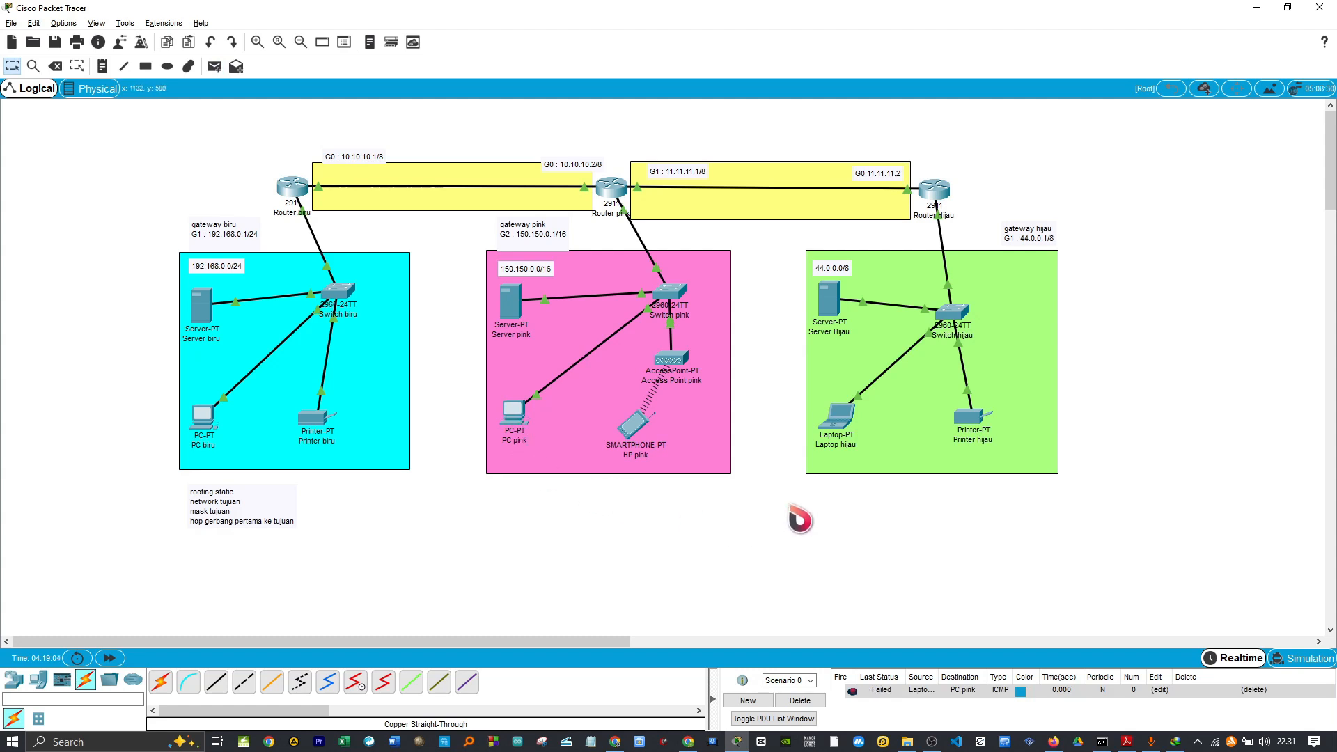
pyautogui.click(119, 659)
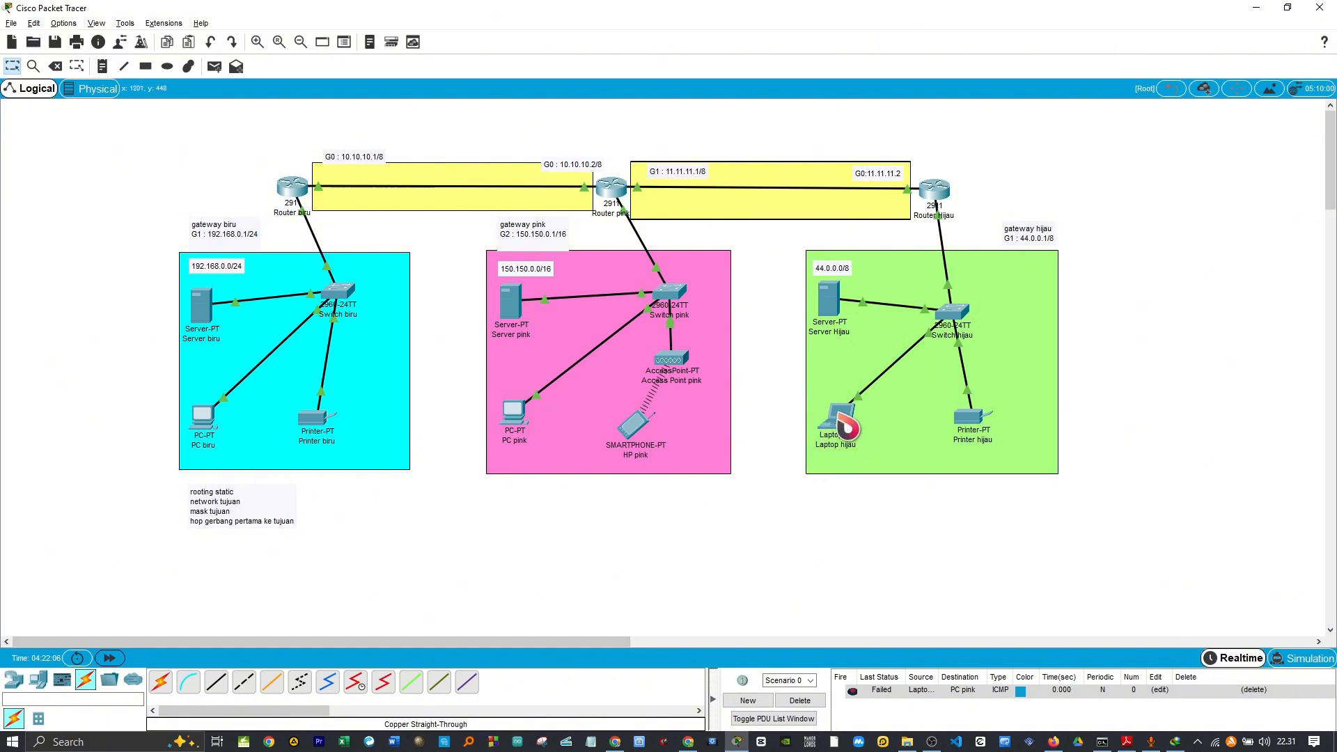
pyautogui.press('p')
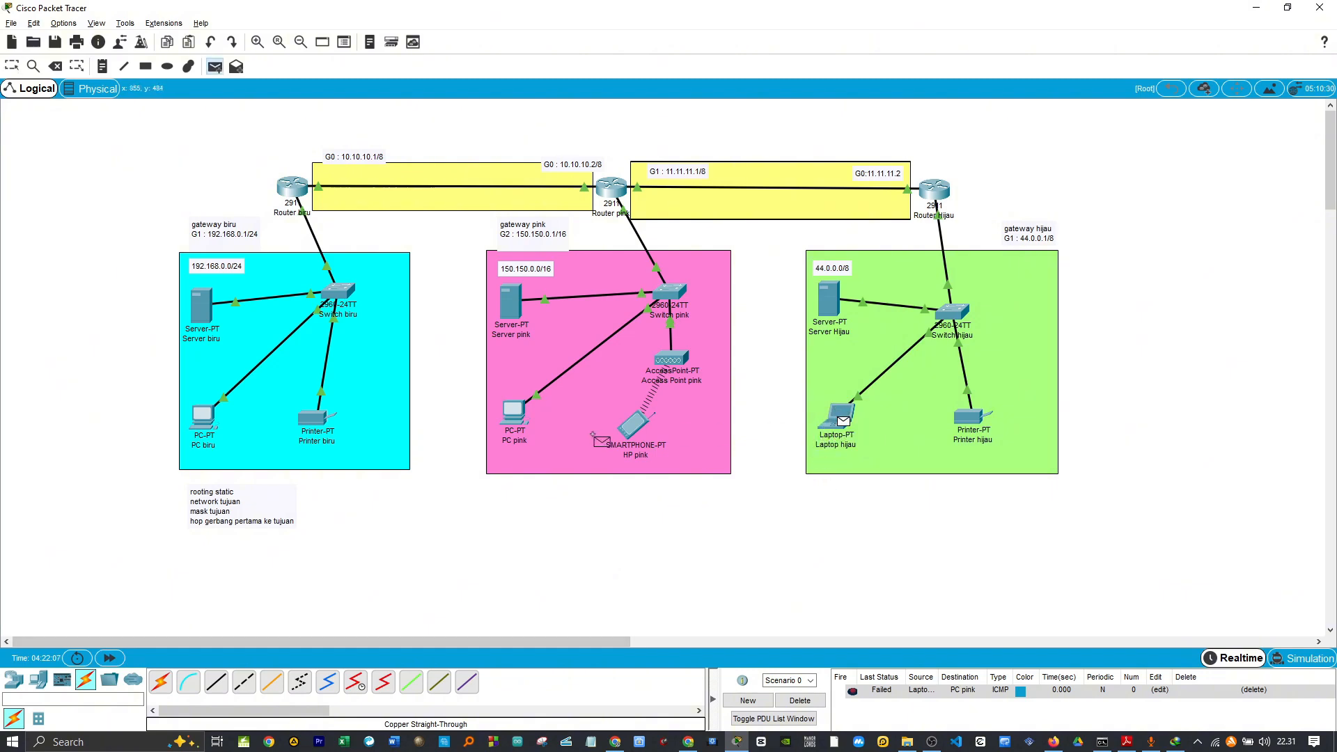
pyautogui.click(516, 416)
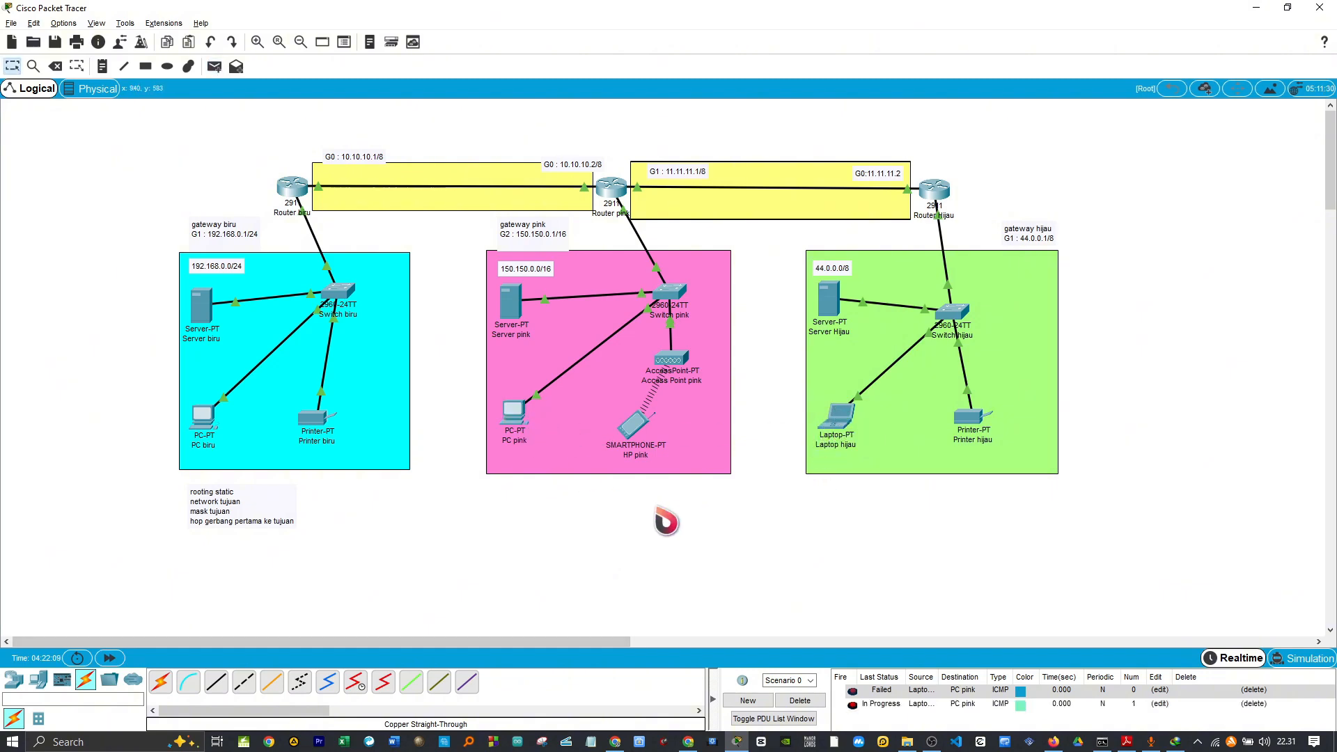
# Switch the IPv4 configuration of Laptop hijau's FastEthernet0 to DHCP
pyautogui.click(835, 428)
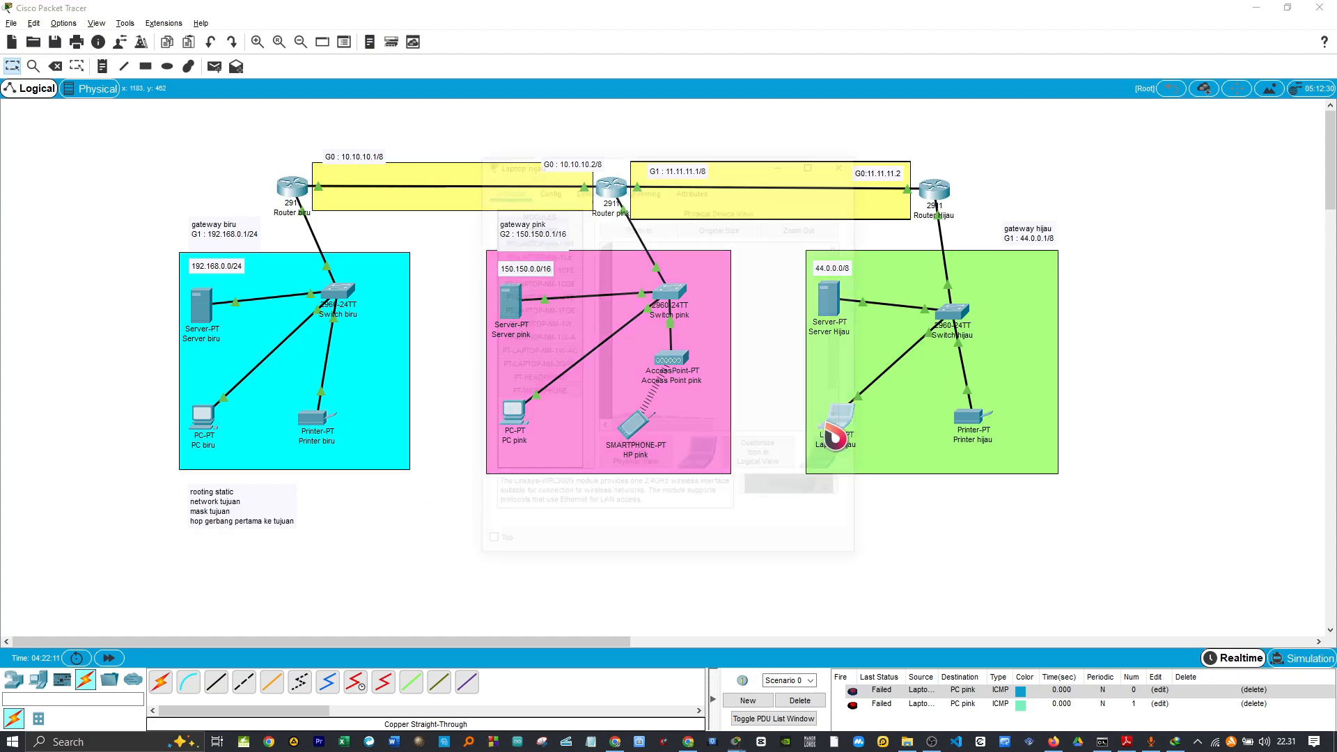
pyautogui.click(591, 189)
pyautogui.click(551, 260)
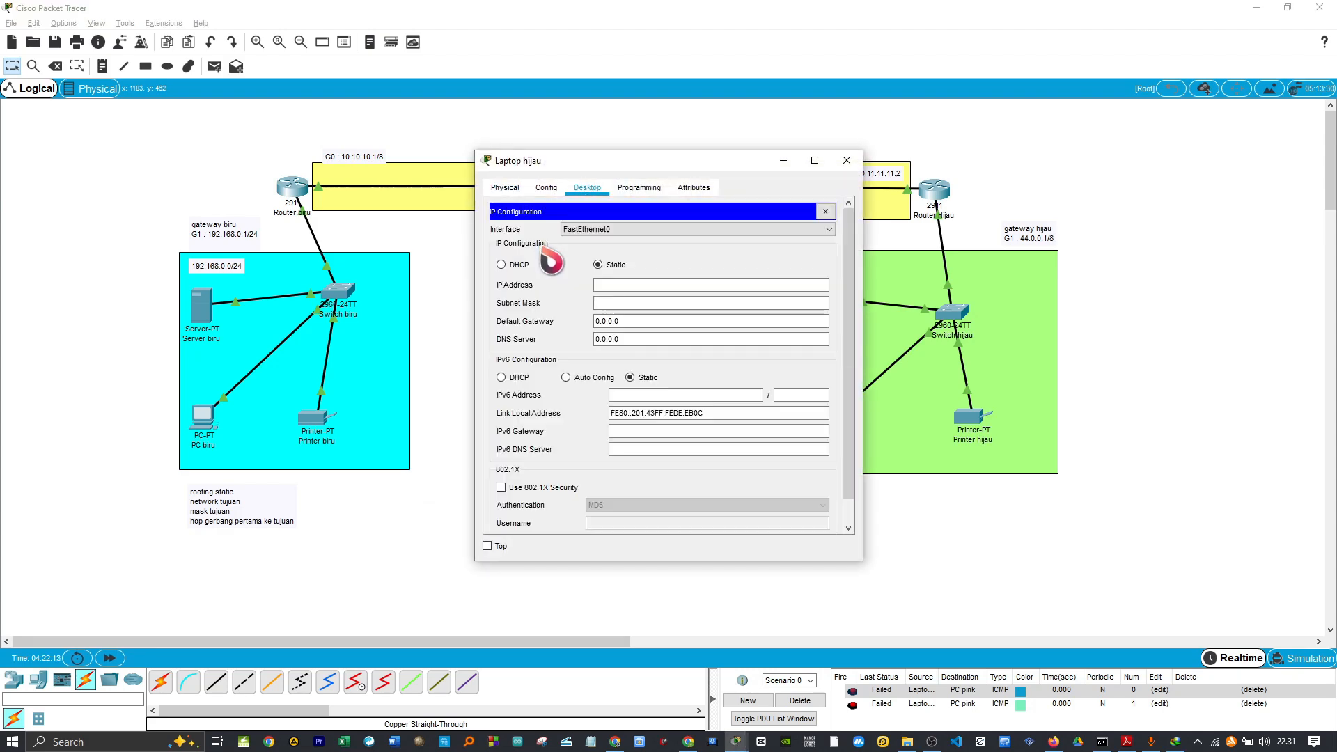
pyautogui.click(501, 265)
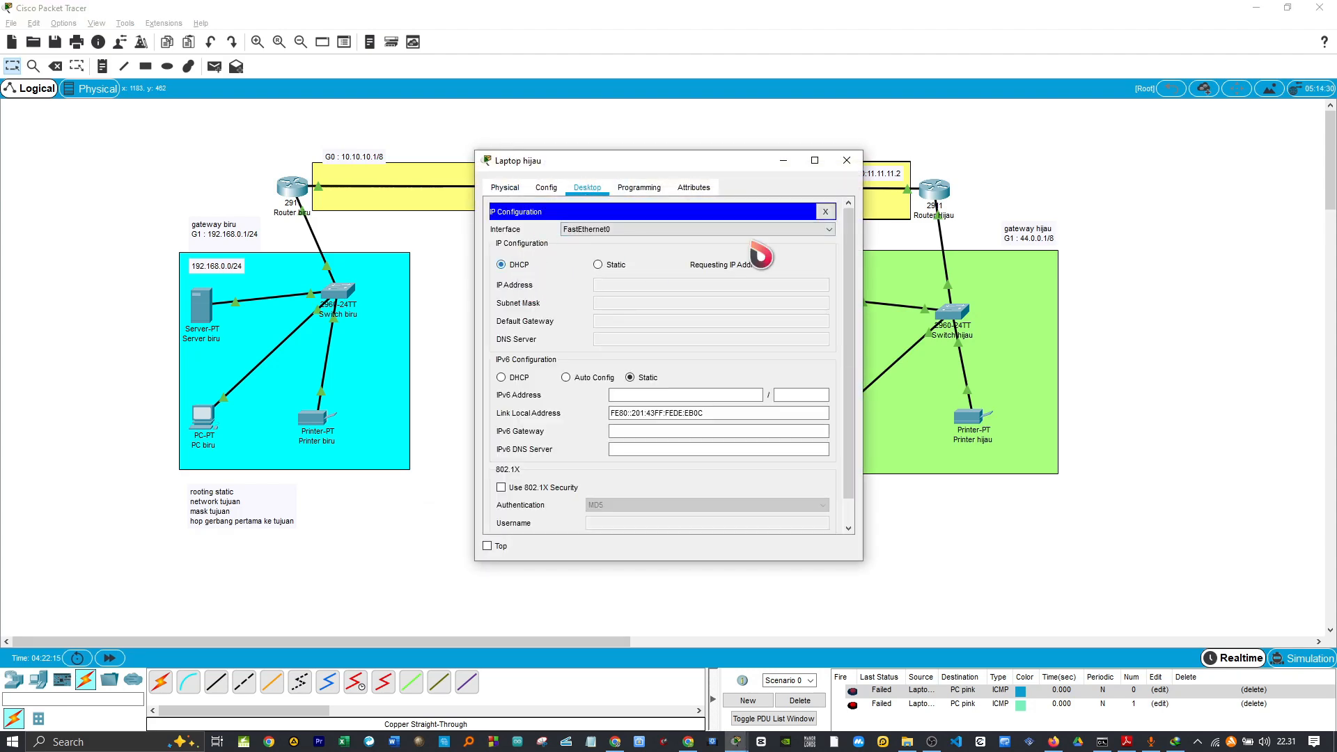
pyautogui.click(847, 161)
# Switch the IPv4 configuration of Printer hijau's FastEthernet0 interface to DHCP
pyautogui.click(970, 436)
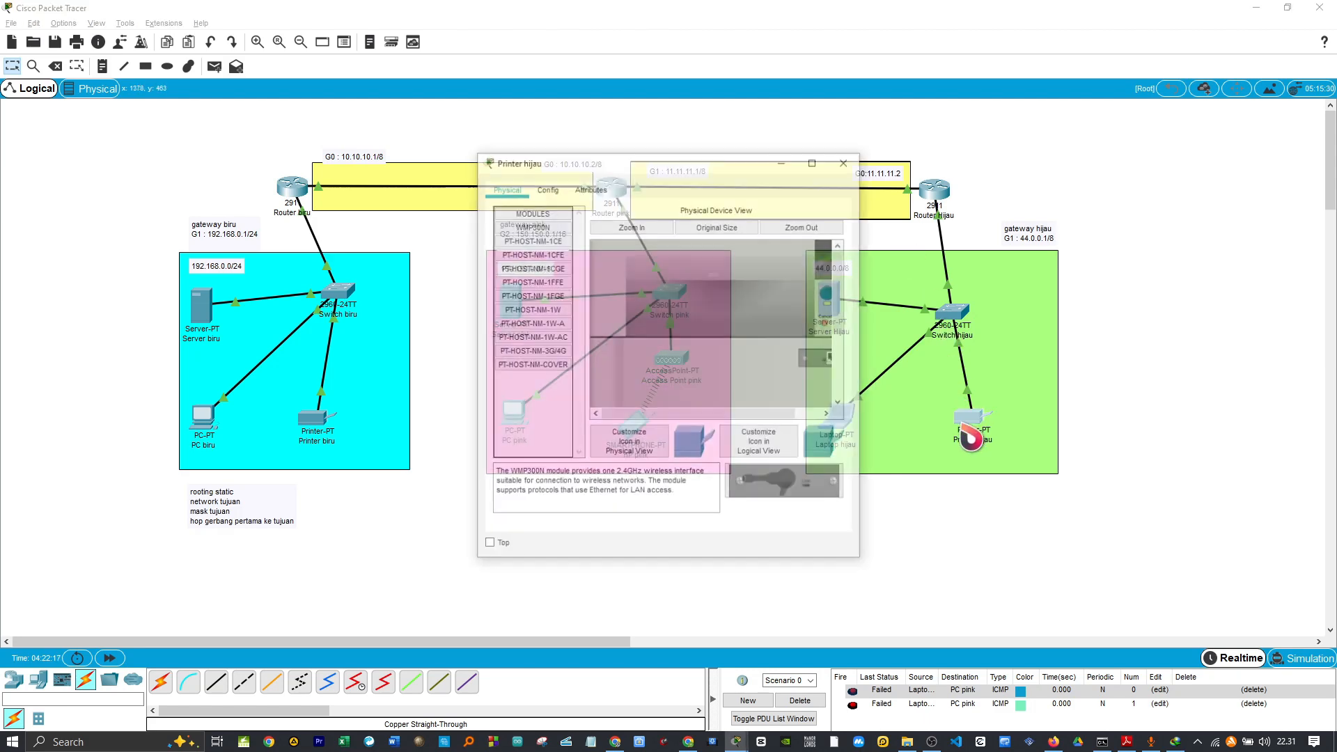
pyautogui.click(546, 188)
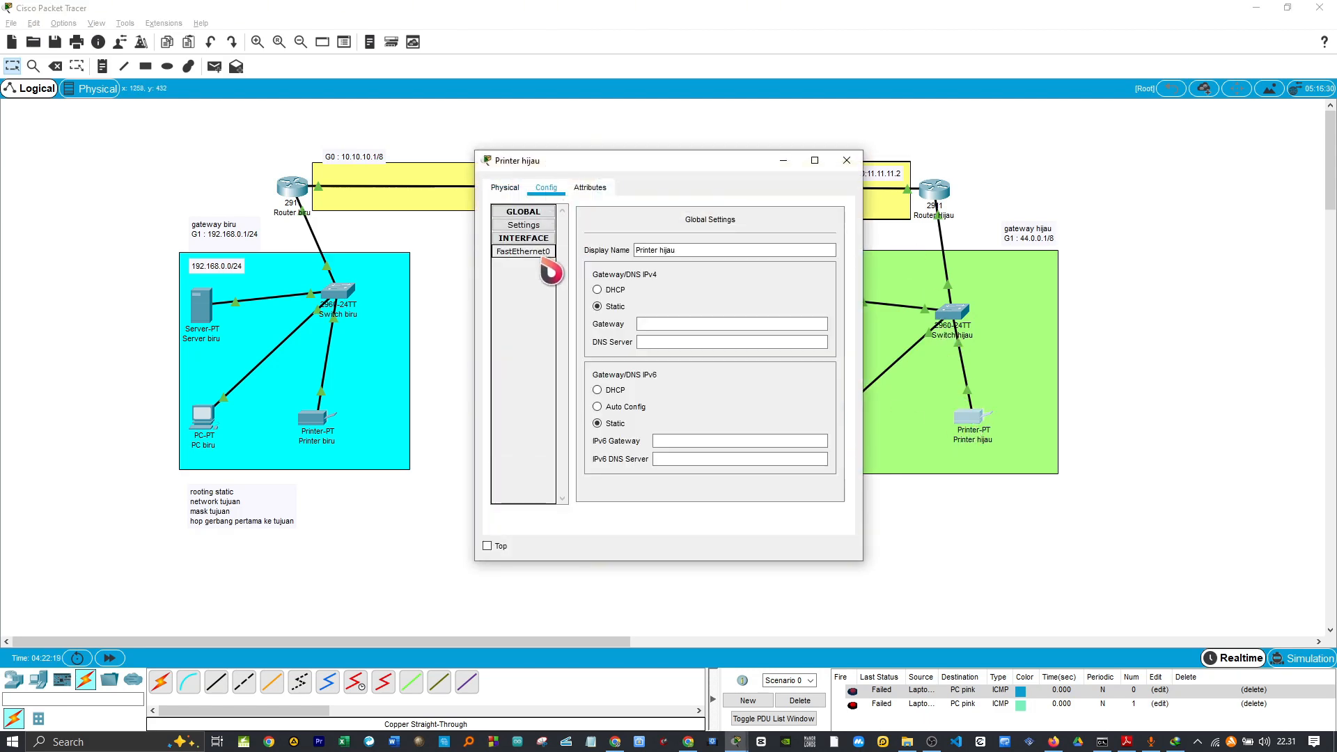
pyautogui.click(549, 251)
pyautogui.click(588, 295)
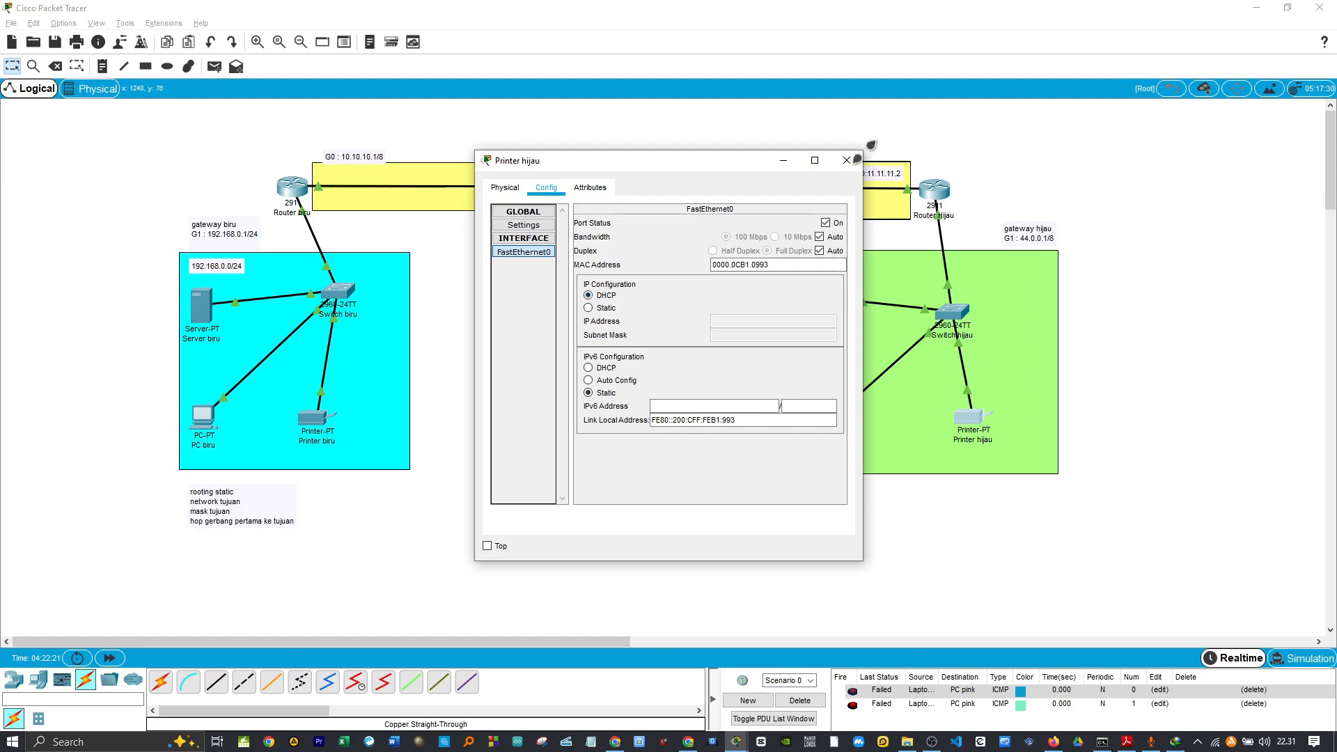
pyautogui.click(847, 161)
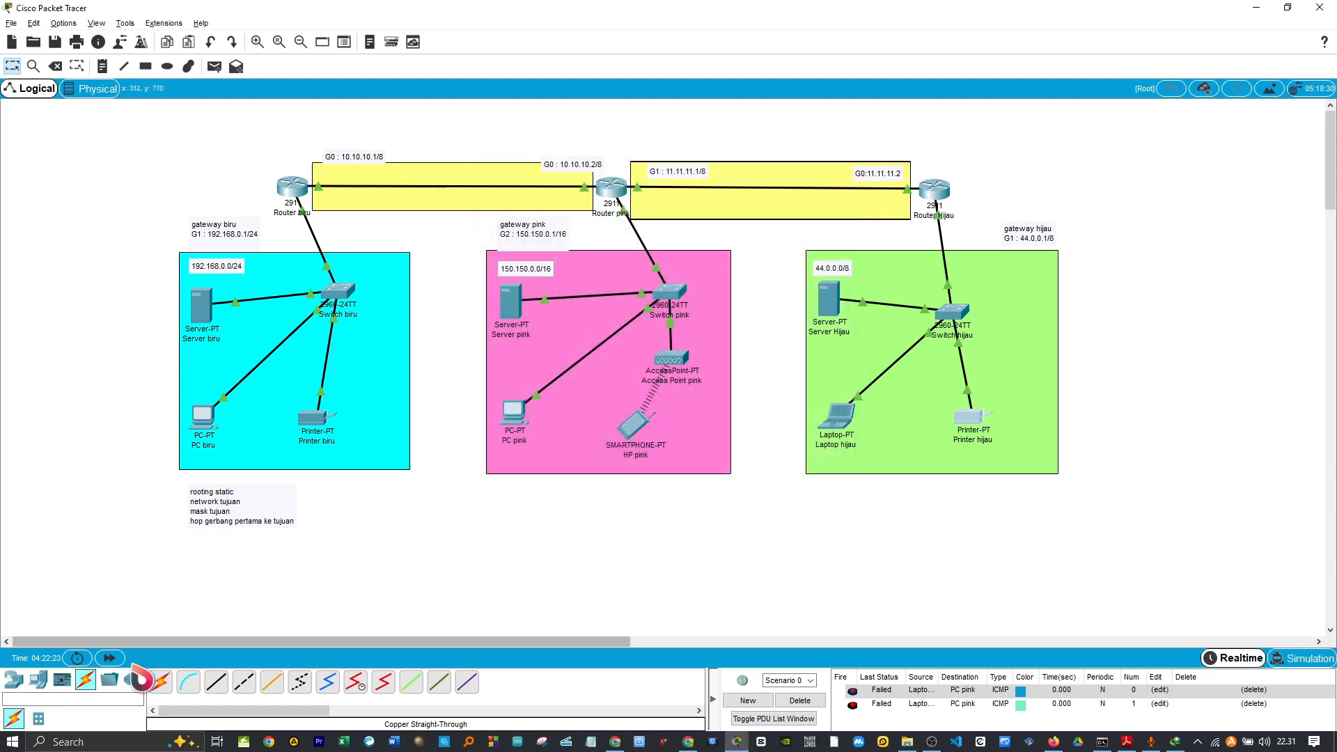
# Fast-forward the network time and test Laptop hijau to PC pink with a simple PDU
pyautogui.click(109, 658)
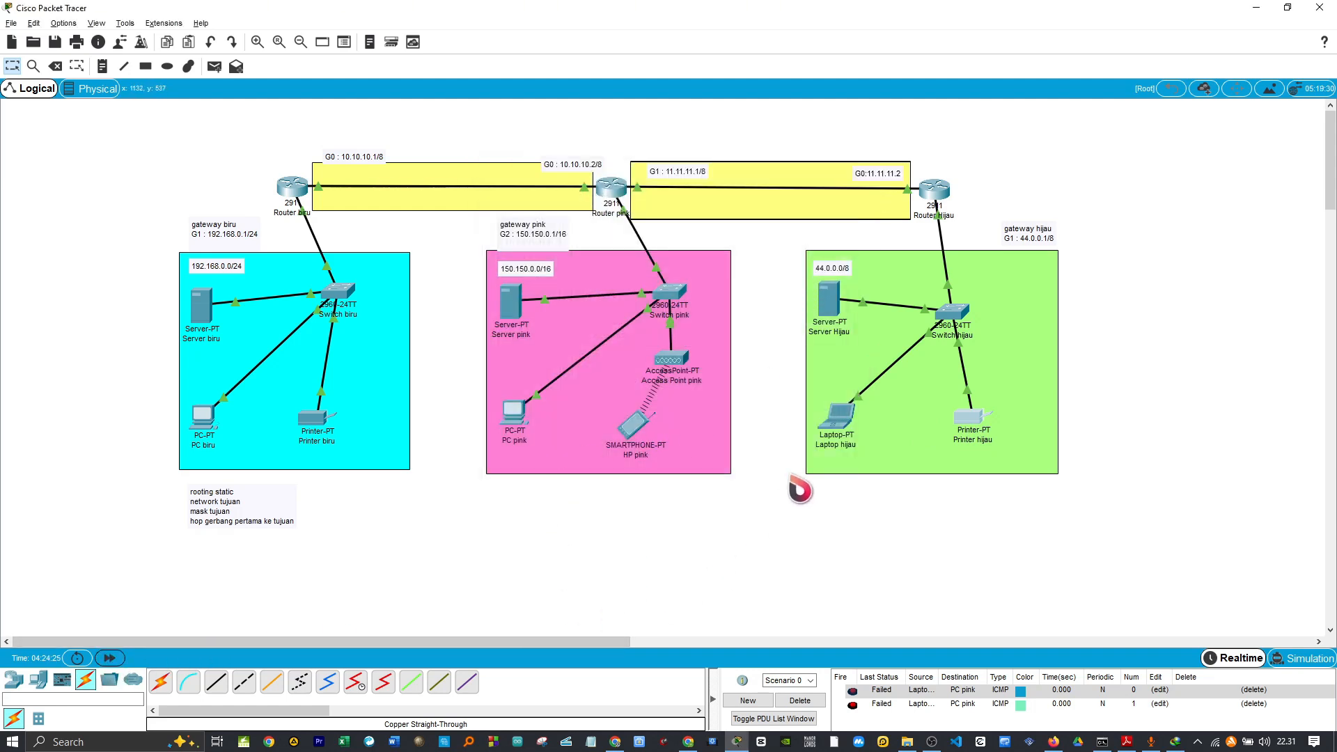
pyautogui.press('p')
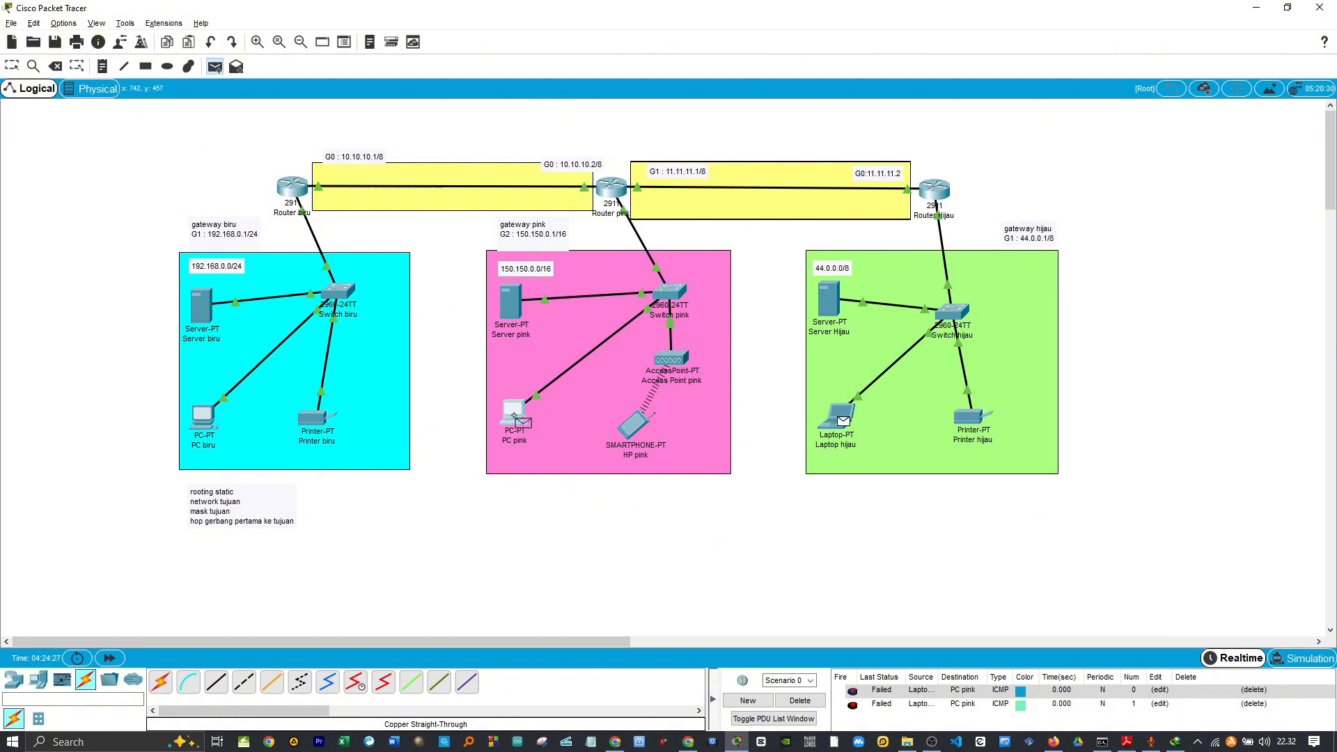
pyautogui.click(514, 416)
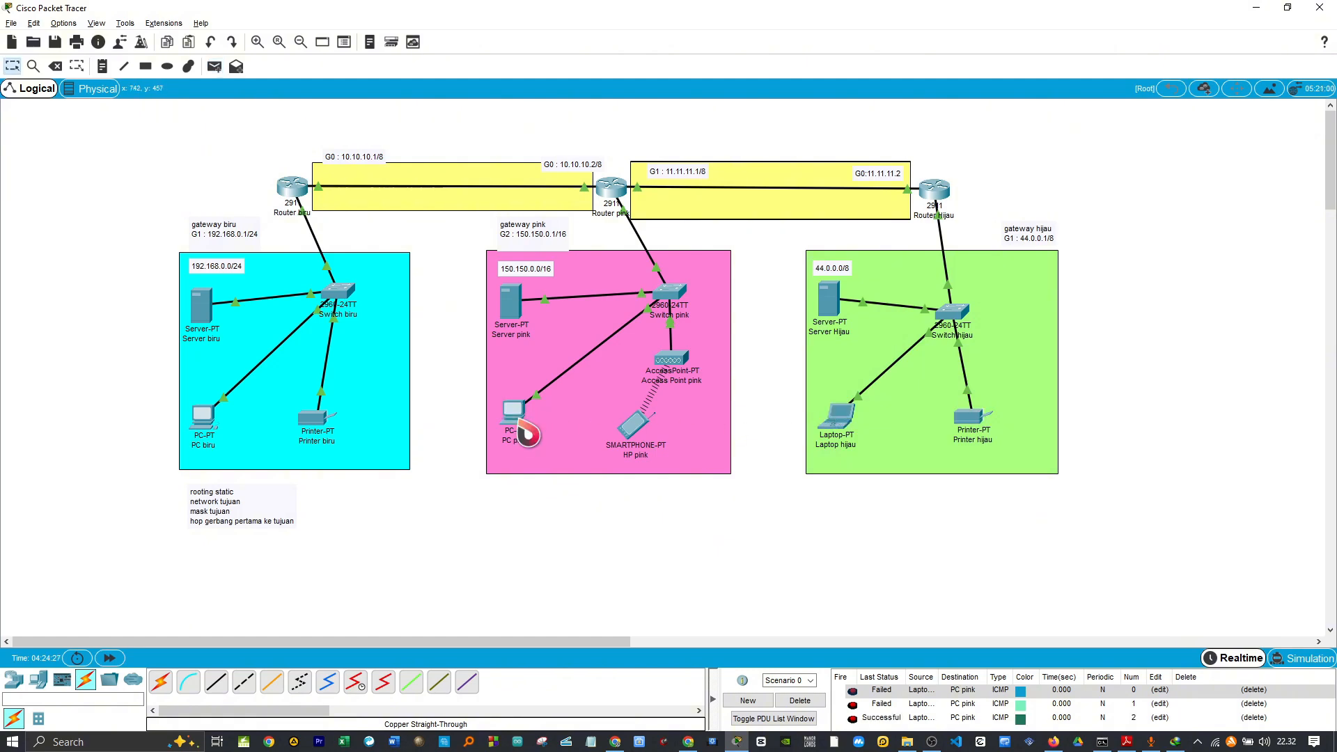
# Clear the PDU scenario and send a simple PDU from PC biru to Laptop hijau
pyautogui.click(800, 701)
pyautogui.press('p')
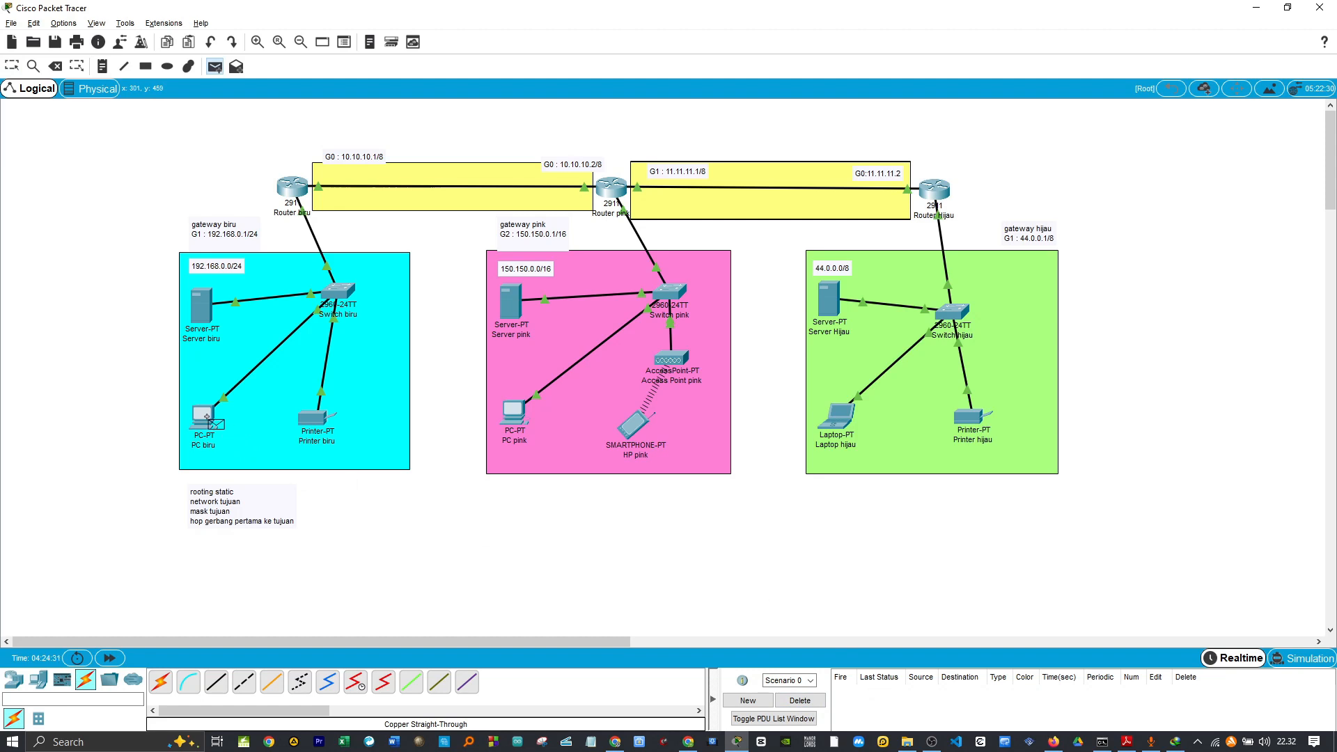
pyautogui.click(836, 423)
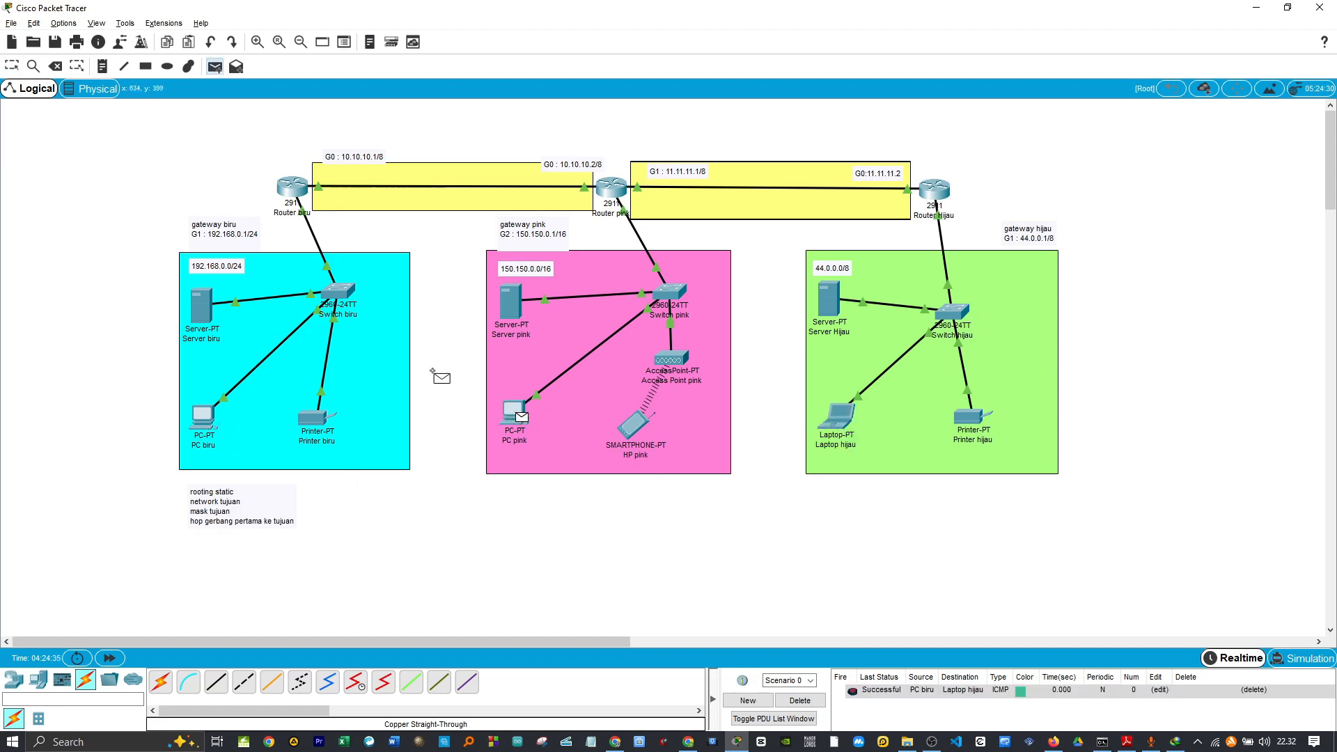
# Send simple PDUs from PC pink to Server biru and from Printer biru to Server hijau
pyautogui.click(204, 312)
pyautogui.press('p')
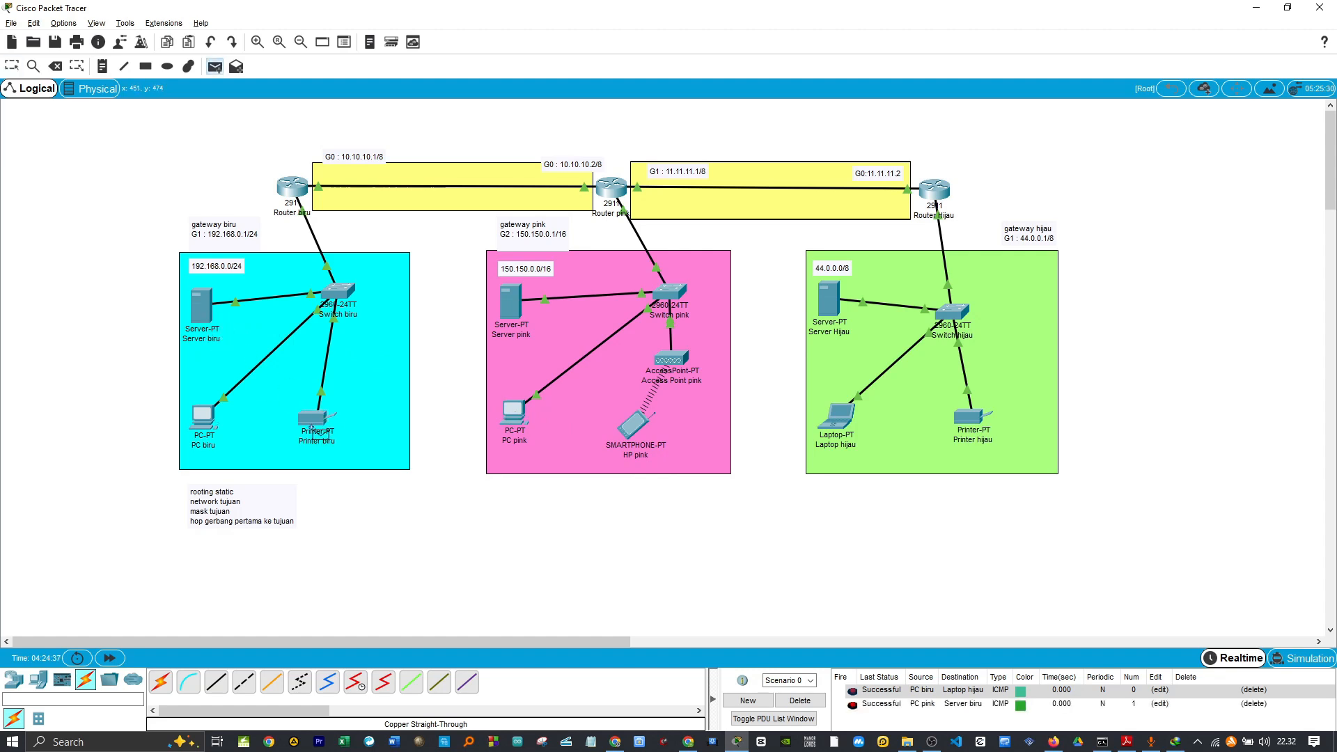
pyautogui.click(831, 306)
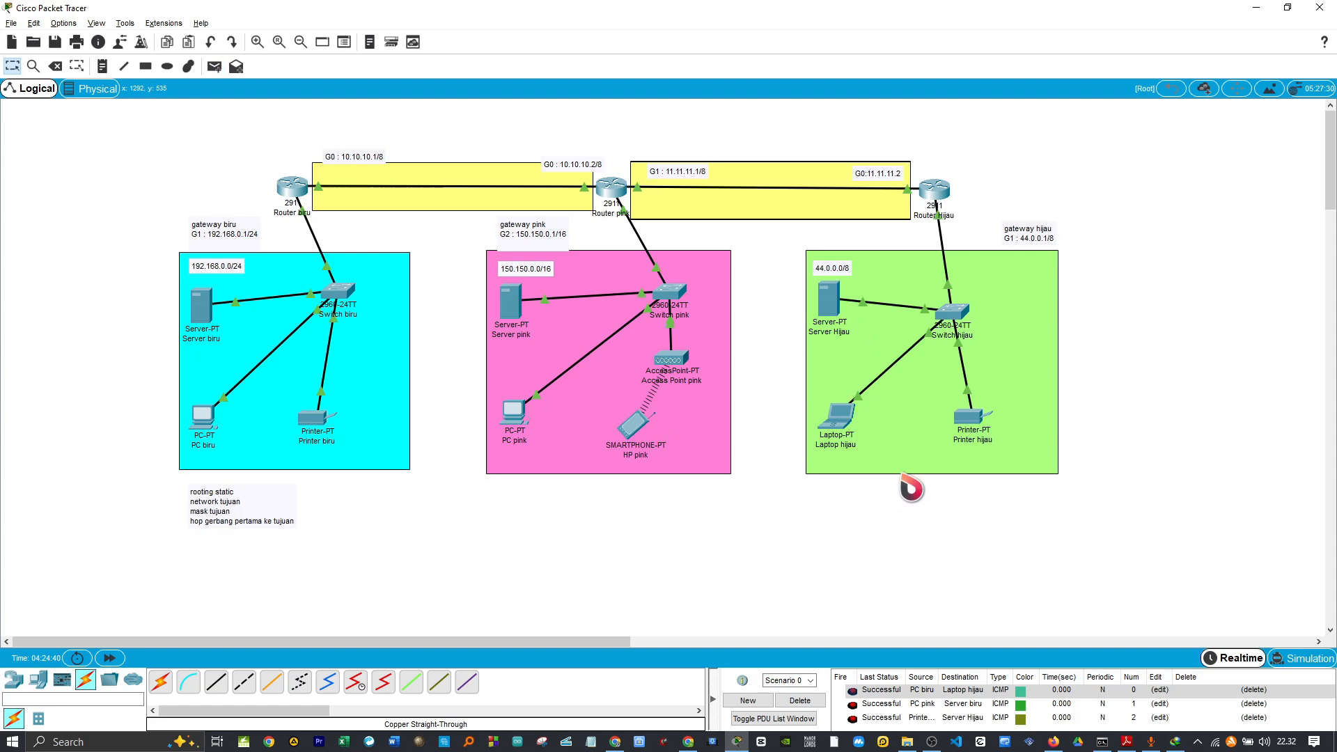